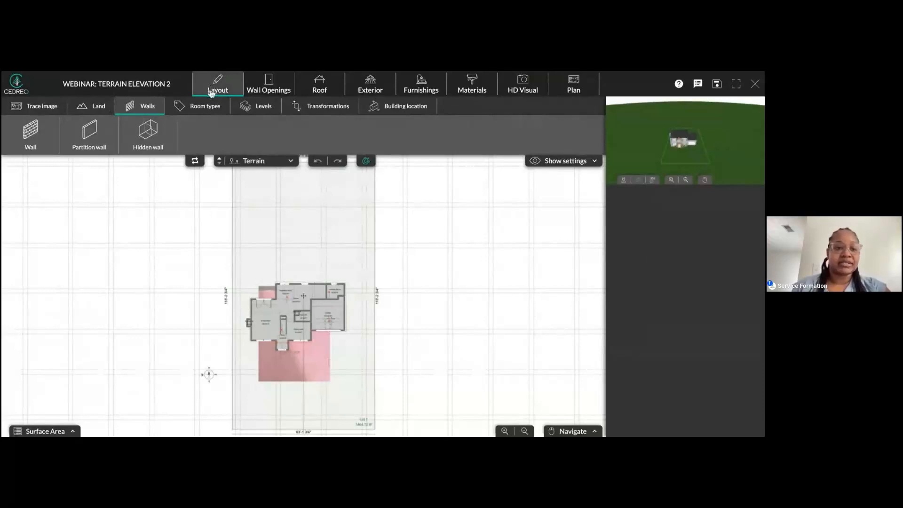
- Open the land tools and hide the trace image in the 2D display settings
click(81, 108)
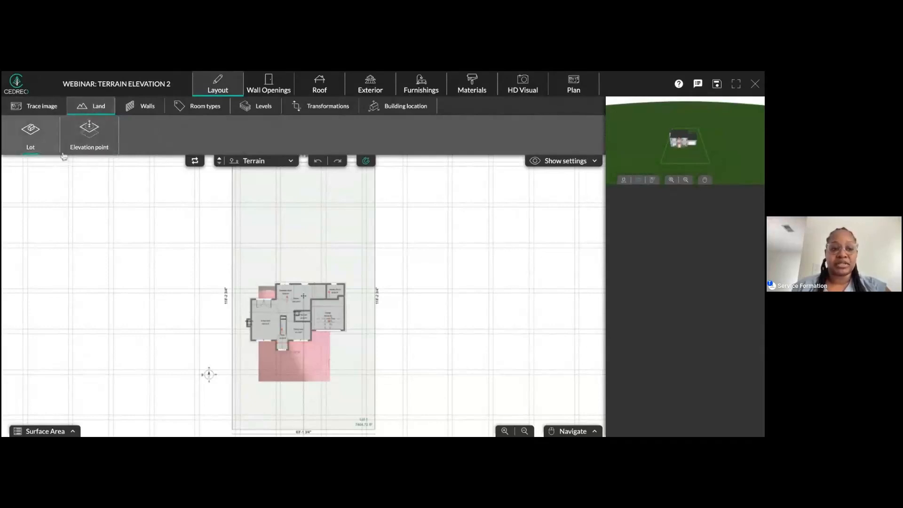
click(78, 131)
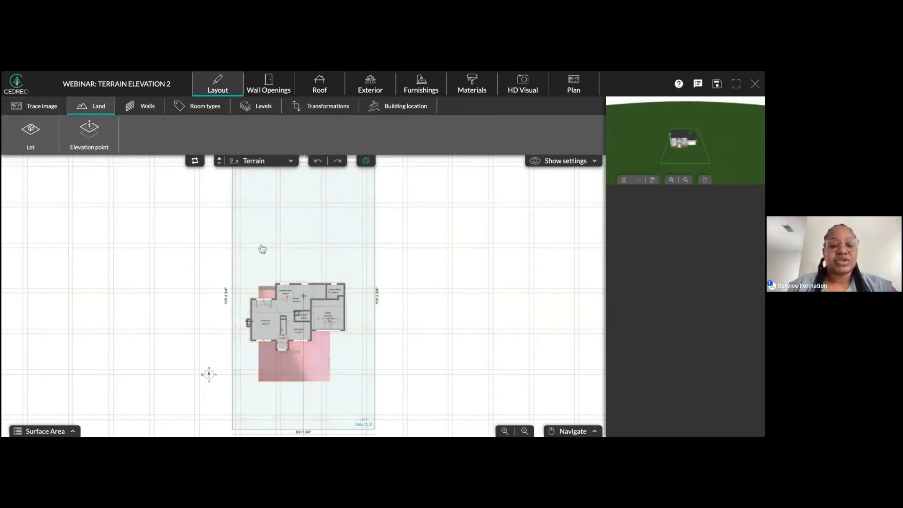
mouse_move(262, 249)
mouse_down()
mouse_move(231, 262)
mouse_move(248, 207)
mouse_move(264, 235)
mouse_move(268, 202)
mouse_up()
click(583, 160)
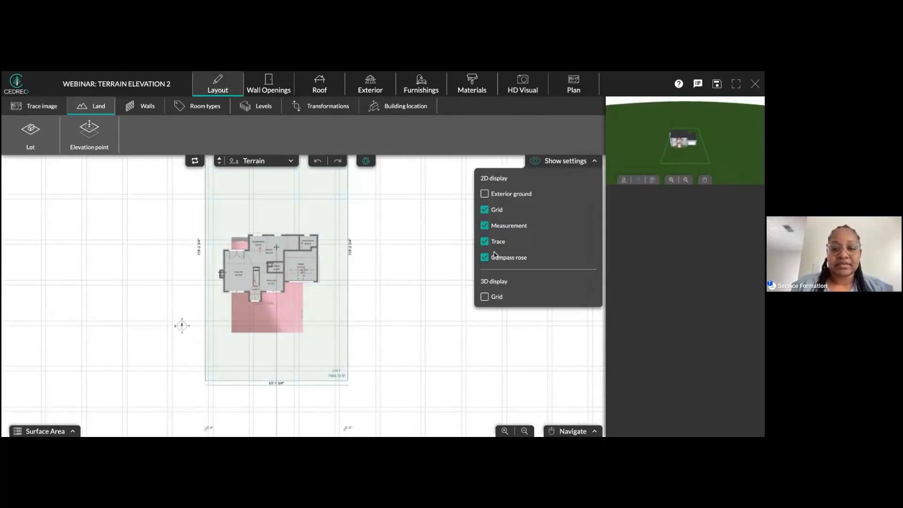
click(484, 241)
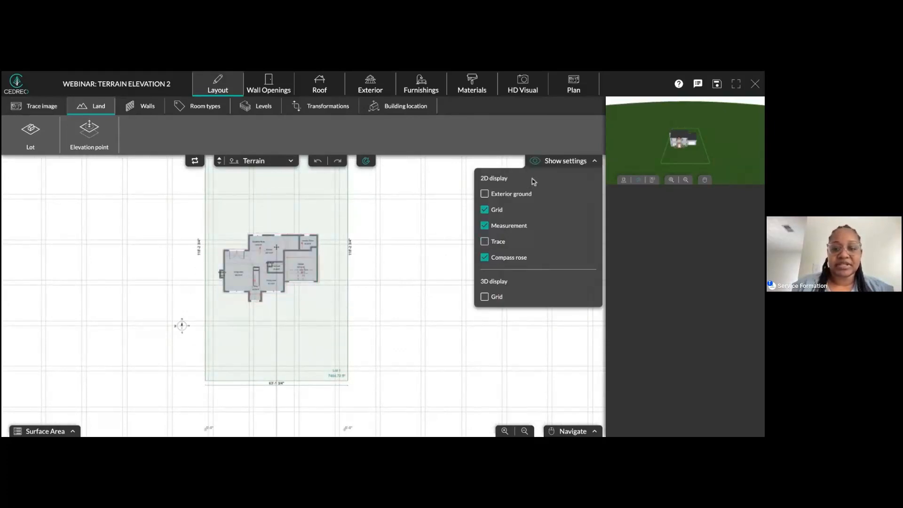
click(551, 163)
scroll(276, 300, up, 1)
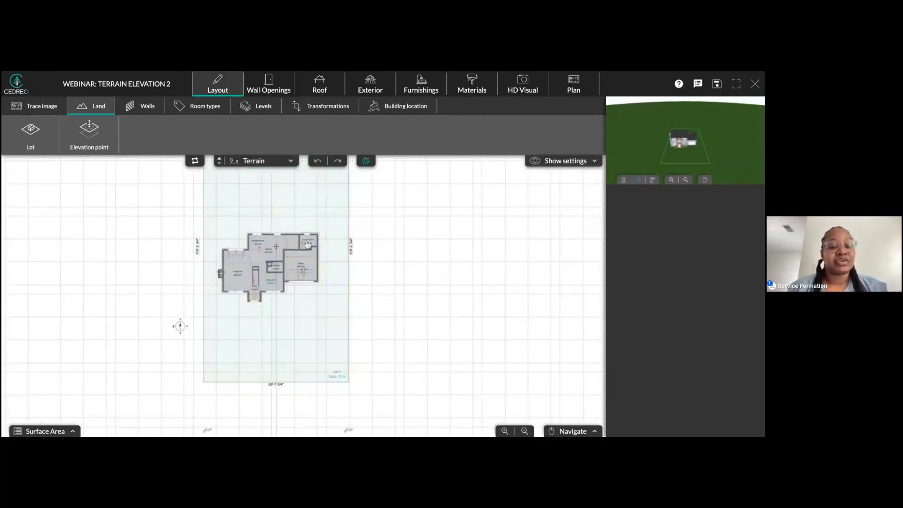
click(310, 257)
scroll(320, 258, up, 1)
click(332, 259)
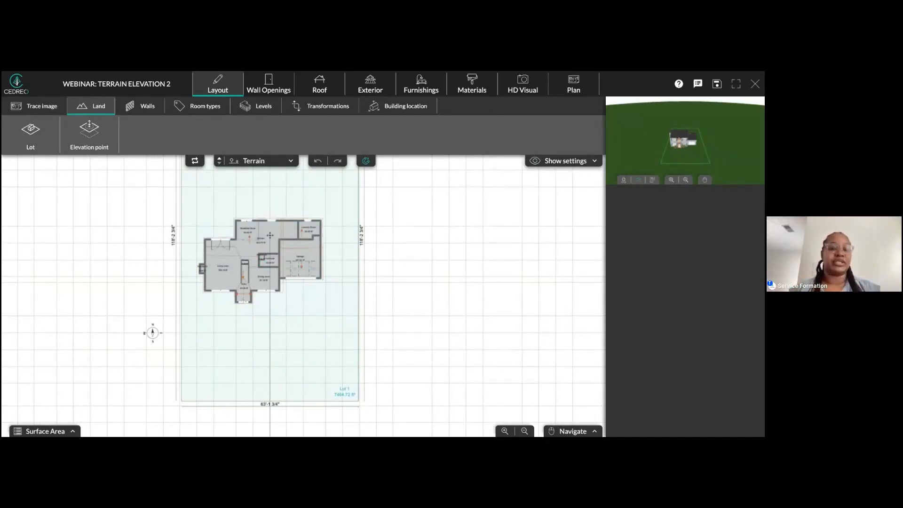
- Activate the Elevation point tool and bring the 3D preview closer to the front of the house
click(95, 130)
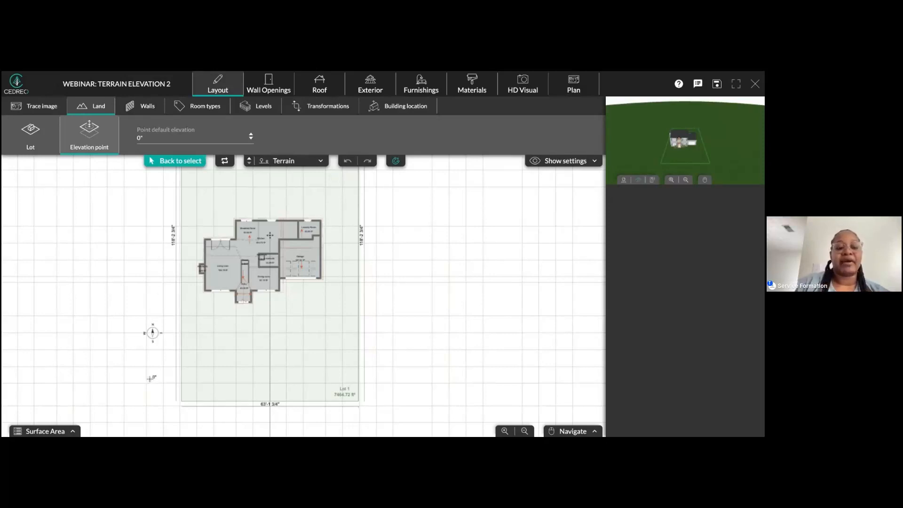
scroll(151, 379, down, 2)
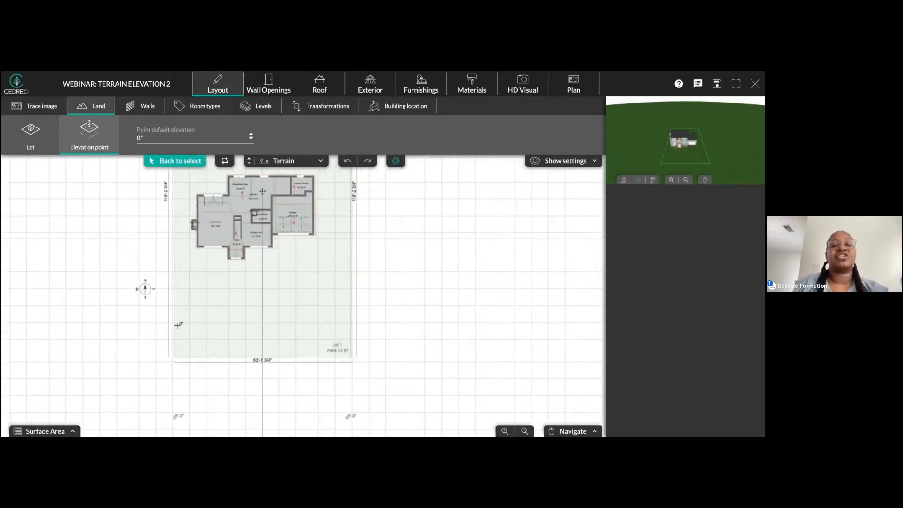
scroll(429, 282, up, 2)
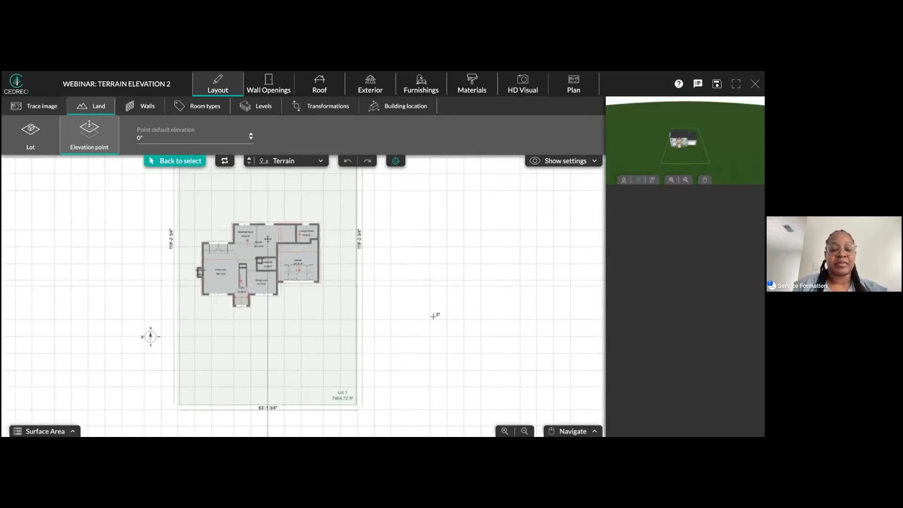
scroll(433, 317, up, 3)
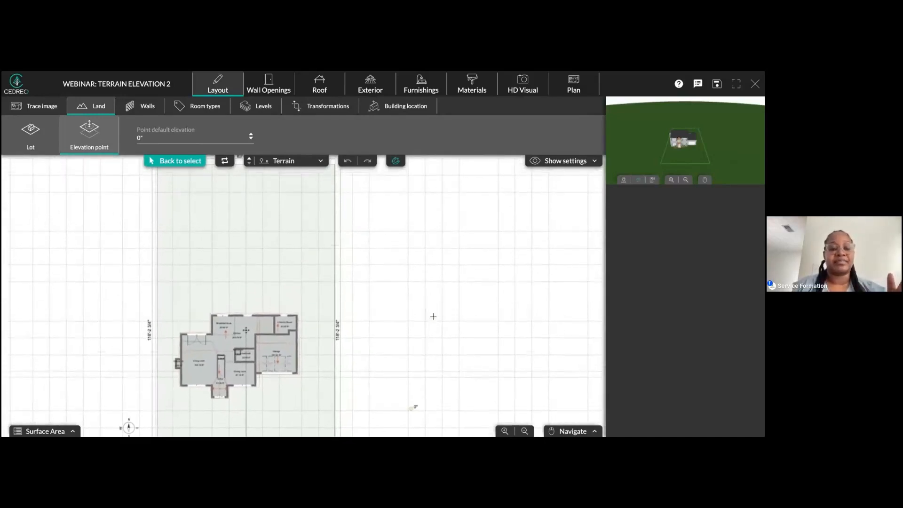
scroll(433, 317, down, 3)
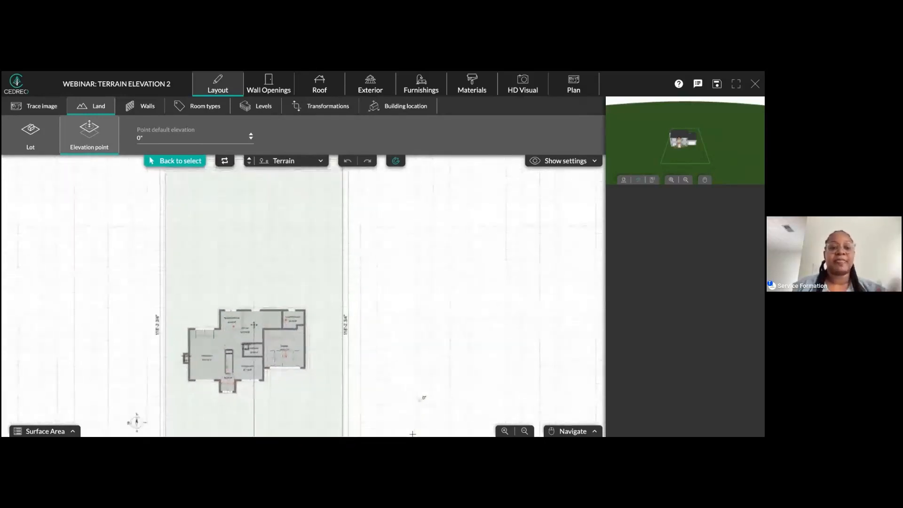
scroll(433, 327, down, 1)
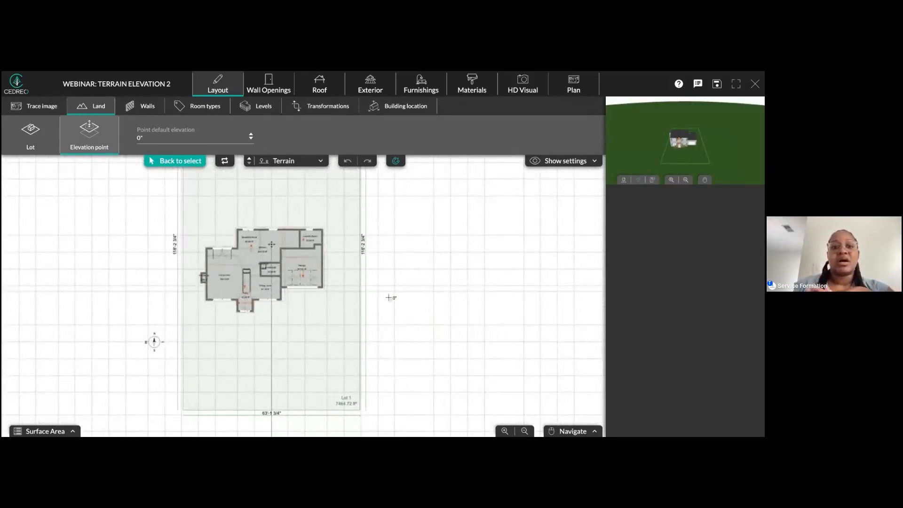
scroll(649, 172, up, 3)
scroll(695, 168, up, 3)
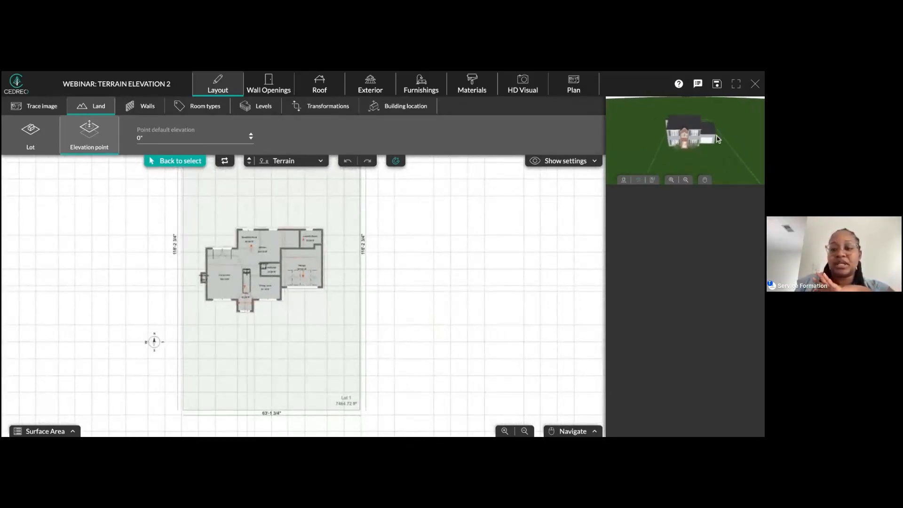
scroll(706, 171, up, 1)
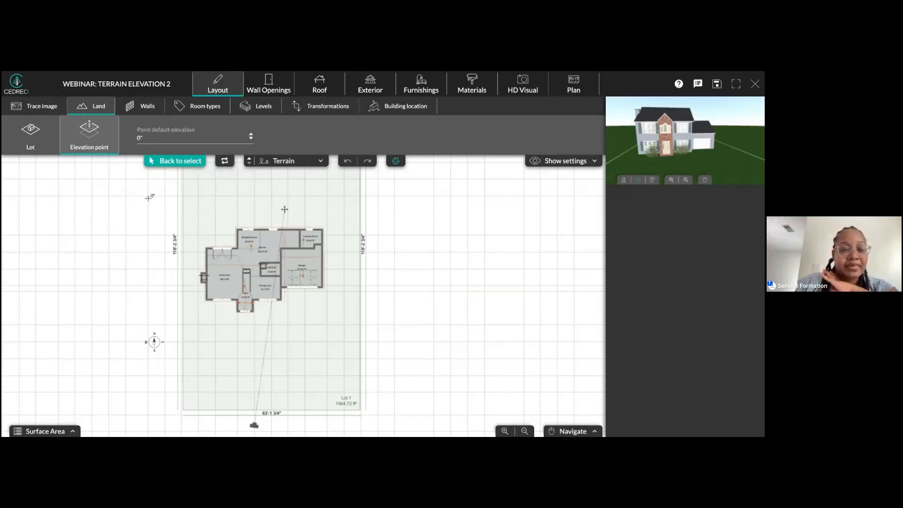
- Set the default point elevation to -5'-0", turn on repeat action, and place elevation points at the two south corners of the lot
scroll(153, 201, up, 2)
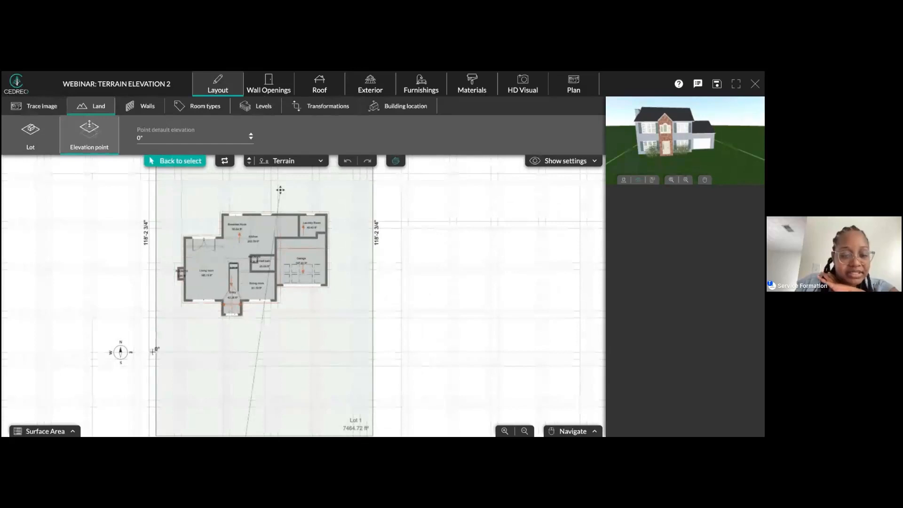
mouse_move(147, 321)
right_down()
mouse_move(152, 266)
mouse_move(146, 307)
right_up()
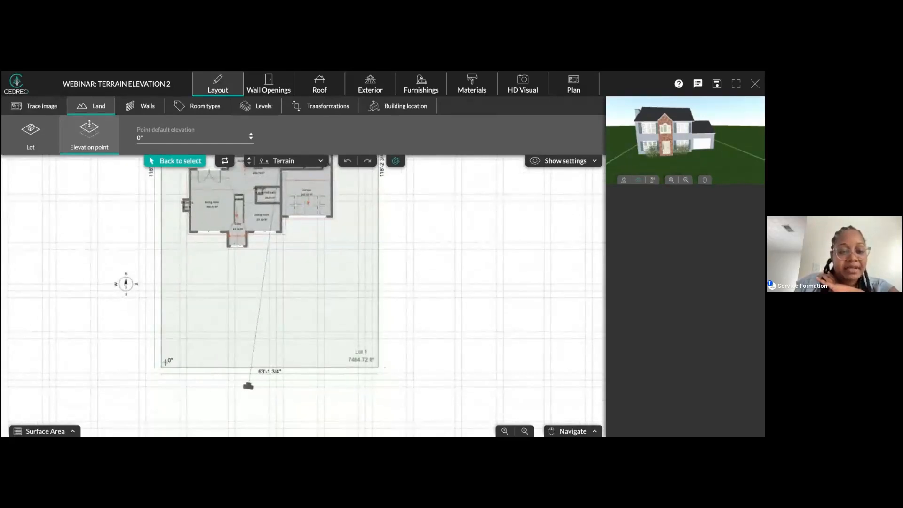
click(146, 137)
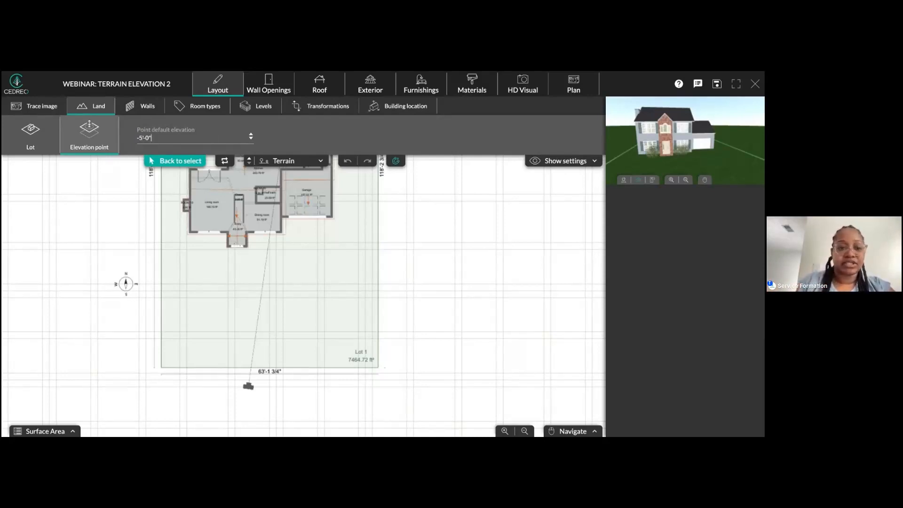
click(226, 161)
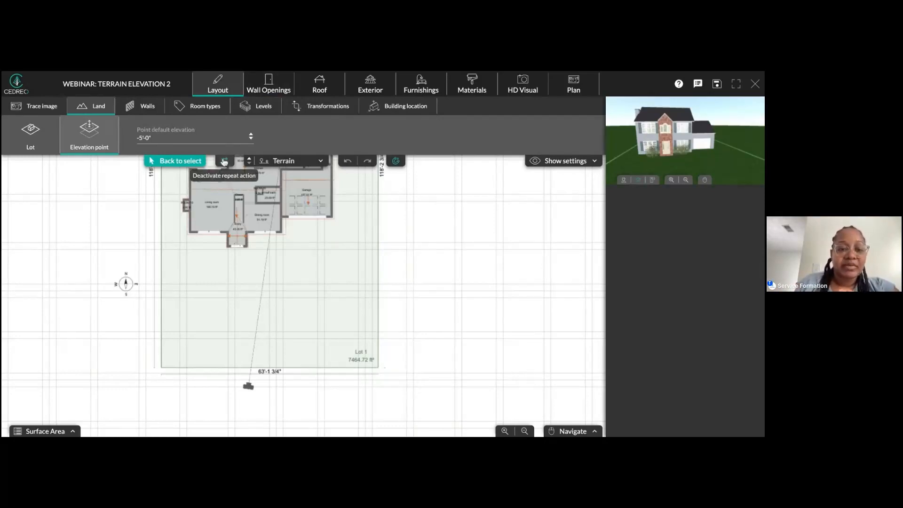
click(164, 365)
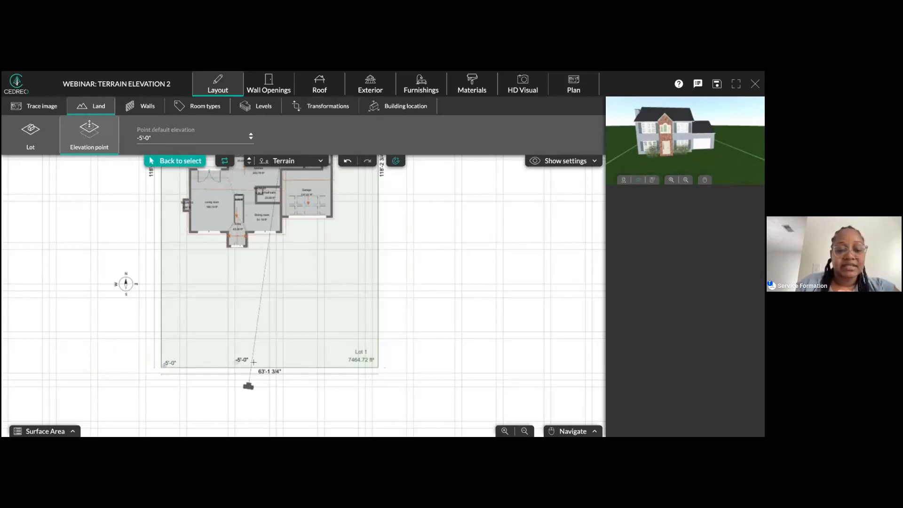
click(372, 363)
right_drag(383, 374, 383, 300)
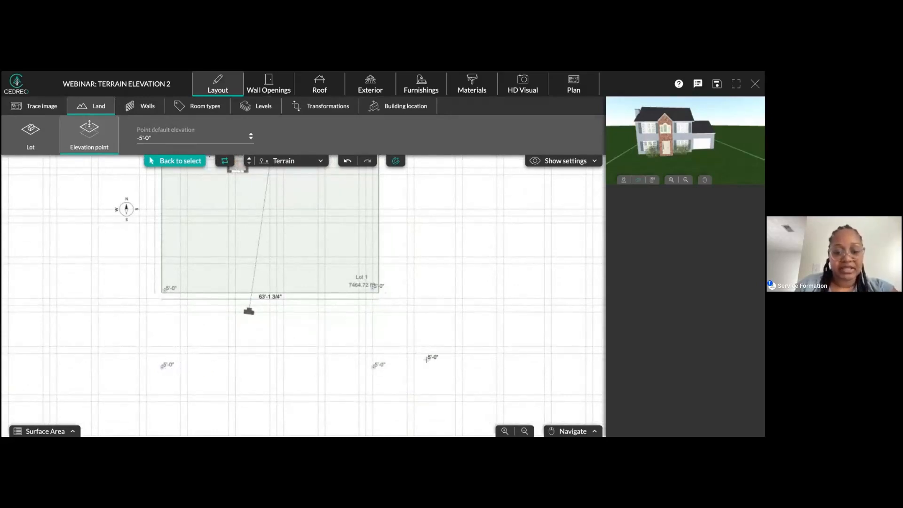
right_drag(383, 302, 377, 356)
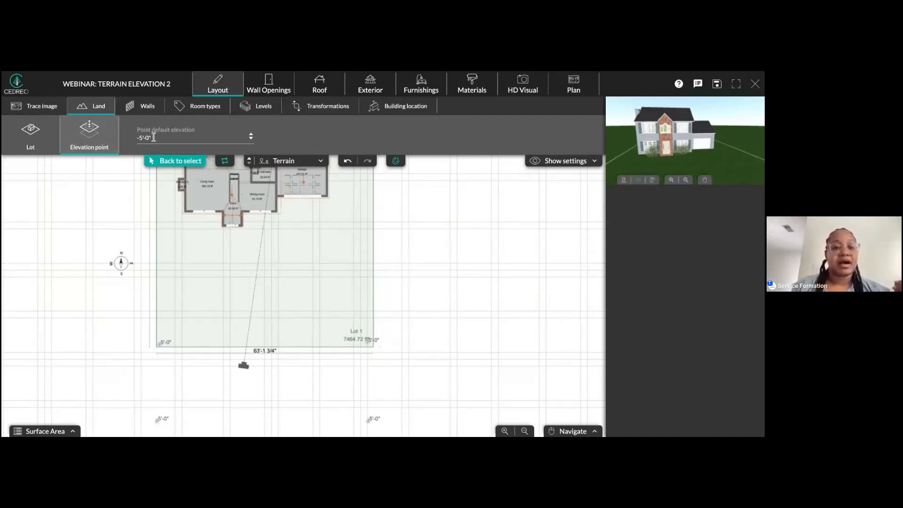
- Set the default point elevation to 15'-0" and place points at the lot's two north corners and two more beyond its north edge
click(382, 196)
scroll(382, 196, up, 3)
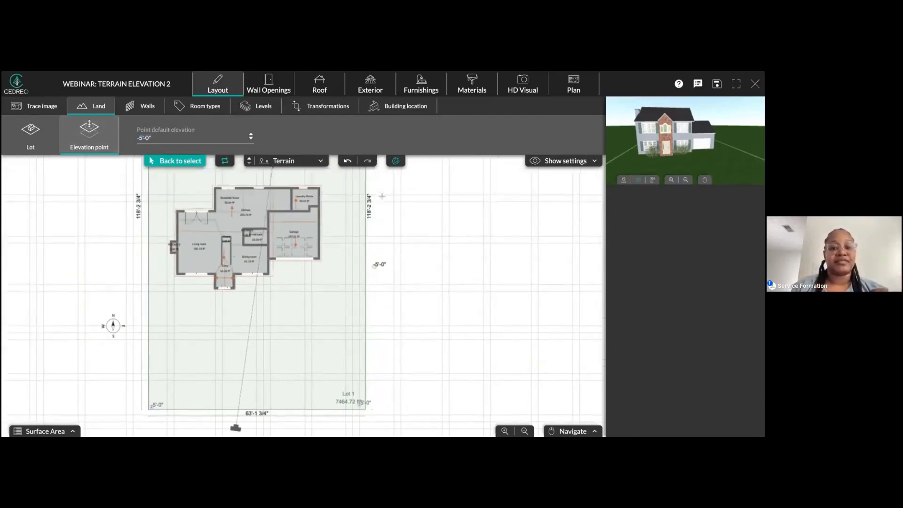
scroll(407, 297, up, 5)
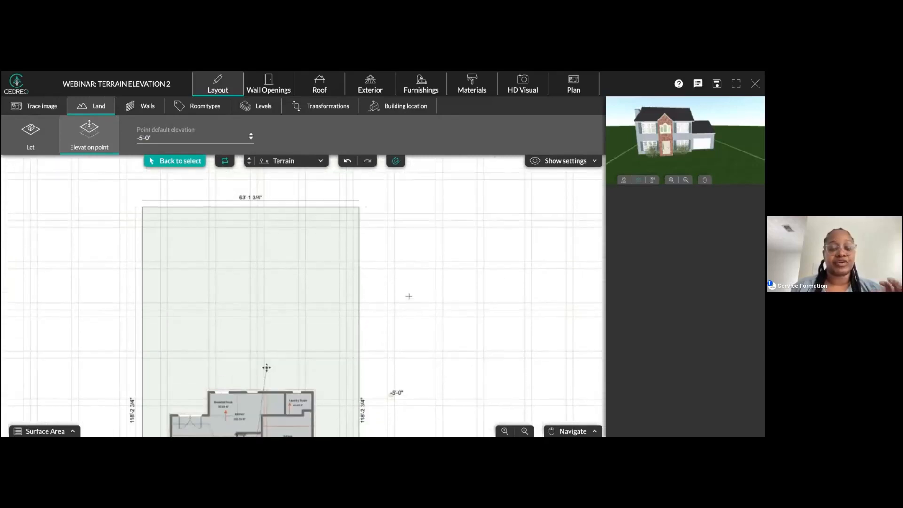
scroll(409, 296, up, 3)
click(153, 138)
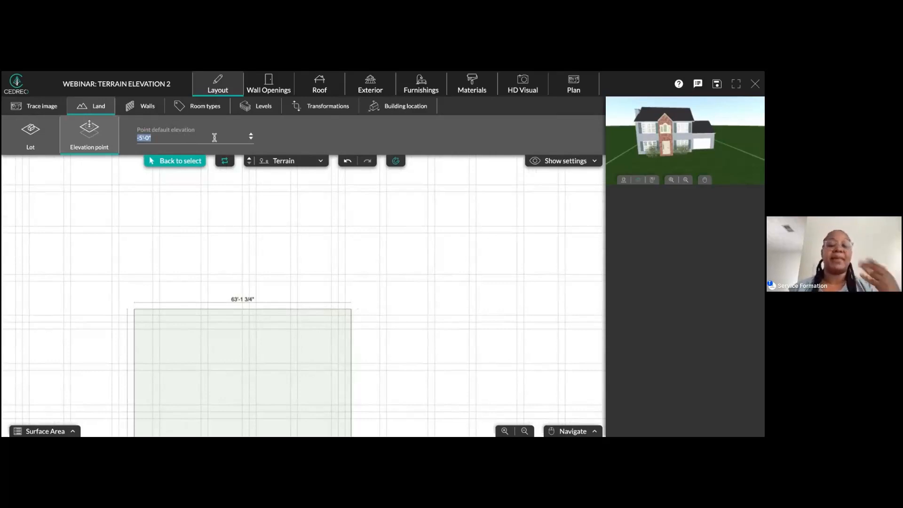
text(1)
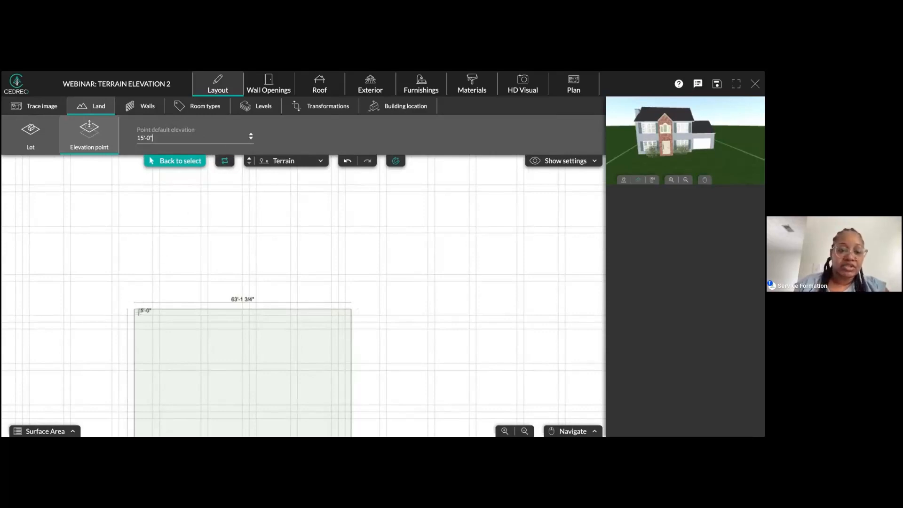
click(135, 310)
click(340, 312)
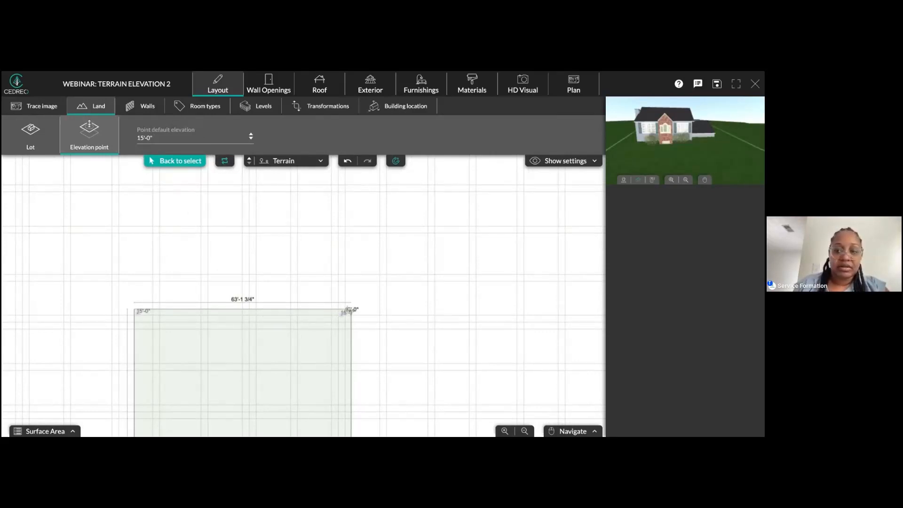
click(140, 197)
click(339, 198)
- Examine the sloped terrain against the side of the house in the HD visual view
click(506, 86)
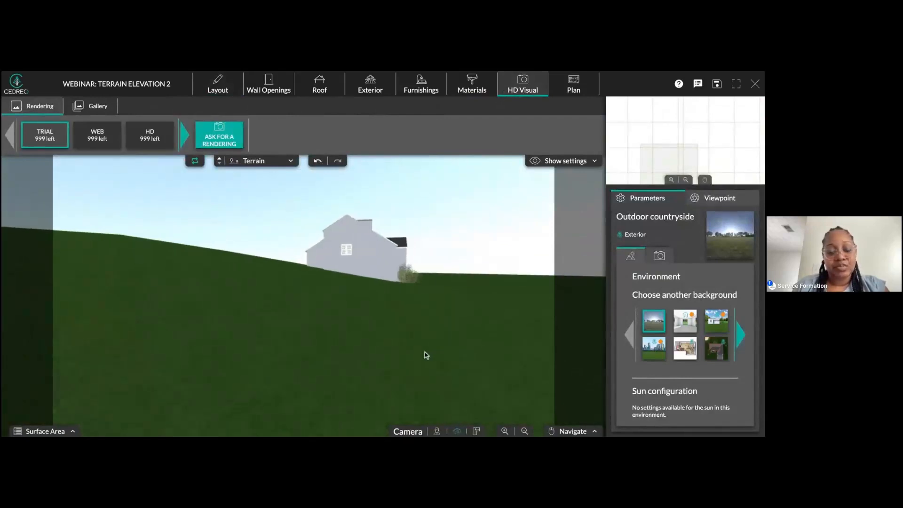
scroll(391, 282, up, 5)
scroll(287, 295, up, 1)
scroll(296, 286, up, 2)
scroll(296, 286, up, 1)
key(Left)
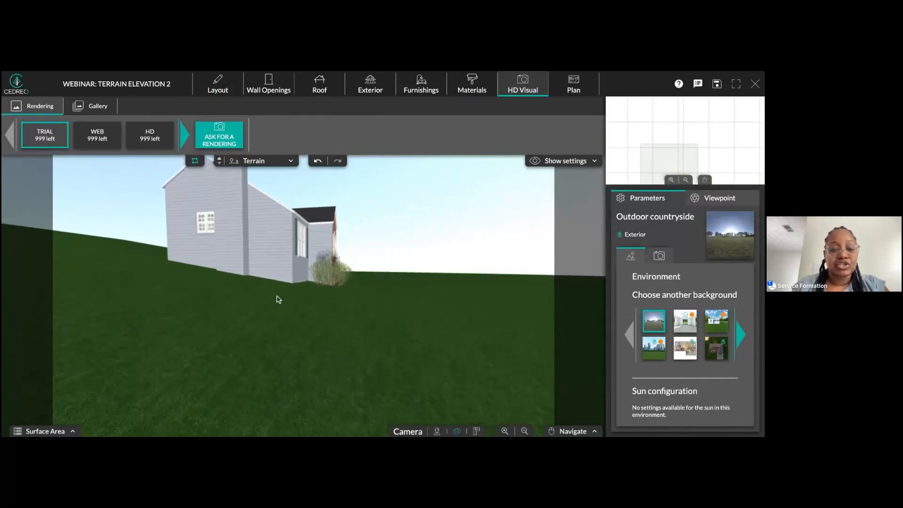
key(Left)
drag(223, 261, 357, 282)
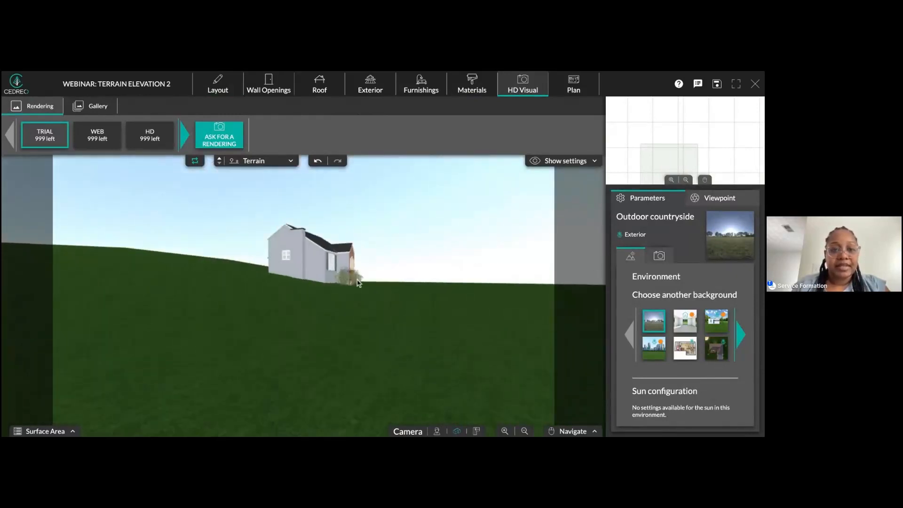
- Return to the layout plan and reactivate the Elevation point tool
click(218, 86)
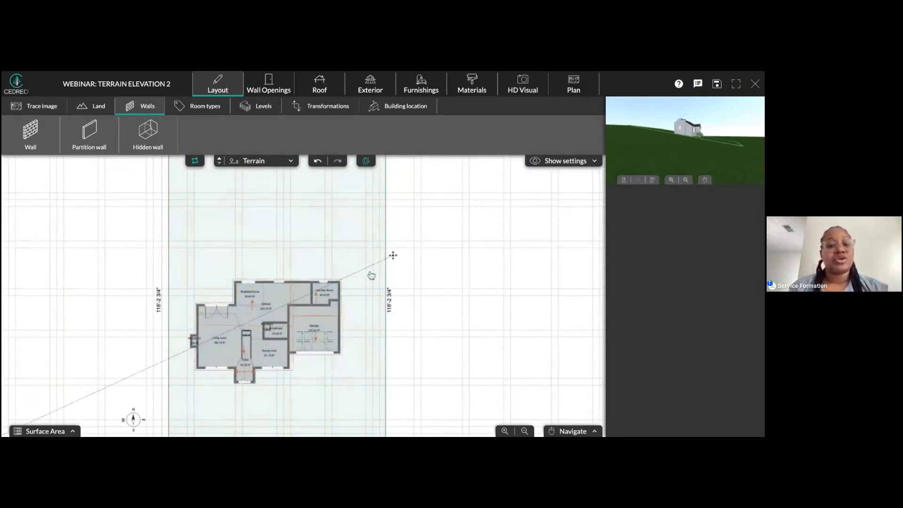
click(88, 136)
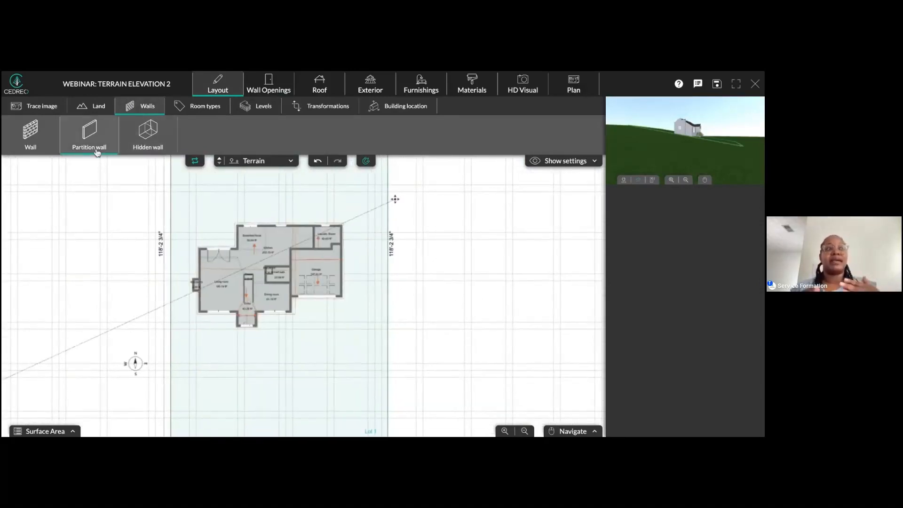
scroll(303, 337, down, 2)
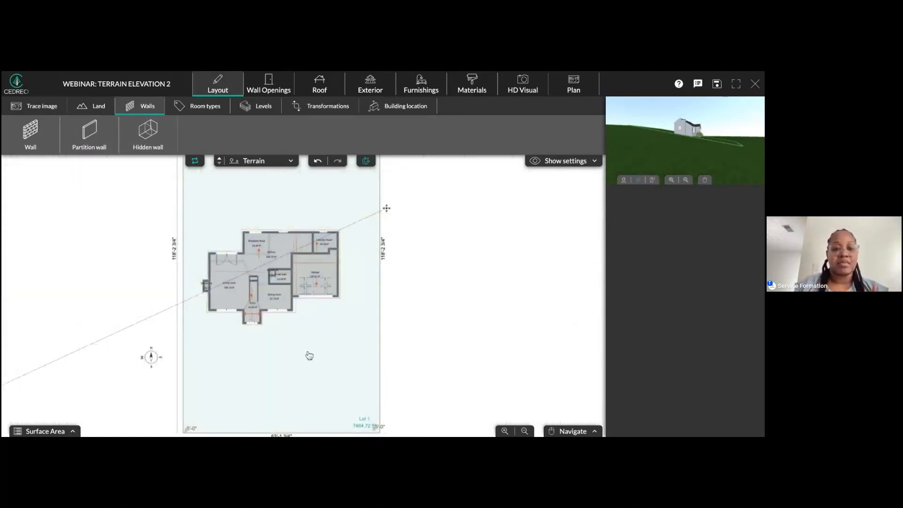
scroll(311, 357, up, 2)
scroll(340, 269, up, 3)
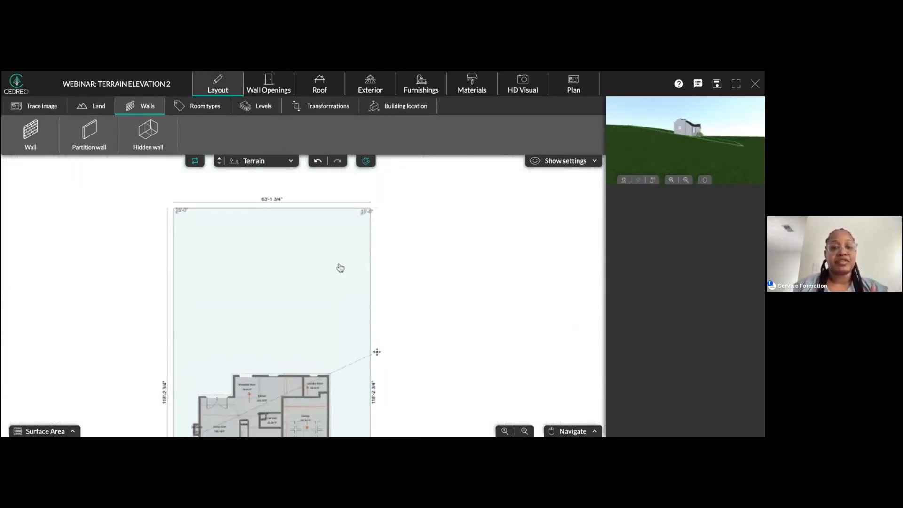
scroll(340, 268, down, 1)
scroll(332, 291, up, 1)
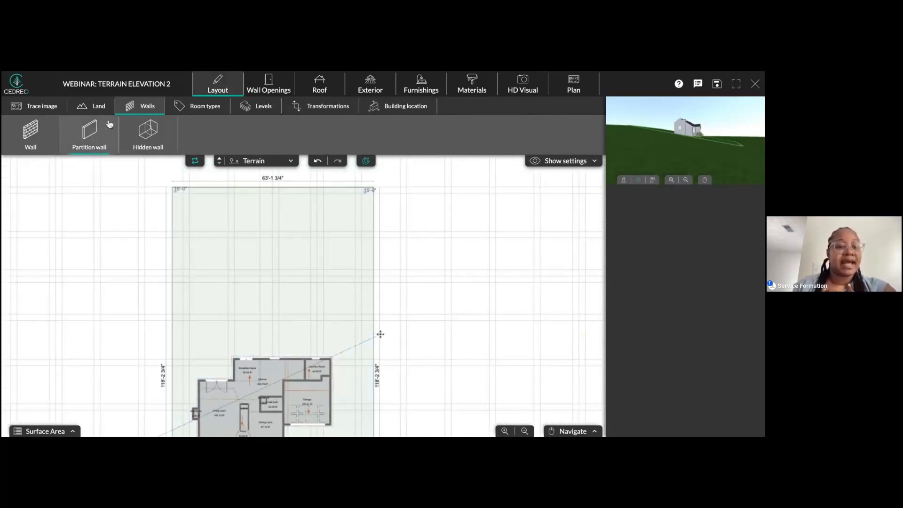
click(89, 103)
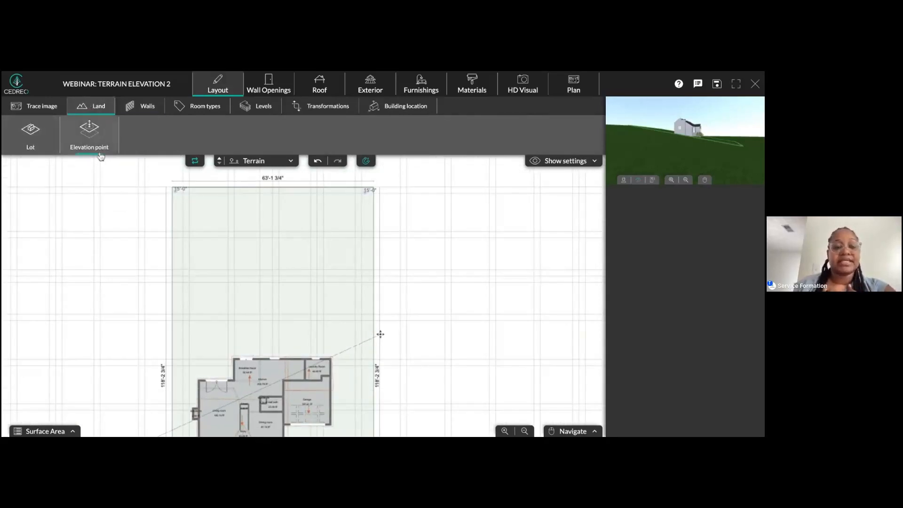
click(96, 150)
- Set the default point elevation to -2'-0" and place points on the lot's west and east edges just south of the house
right_drag(239, 271, 215, 194)
right_drag(137, 367, 139, 322)
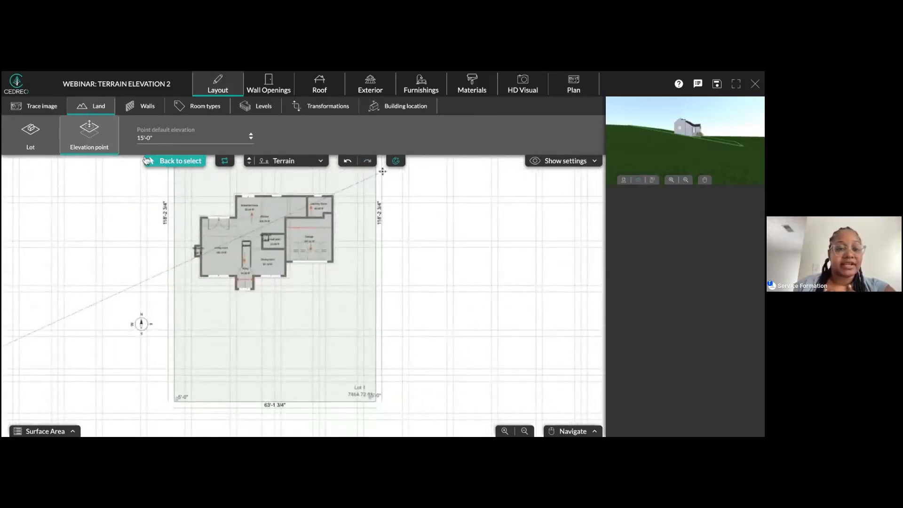
triple_click(153, 137)
key(BackSpace)
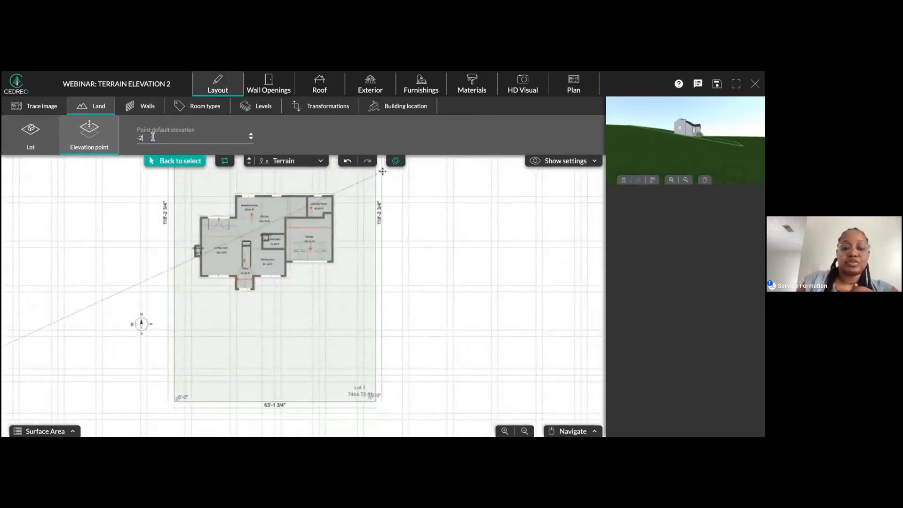
click(174, 310)
click(373, 309)
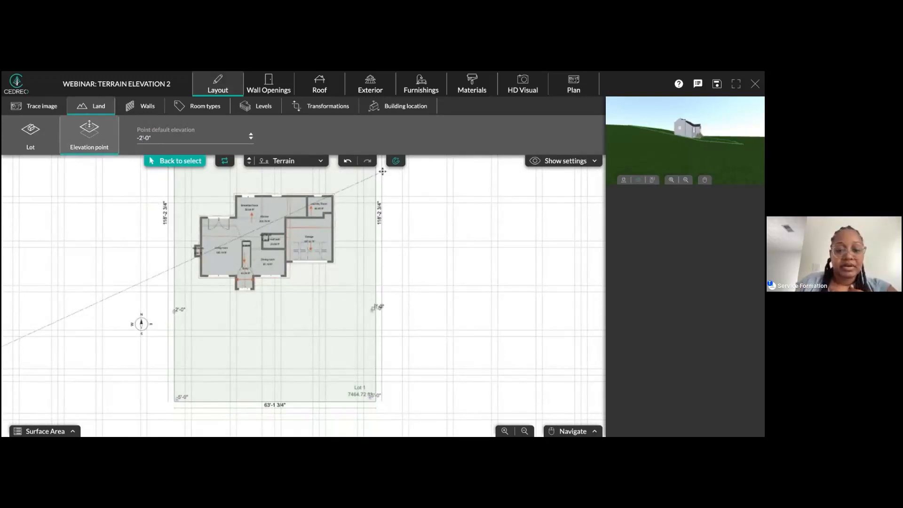
- Set the default point elevation to 1'-0" and place points on the lot's west and east edges, level with the house and just north of it
triple_click(158, 137)
text(1)
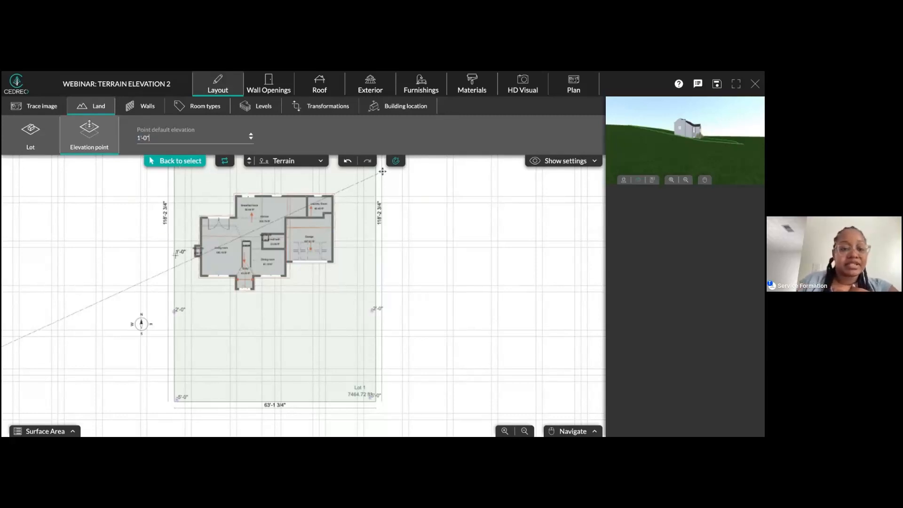
click(176, 253)
click(374, 252)
scroll(389, 227, up, 5)
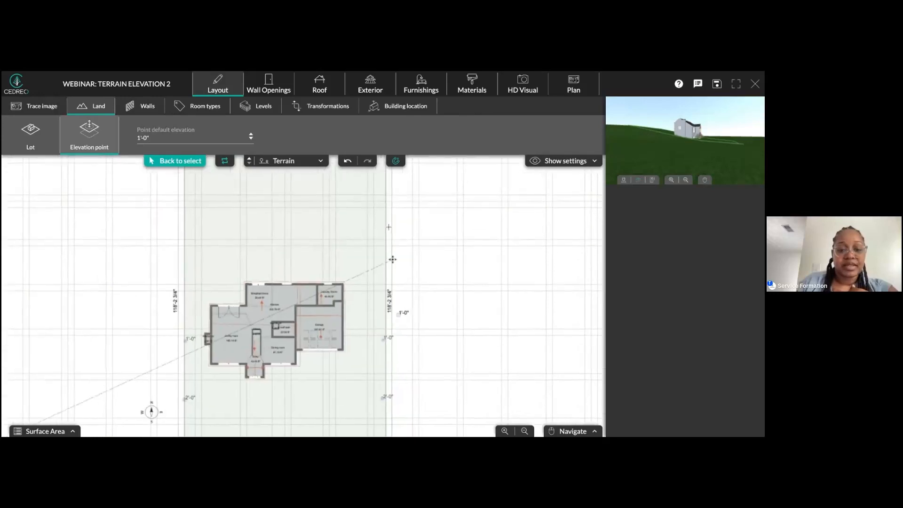
drag(147, 137, 126, 140)
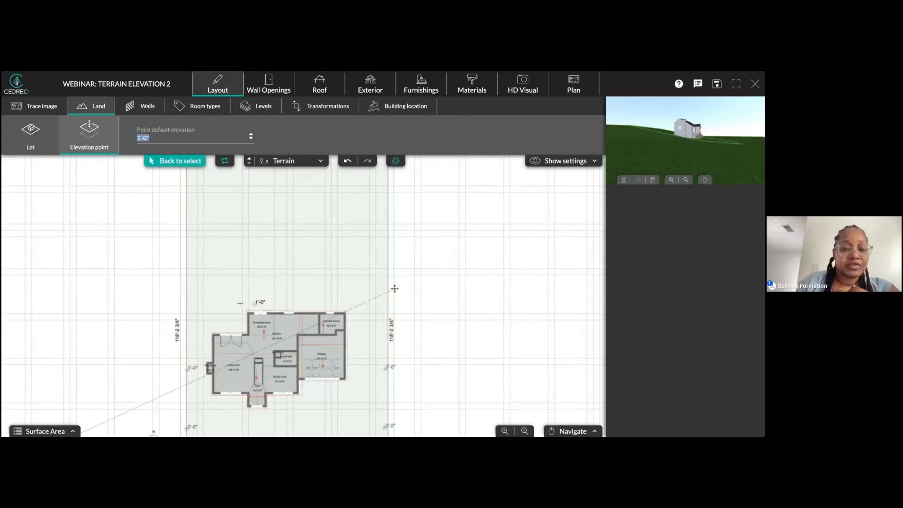
click(186, 295)
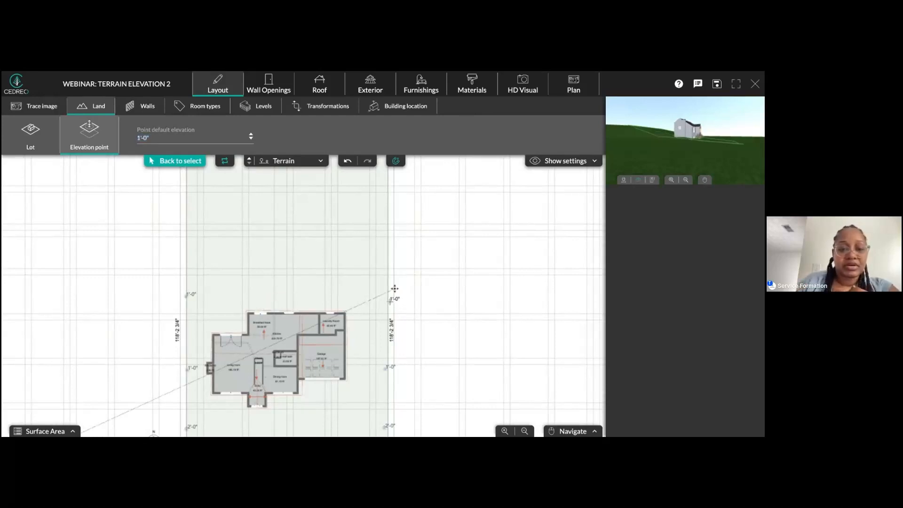
- Set the default point elevation to 3'-0", place points on the lot's west and east edges farther north of the house, and turn off repeat action
drag(153, 137, 140, 138)
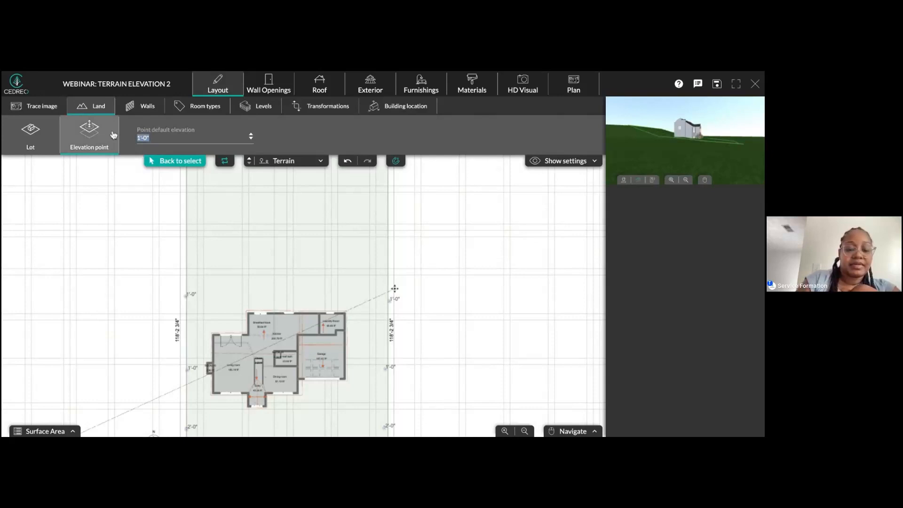
text(3')
key(Return)
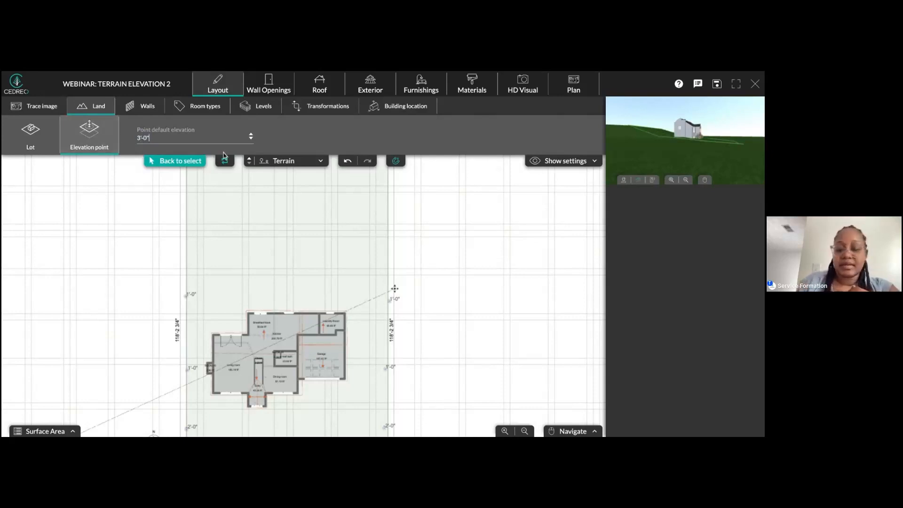
click(187, 222)
click(385, 222)
right_drag(393, 213, 389, 316)
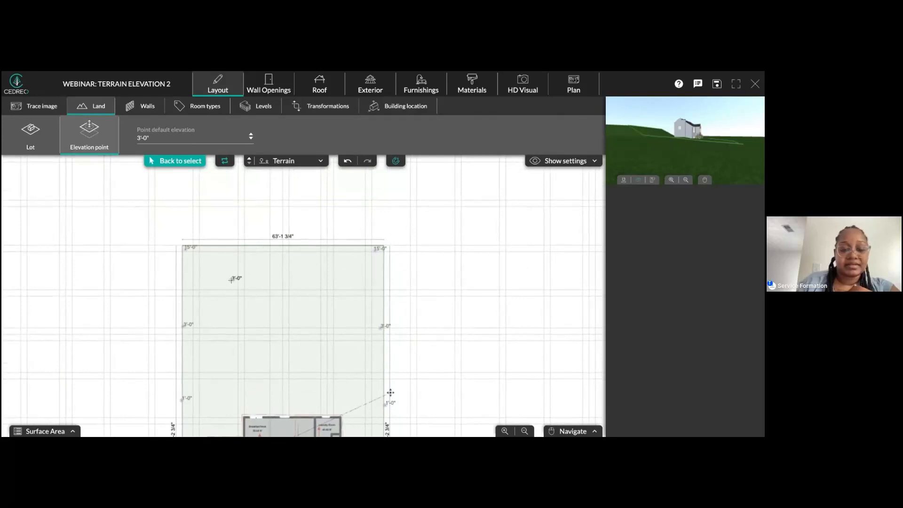
click(224, 160)
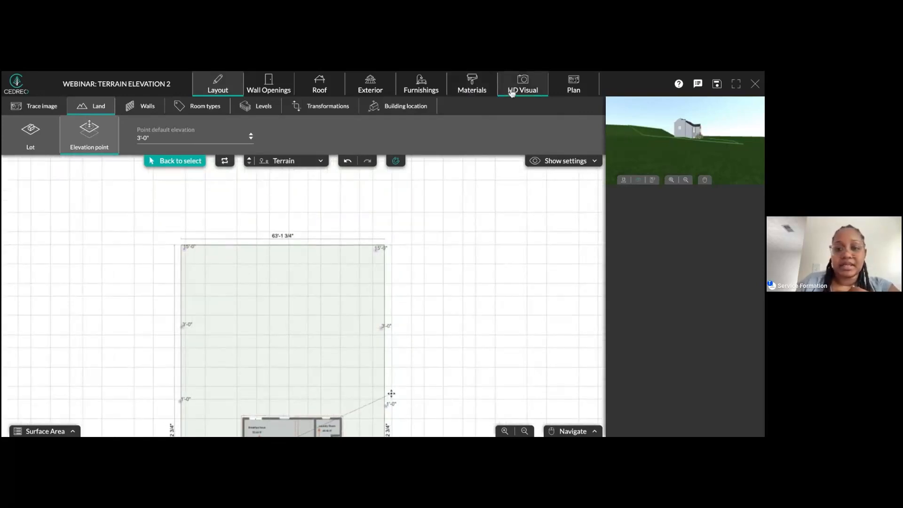
- Examine how the reshaped slope meets the side of the house in the HD visual view
click(512, 93)
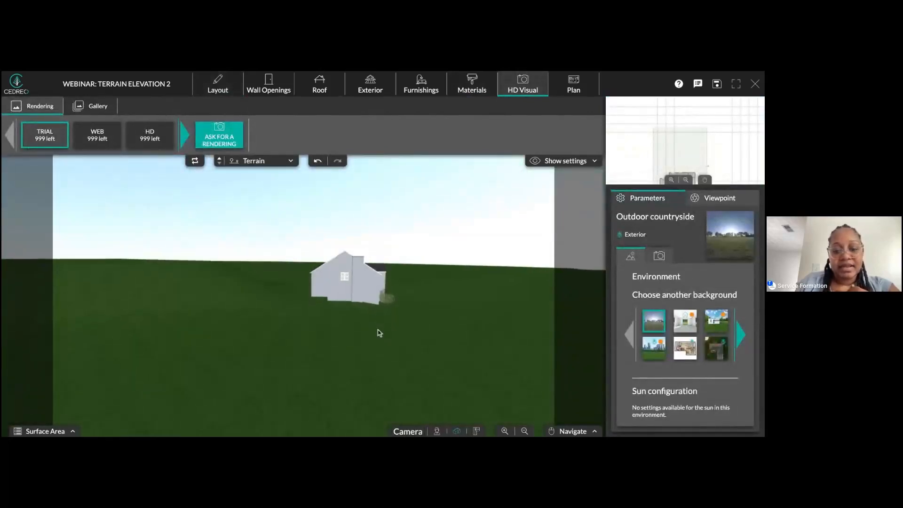
drag(404, 342, 278, 368)
scroll(297, 360, up, 3)
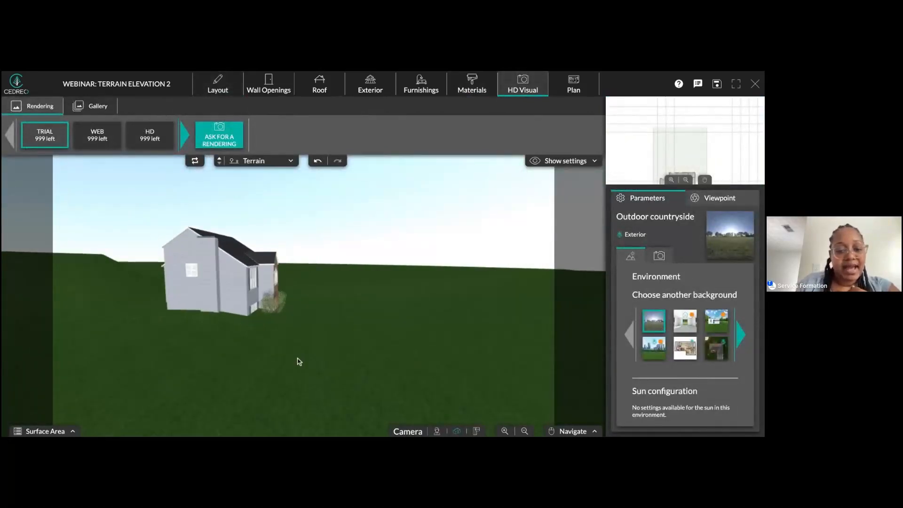
scroll(359, 328, up, 2)
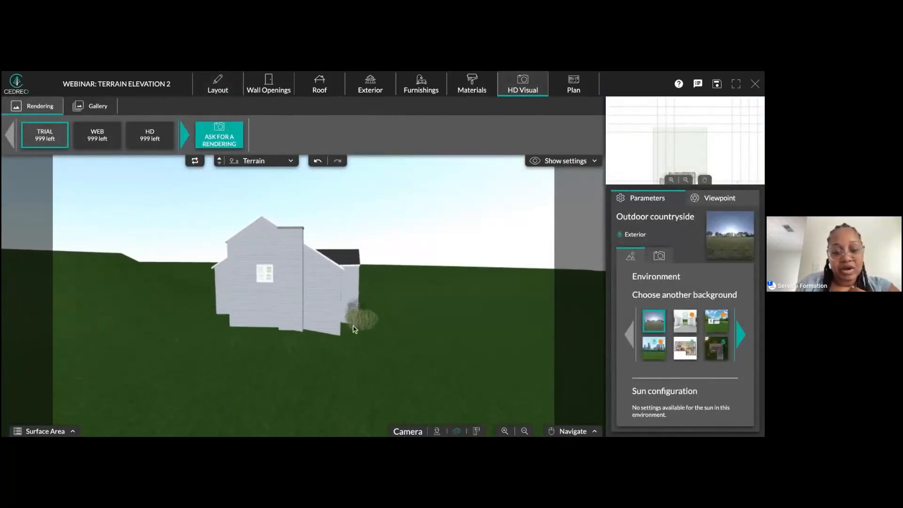
drag(306, 353, 281, 364)
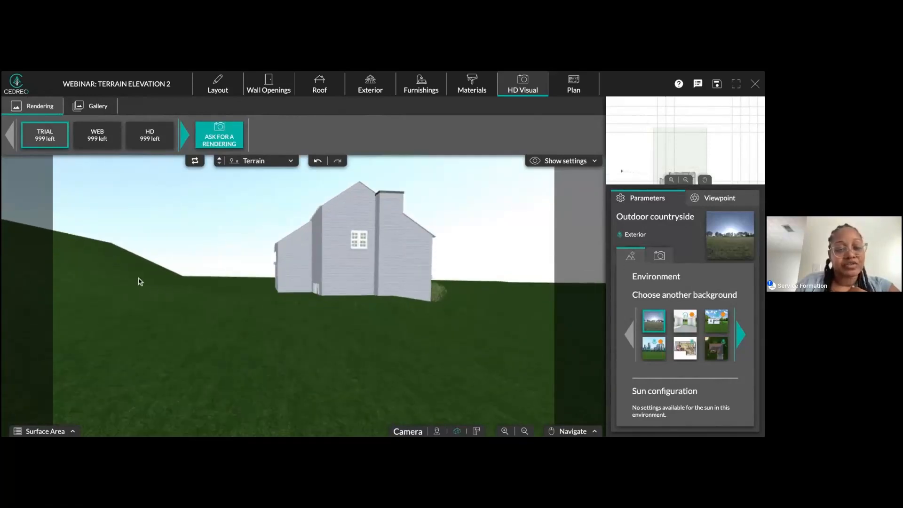
drag(184, 302, 273, 337)
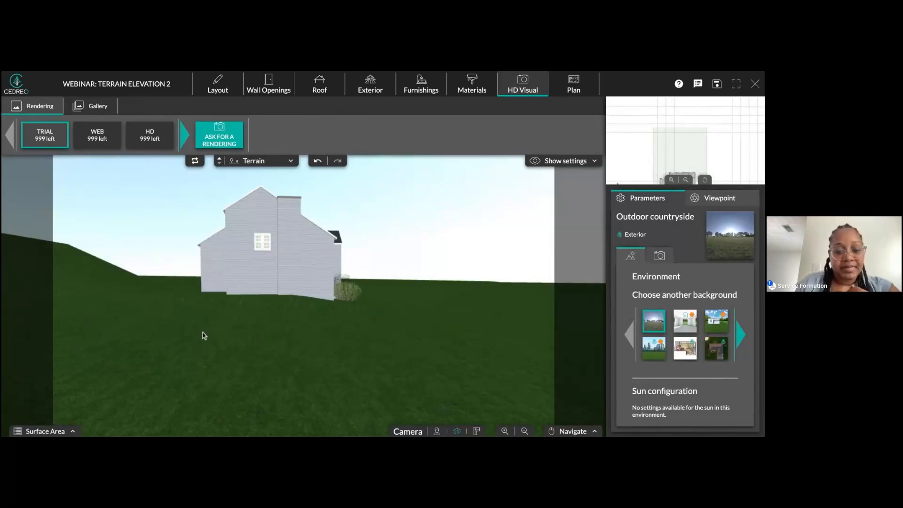
drag(157, 336, 141, 348)
- Select the house in the layout plan and raise its reference elevation to -2'-9", with the 3D preview brought closer
click(213, 89)
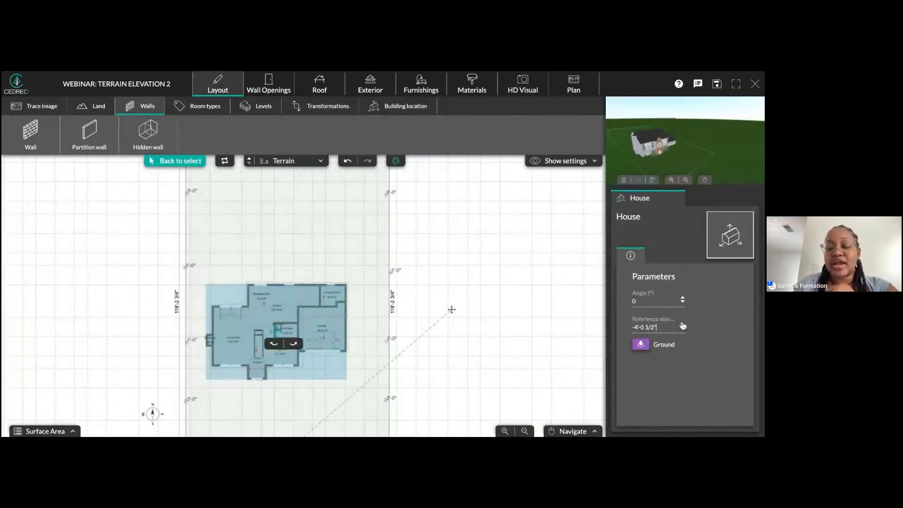
click(682, 324)
scroll(679, 165, up, 3)
drag(679, 165, 715, 143)
scroll(712, 146, up, 2)
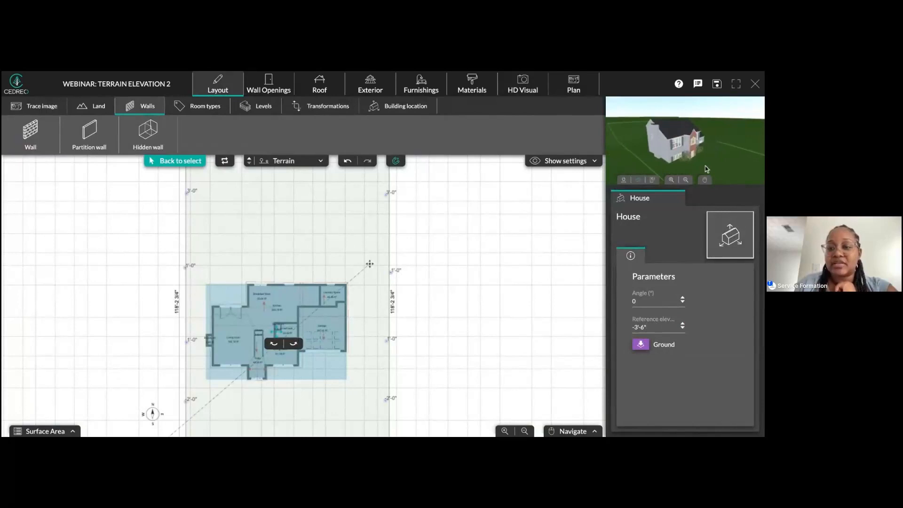
click(682, 324)
click(682, 324)
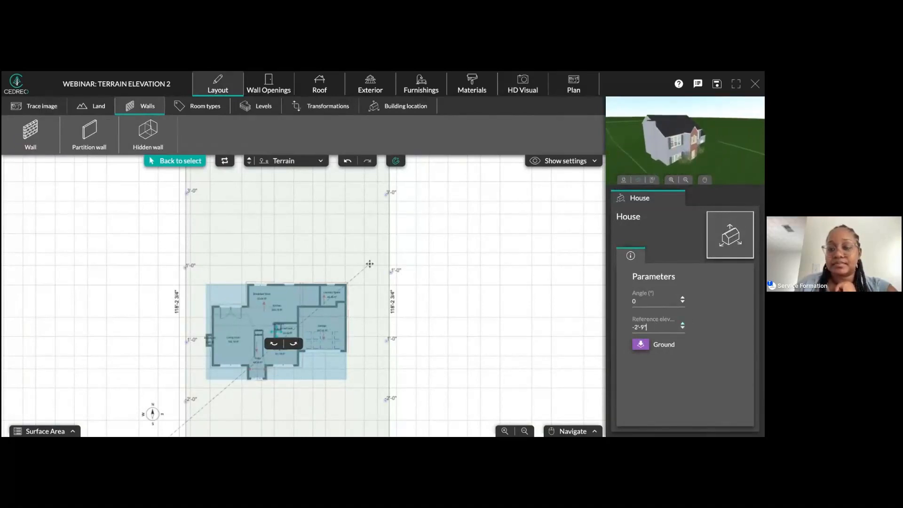
- Raise the house's reference elevation to -1"
key(BackSpace)
key(BackSpace)
key(BackSpace)
key(BackSpace)
key(BackSpace)
click(682, 325)
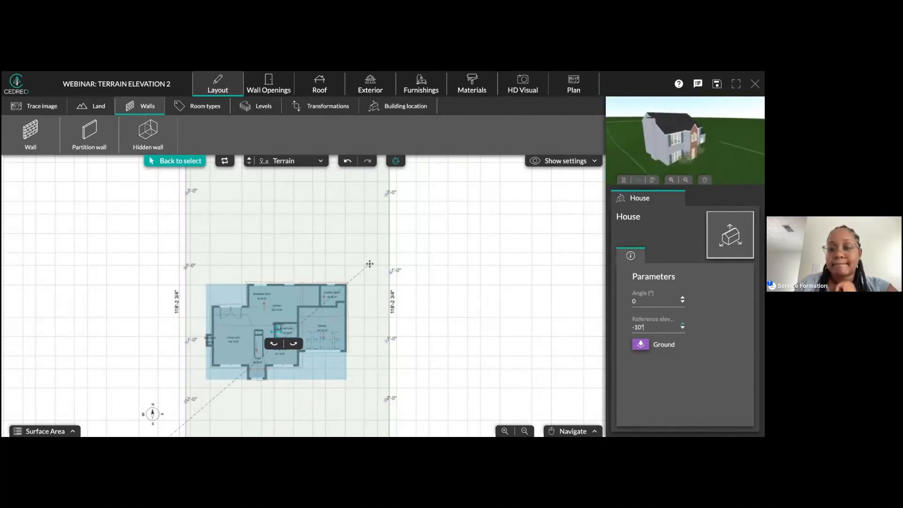
key(BackSpace)
key(BackSpace)
key(BackSpace)
key(BackSpace)
key(BackSpace)
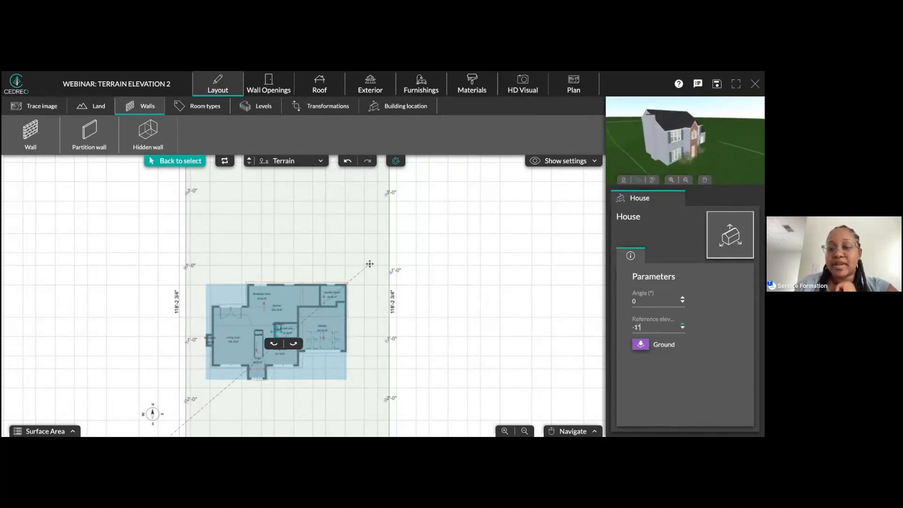
- Bring the 3D preview close to the house's southwest corner and raise the reference elevation to 1'-4 1/4"
scroll(685, 156, up, 3)
mouse_move(689, 164)
mouse_down()
mouse_move(696, 146)
mouse_move(695, 166)
mouse_up()
right_drag(696, 166, 698, 182)
scroll(683, 158, up, 2)
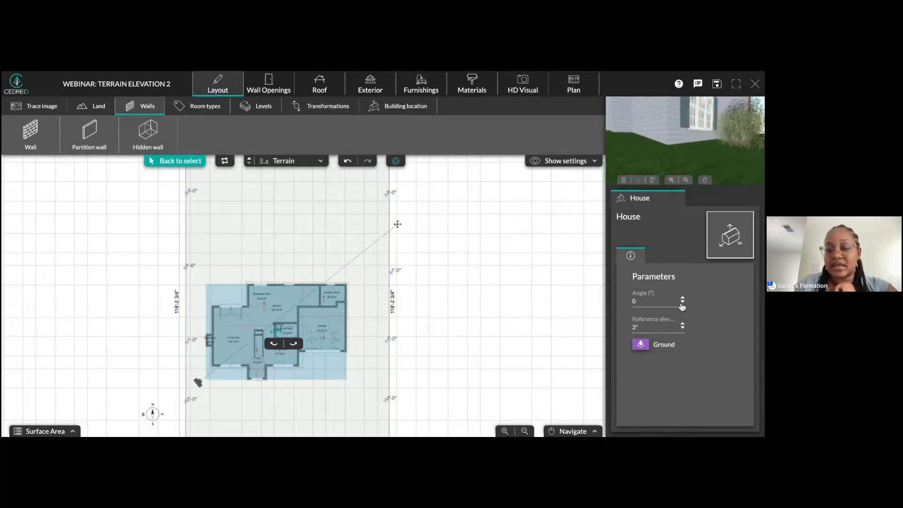
click(682, 325)
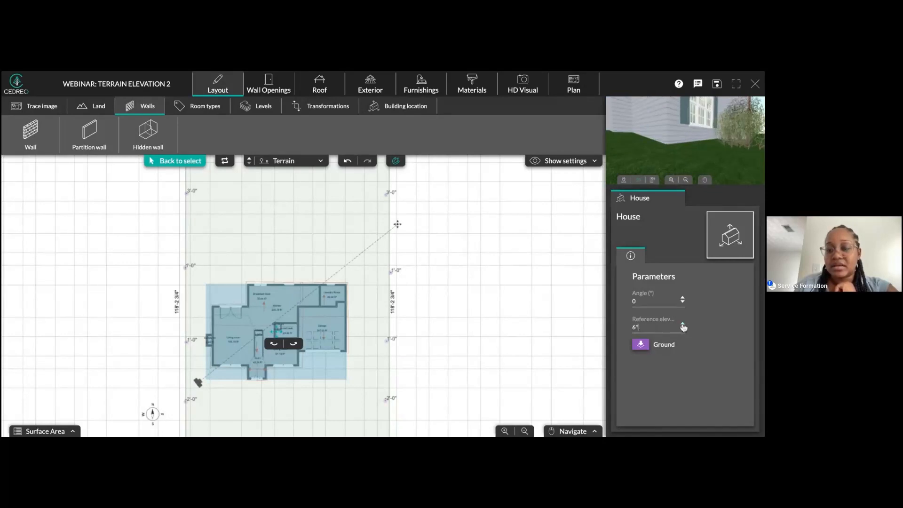
click(682, 324)
click(683, 324)
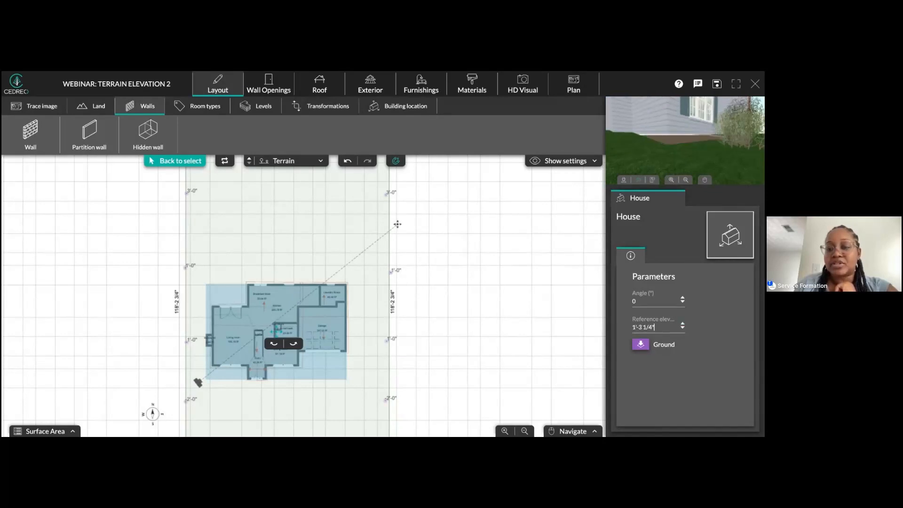
- Examine the base of the house's southwest corner up close in the HD visual view and return to the layout plan
click(523, 85)
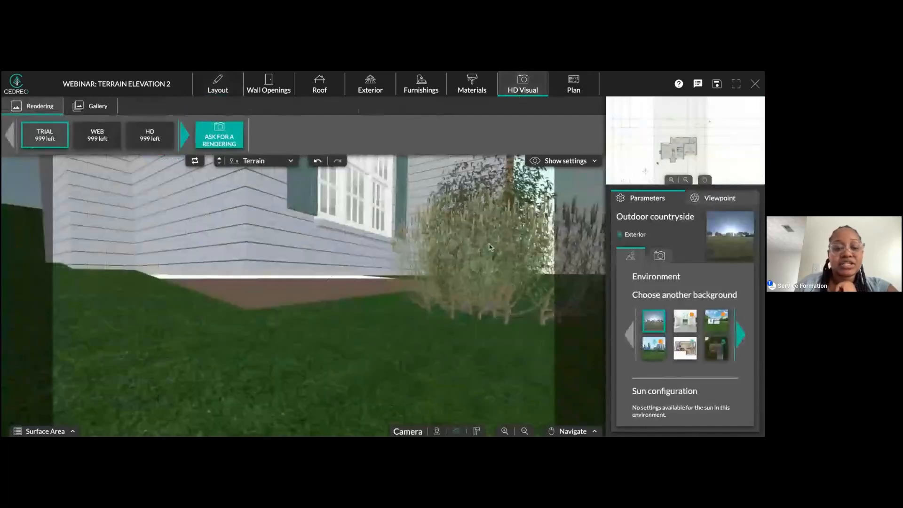
scroll(398, 286, down, 3)
scroll(398, 286, up, 4)
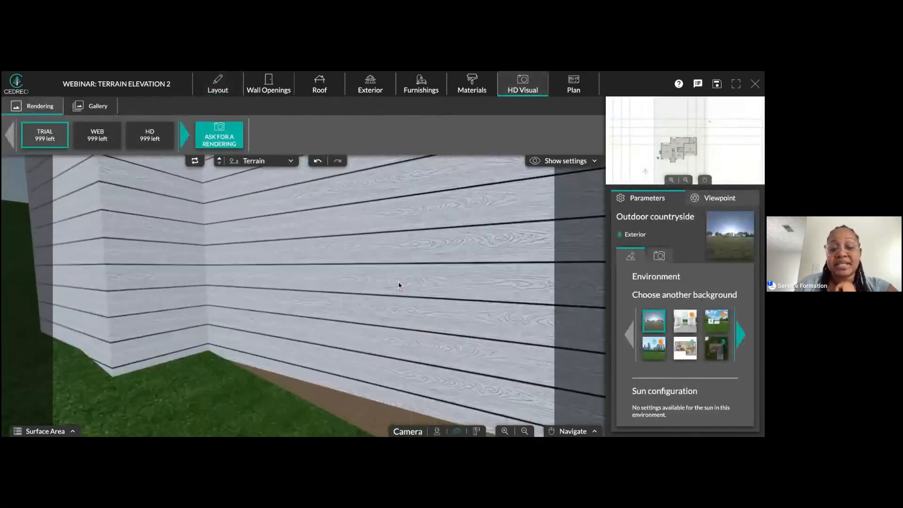
scroll(398, 286, down, 3)
scroll(398, 285, up, 5)
scroll(371, 277, down, 3)
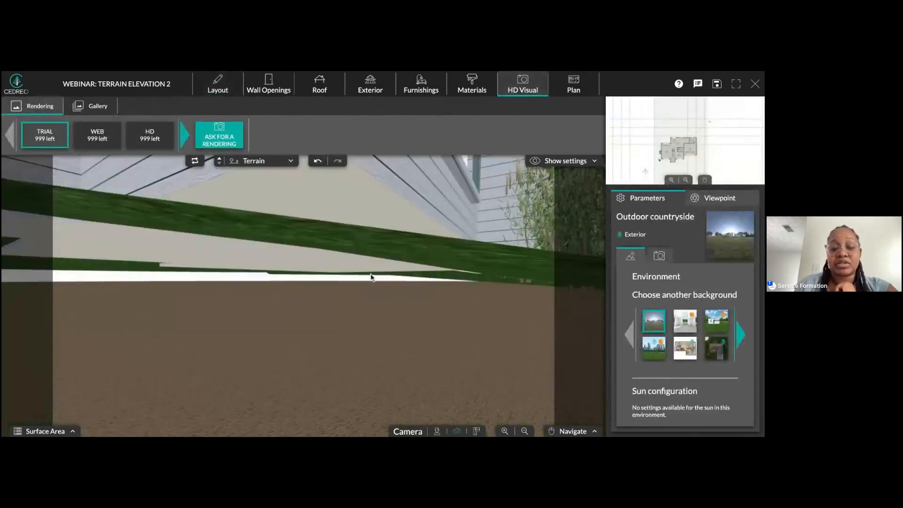
click(225, 89)
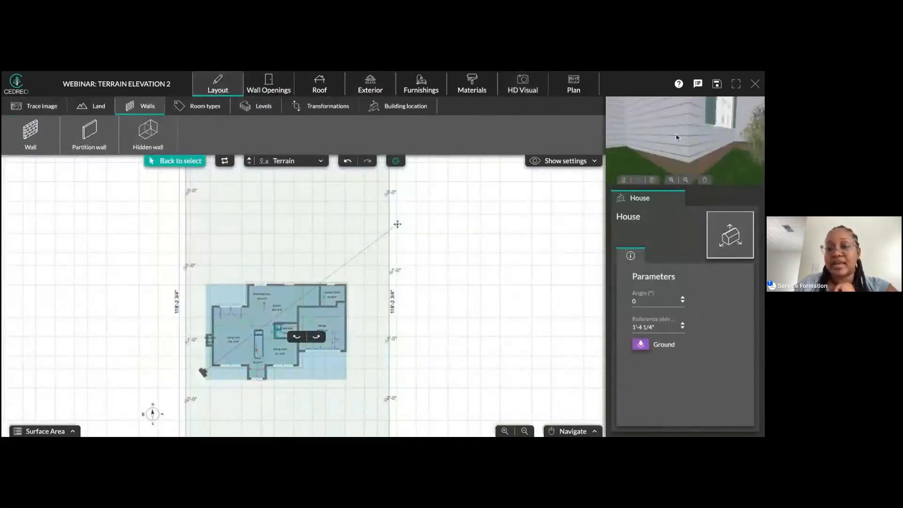
scroll(680, 113, down, 3)
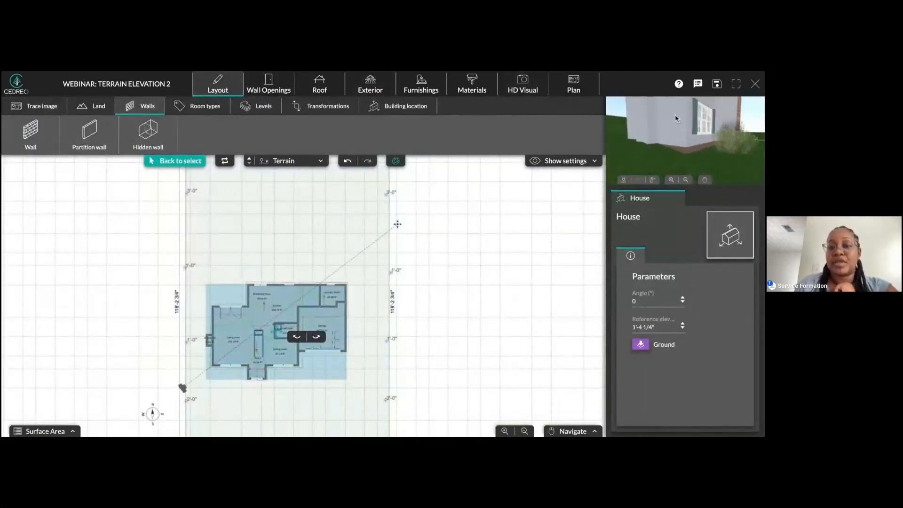
- Check the house in the HD visual view and, back in the layout plan, snap its reference elevation to the ground
click(520, 92)
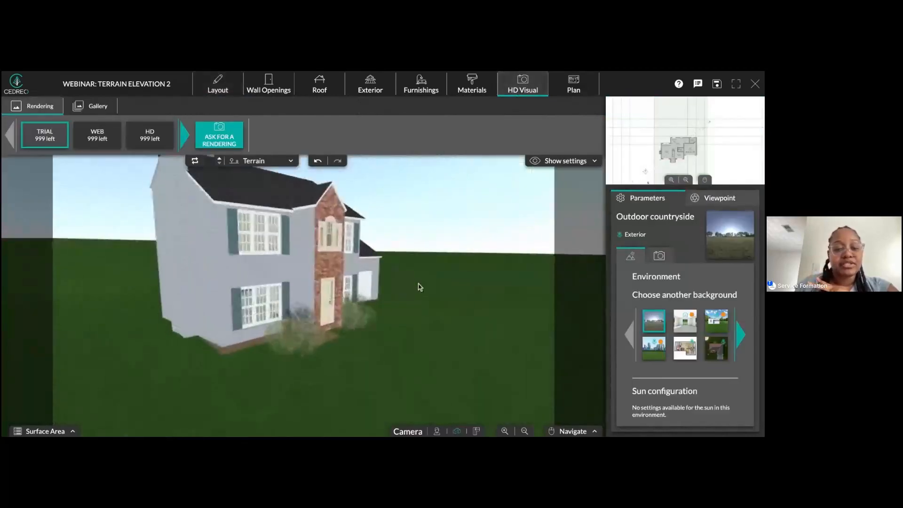
click(217, 85)
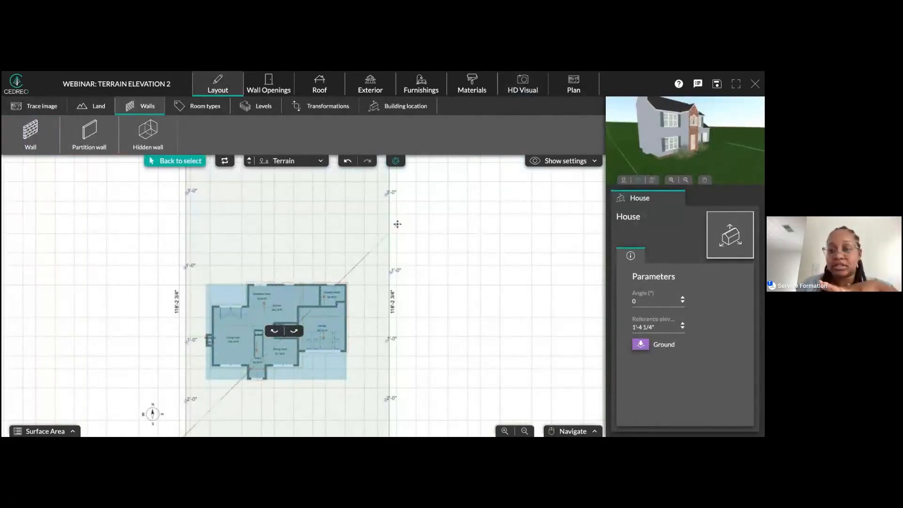
click(640, 347)
mouse_move(699, 140)
mouse_down()
mouse_move(674, 145)
mouse_move(701, 153)
mouse_up()
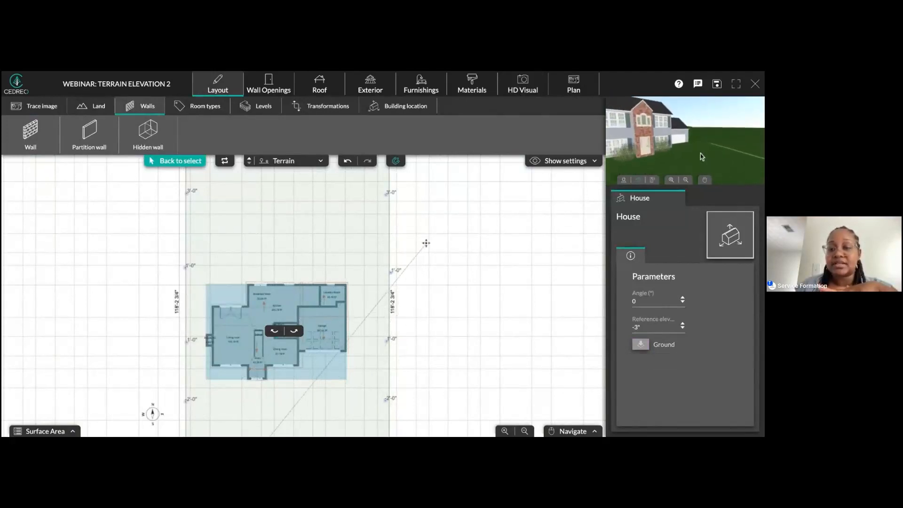
drag(386, 345, 382, 281)
- Examine the garage side of the house against the slope in the HD visual view and return to the layout plan
click(523, 86)
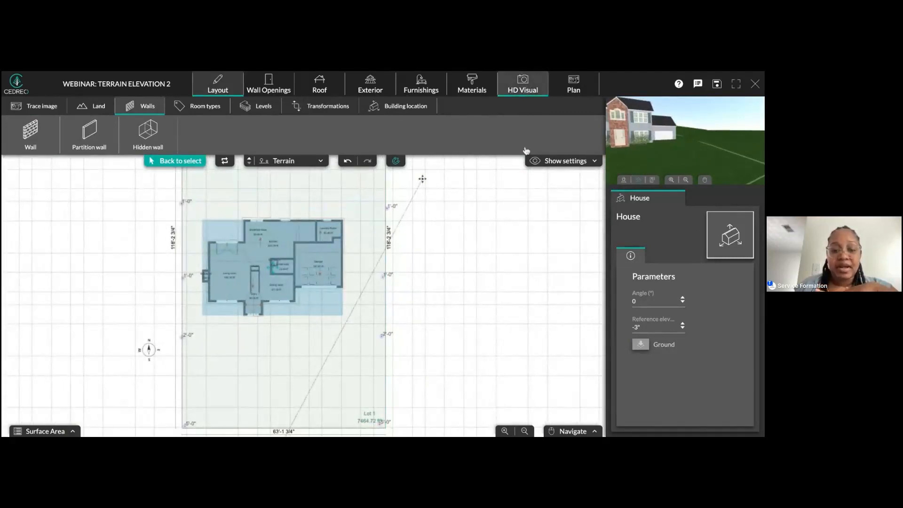
drag(373, 298, 319, 307)
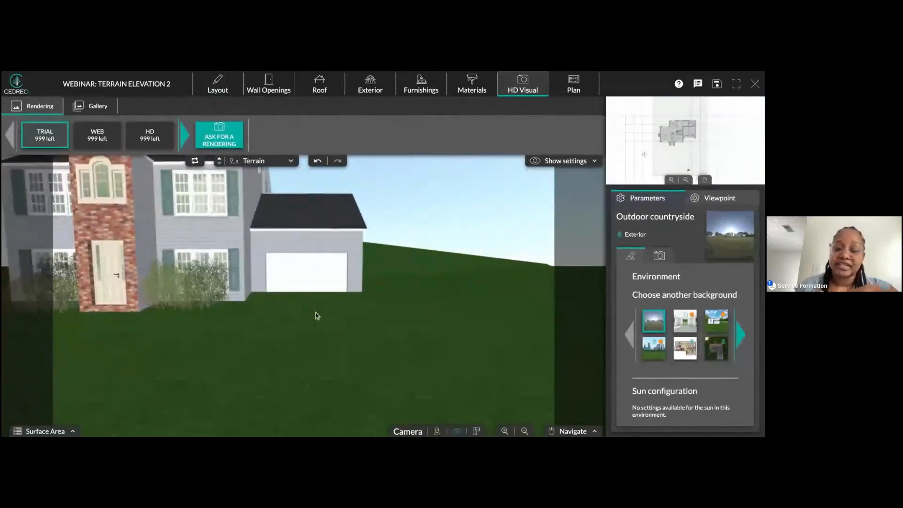
scroll(332, 292, up, 1)
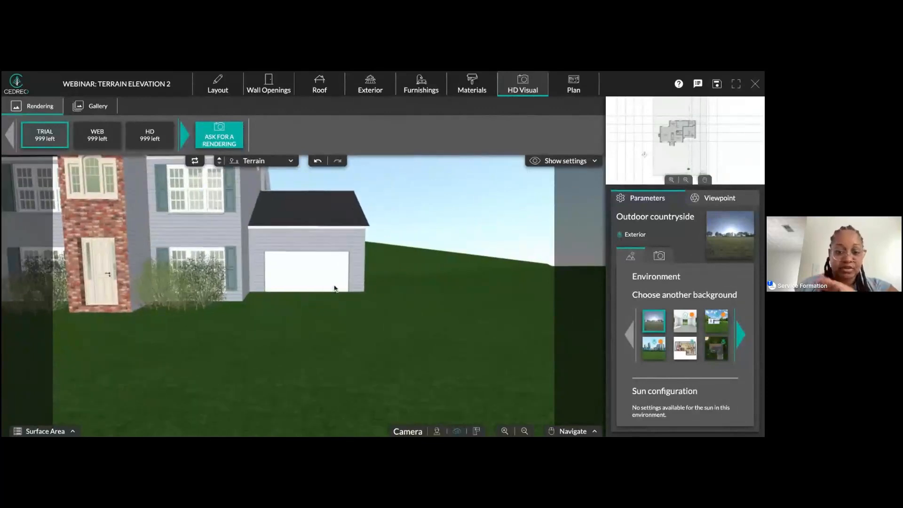
drag(391, 269, 384, 278)
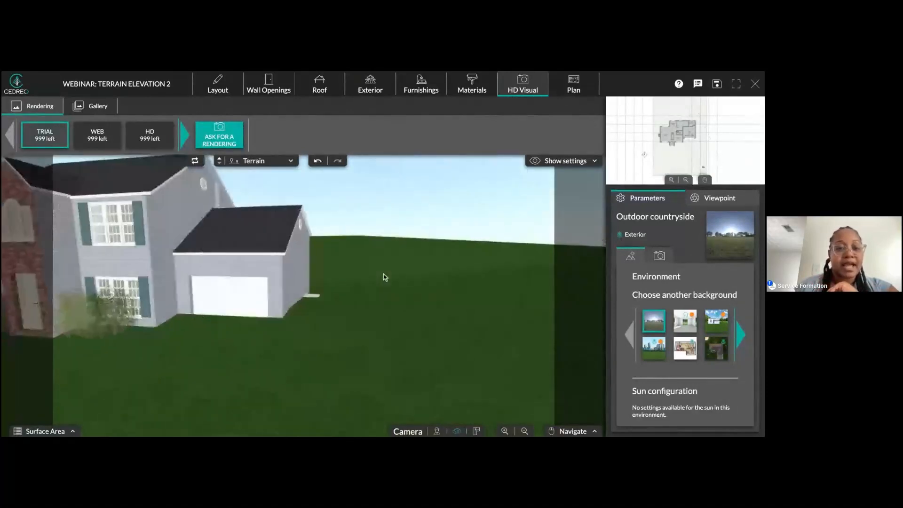
click(217, 85)
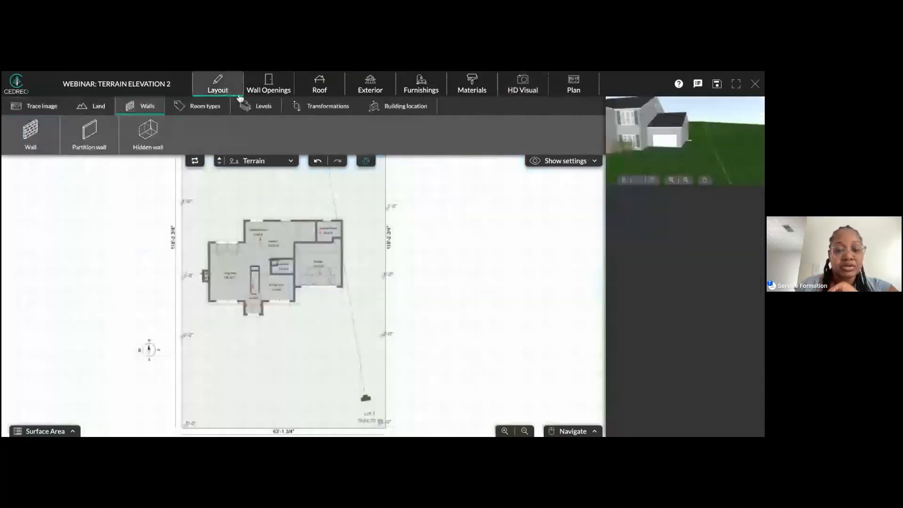
- Shift the two -2'-0" elevation points on the lot's east and west edges slightly farther south
click(326, 285)
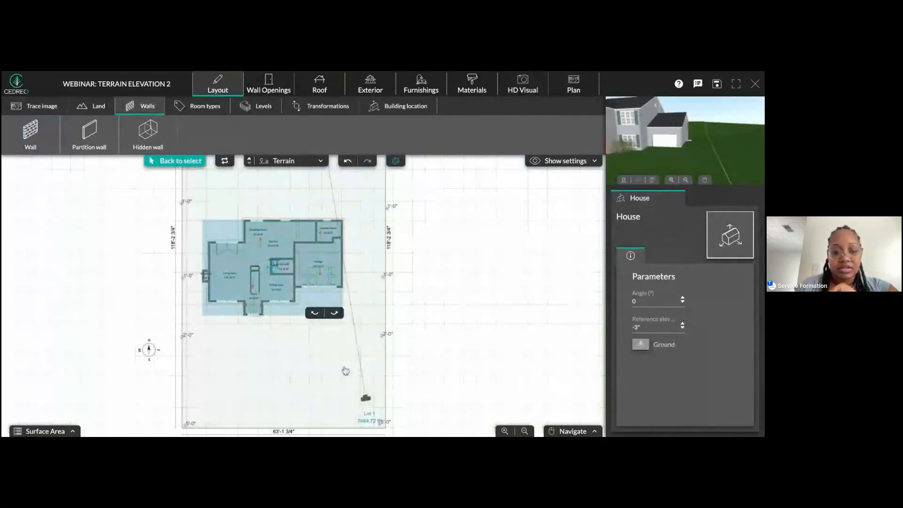
click(382, 331)
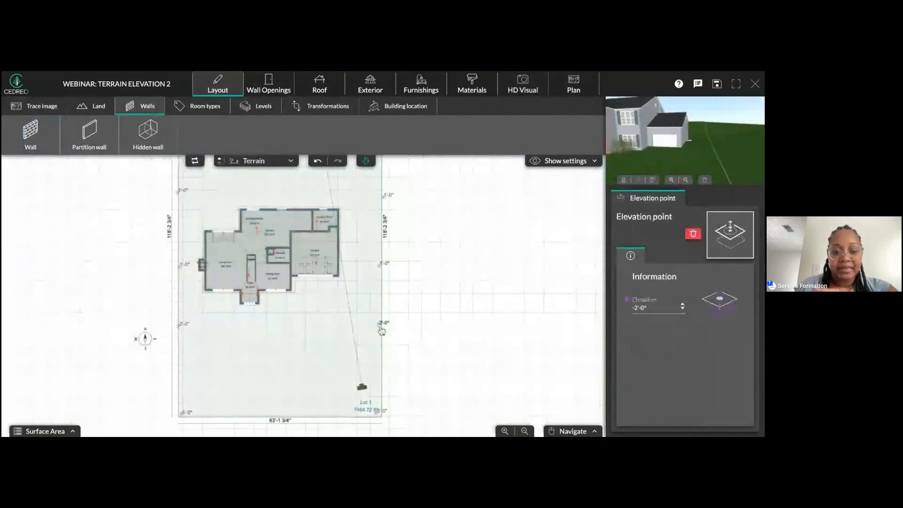
key(Down)
key(Down)
key(Down)
key(Down)
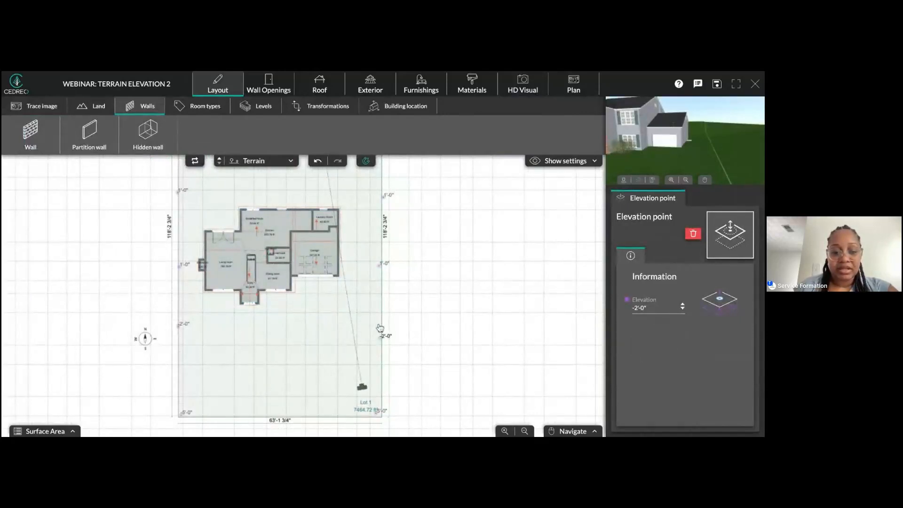
click(180, 327)
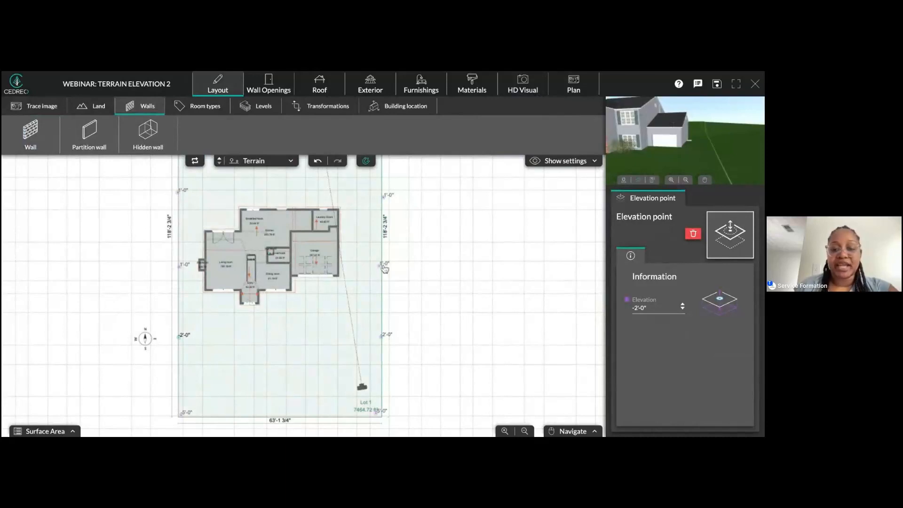
- Set the elevation points beside the house on the lot's east and west edges to 0"
click(380, 267)
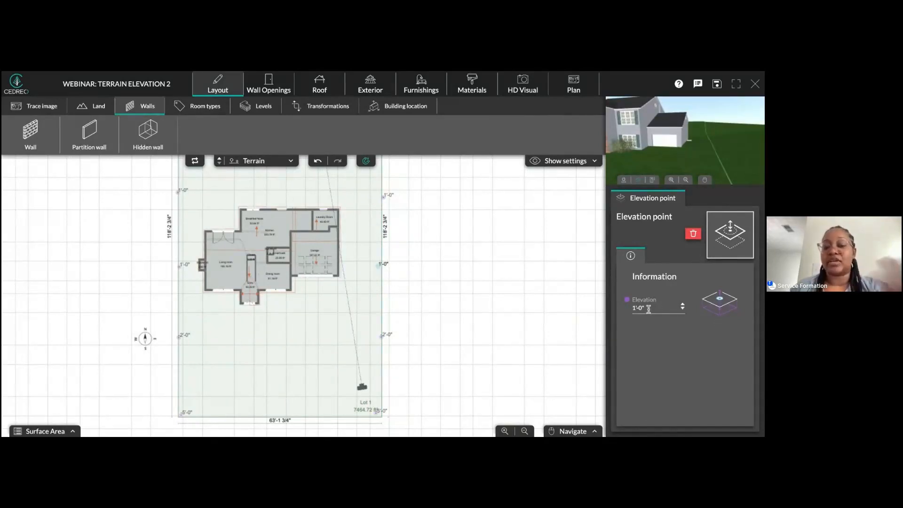
click(682, 309)
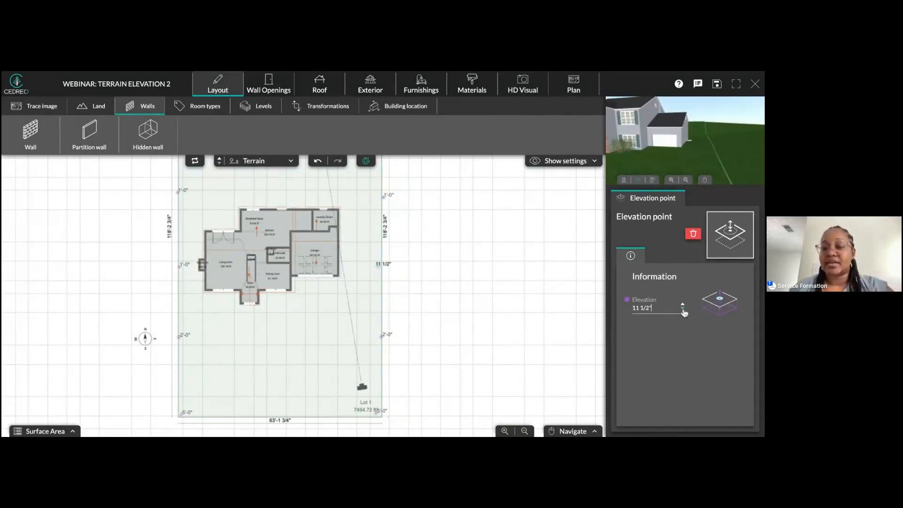
click(683, 310)
click(682, 310)
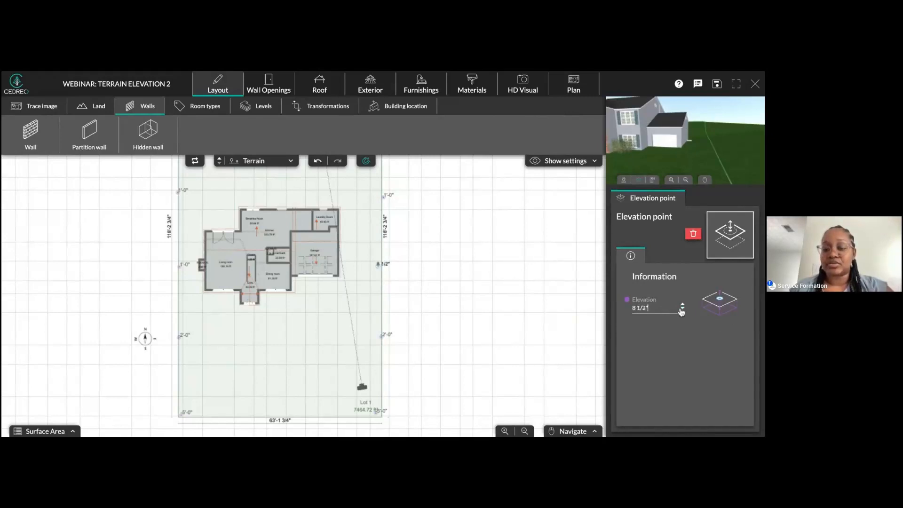
text(0)
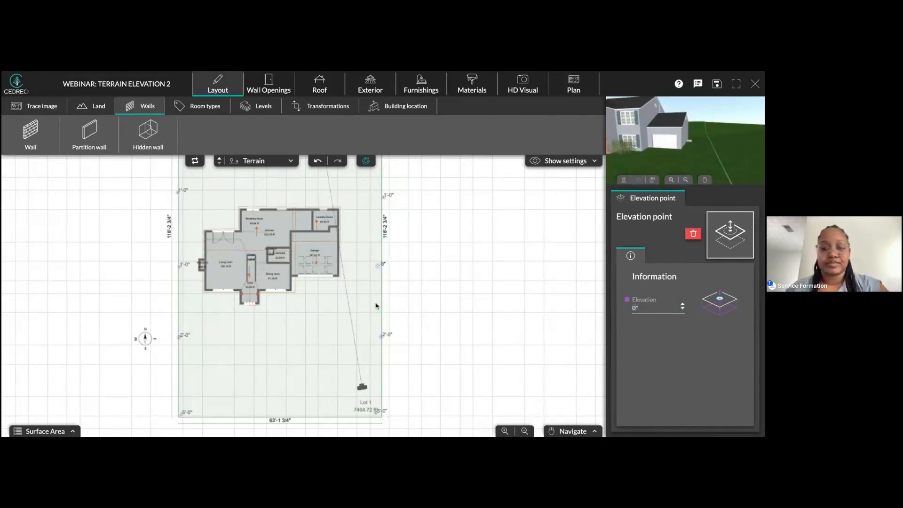
click(183, 266)
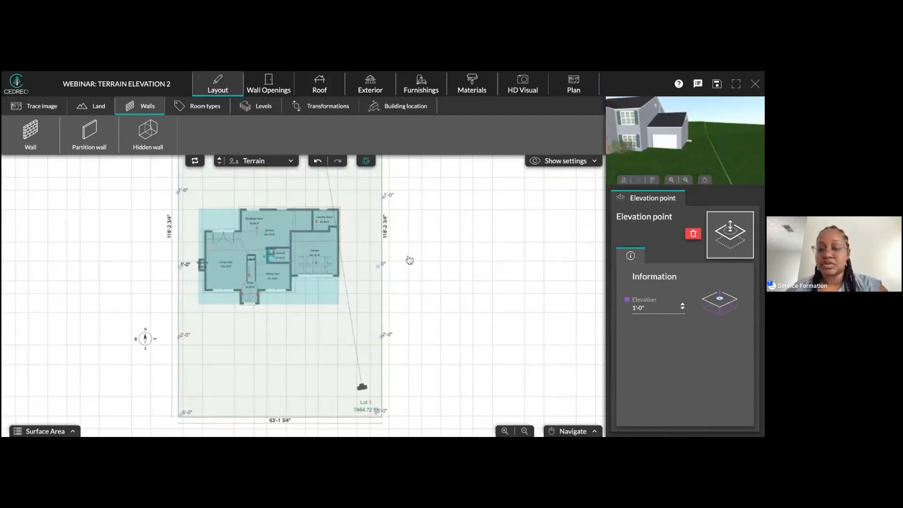
text(0)
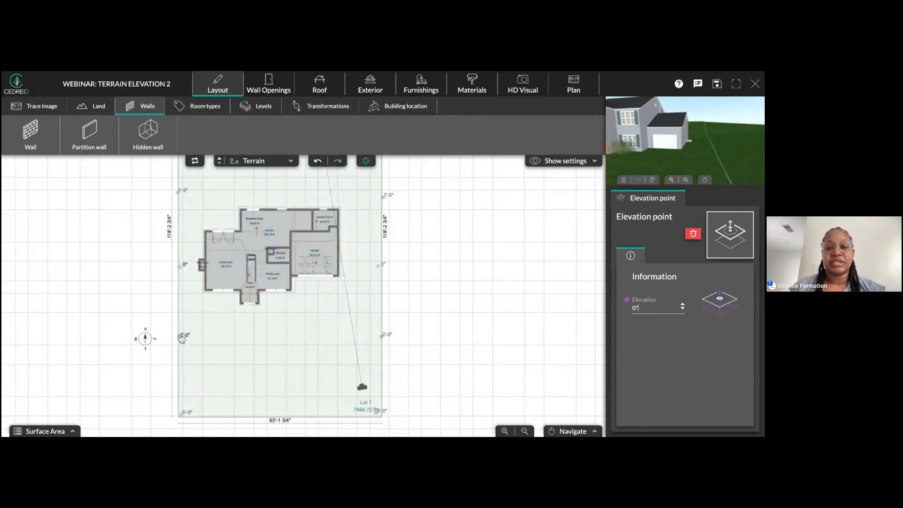
- Move the two 1'-0" elevation points north along the lot's east and west edges, away from the house
scroll(442, 228, up, 3)
drag(396, 265, 391, 239)
drag(190, 261, 191, 232)
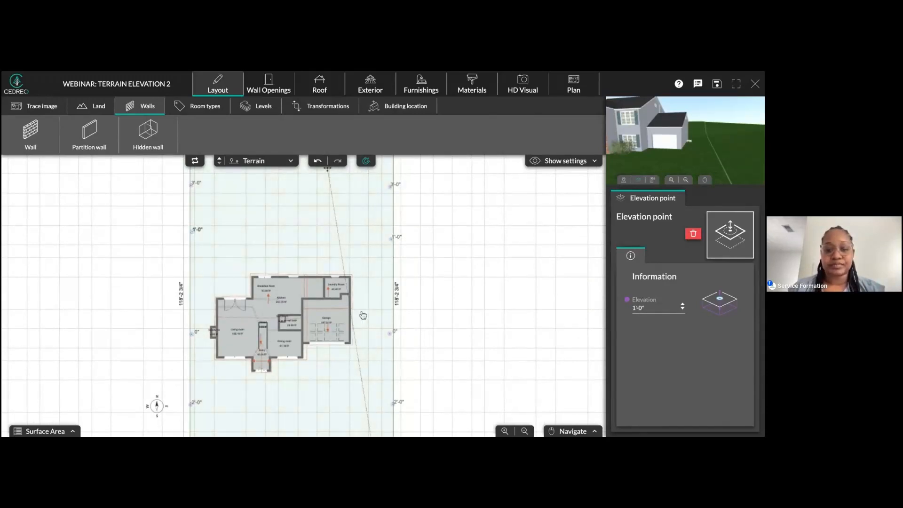
- Select the house, raise its reference elevation to 2" and check its front in the 3D preview
click(306, 332)
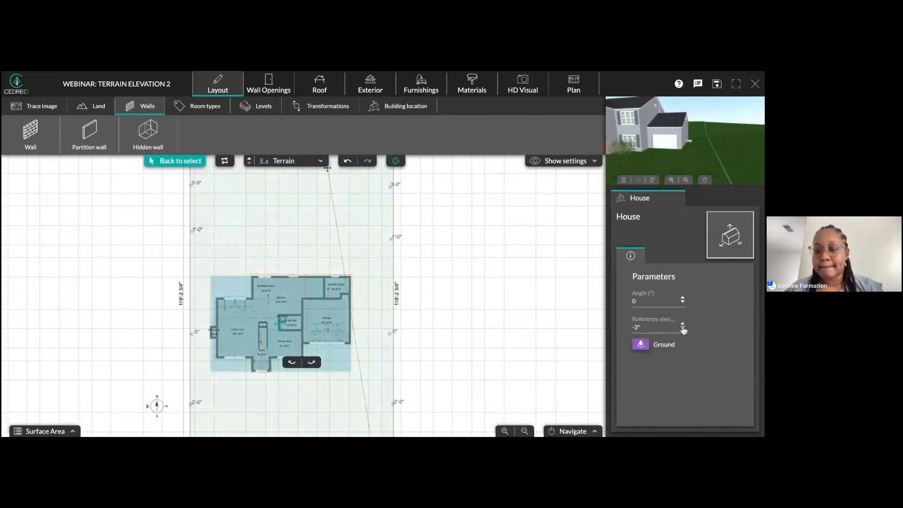
click(683, 324)
click(683, 324)
click(683, 324)
click(683, 324)
click(683, 325)
drag(691, 139, 725, 142)
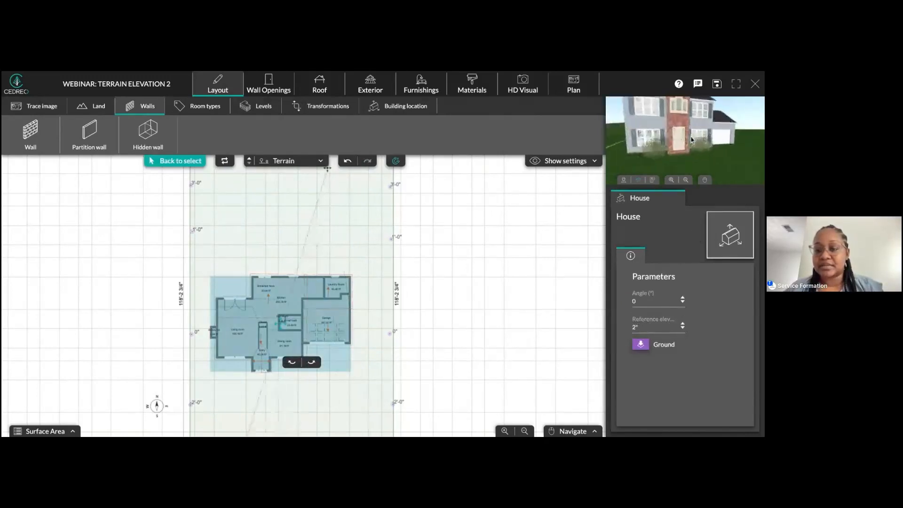
- Lower the house's reference elevation to -3" and check the garage side in the 3D preview
click(682, 328)
click(683, 329)
click(682, 328)
click(682, 328)
click(683, 329)
click(683, 328)
drag(695, 139, 619, 170)
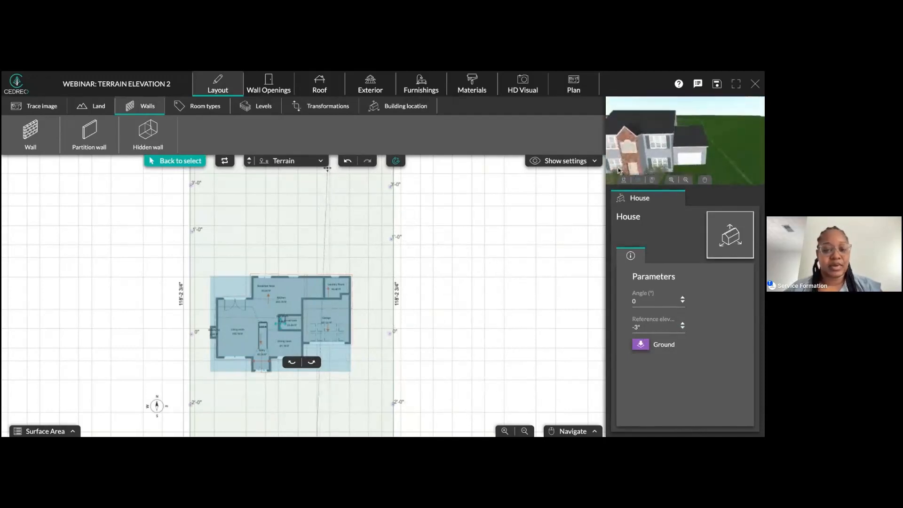
- Use Move House from the building location tools to shift the house southeast on the lot
drag(417, 350, 433, 283)
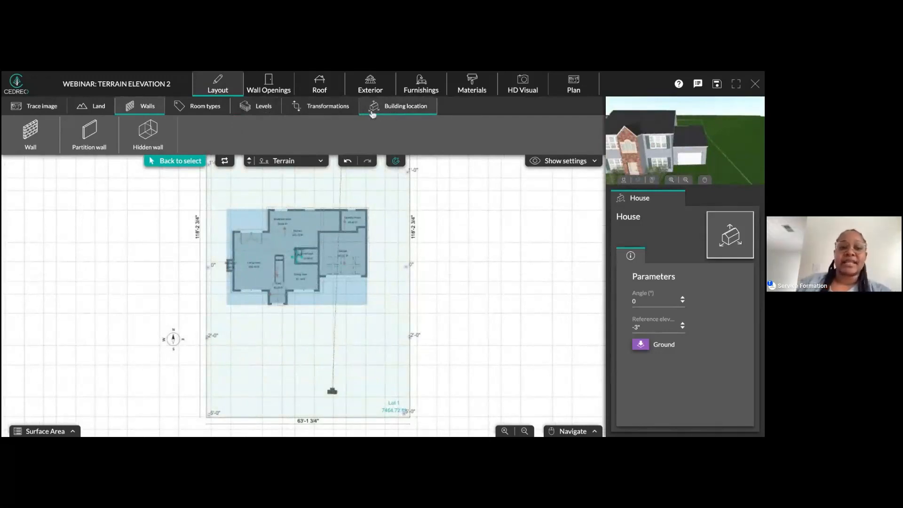
click(394, 117)
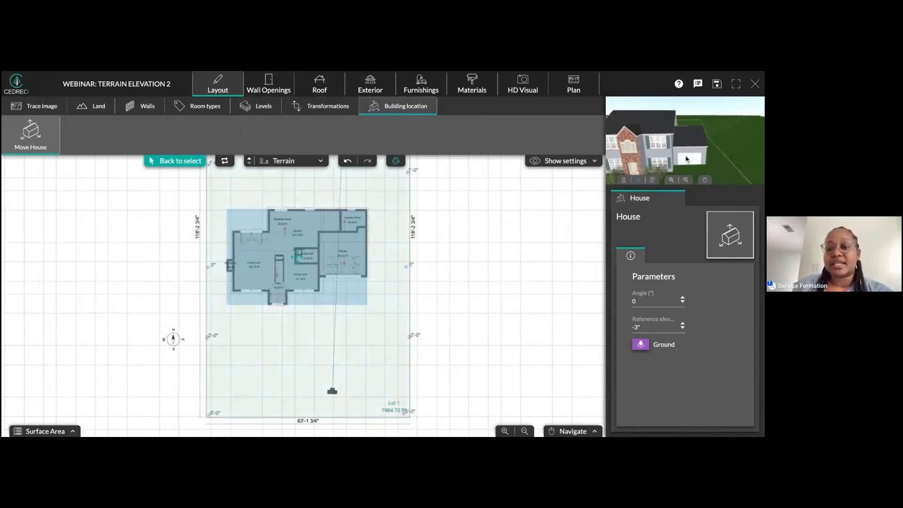
drag(686, 155, 690, 130)
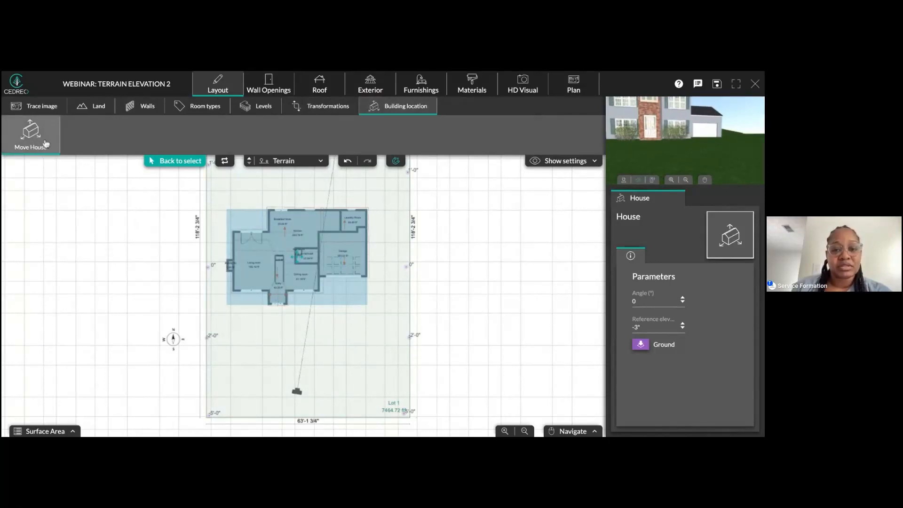
drag(312, 262, 309, 288)
click(267, 294)
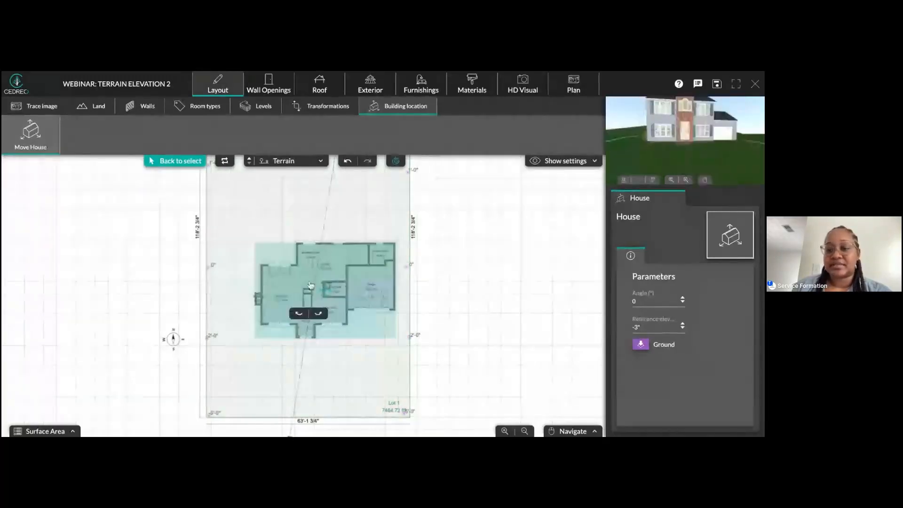
- Move the house north up the slope until it is level with the 1'-0" elevation points, checking it in the 3D preview
drag(312, 319, 311, 286)
drag(319, 217, 337, 213)
right_drag(446, 211, 445, 286)
scroll(728, 146, up, 4)
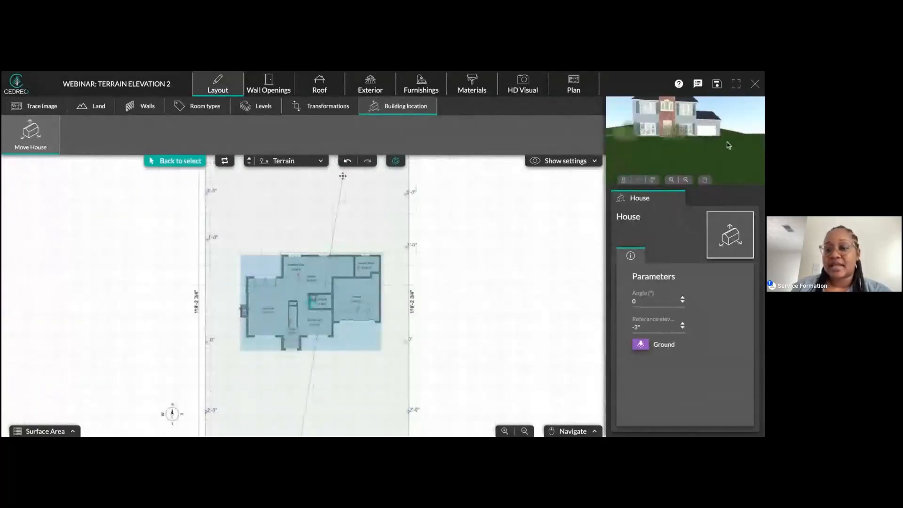
drag(728, 145, 749, 147)
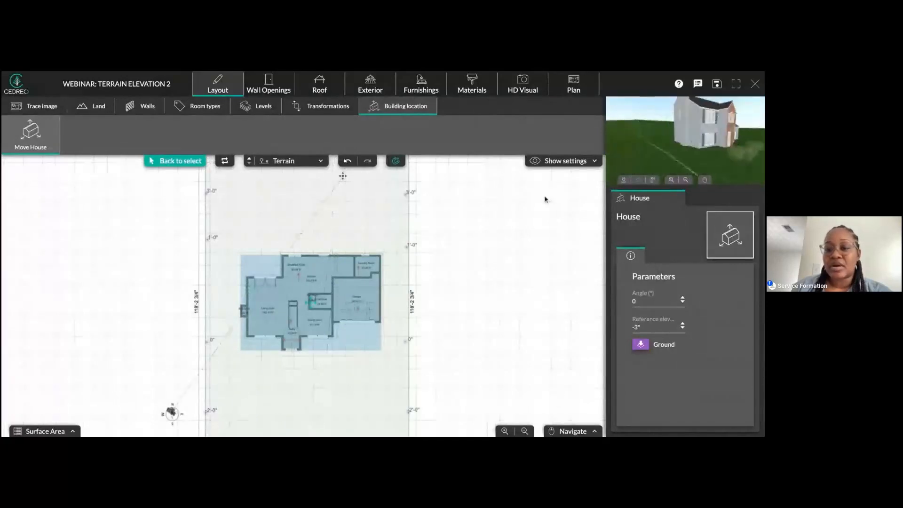
drag(334, 294, 326, 243)
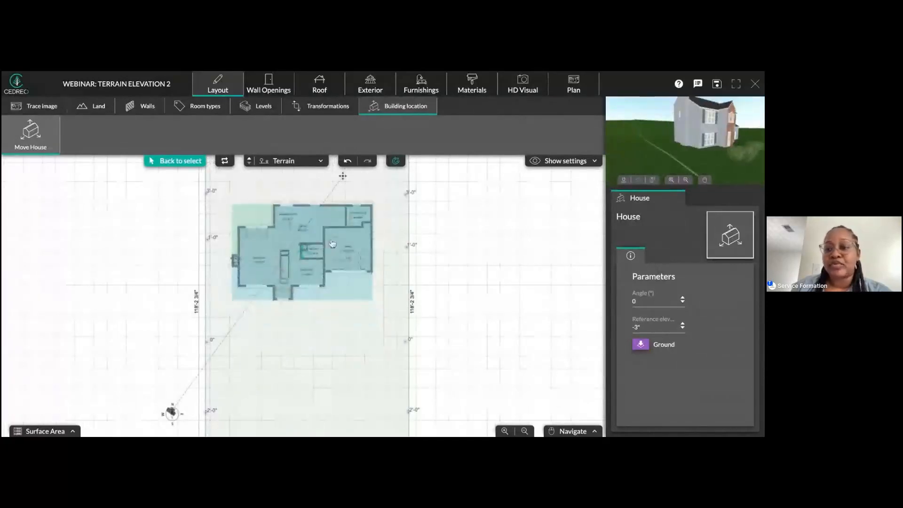
scroll(723, 152, up, 4)
drag(725, 149, 675, 148)
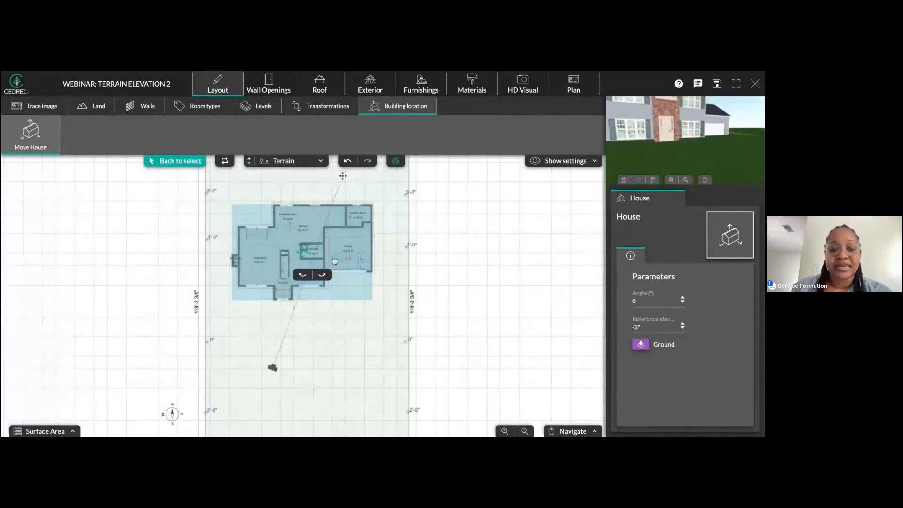
- Move the house back south to the 0" elevation points and check its front in the 3D preview
scroll(371, 290, down, 1)
drag(340, 275, 344, 356)
scroll(695, 155, down, 5)
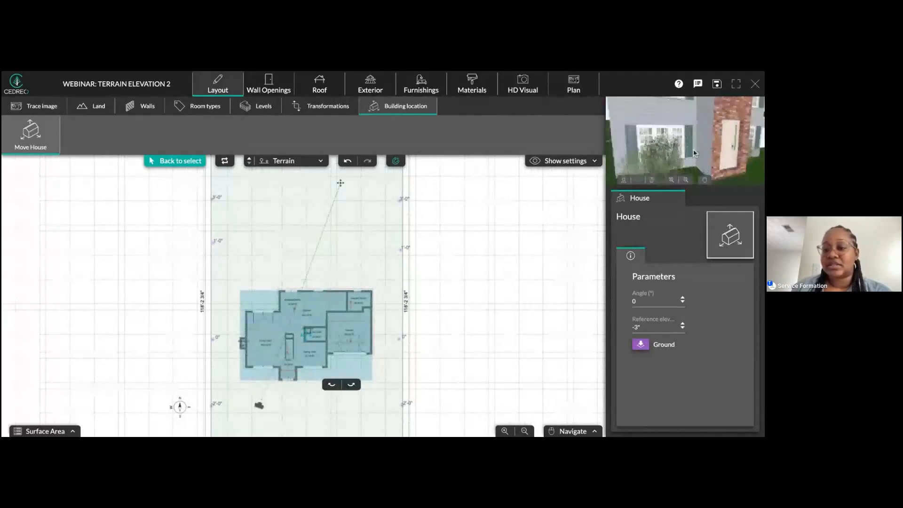
drag(718, 160, 652, 148)
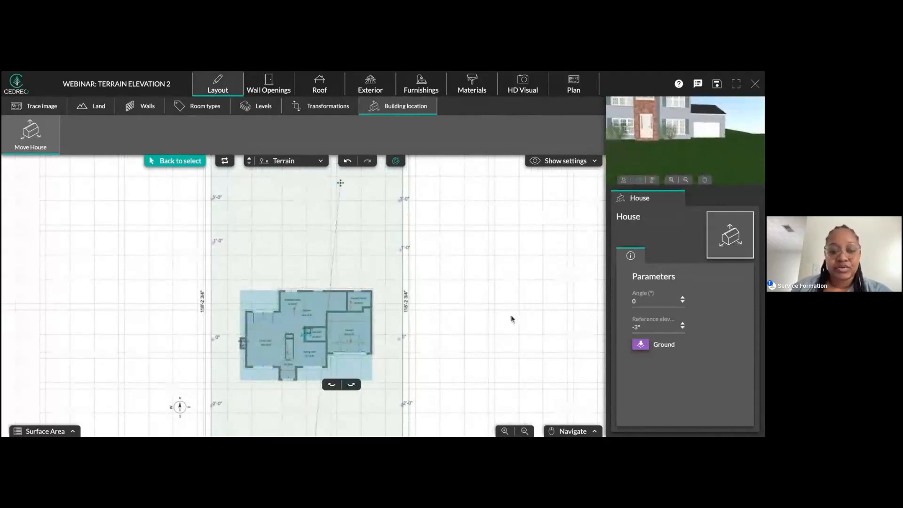
- Move the house farther south so it sits between the 0" and -2'-0" elevation points
drag(500, 398, 511, 319)
drag(359, 212, 365, 250)
scroll(665, 131, down, 5)
drag(687, 139, 671, 147)
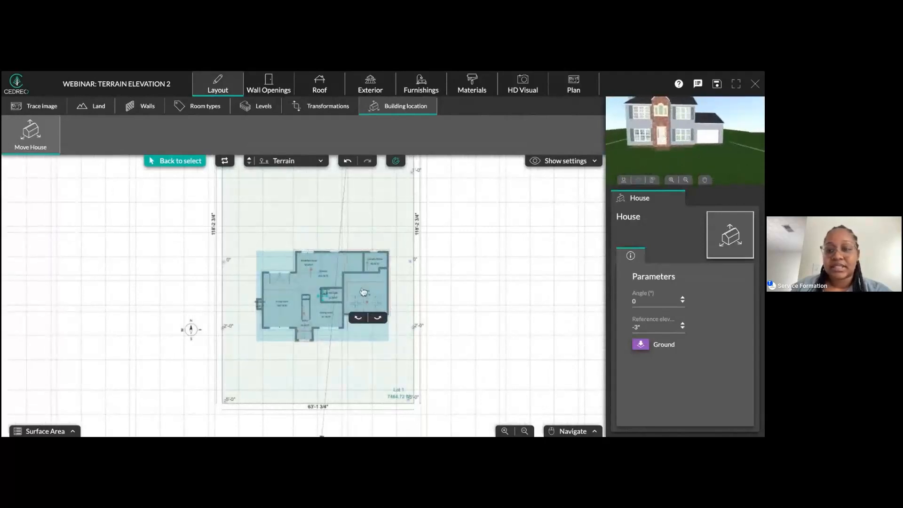
drag(364, 295, 363, 291)
- Lower the house's reference elevation to -1'-4 1/4"
click(682, 330)
click(683, 330)
click(683, 330)
click(682, 329)
click(683, 330)
click(682, 329)
click(682, 330)
click(682, 330)
click(682, 328)
click(683, 328)
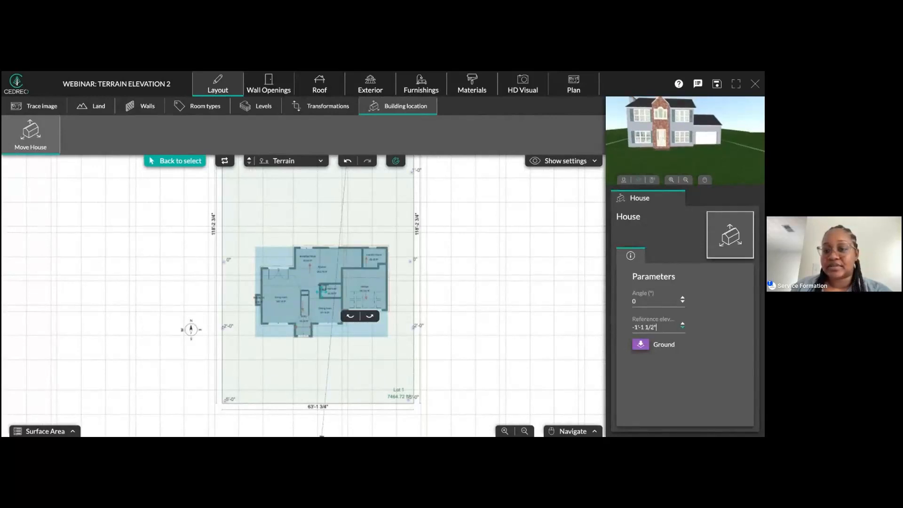
click(683, 327)
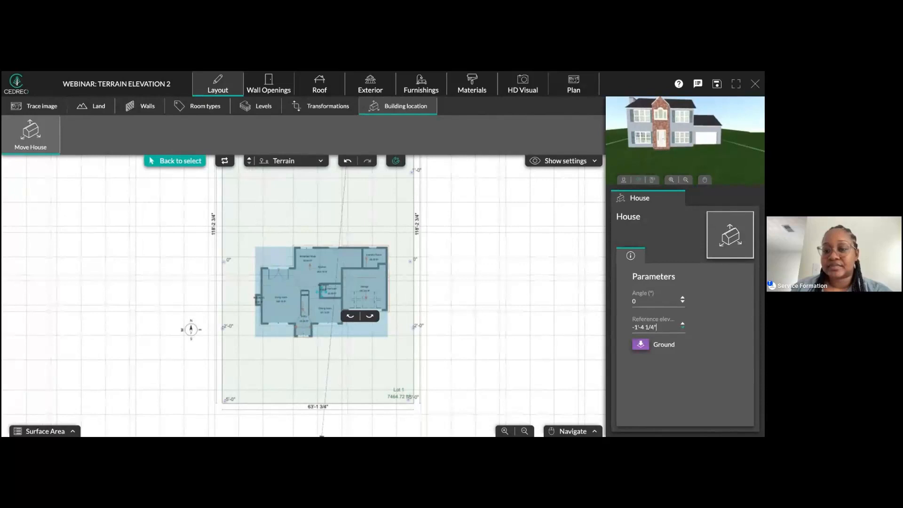
- Snap the house to the ground, fine-tune its reference elevation to -1'-8", and check its front in the 3D view
click(640, 345)
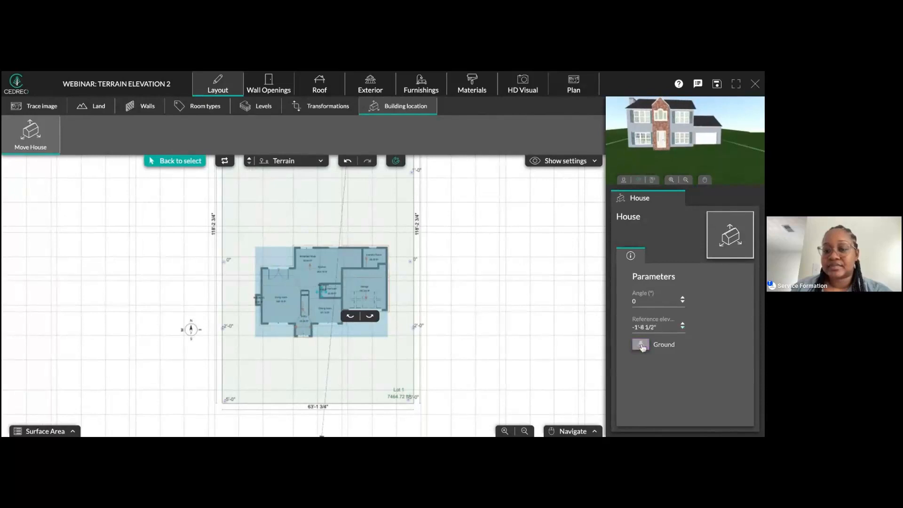
click(683, 324)
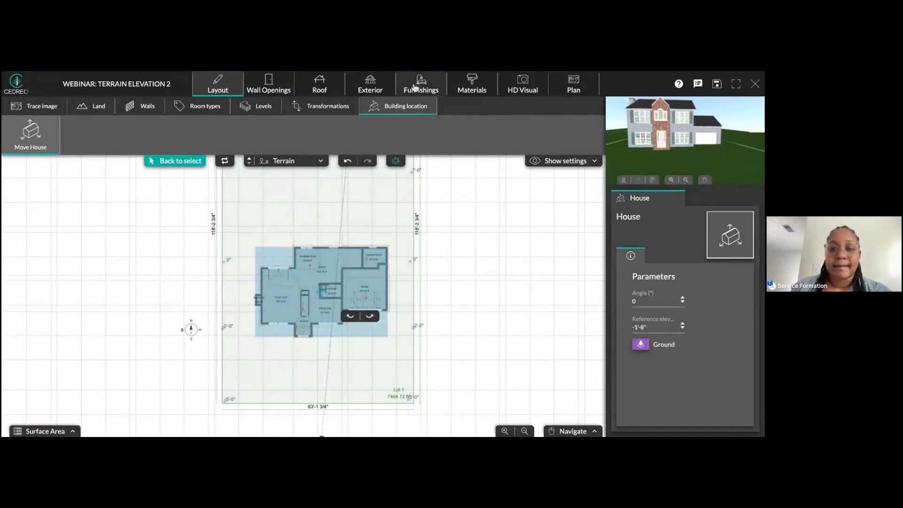
click(525, 84)
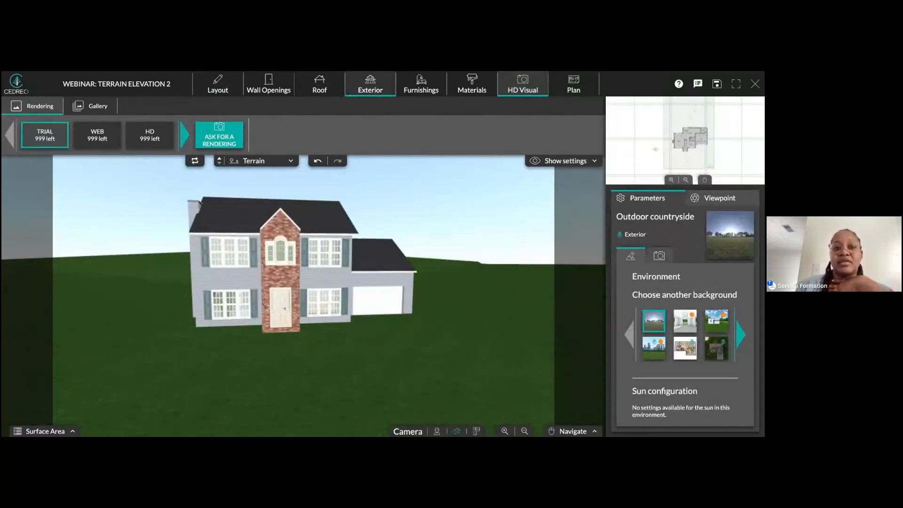
- Start a driveway at the middle of the garage door and run it straight south to the lot's boundary
click(377, 85)
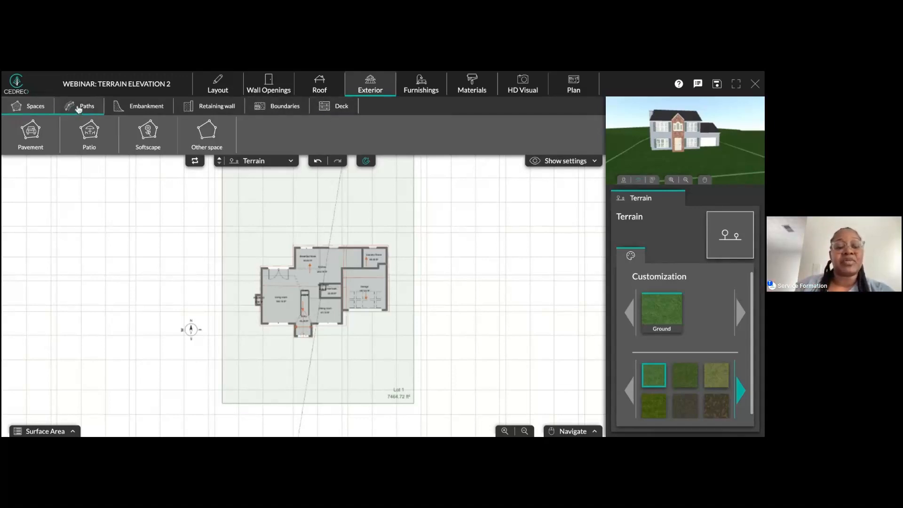
click(79, 108)
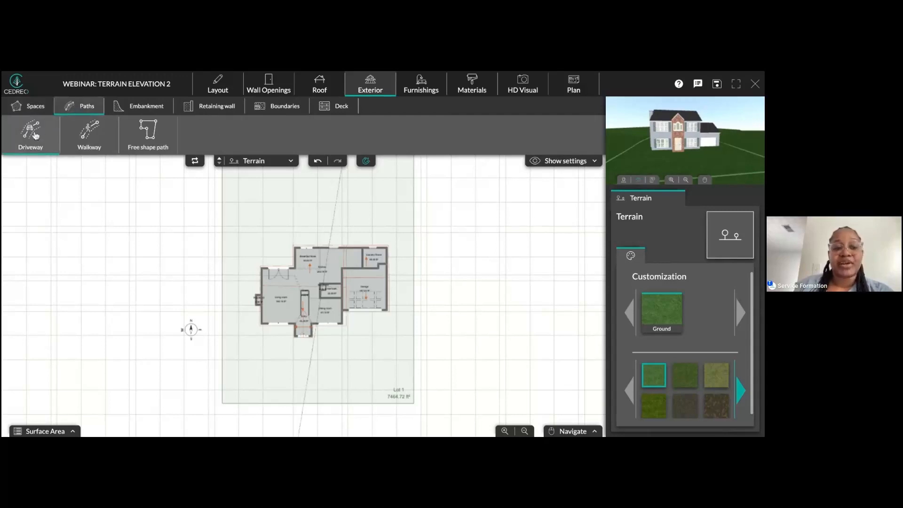
click(35, 136)
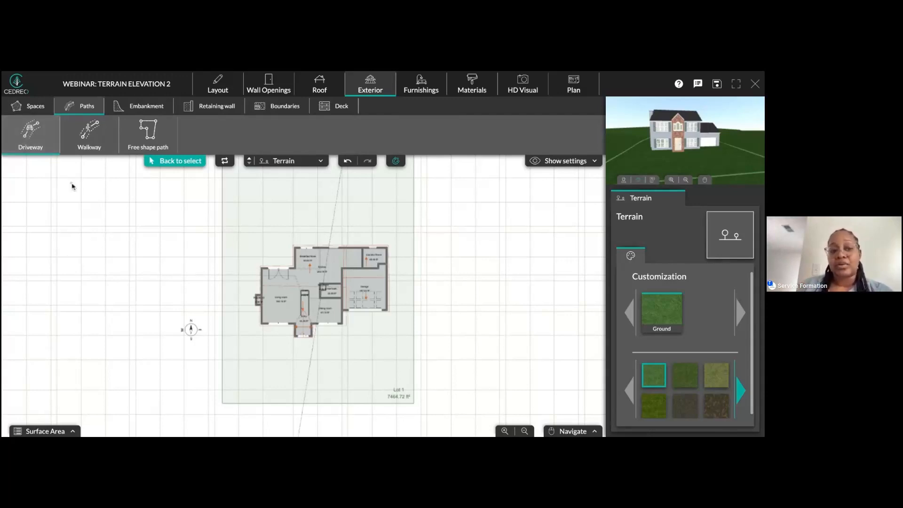
scroll(169, 324, up, 1)
right_drag(168, 320, 126, 263)
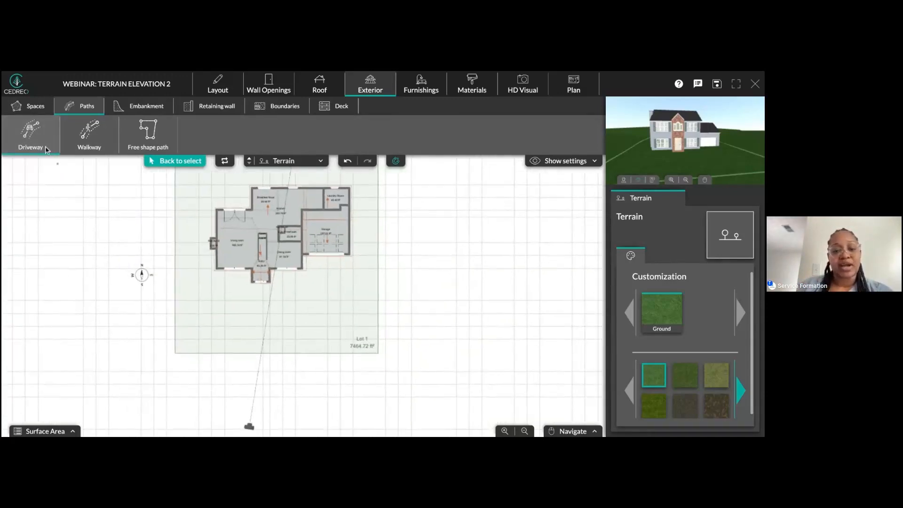
scroll(249, 295, up, 1)
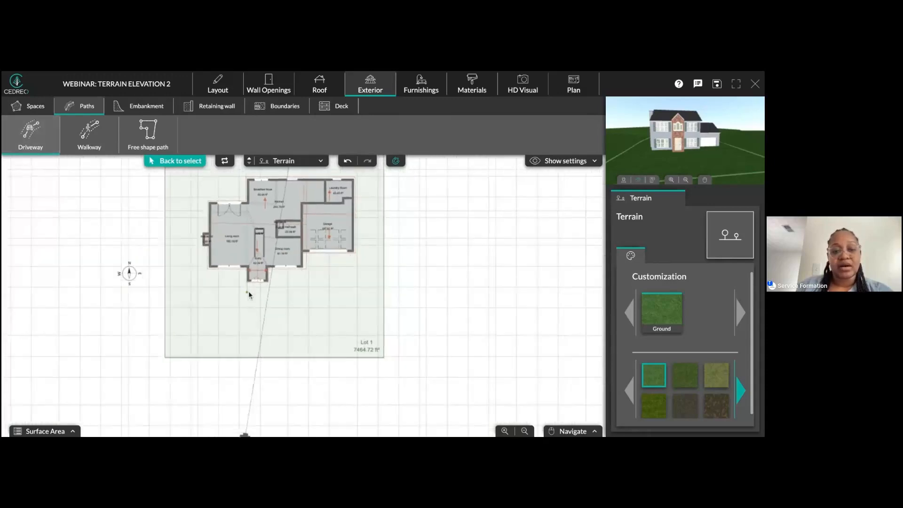
scroll(250, 295, up, 2)
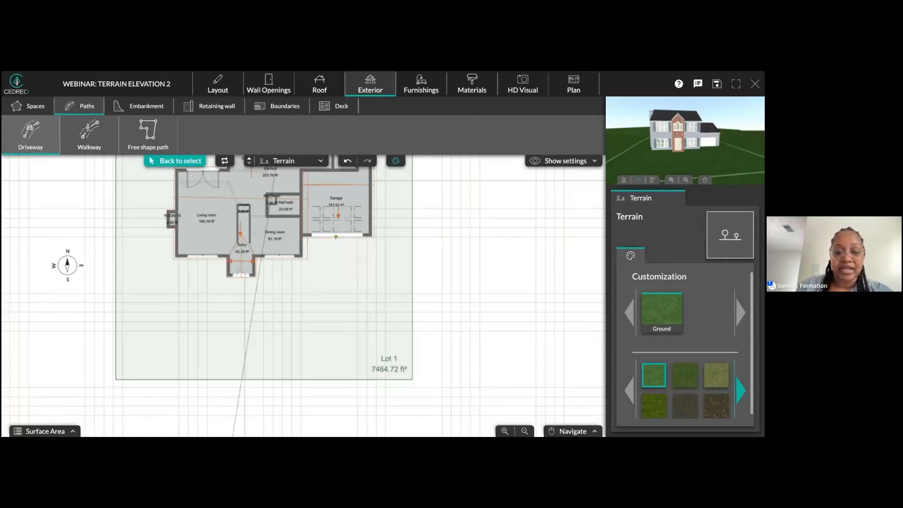
click(336, 237)
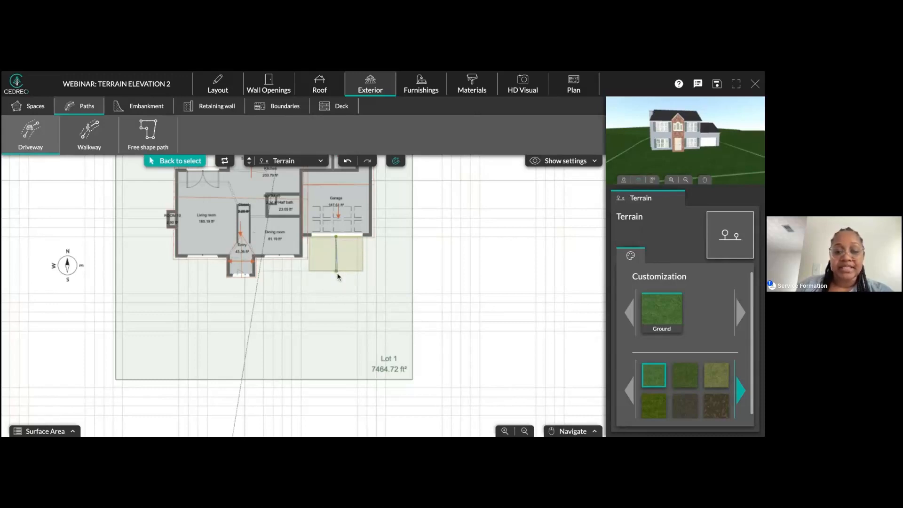
click(336, 339)
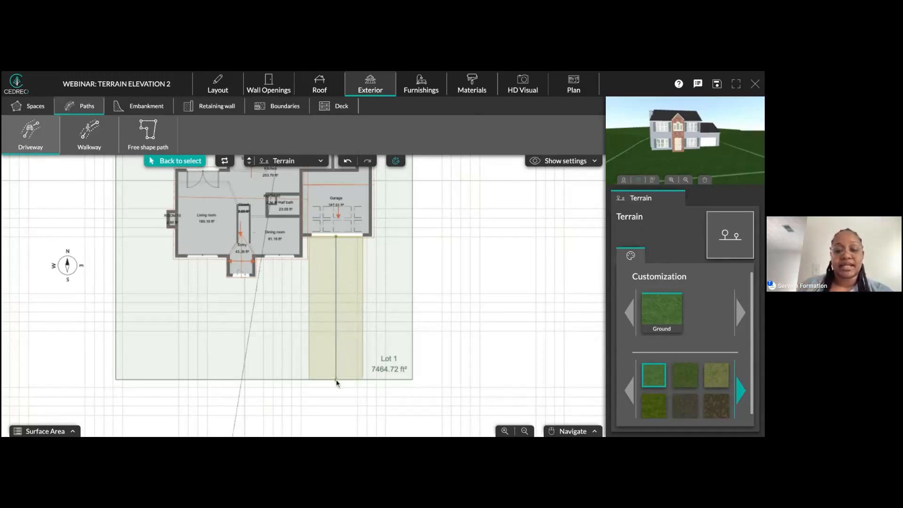
click(337, 381)
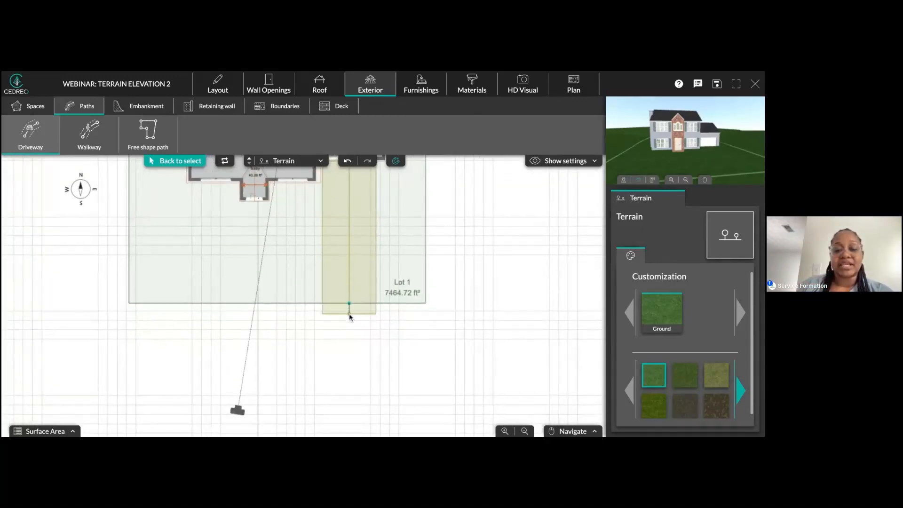
- Continue the driveway beyond the lot, bending southwest and then running due west, finish it, and check it in the 3D view
click(331, 360)
click(261, 404)
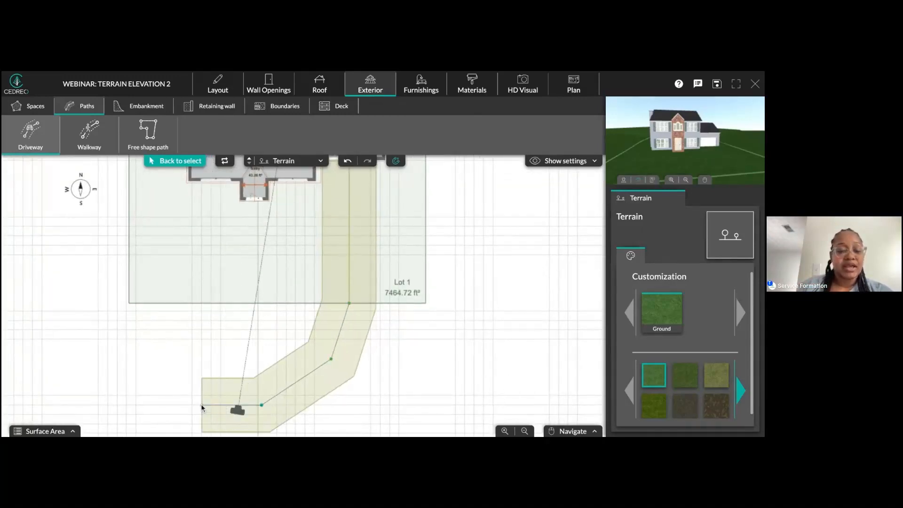
click(170, 404)
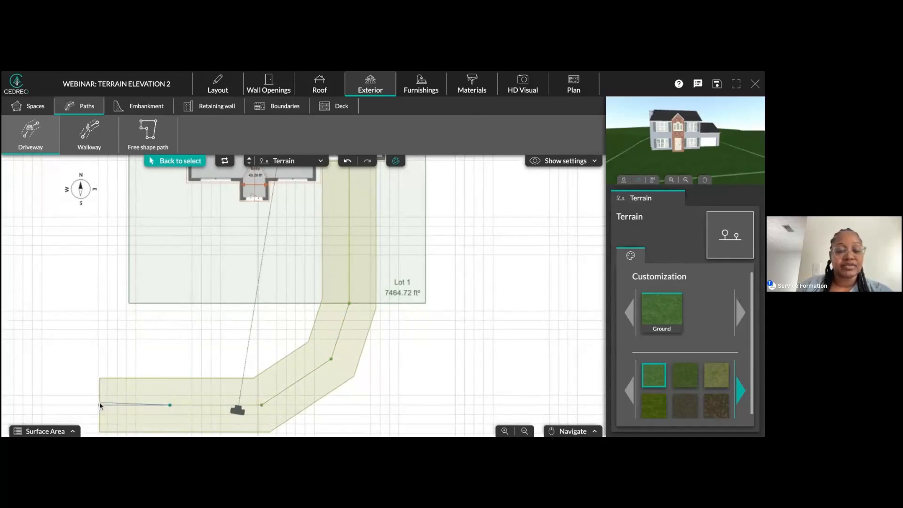
double_click(99, 405)
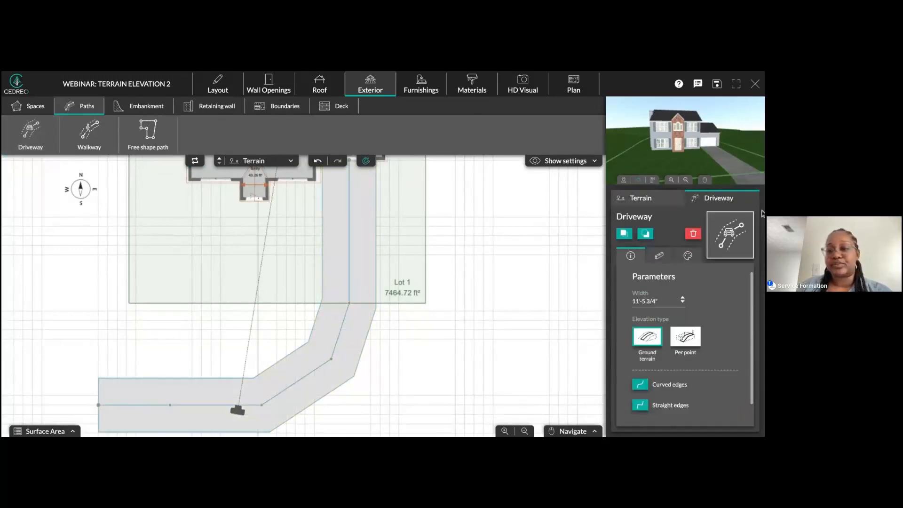
click(522, 85)
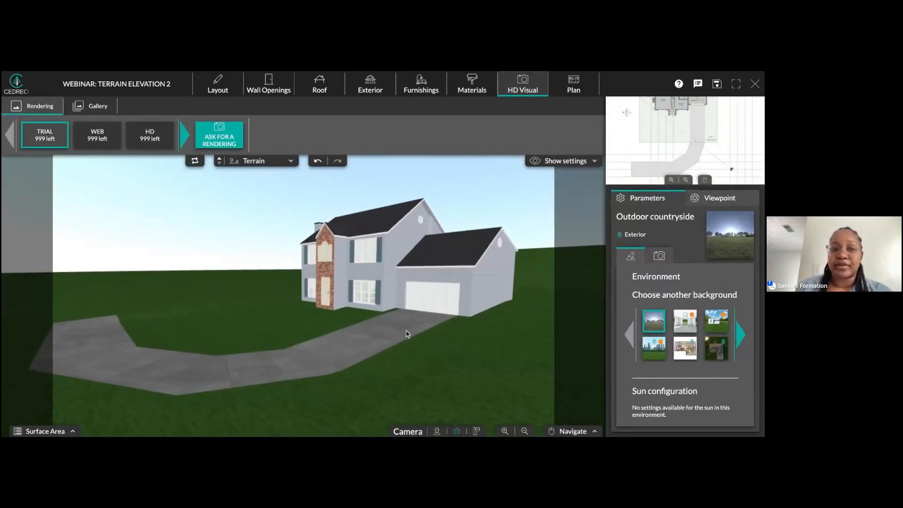
- Select the driveway and change its elevation type to Per point
click(371, 86)
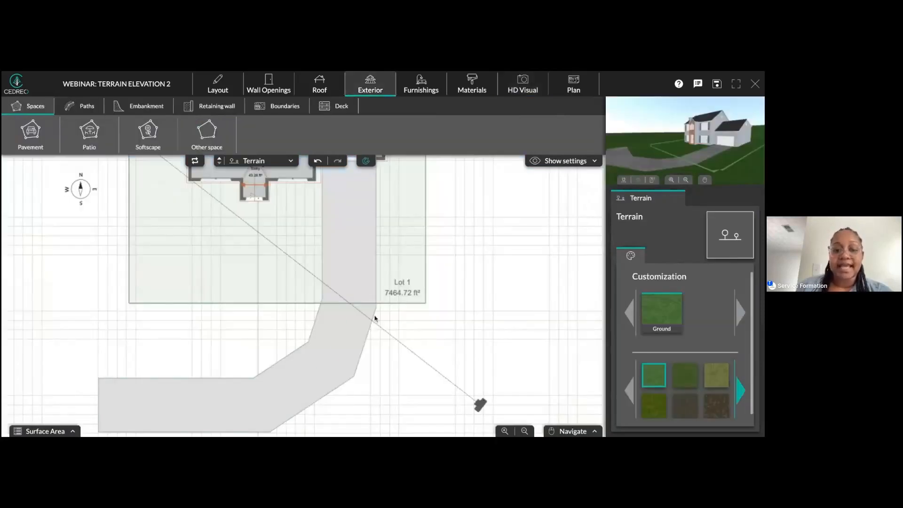
click(328, 301)
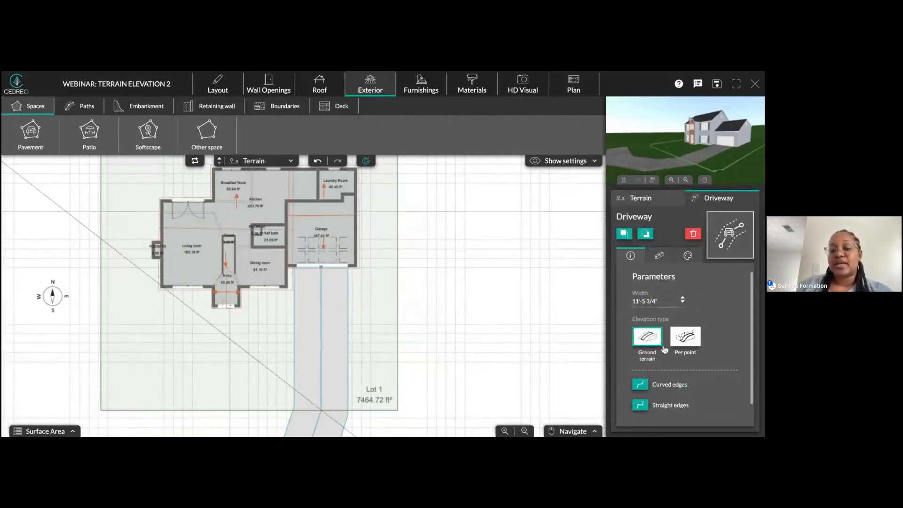
click(686, 338)
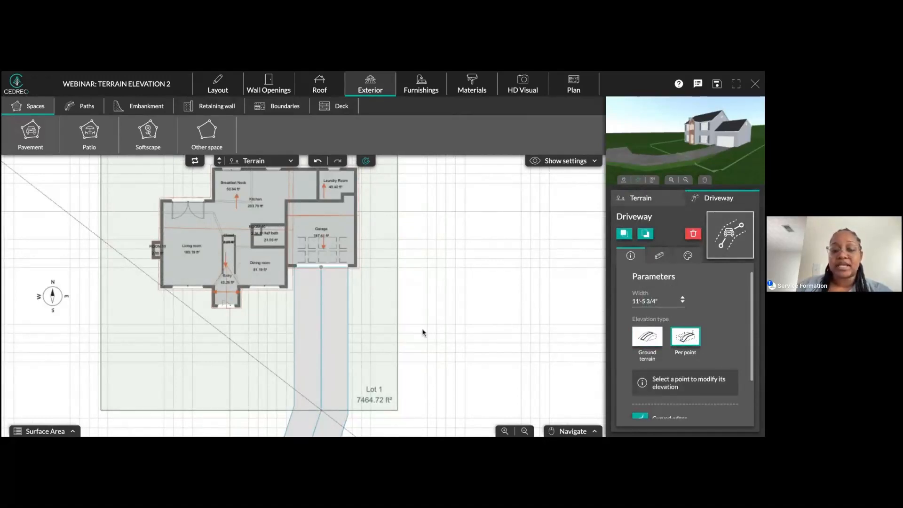
- Select the driveway's end point at the garage door and raise its elevation to the 1 Floor level, 6'-6 1/2"
scroll(422, 332, down, 3)
scroll(675, 374, down, 2)
scroll(677, 373, up, 2)
scroll(682, 372, down, 2)
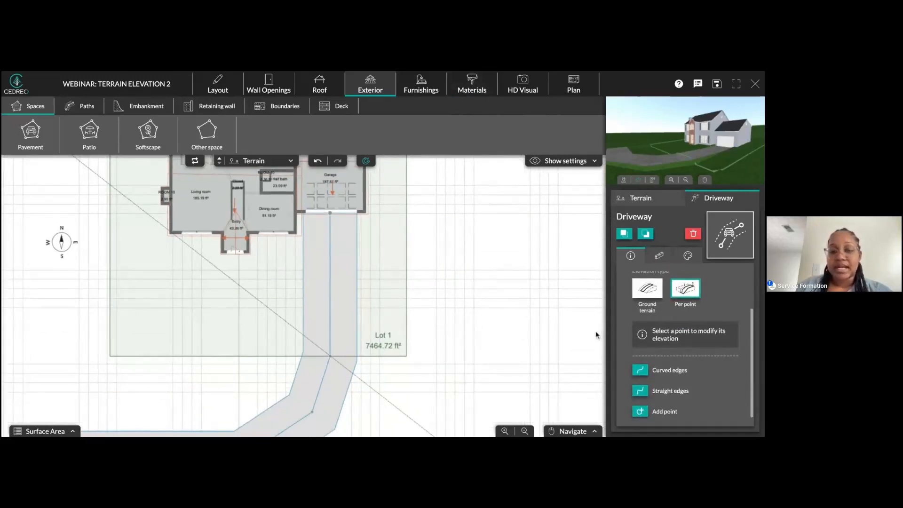
click(330, 215)
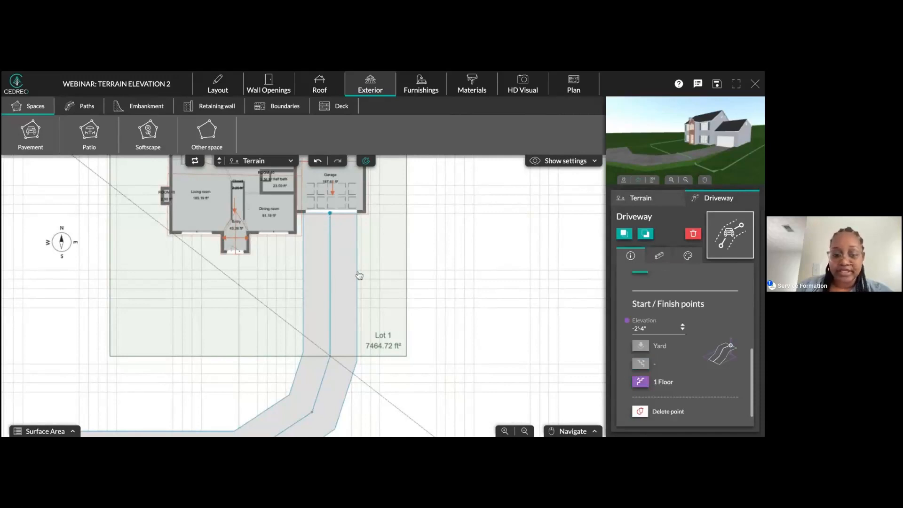
scroll(364, 286, down, 2)
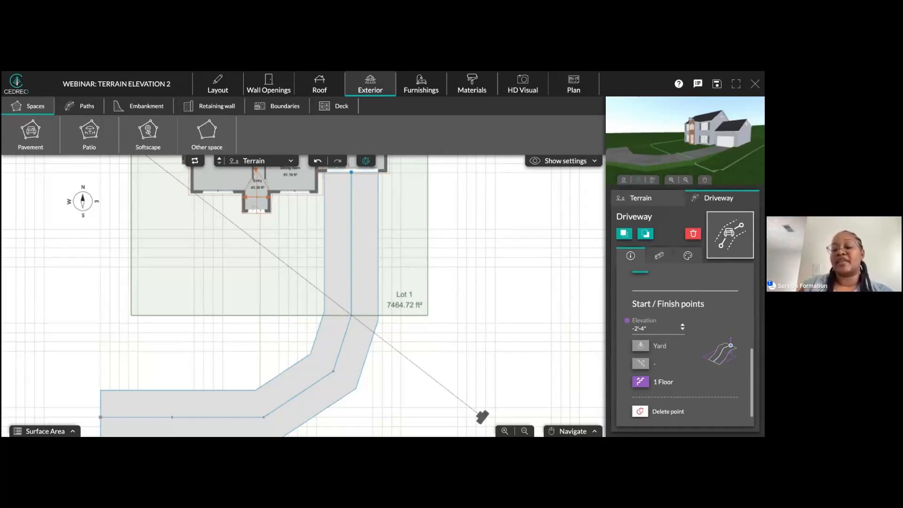
click(641, 383)
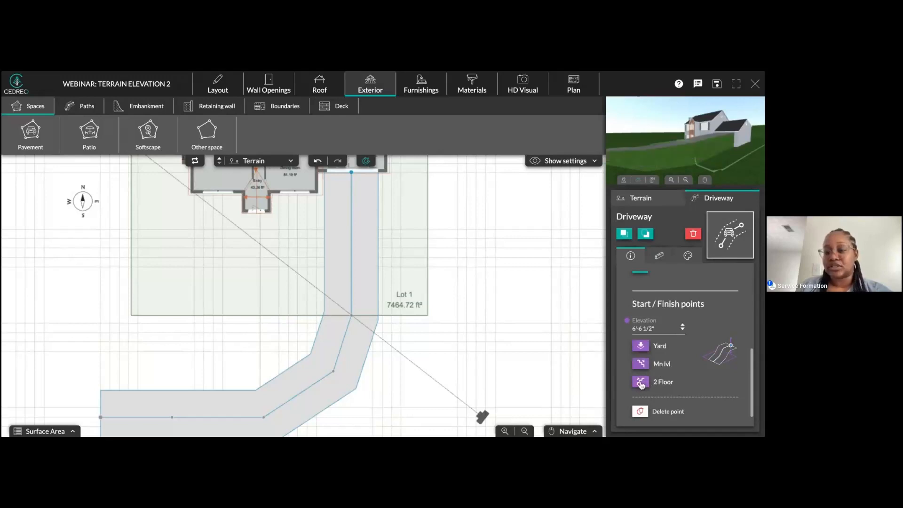
- Examine the raised driveway and how it meets the garage from several angles in the 3D view
drag(690, 163, 724, 147)
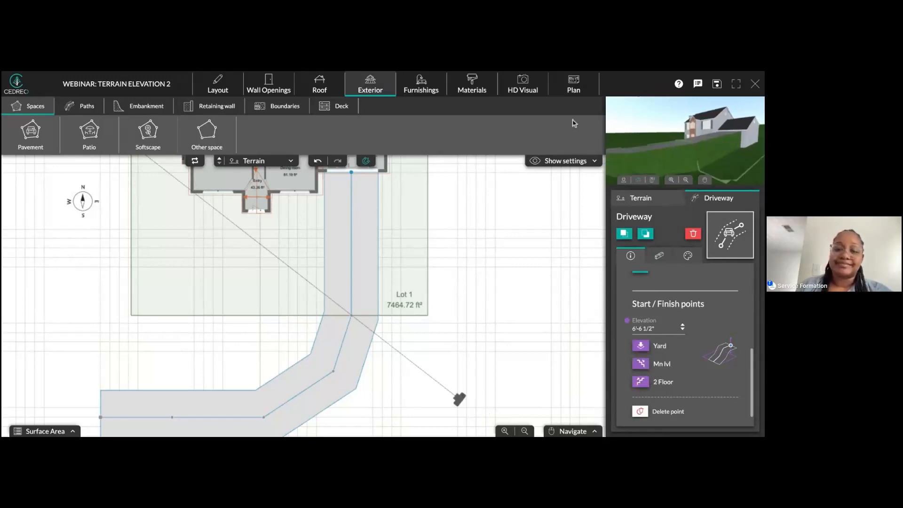
click(522, 84)
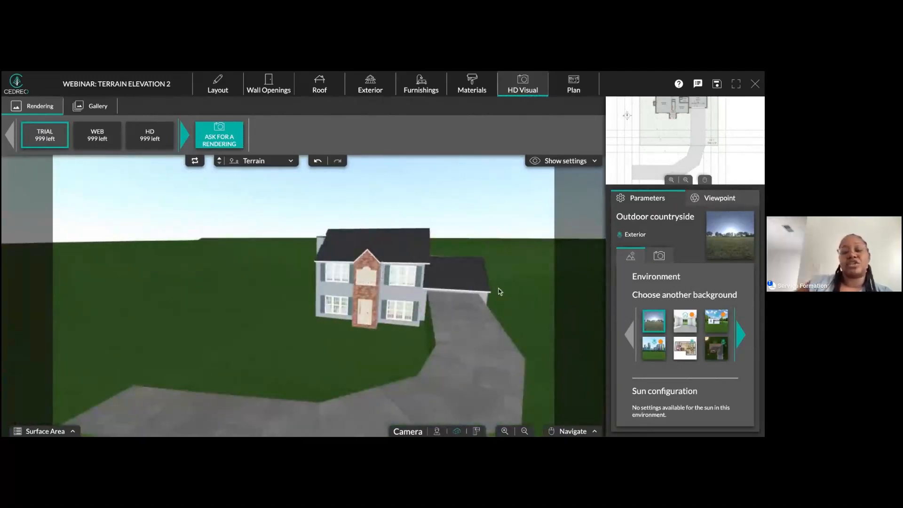
scroll(360, 299, down, 3)
drag(360, 300, 347, 324)
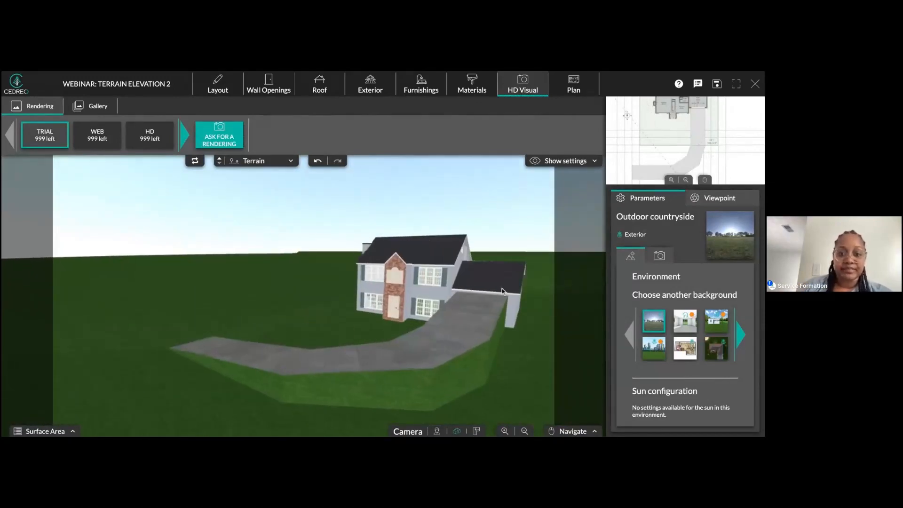
- Give the driveway curved edges and check its rounded bends in the 3D view
click(363, 94)
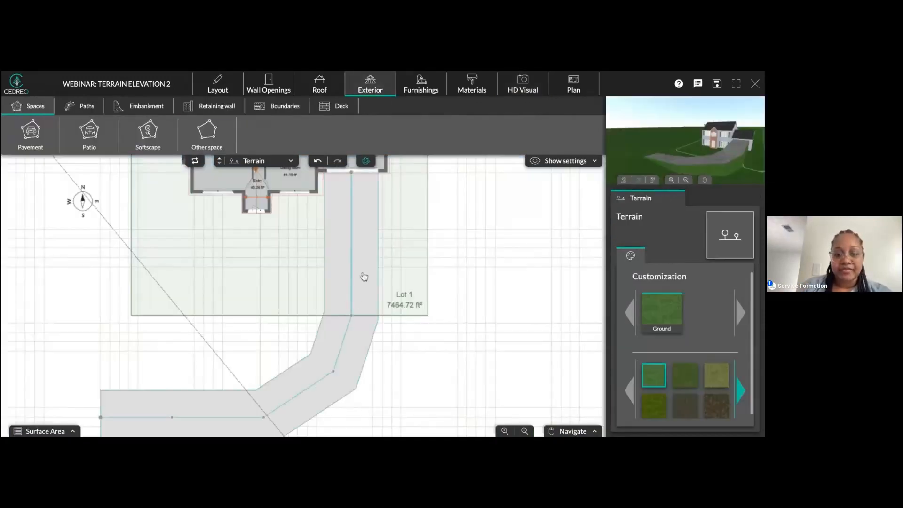
click(345, 266)
scroll(659, 349, down, 2)
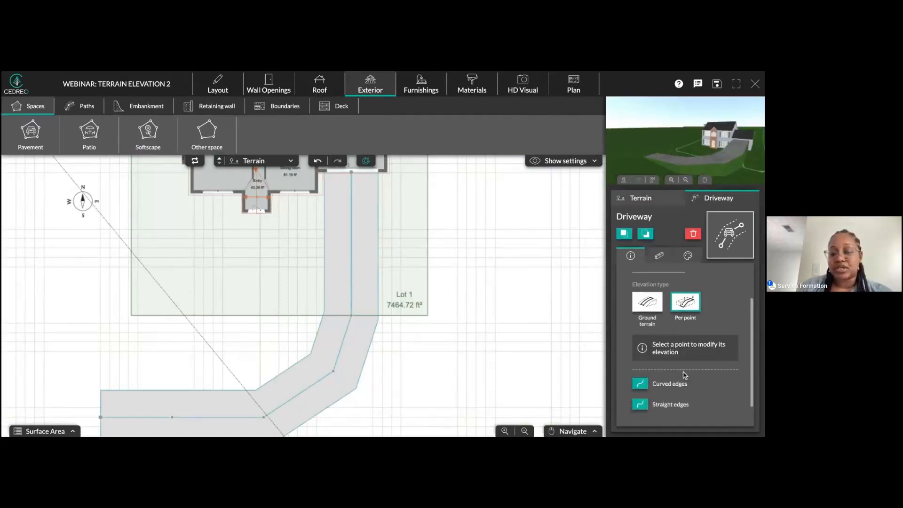
click(642, 371)
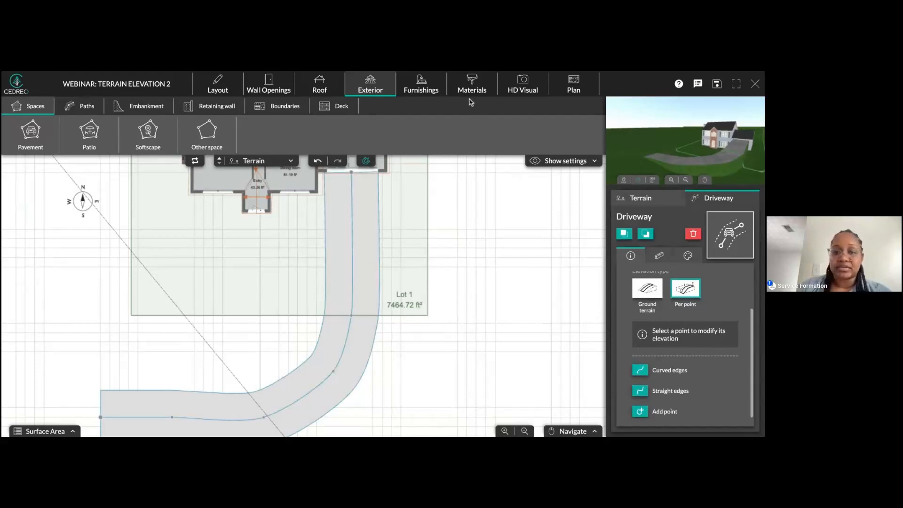
click(522, 84)
drag(421, 320, 383, 351)
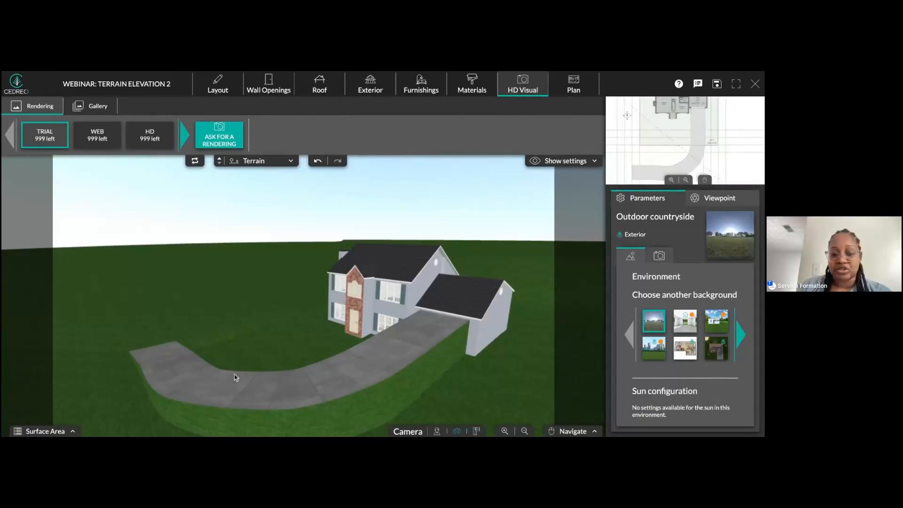
- Lower the driveway's garage end point to the Mn lvl elevation and inspect where it meets the garage in the 3D view
click(370, 85)
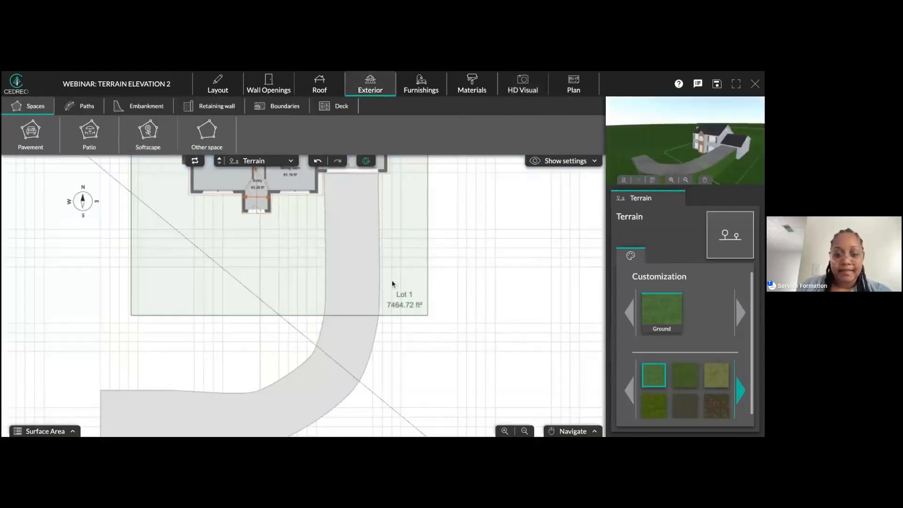
click(352, 174)
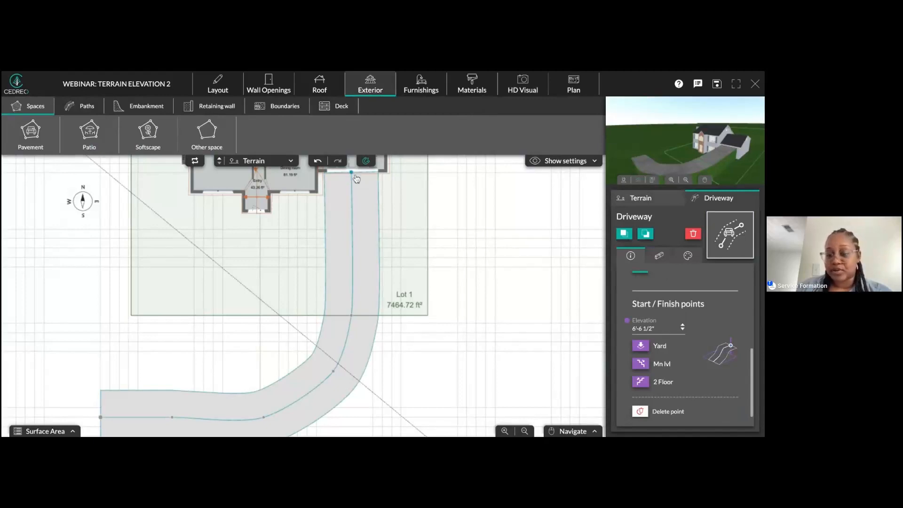
click(640, 365)
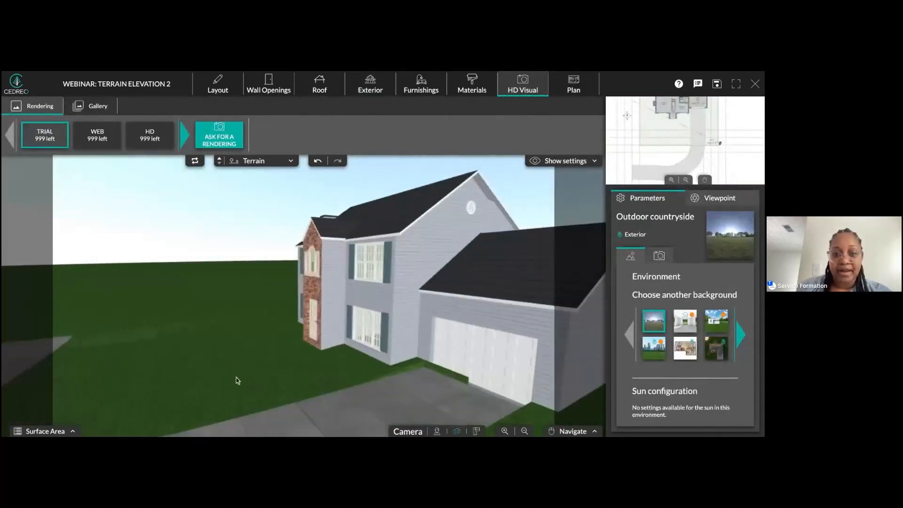
scroll(450, 374, up, 4)
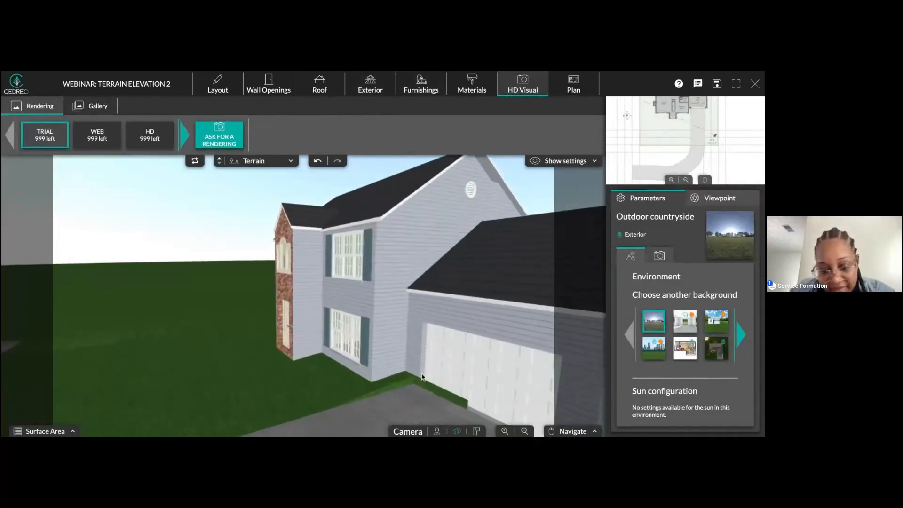
scroll(442, 388, up, 5)
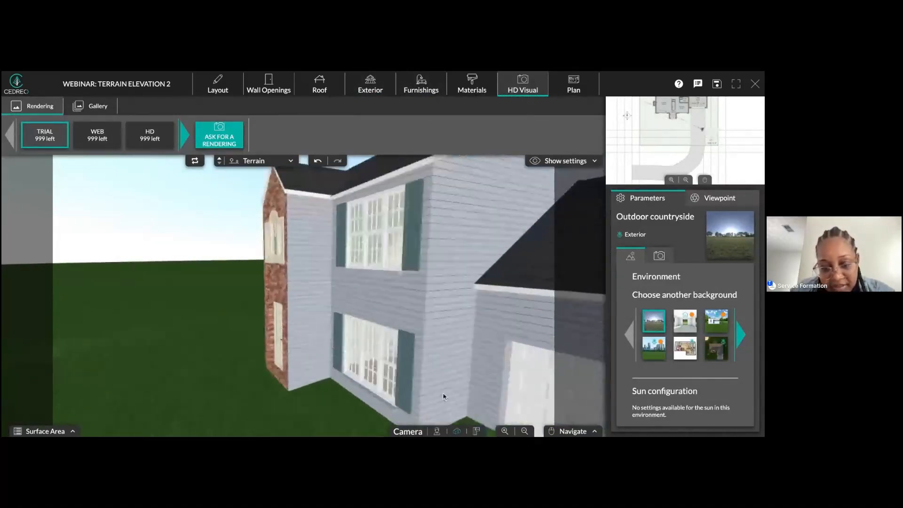
- Move the driveway's end point at the garage past the outer wall line into the garage door opening
drag(444, 388, 343, 381)
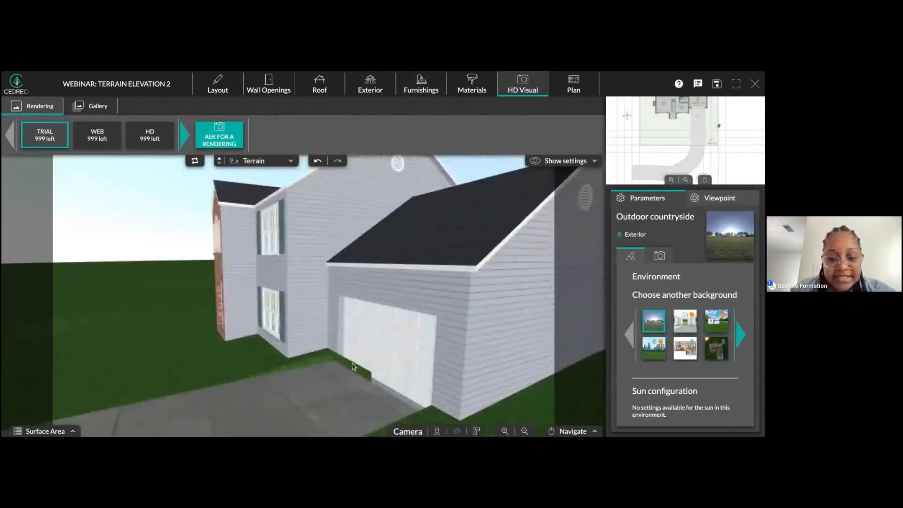
click(369, 89)
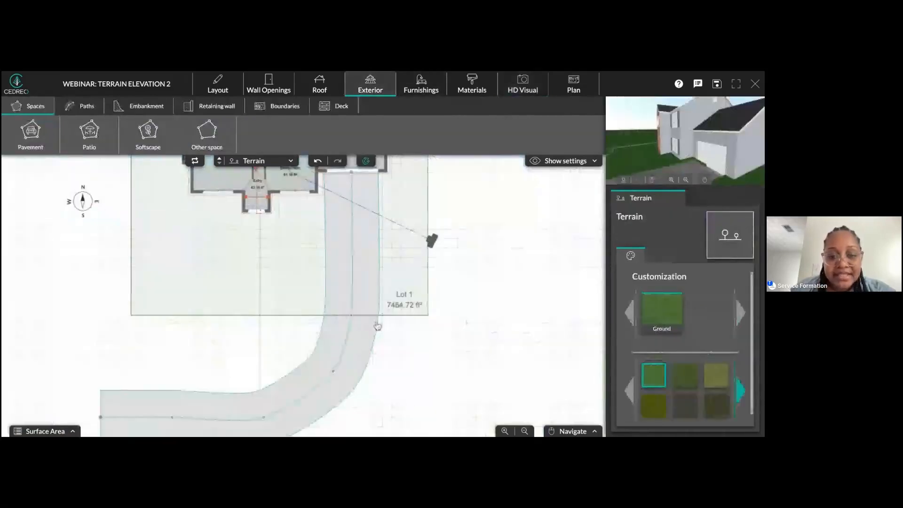
scroll(434, 269, up, 5)
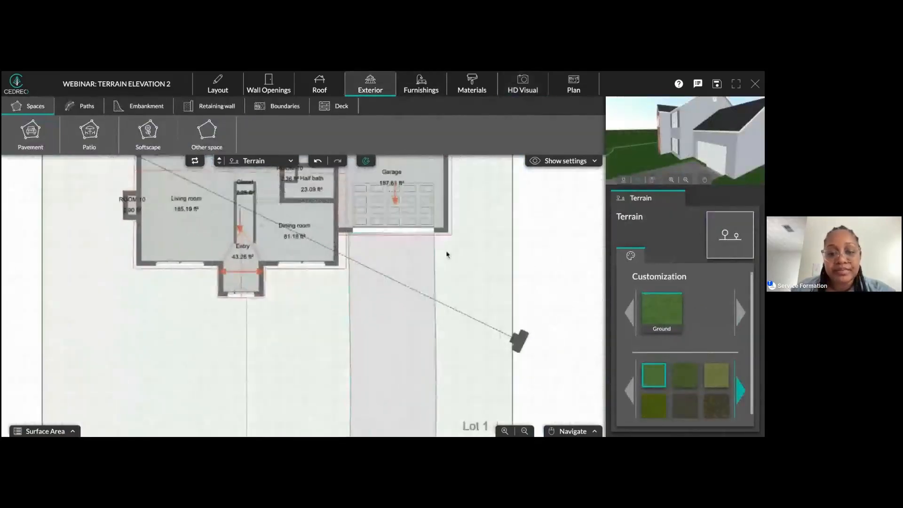
scroll(442, 311, up, 5)
drag(491, 274, 411, 235)
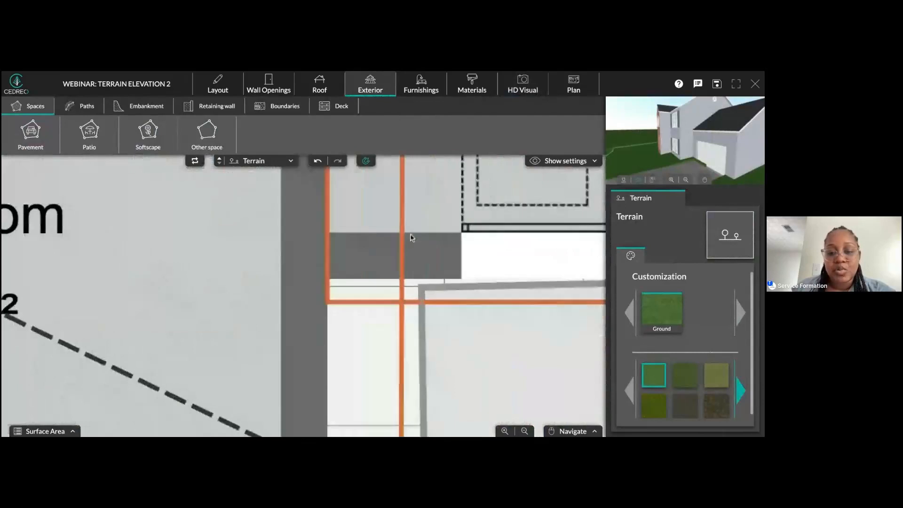
drag(542, 250, 294, 273)
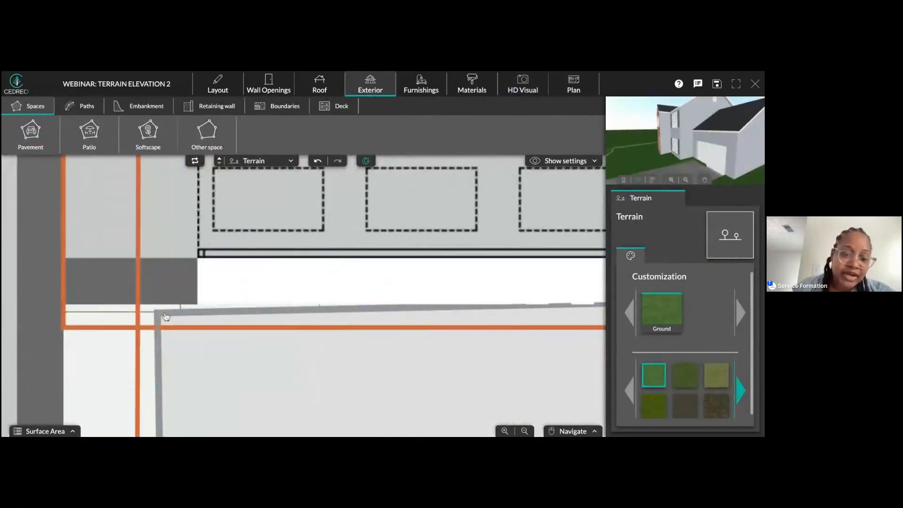
click(165, 316)
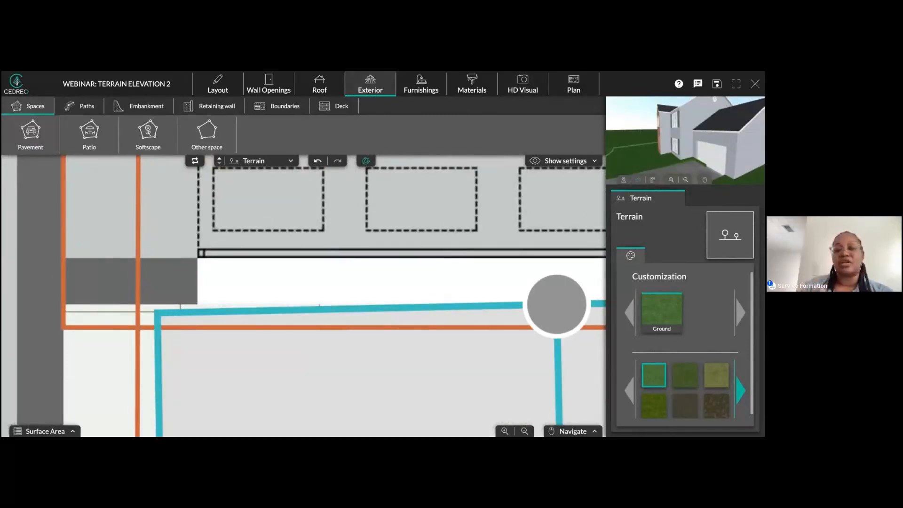
click(161, 275)
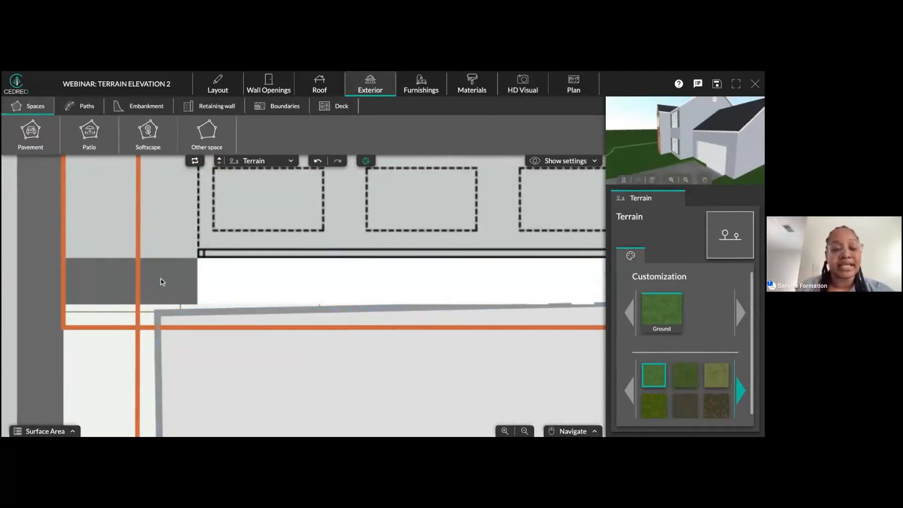
click(166, 315)
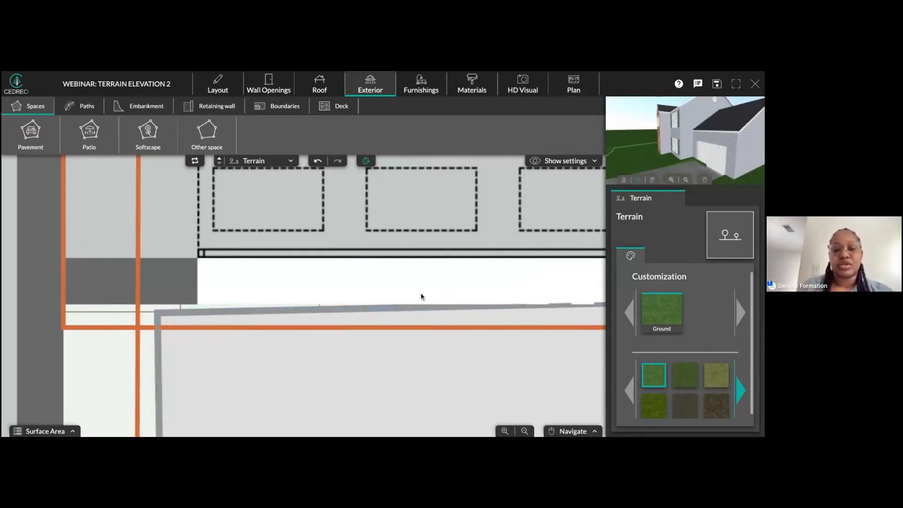
click(543, 305)
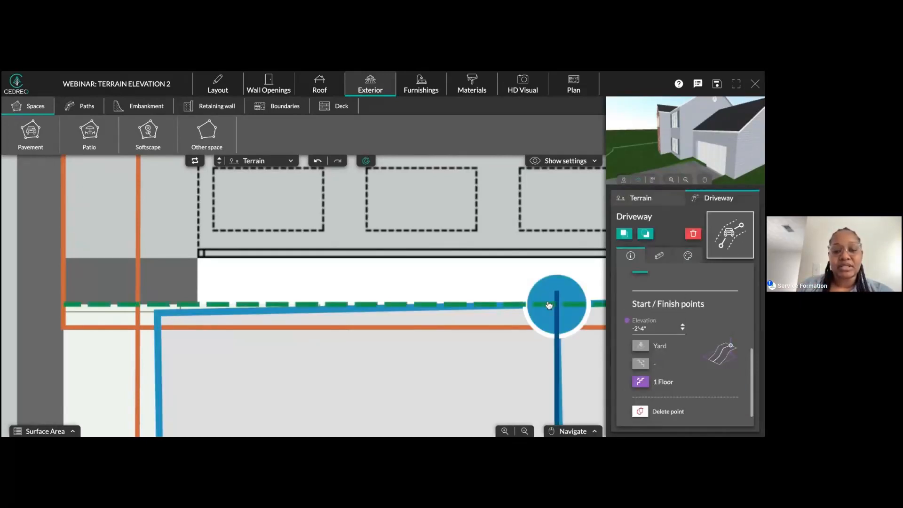
drag(548, 306, 548, 233)
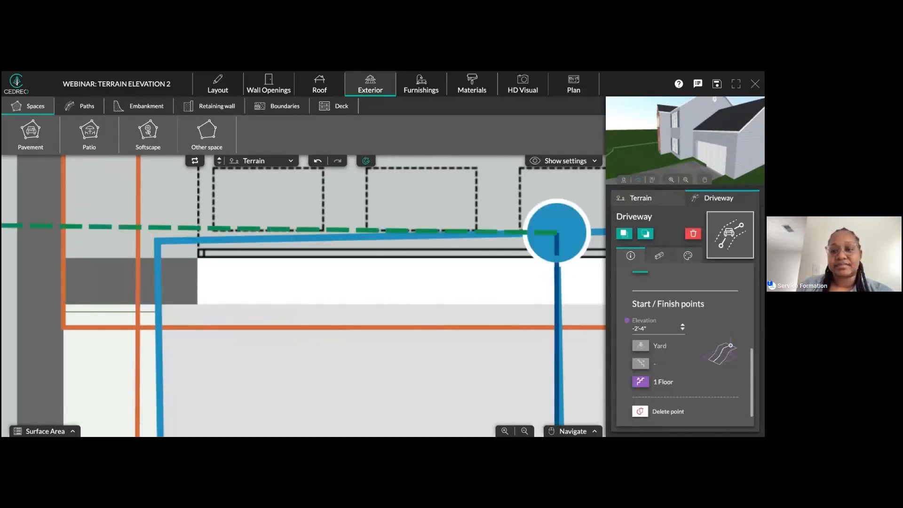
scroll(517, 308, down, 5)
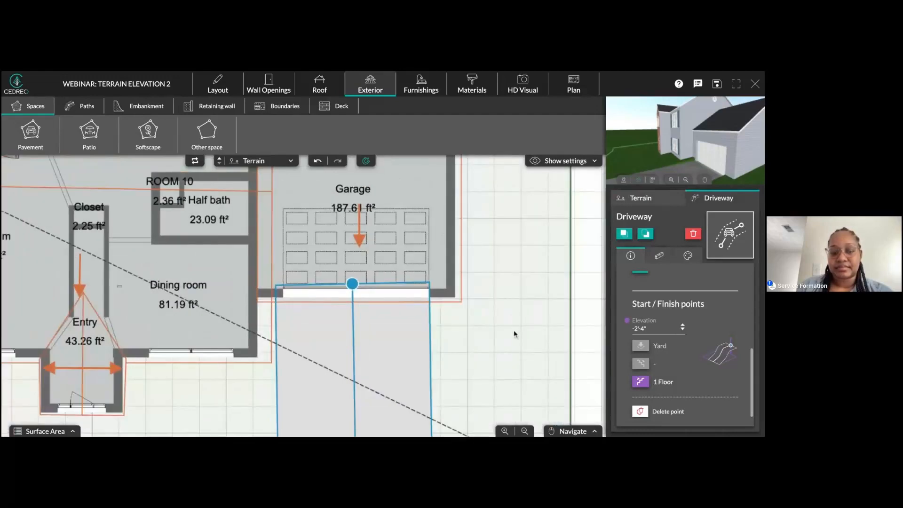
- Inspect in the 3D view how the extended driveway meets the garage door and follows the slope
click(518, 91)
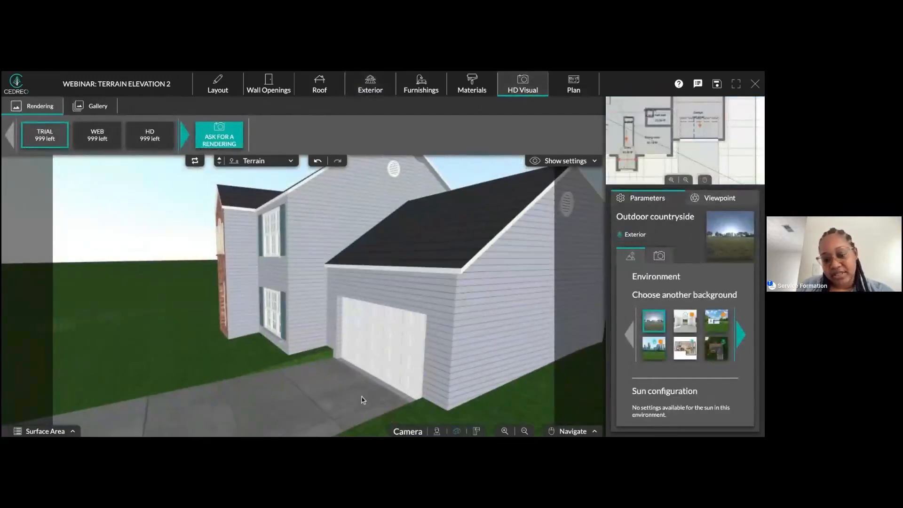
drag(359, 400, 409, 363)
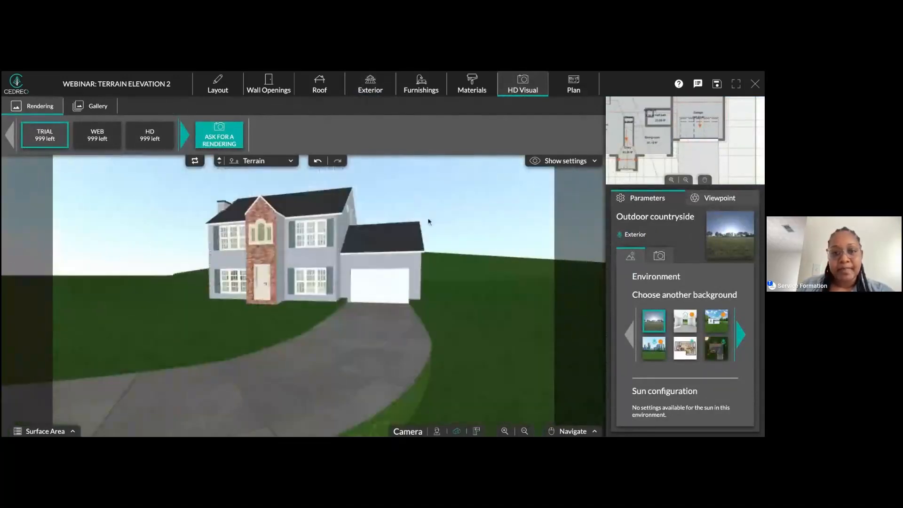
click(368, 87)
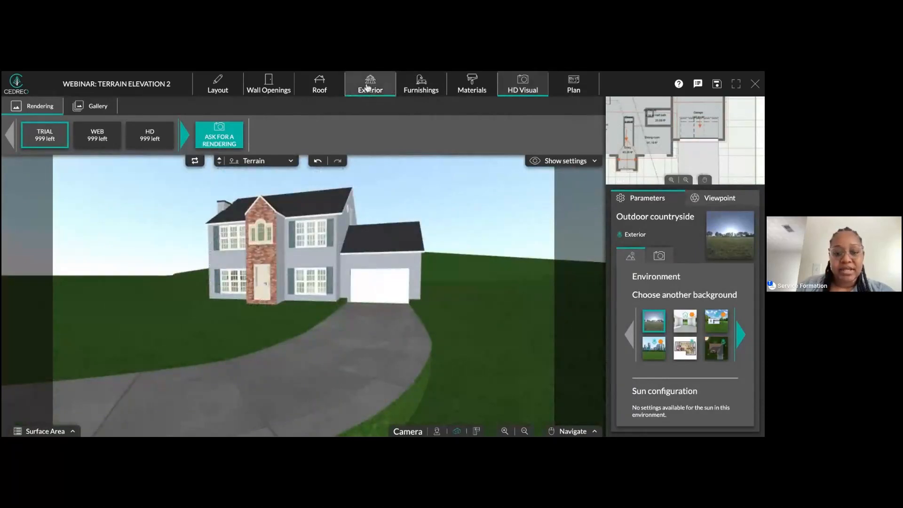
- Turn off automatic elevation for the driveway point on the lot boundary and ground only that point at the Yard elevation, -5'-0"
click(365, 342)
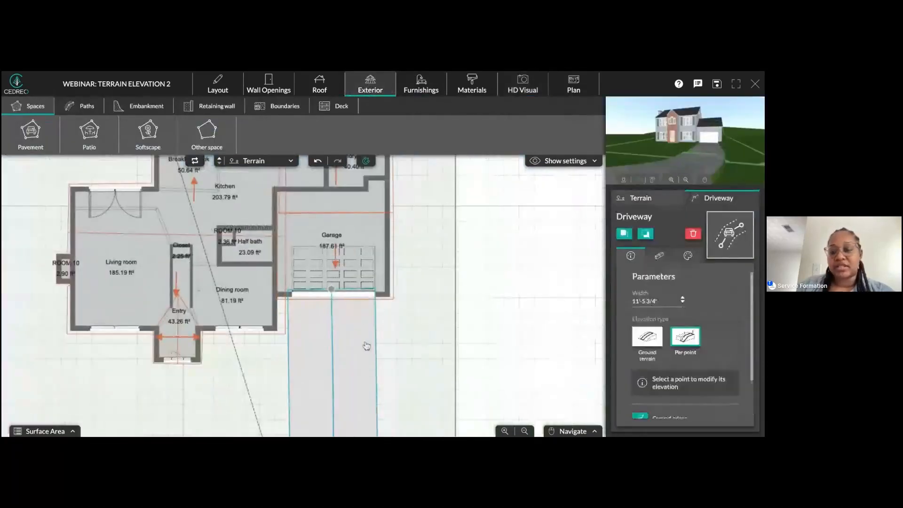
scroll(688, 335, down, 2)
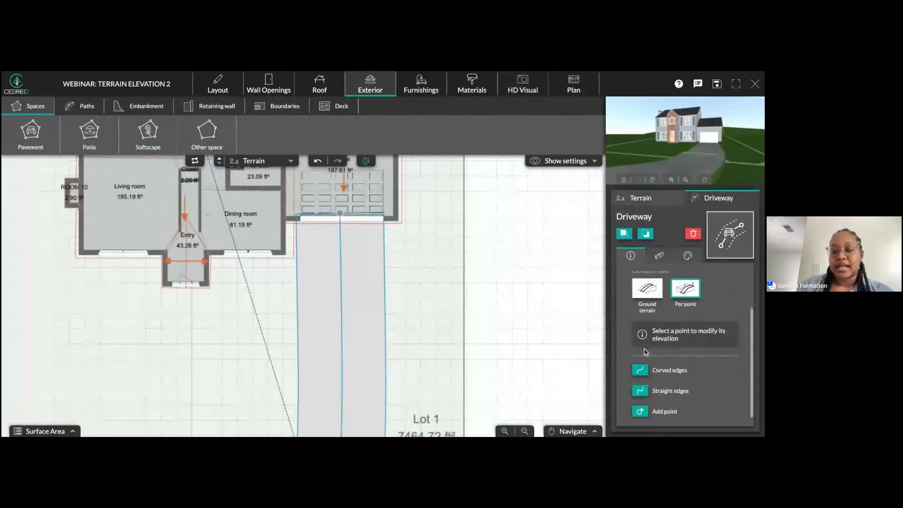
scroll(373, 279, down, 1)
drag(374, 297, 368, 268)
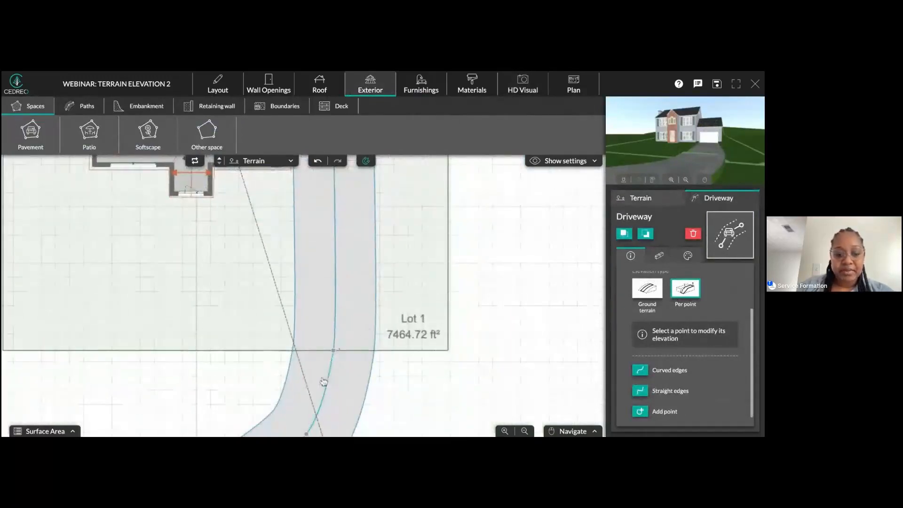
click(333, 354)
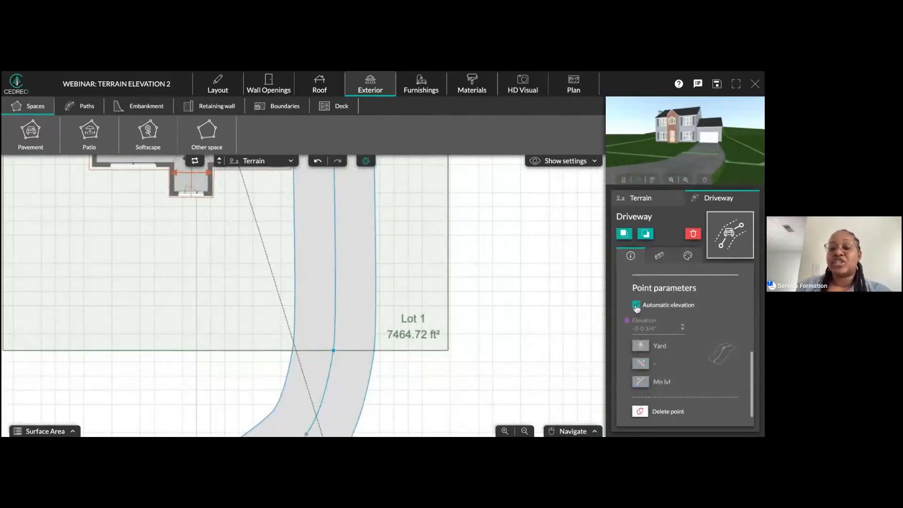
click(636, 305)
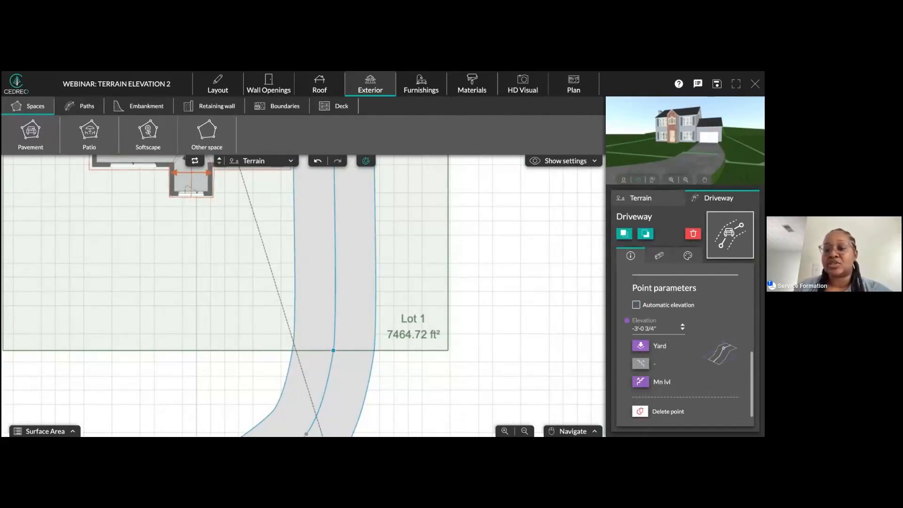
click(640, 345)
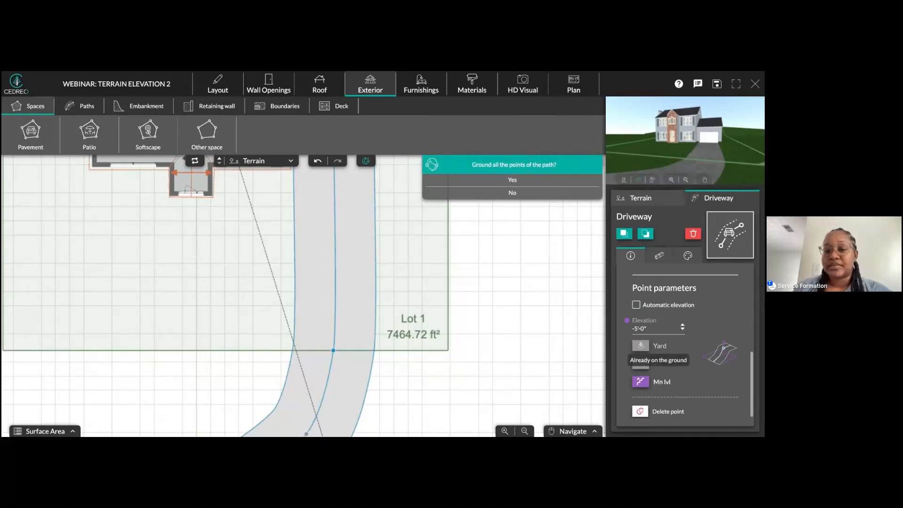
click(519, 196)
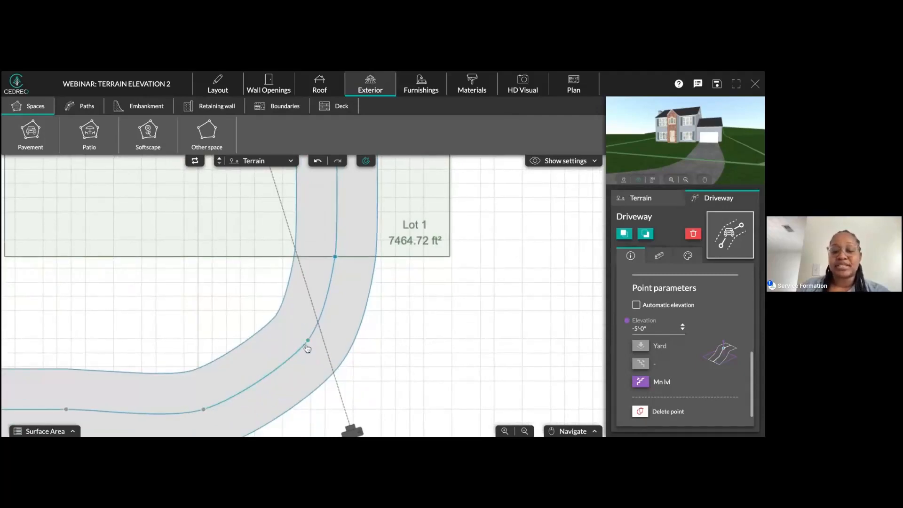
- Turn off automatic elevation for the bend point just outside the lot boundary and ground only that point at Yard level, -5'-0"
click(636, 305)
click(637, 305)
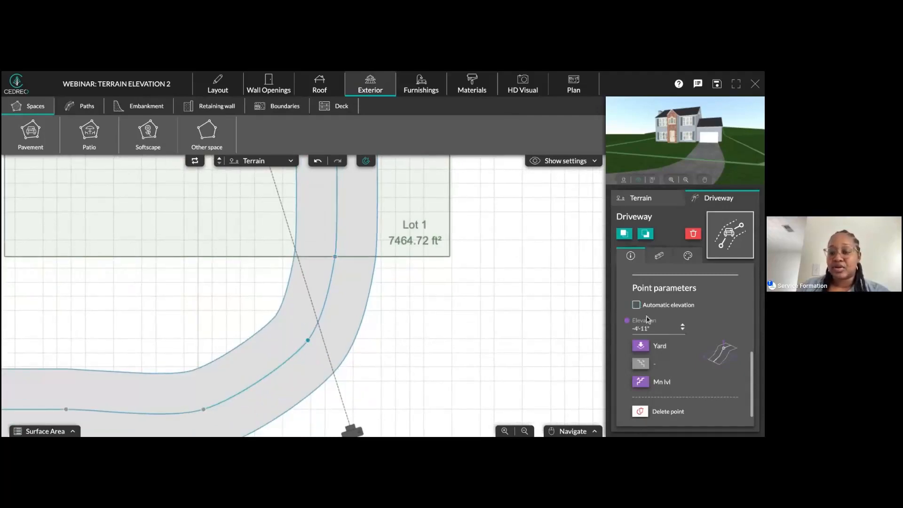
click(641, 348)
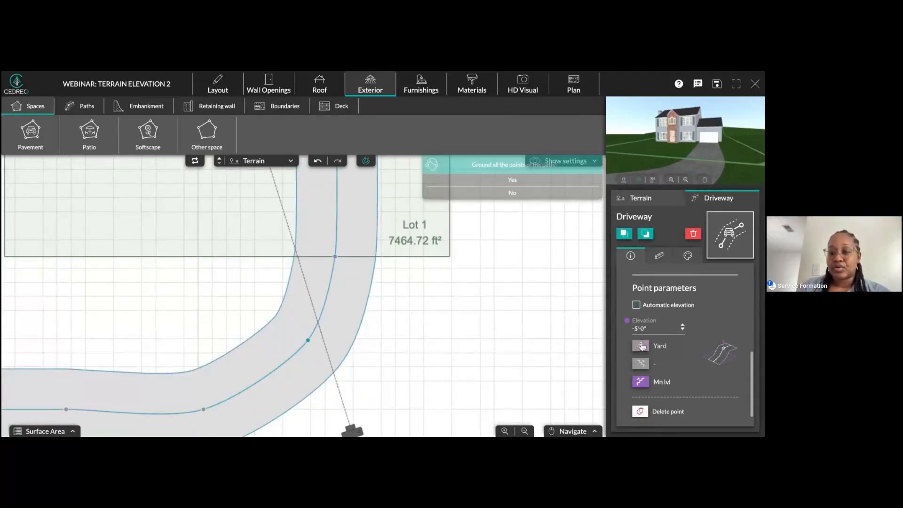
click(510, 194)
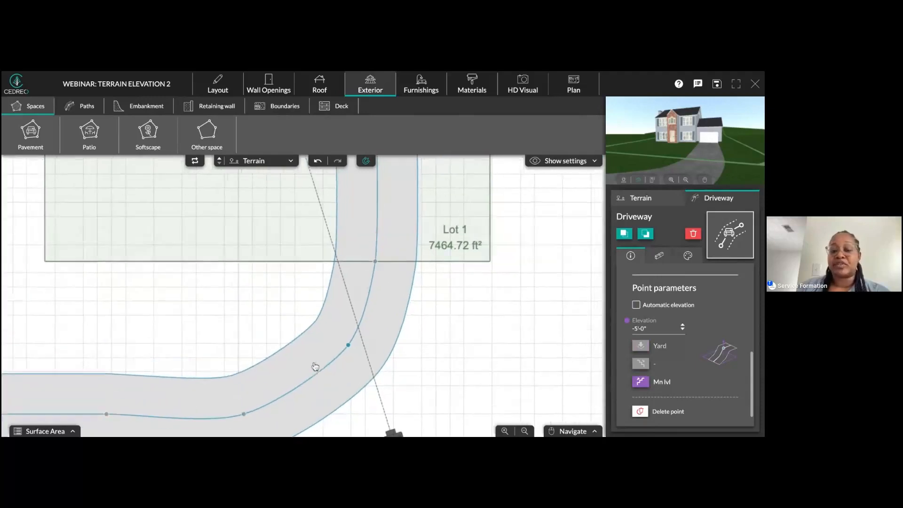
- Turn off automatic elevation for the bend's last point before the straight stretch and ground it alone at Yard level, -5'-0"
drag(315, 367, 325, 375)
drag(390, 406, 448, 256)
click(325, 328)
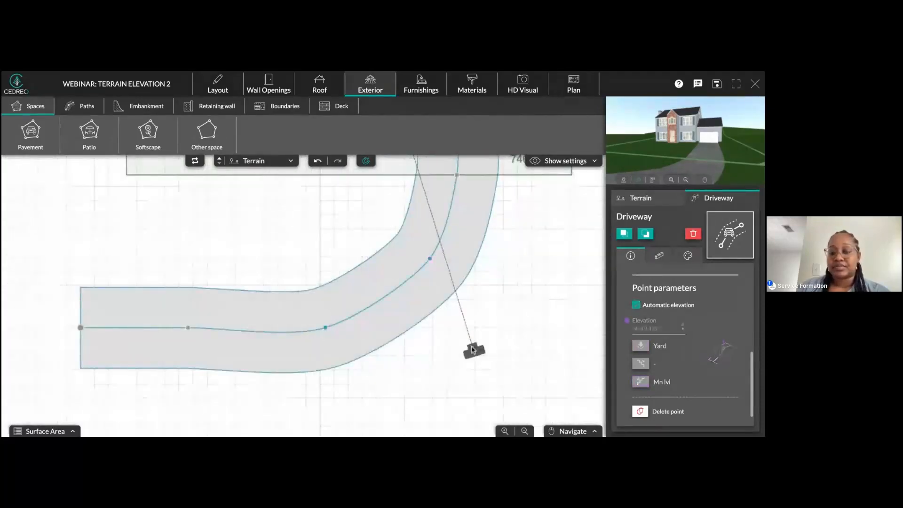
click(635, 306)
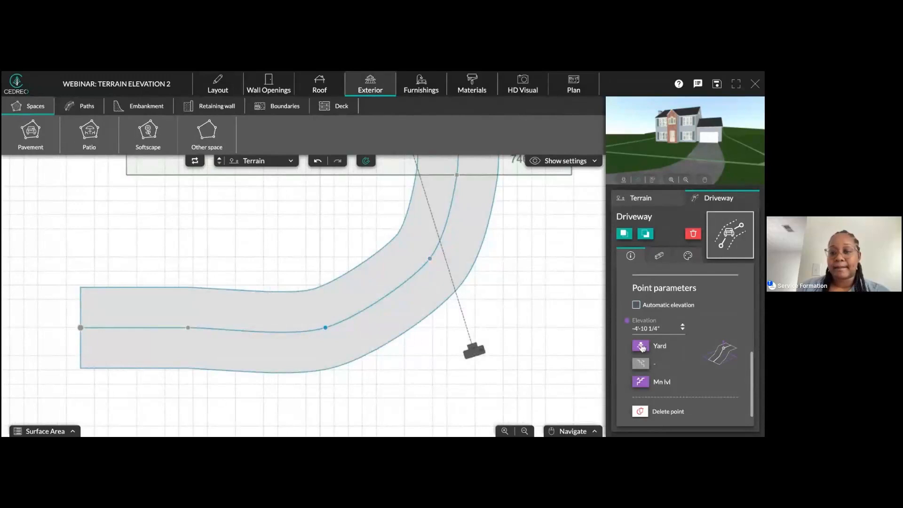
click(642, 347)
click(508, 196)
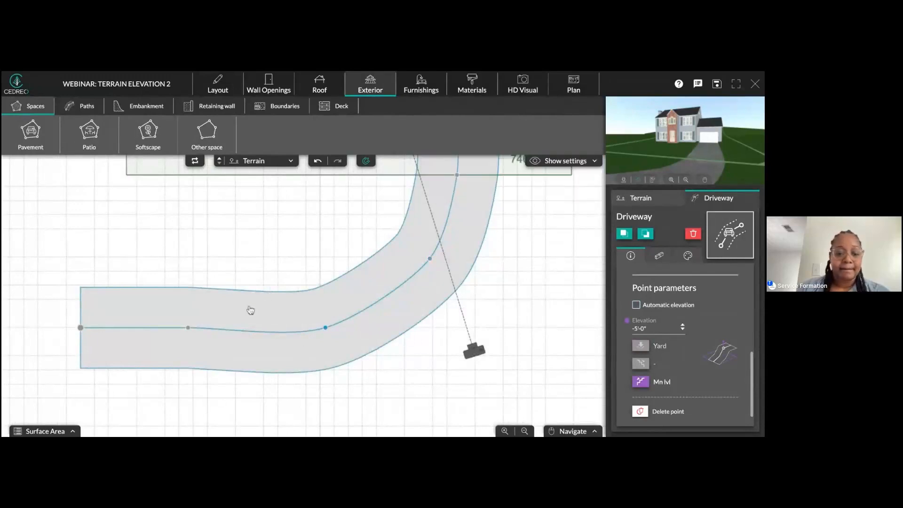
- Turn off automatic elevation for the intermediate driveway point nearest the far end of the straight stretch
click(188, 328)
click(636, 305)
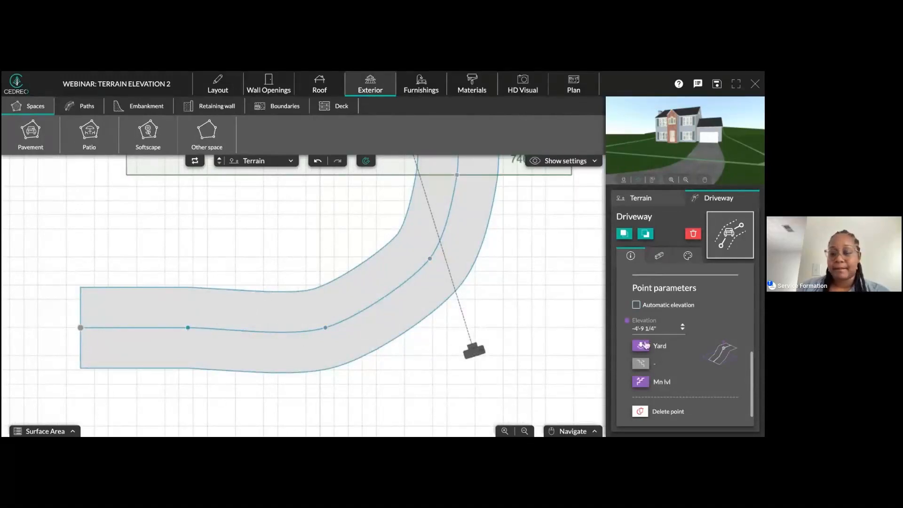
- Try the Mn lvl elevation on the driveway's far end point, then return it to the Yard elevation
click(81, 328)
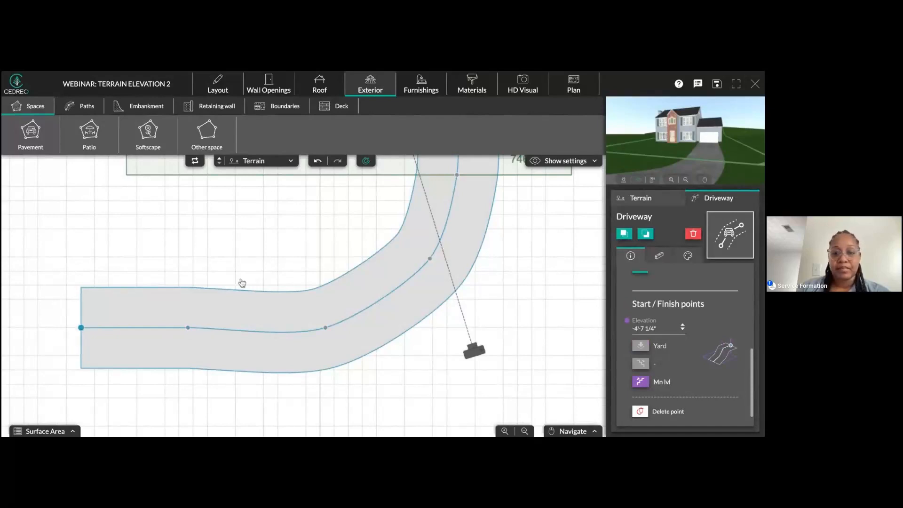
scroll(585, 324, up, 1)
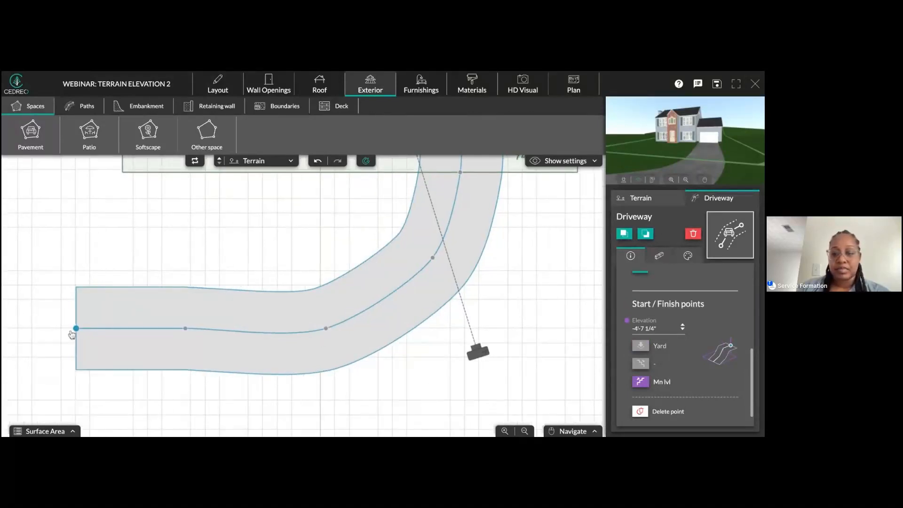
scroll(671, 303, up, 1)
mouse_move(706, 157)
mouse_down()
mouse_move(706, 147)
mouse_move(674, 145)
mouse_up()
click(641, 392)
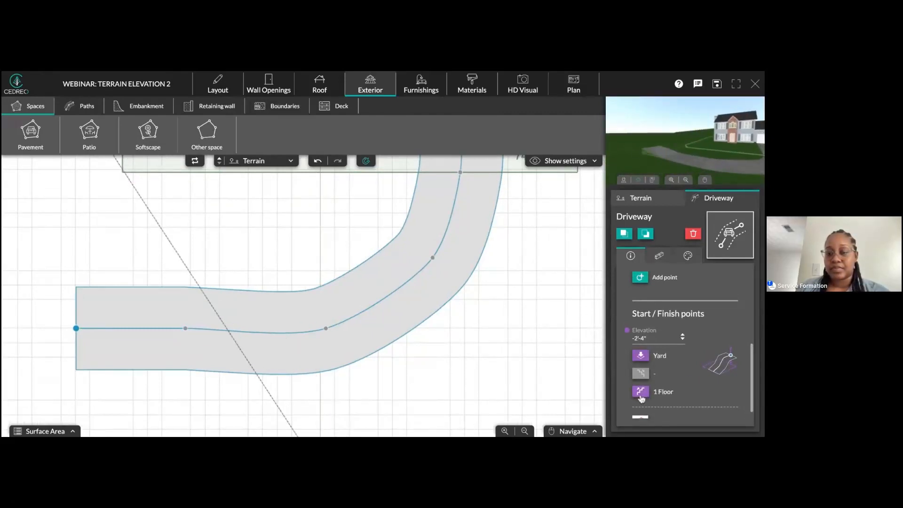
click(645, 357)
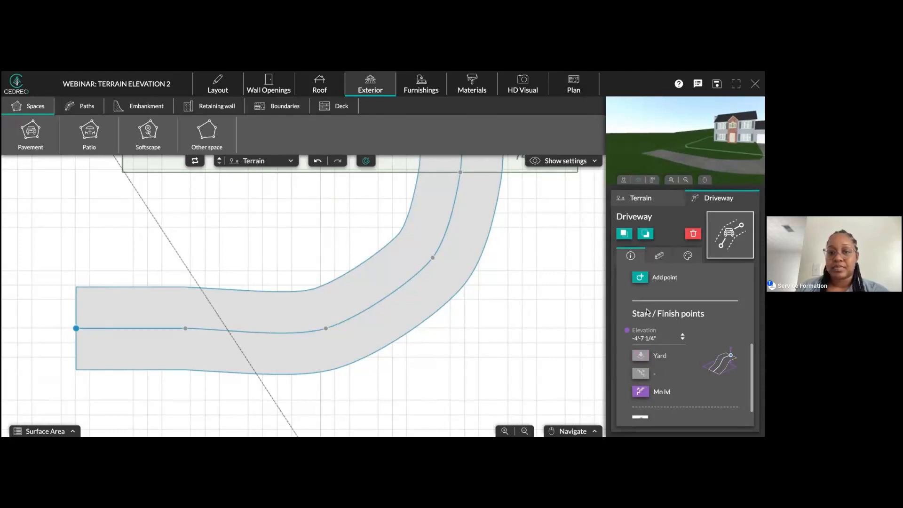
- Examine the grounded driveway in the 3D view, from its far end up to the garage
click(522, 84)
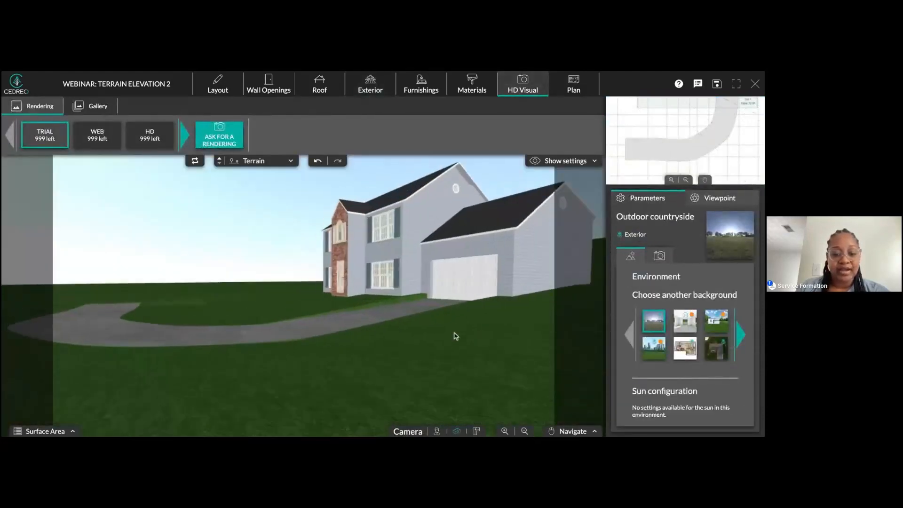
drag(494, 312, 454, 358)
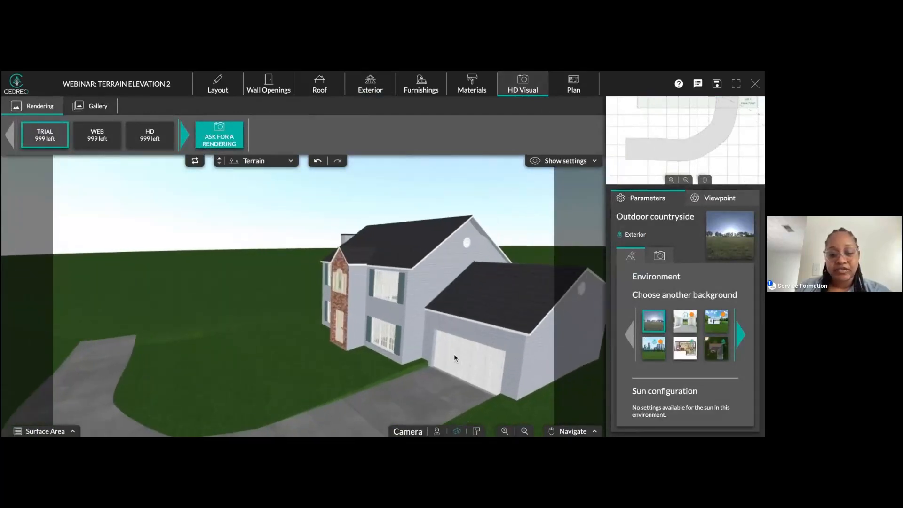
drag(429, 387, 410, 409)
- Draw an L-shaped walkway from the front entry door out into the yard and across to the driveway's edge
click(370, 85)
click(84, 106)
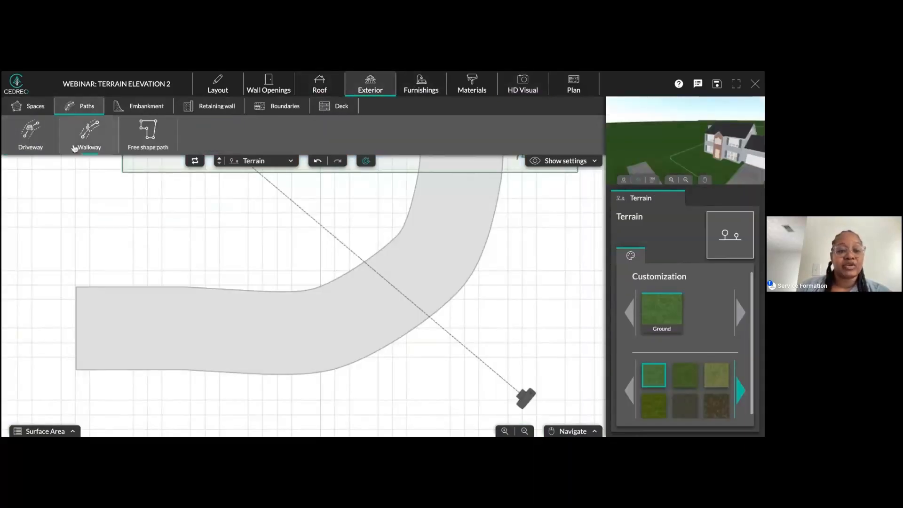
click(84, 144)
drag(226, 222, 193, 423)
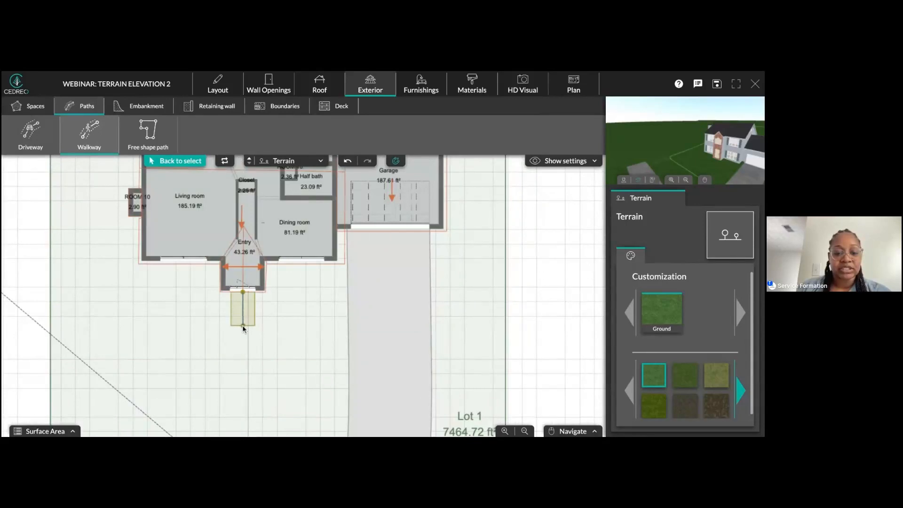
click(242, 332)
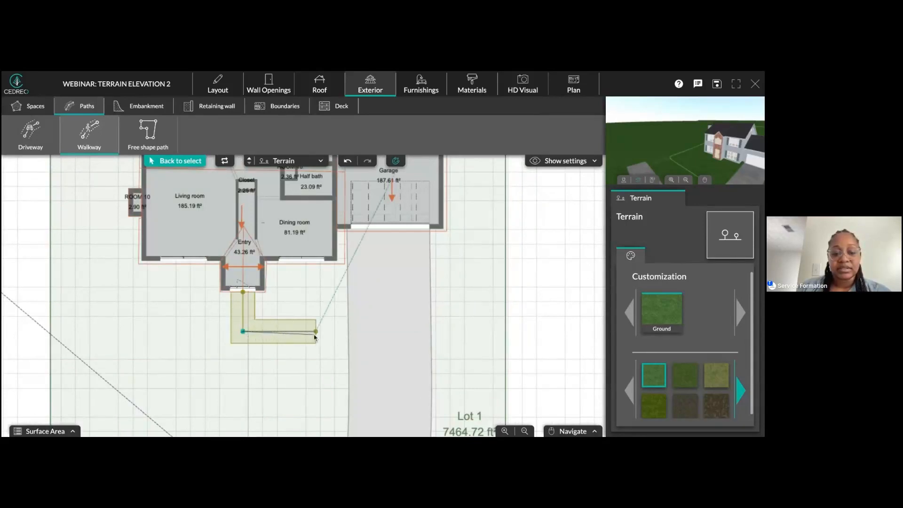
double_click(349, 332)
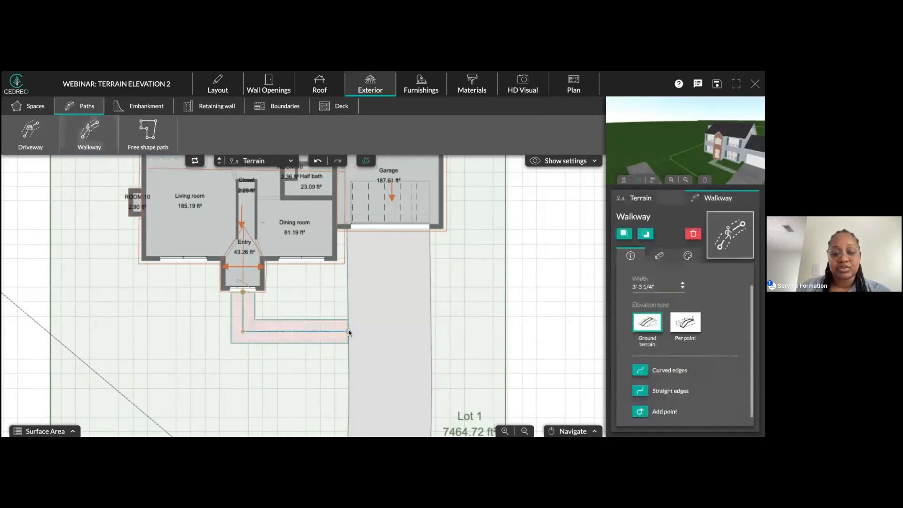
- Check in 3D how the walkway meets the front door, and set its elevation type to Per point
click(532, 88)
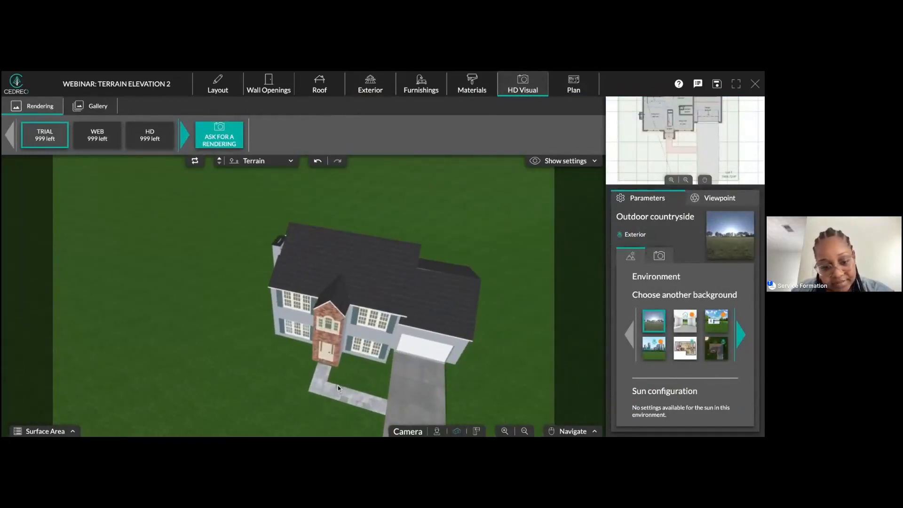
scroll(338, 387, up, 5)
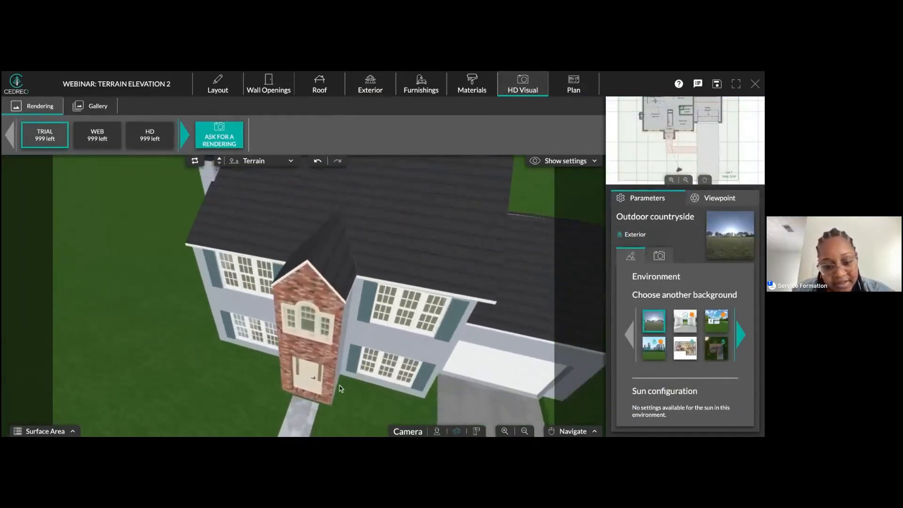
scroll(339, 388, up, 5)
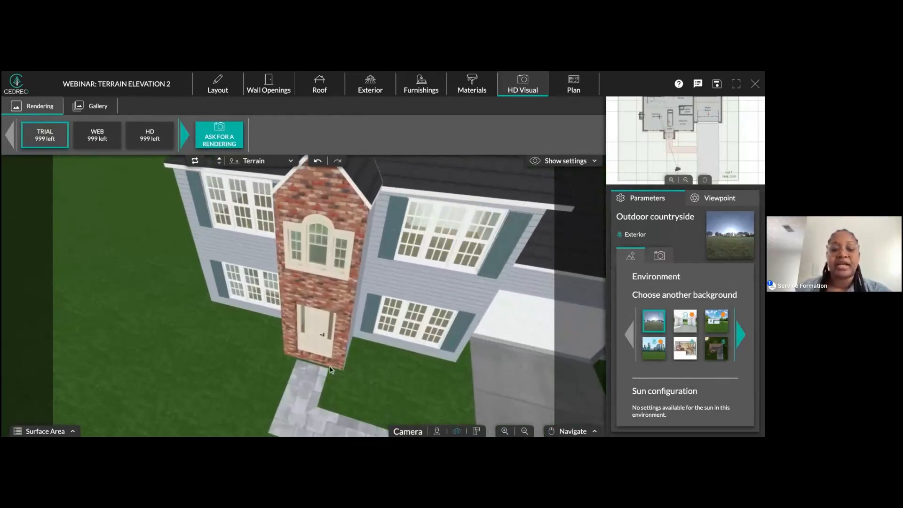
scroll(329, 370, up, 2)
scroll(324, 376, up, 5)
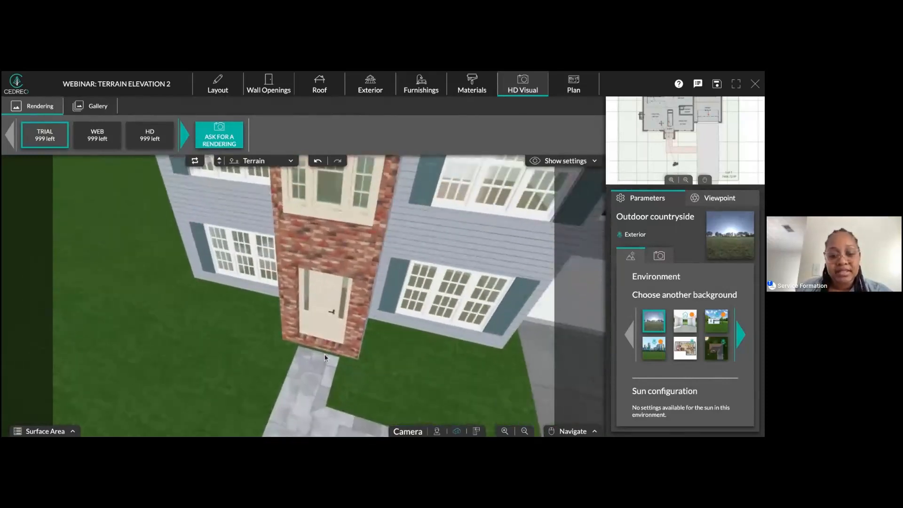
click(371, 86)
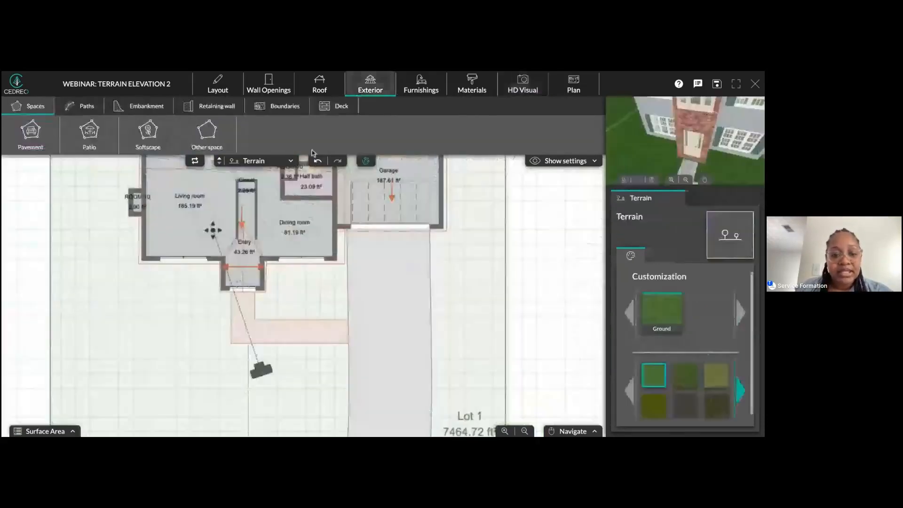
click(243, 295)
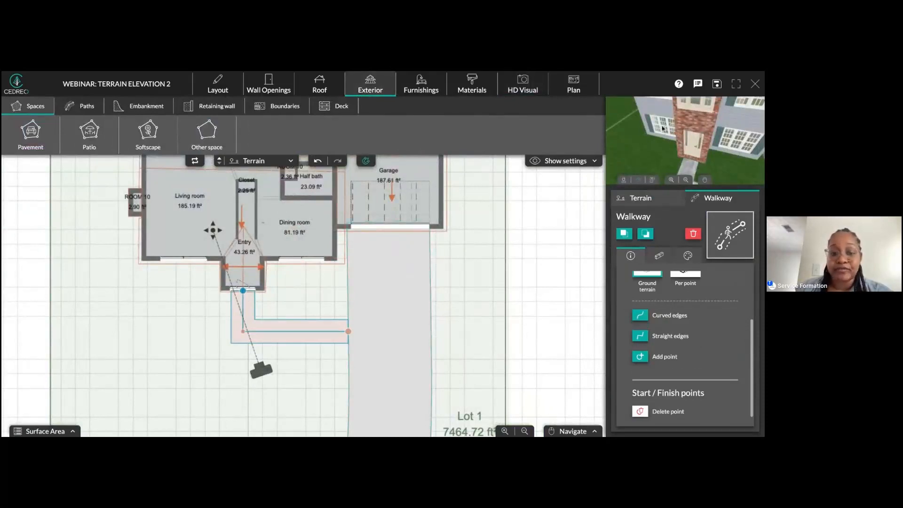
scroll(629, 313, up, 3)
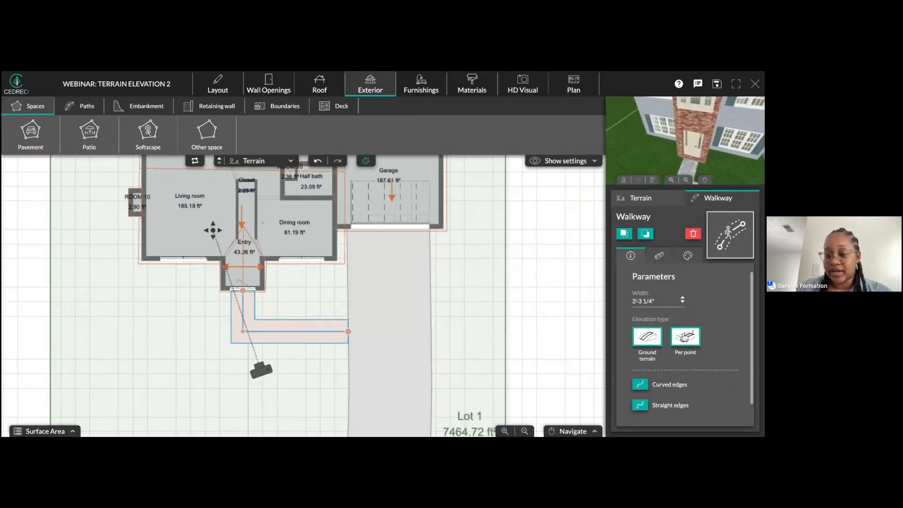
click(689, 340)
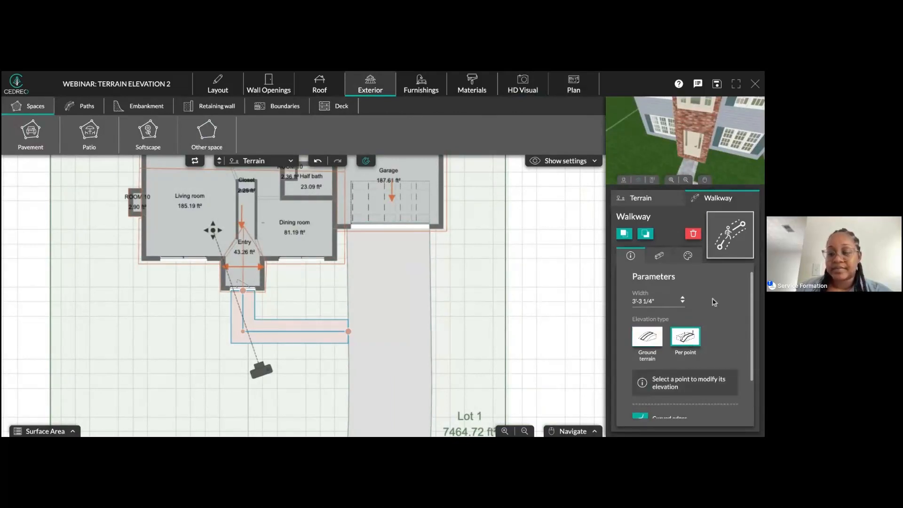
- Try curved edges on the L-shaped walkway, then return it to straight edges
scroll(710, 331, down, 2)
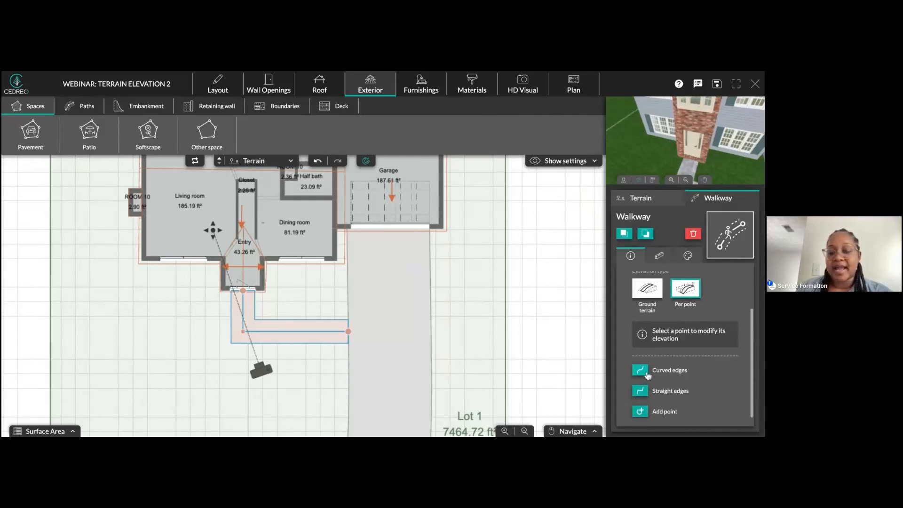
scroll(653, 161, down, 1)
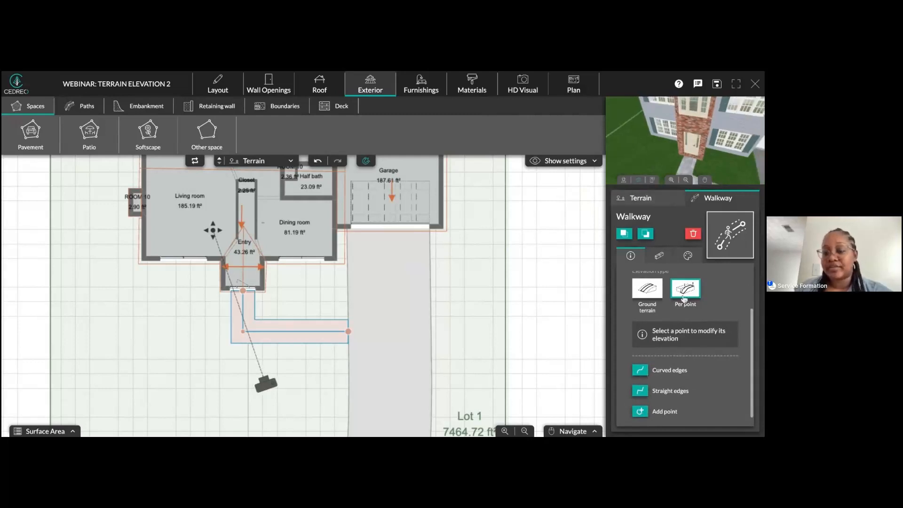
click(640, 367)
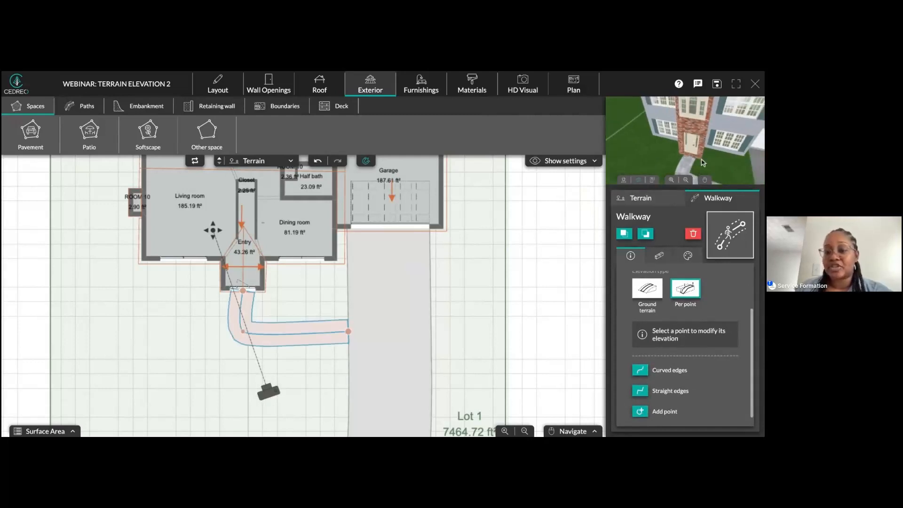
scroll(703, 162, down, 2)
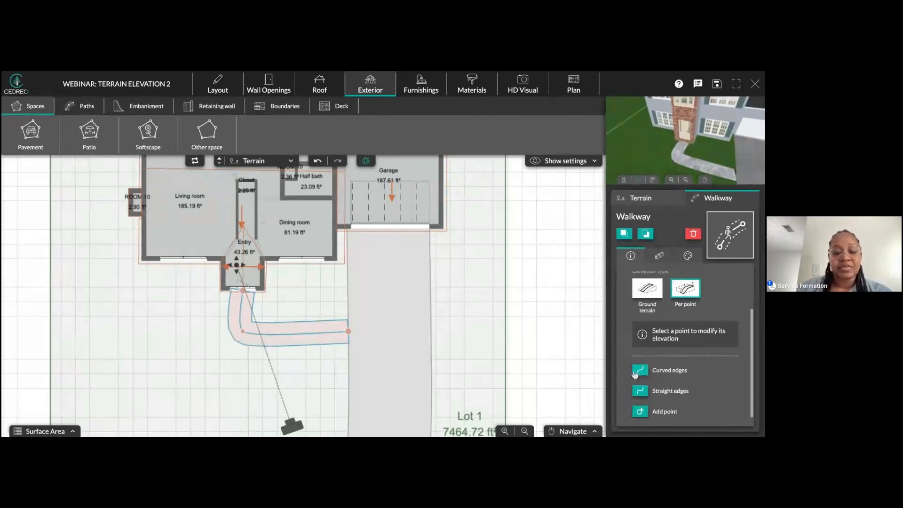
click(243, 291)
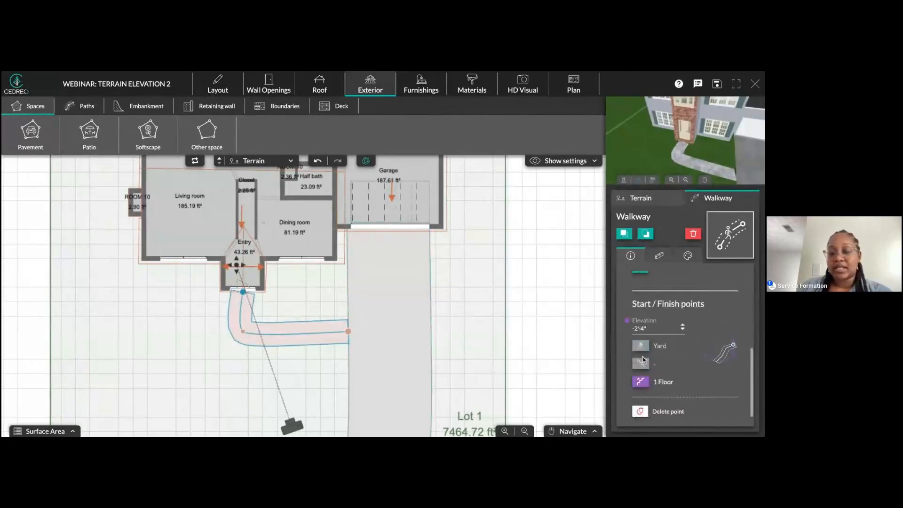
scroll(661, 369, up, 5)
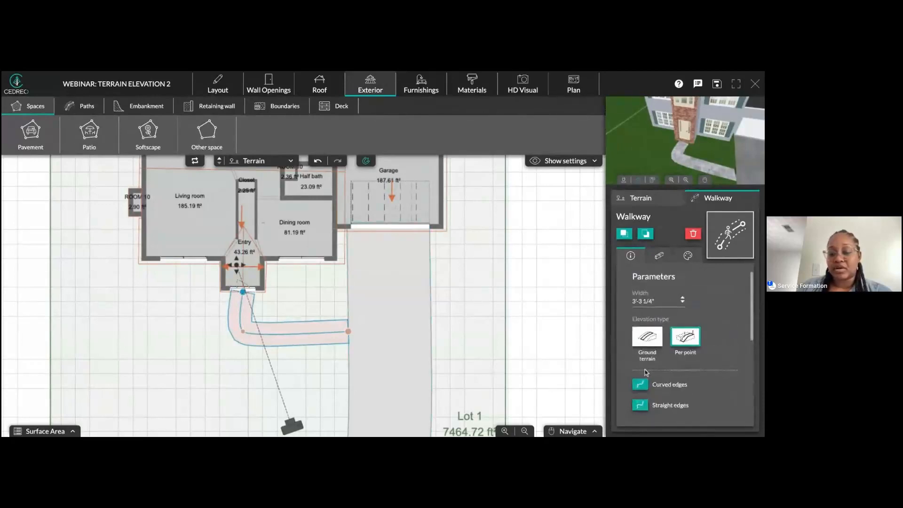
scroll(649, 381, down, 1)
click(638, 391)
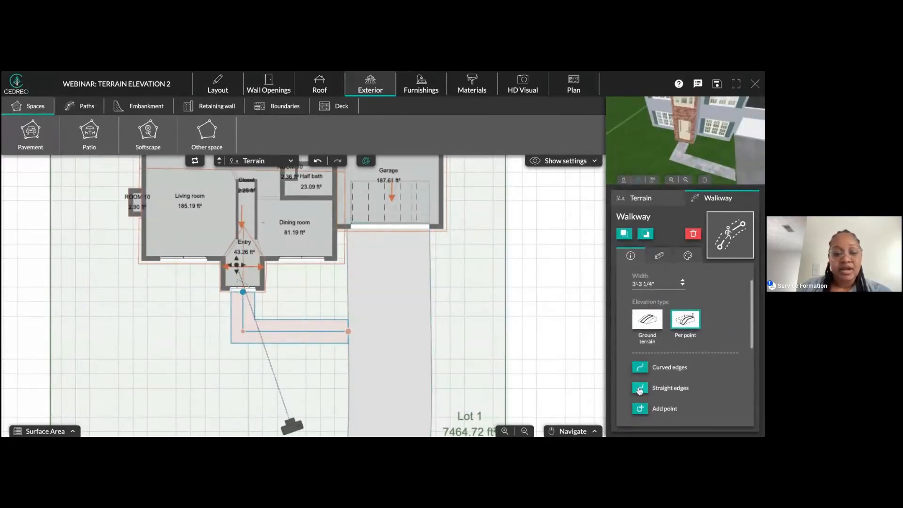
- Add a point midway along the walkway's stretch to the driveway and move it outward, away from the house
click(242, 332)
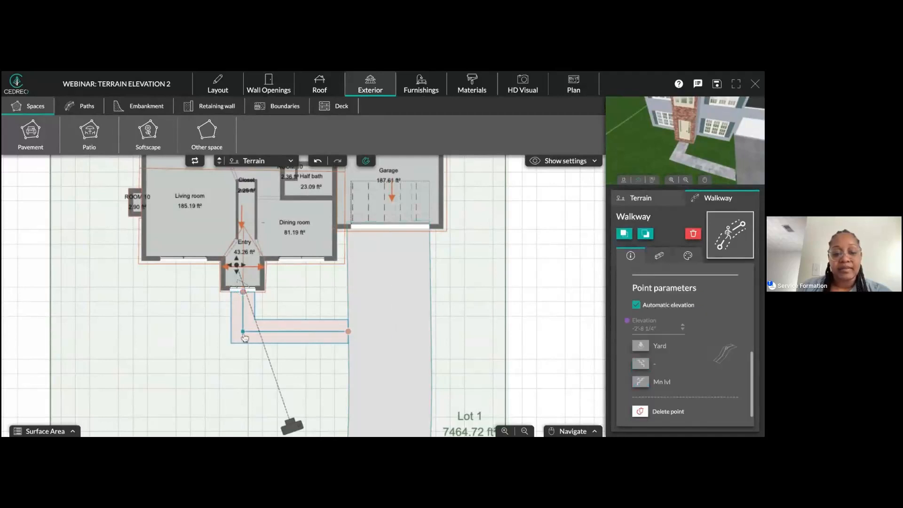
click(348, 331)
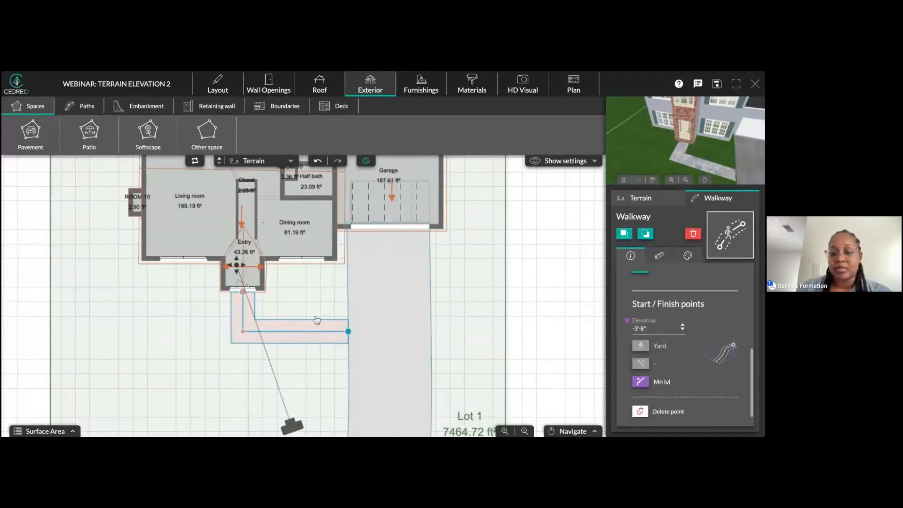
scroll(656, 353, up, 2)
click(640, 341)
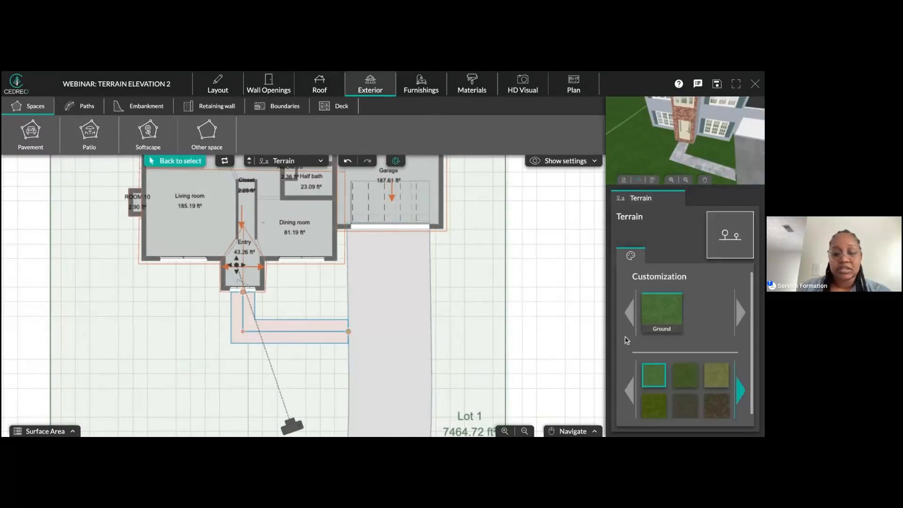
click(295, 340)
drag(295, 332, 295, 349)
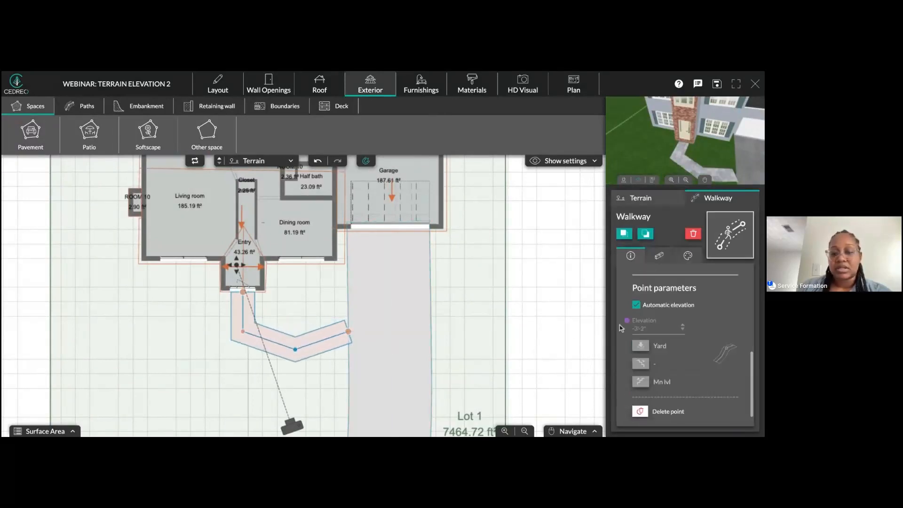
- Try curved edges on the walkway with the added middle point, then restore its straight edges
scroll(654, 324, up, 3)
click(640, 306)
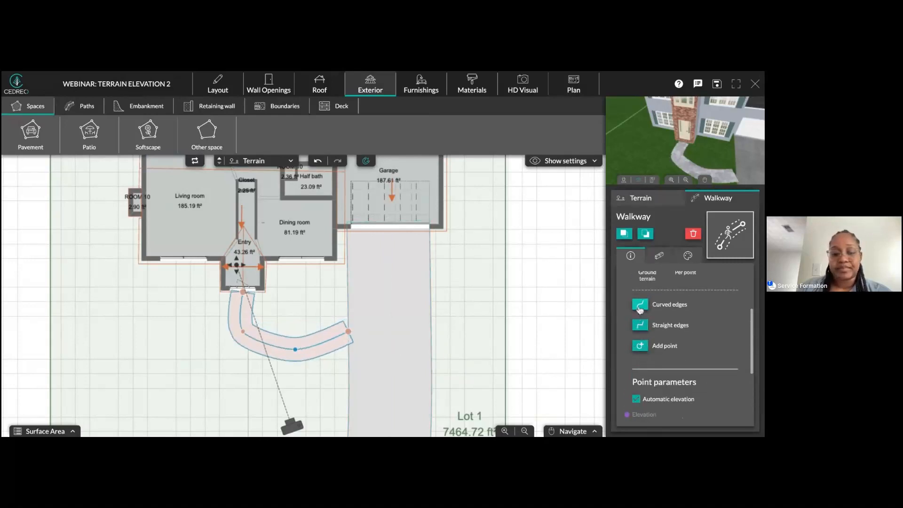
click(242, 332)
scroll(678, 313, up, 2)
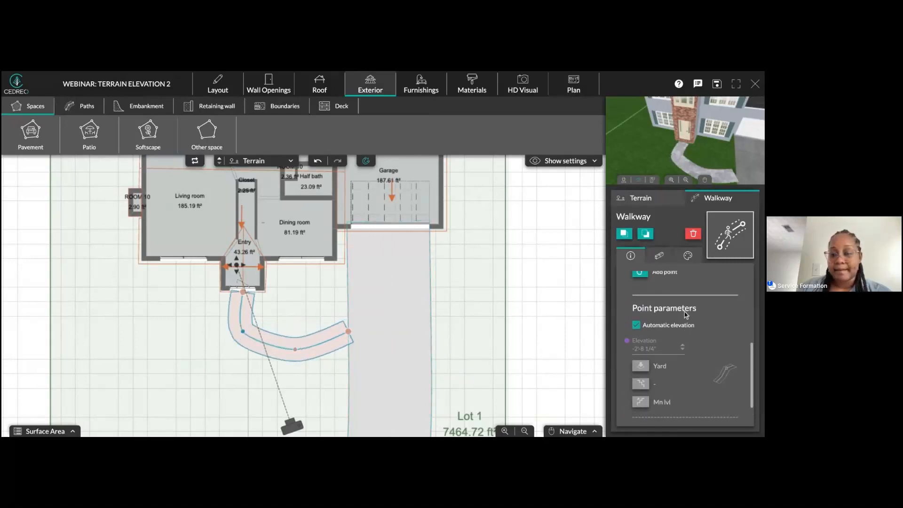
scroll(648, 295, up, 1)
click(639, 288)
- Move the walkway's driveway end point level with the added middle point and apply curved edges to the walkway
drag(348, 332, 349, 335)
click(312, 359)
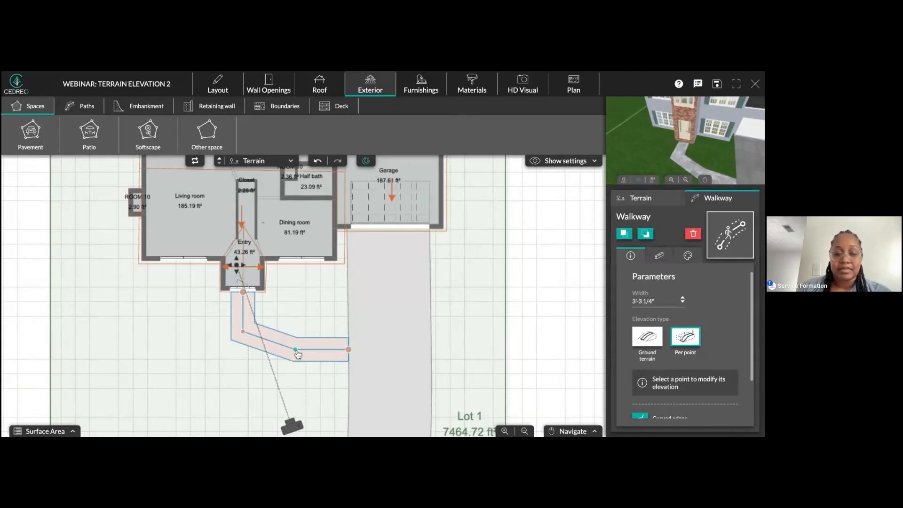
click(347, 352)
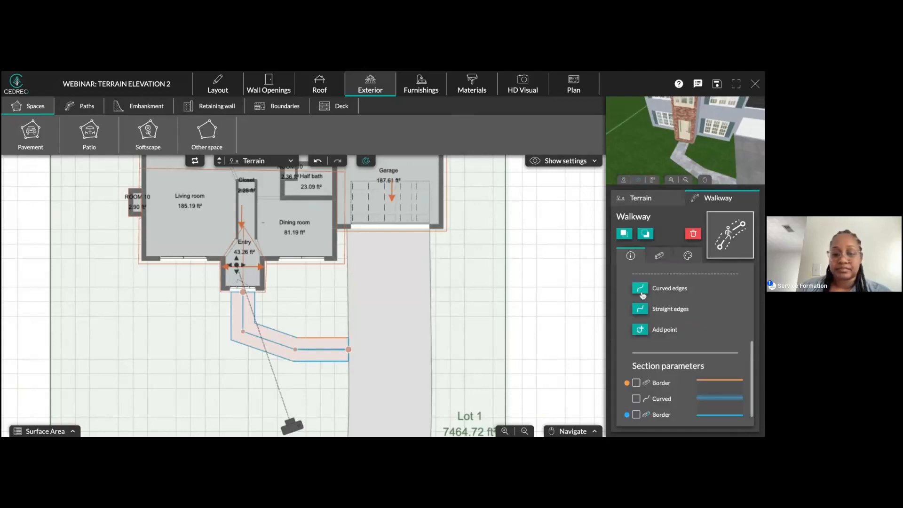
click(642, 291)
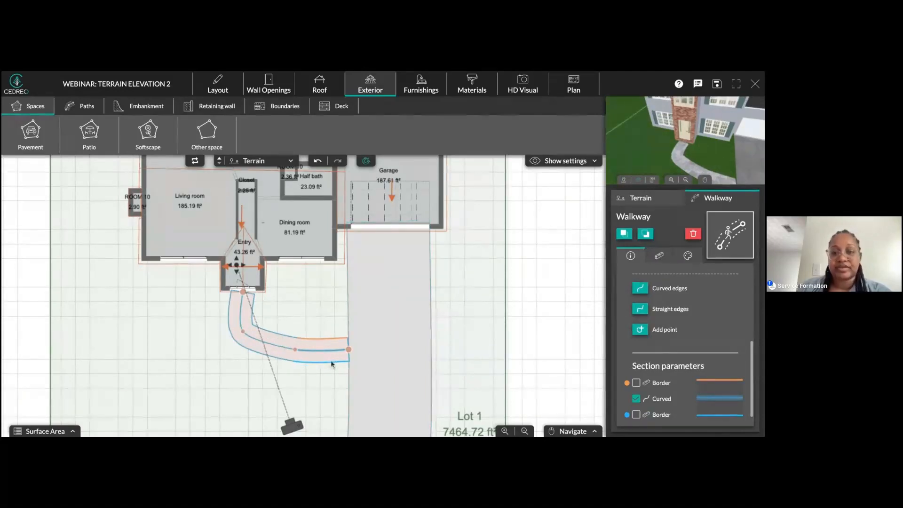
- Check the walkway's junction with the driveway in 3D, and extend its end point slightly onto the driveway
click(517, 91)
drag(473, 199, 423, 319)
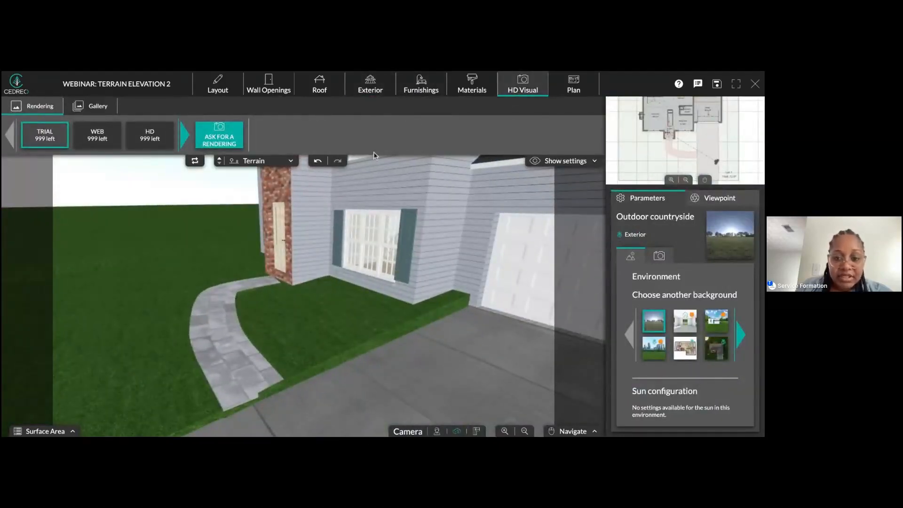
click(370, 85)
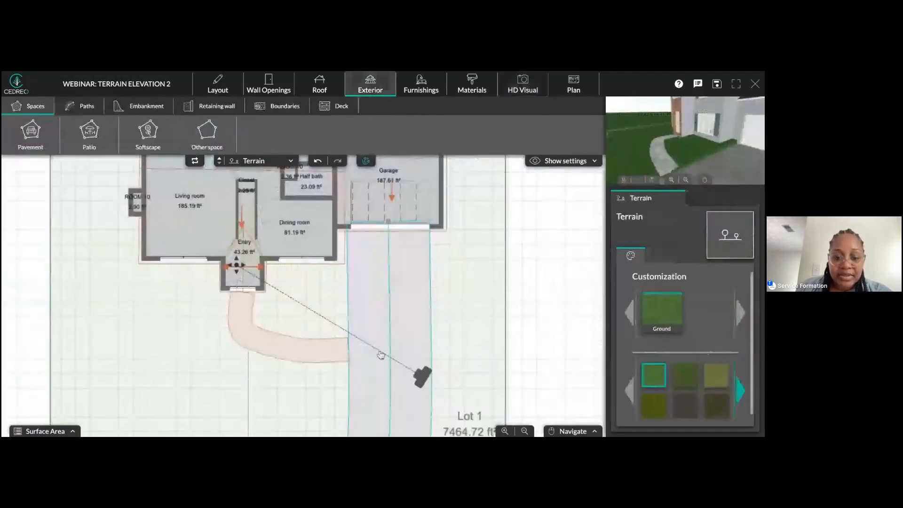
click(349, 352)
drag(349, 352, 355, 349)
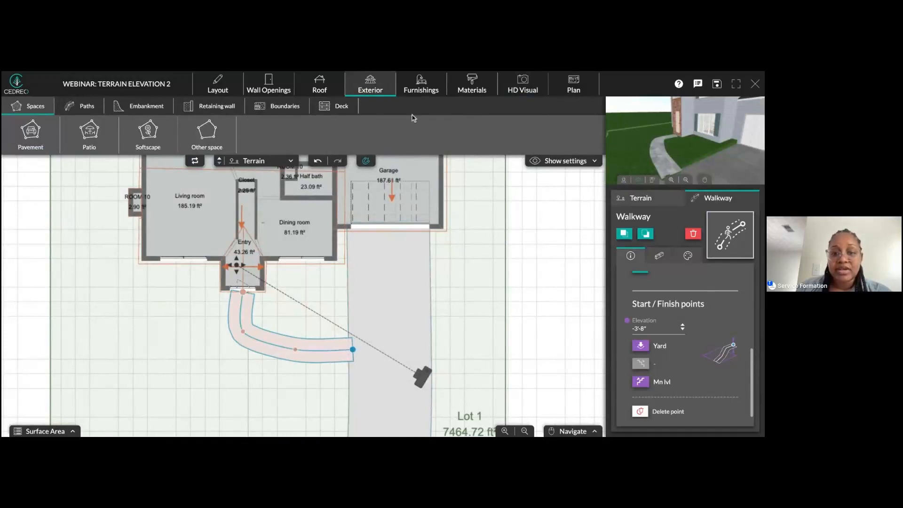
drag(353, 349, 350, 351)
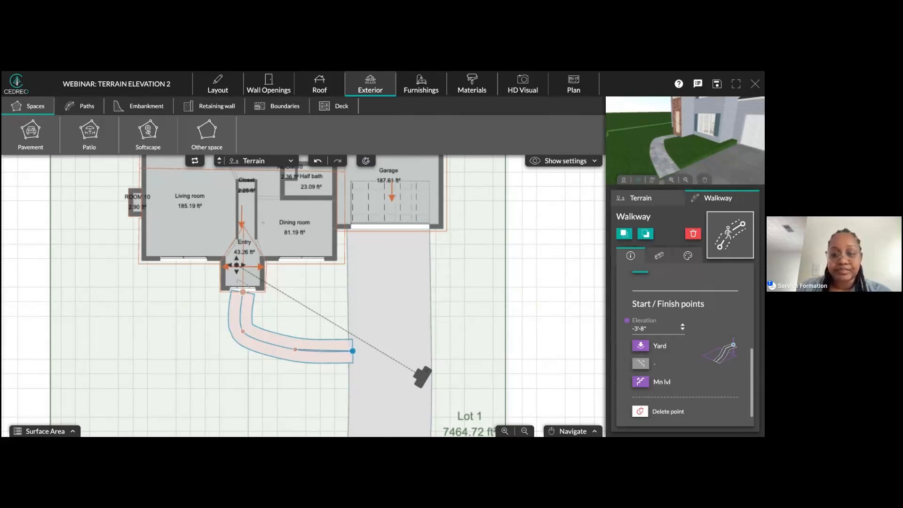
- Widen the front-door walkway to 3'-8"
click(314, 361)
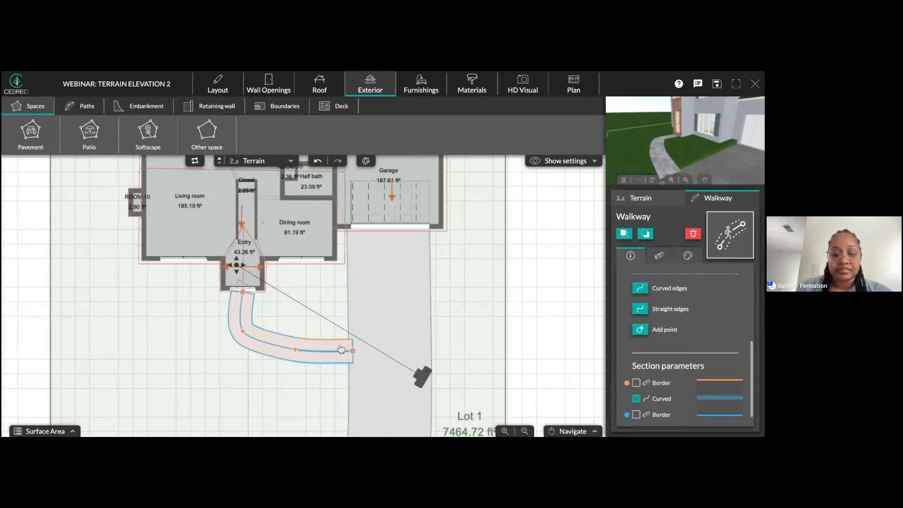
click(283, 350)
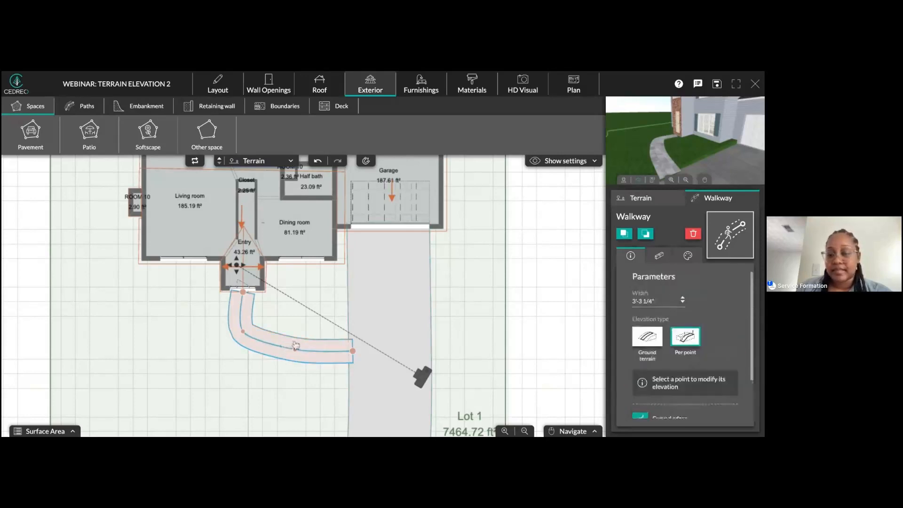
scroll(698, 364, down, 1)
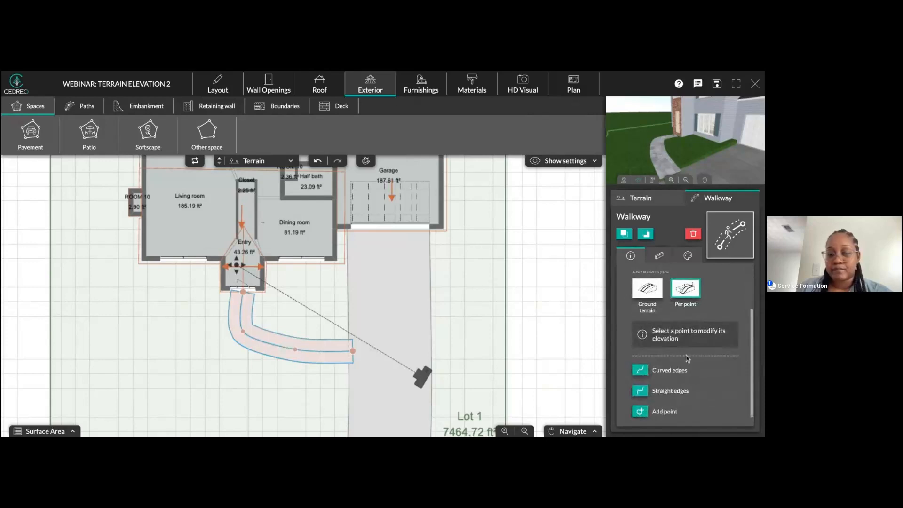
click(295, 350)
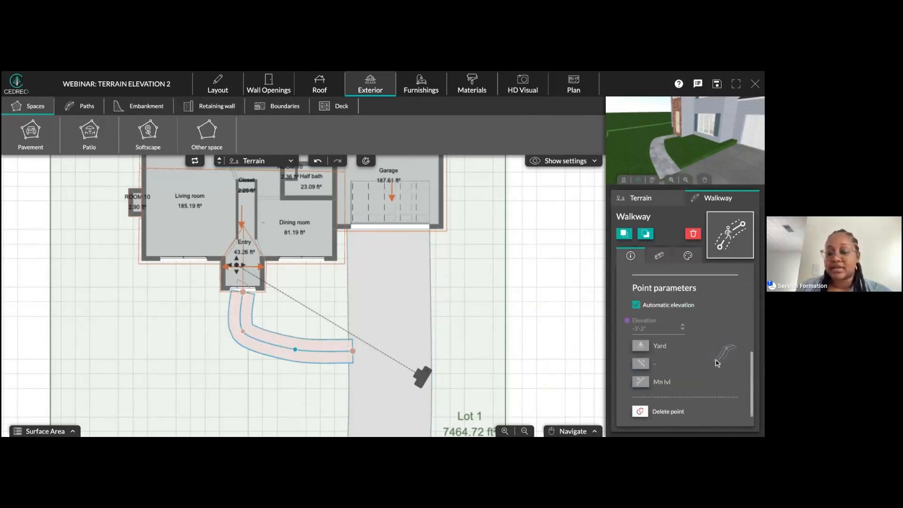
scroll(691, 349, up, 3)
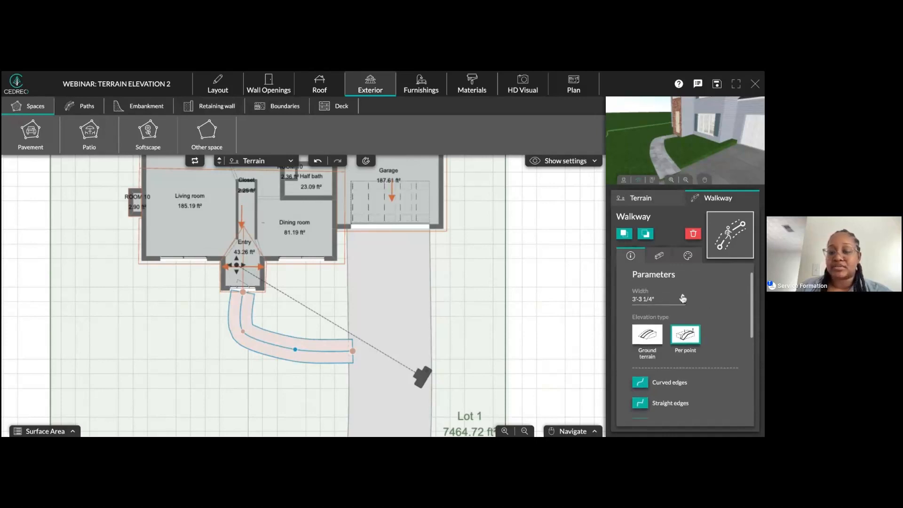
click(683, 295)
click(683, 296)
click(683, 296)
click(683, 296)
click(682, 296)
- Widen the driveway to 12'-5 1/2" and shift its garage end point and its lot-boundary point slightly sideways, away from the walkway
click(368, 291)
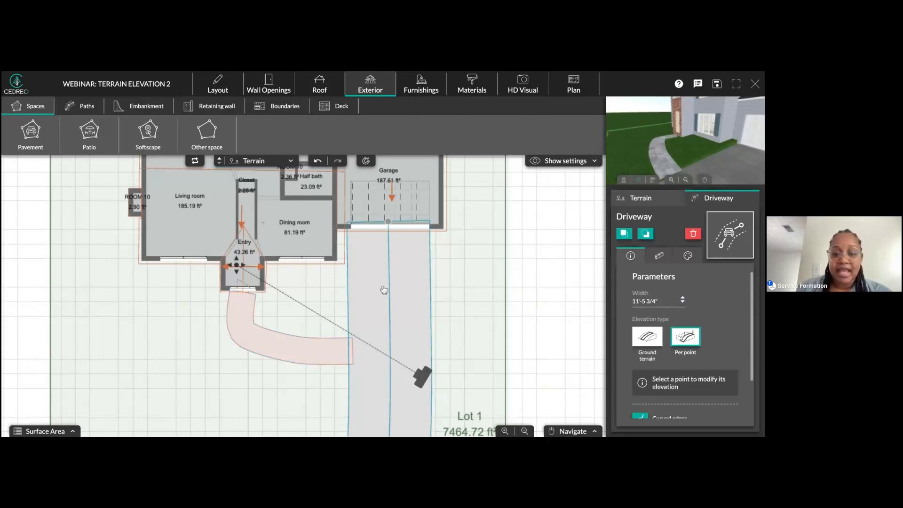
click(683, 298)
click(683, 298)
click(683, 298)
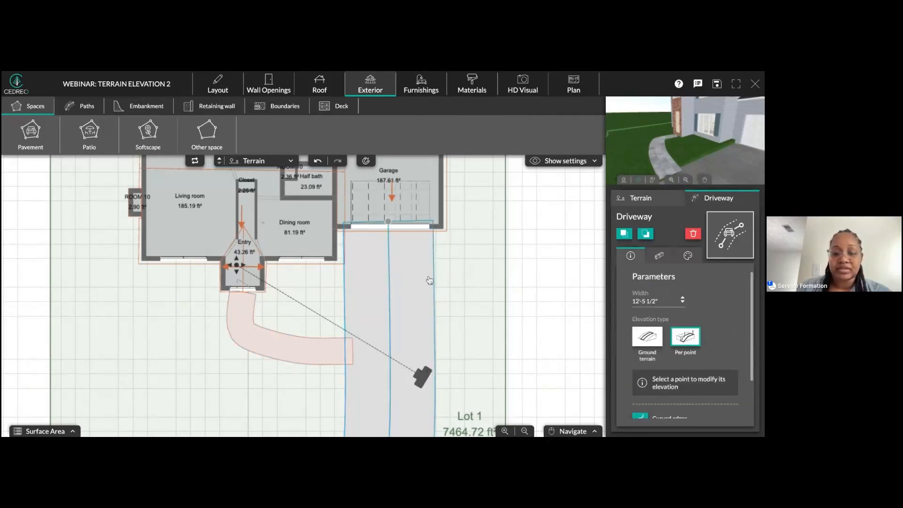
drag(388, 223, 392, 223)
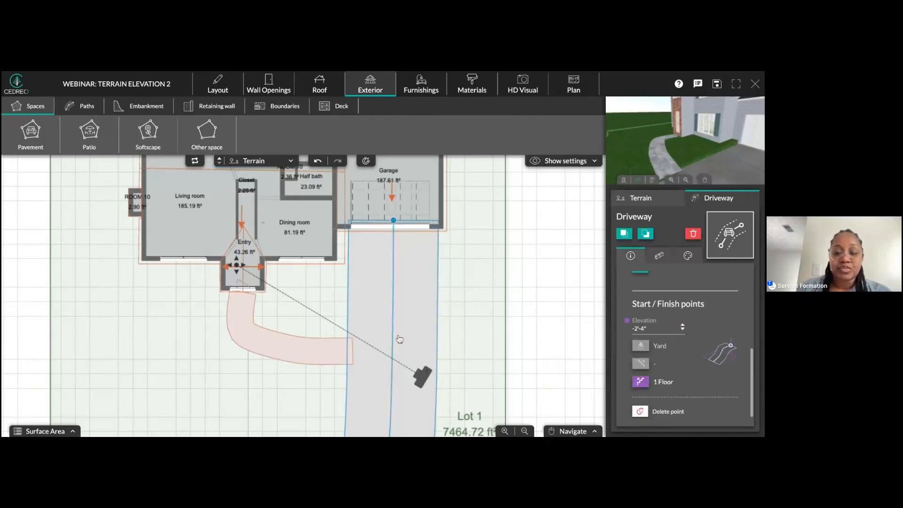
drag(448, 370, 434, 277)
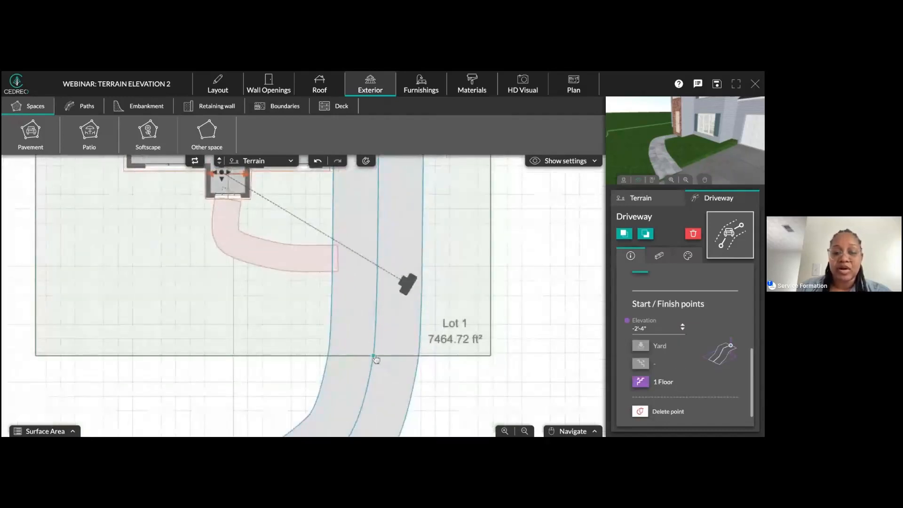
click(375, 357)
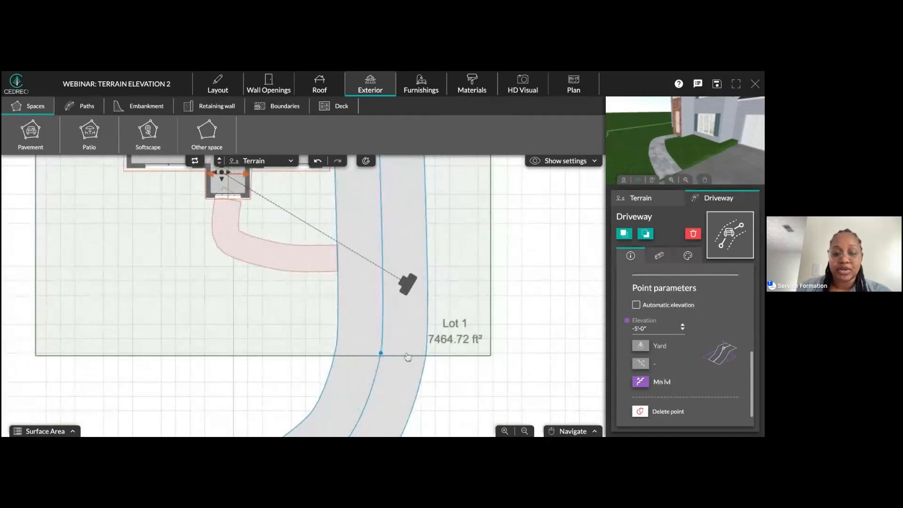
drag(446, 257, 428, 349)
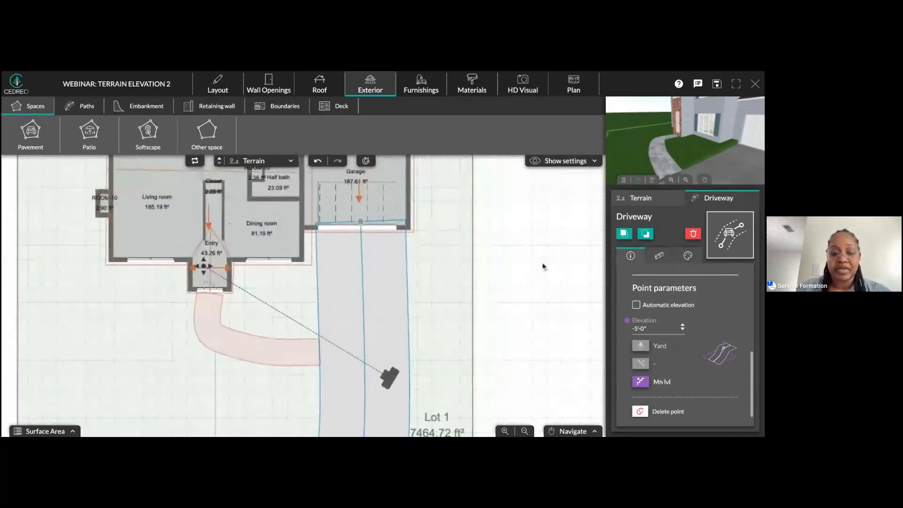
- Nudge the walkway's end points slightly further onto the driveway and closer to the front door
click(318, 354)
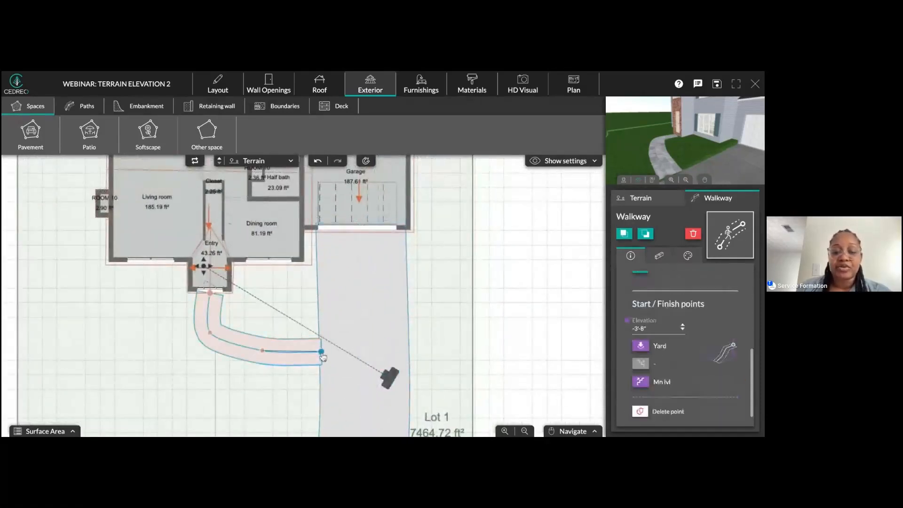
click(411, 306)
click(409, 306)
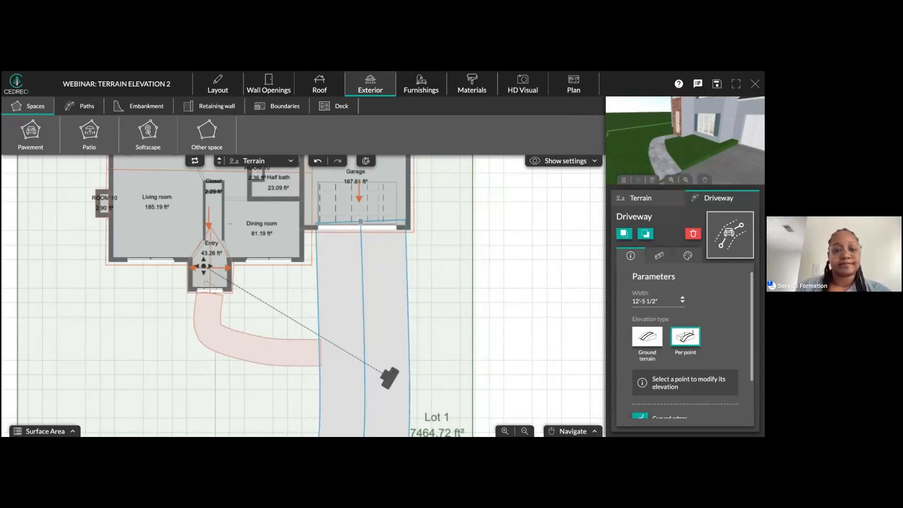
click(211, 297)
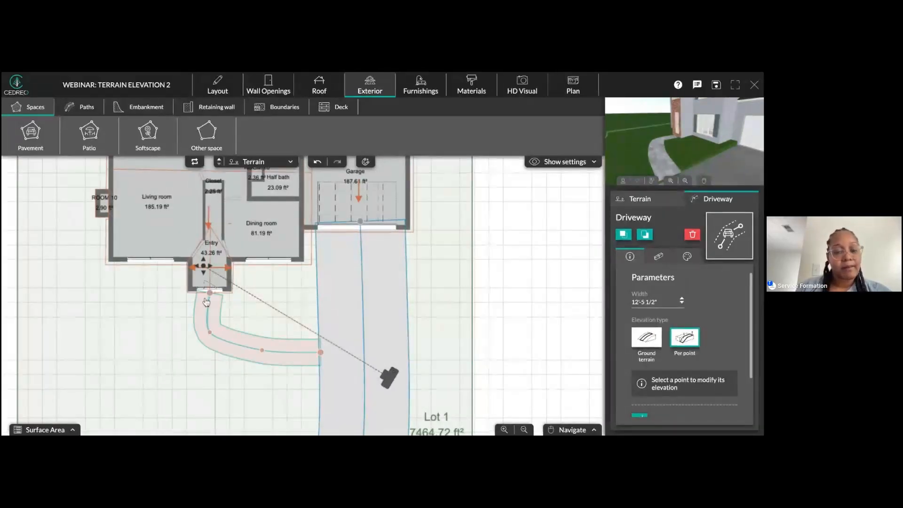
click(210, 294)
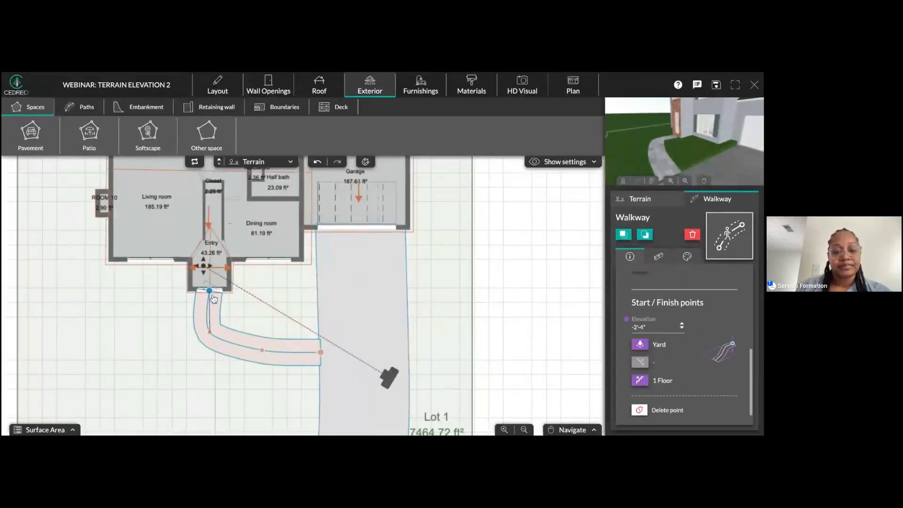
drag(411, 385, 411, 364)
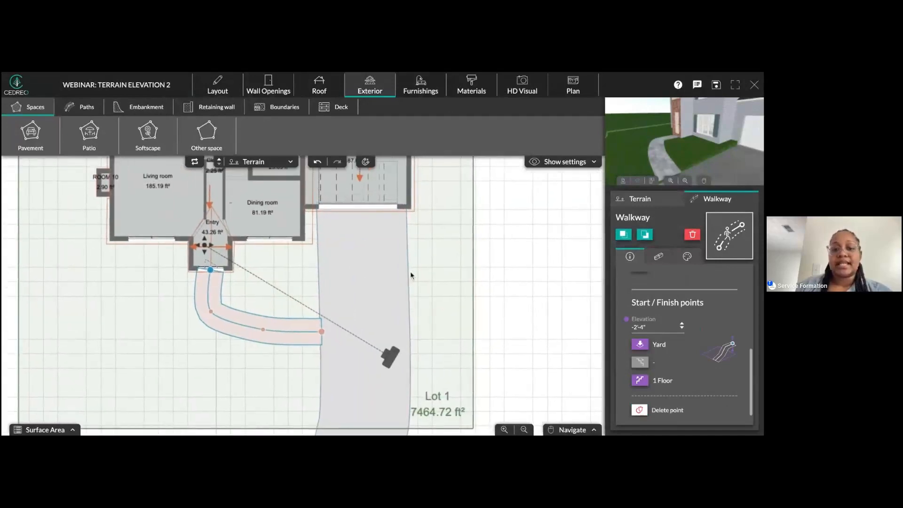
- Add borders all over the driveway and check both of its edges in the 3D view
click(393, 243)
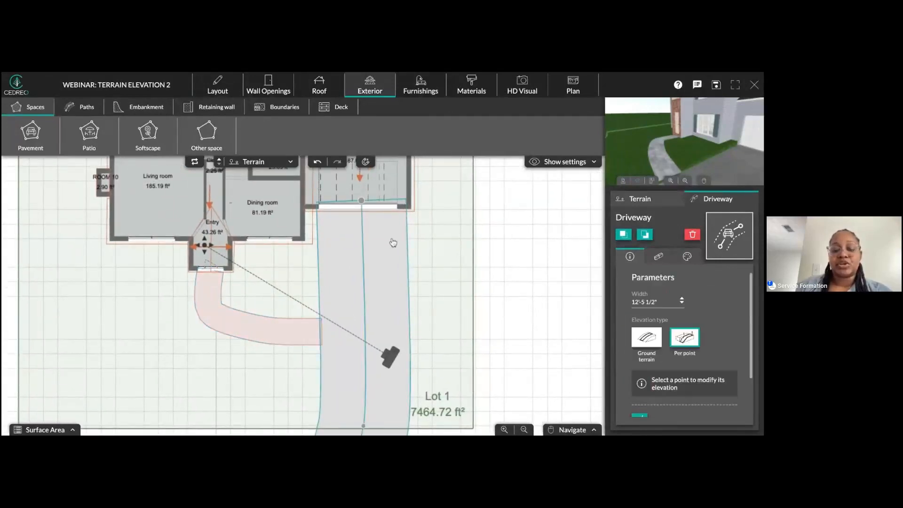
click(659, 258)
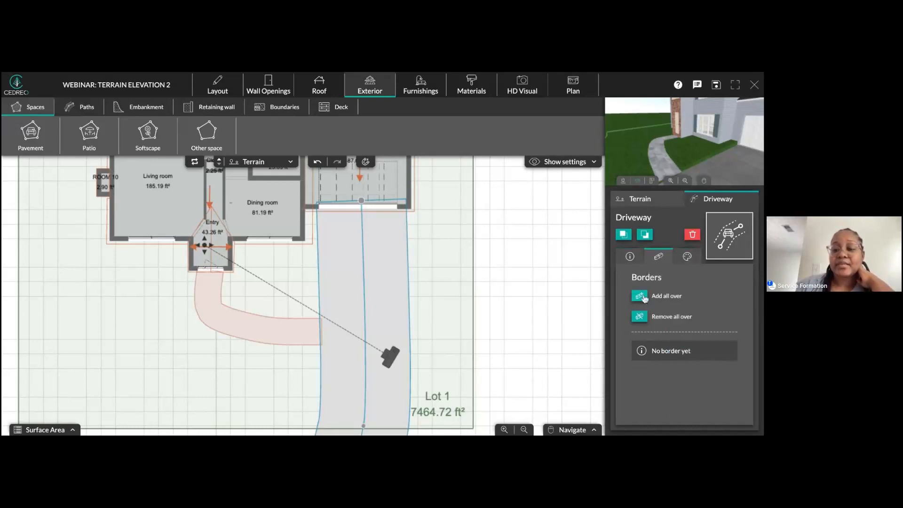
click(641, 296)
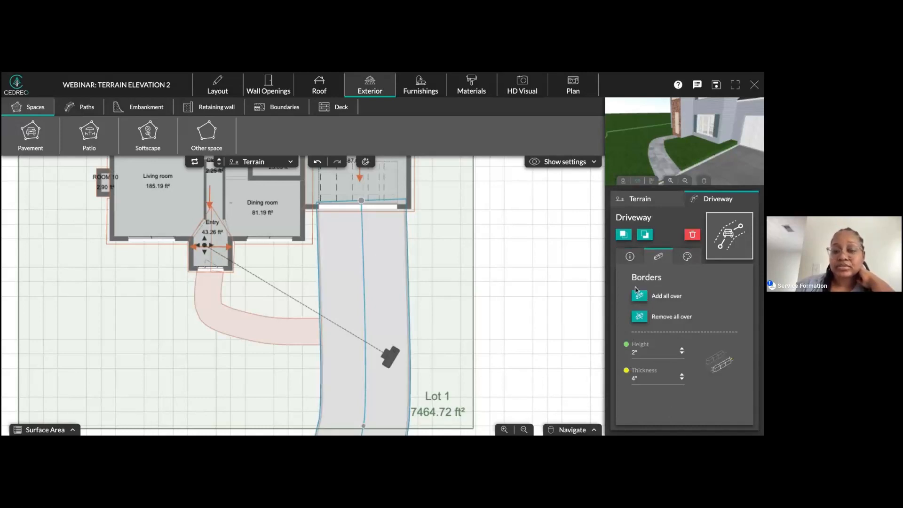
drag(710, 148, 748, 146)
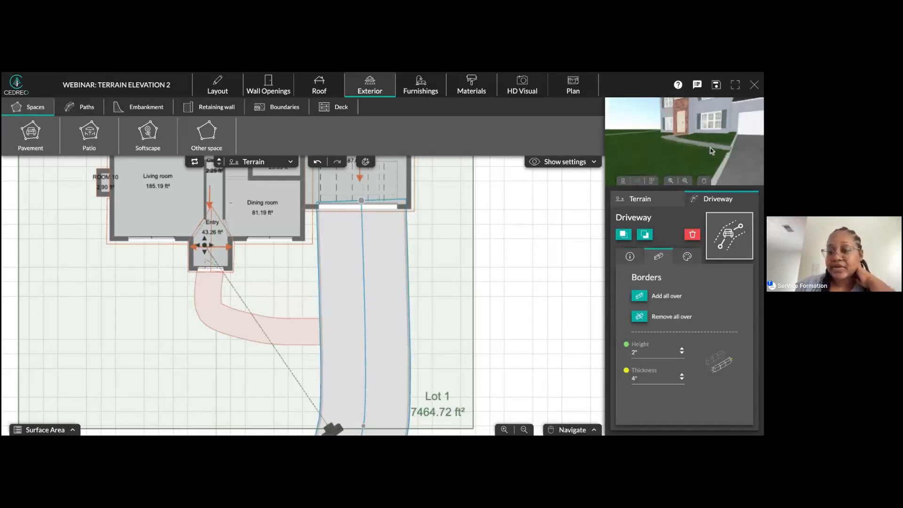
right_drag(754, 141, 656, 128)
right_drag(705, 177, 718, 161)
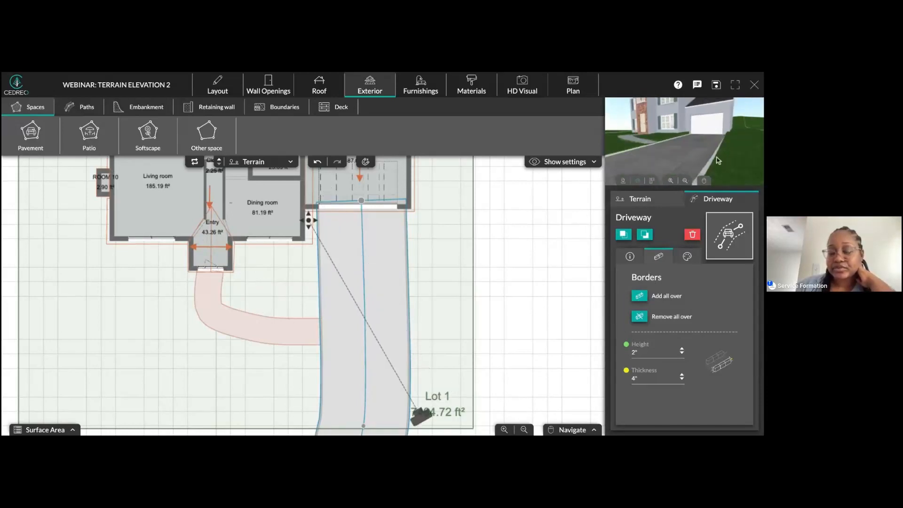
- Add borders all over the front-door walkway
click(233, 330)
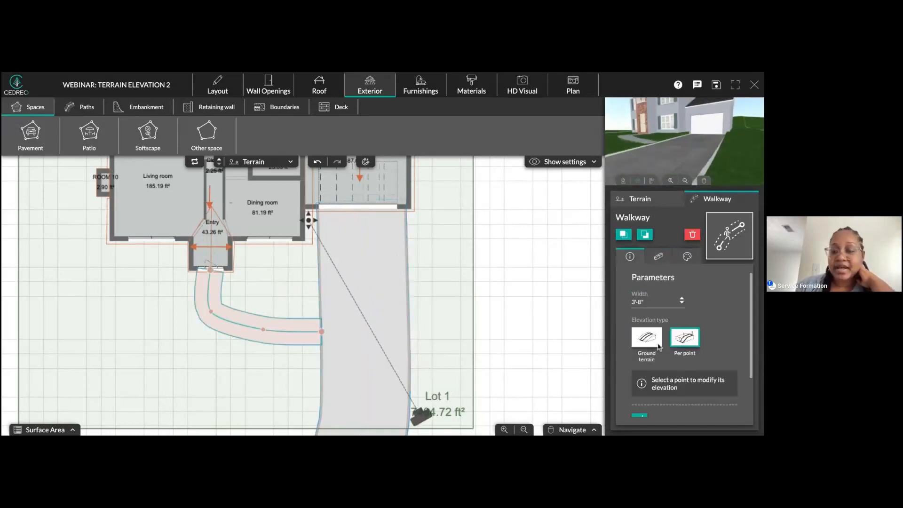
click(663, 264)
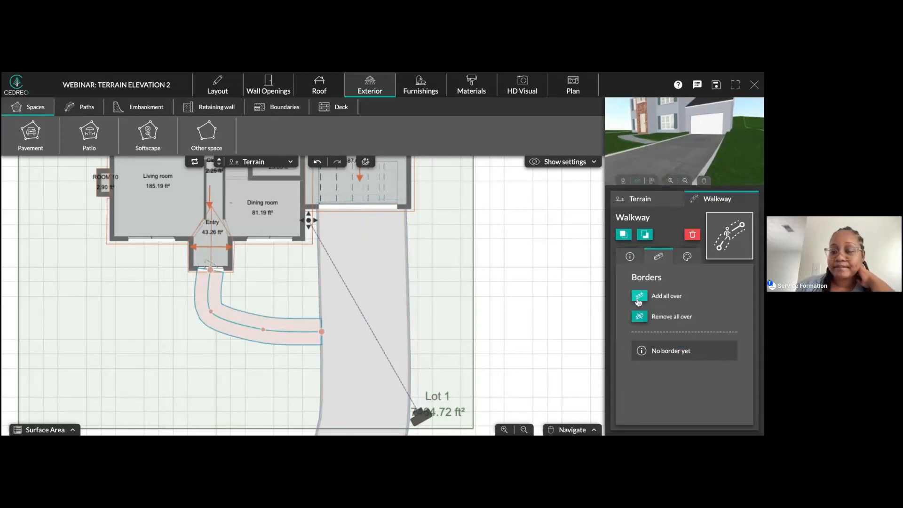
click(639, 302)
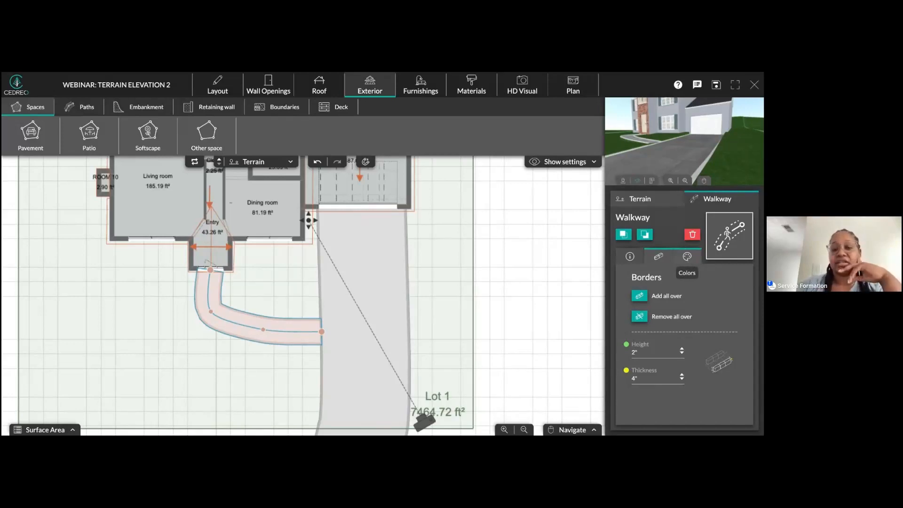
- Apply the red brick paving material to the walkway's ground only, leaving the borders unchanged, and inspect it in the full-size HD visual view
click(688, 258)
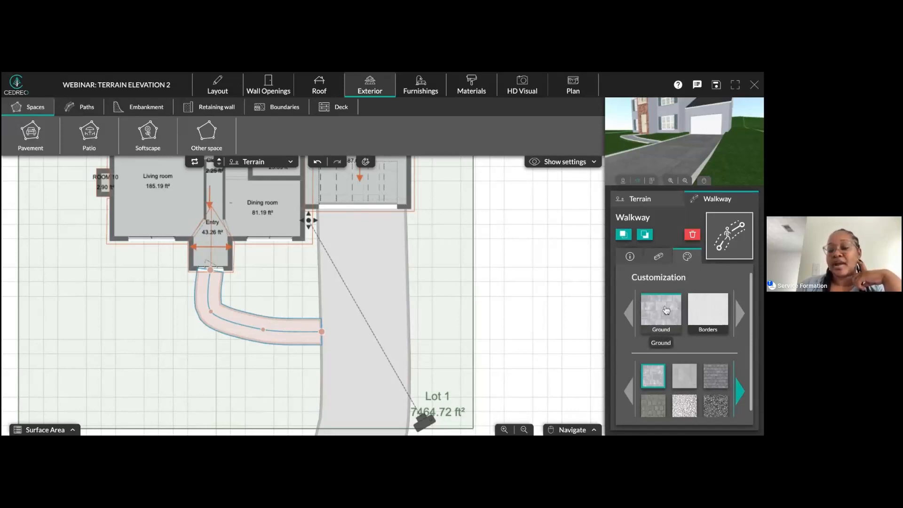
scroll(697, 392, right, 2)
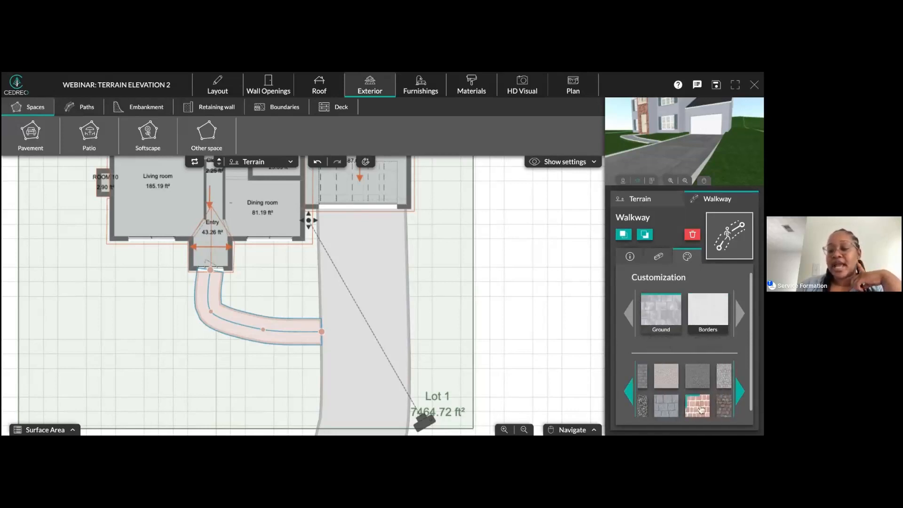
click(685, 403)
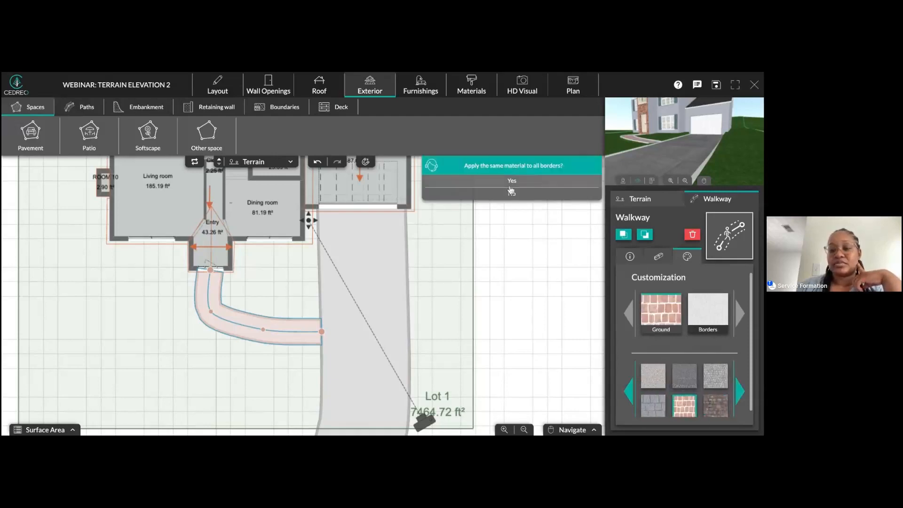
click(514, 192)
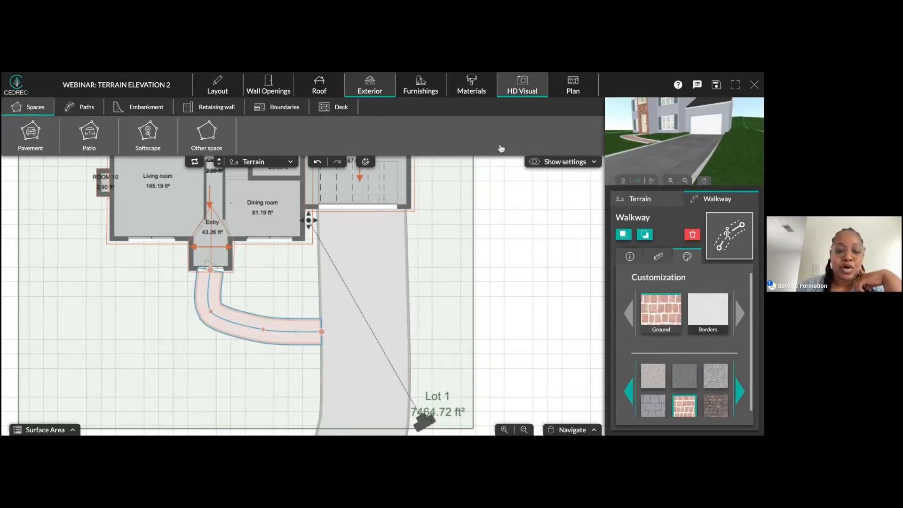
click(522, 86)
mouse_move(404, 353)
mouse_down()
mouse_move(335, 359)
mouse_move(336, 338)
mouse_move(425, 343)
mouse_move(336, 378)
mouse_move(369, 392)
mouse_up()
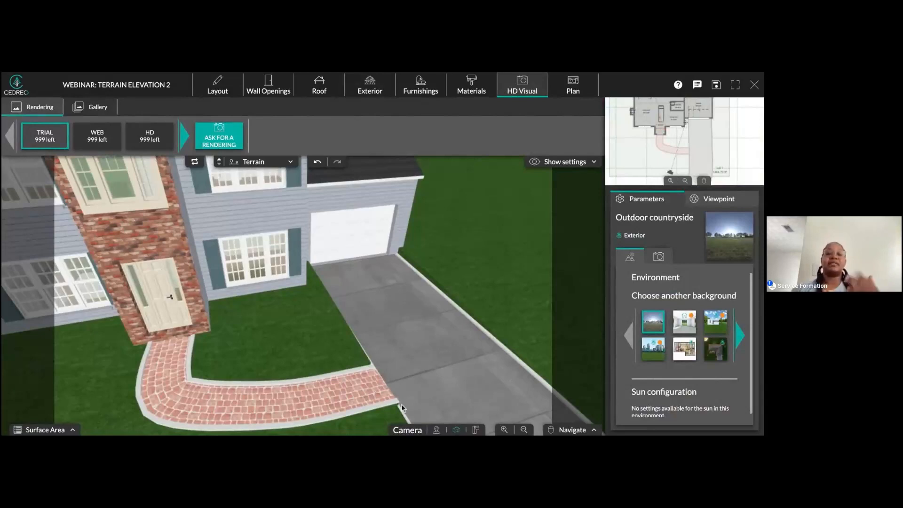
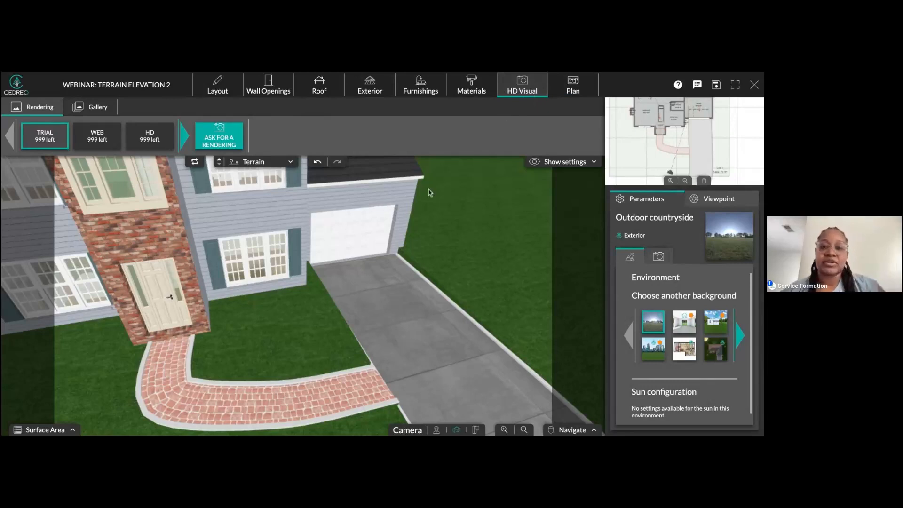
- Return to the exterior plan and browse the ground materials available for the terrain
click(368, 88)
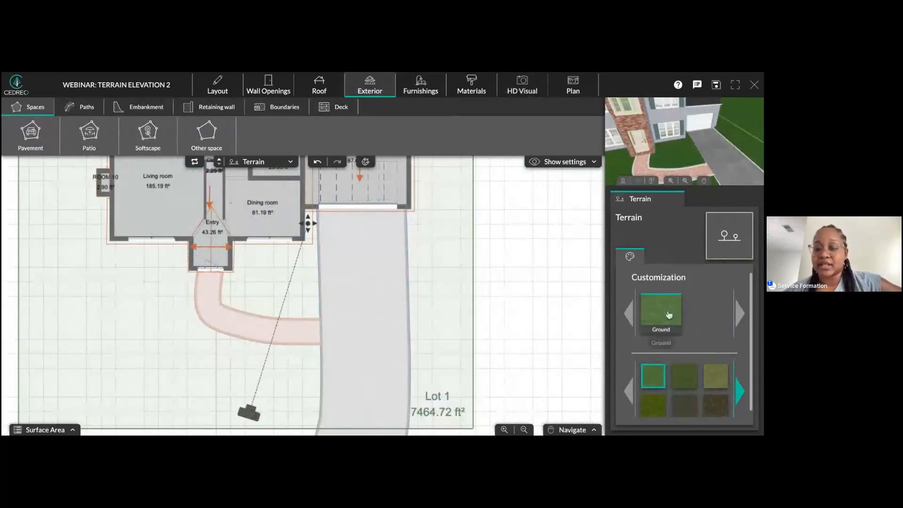
scroll(716, 391, down, 3)
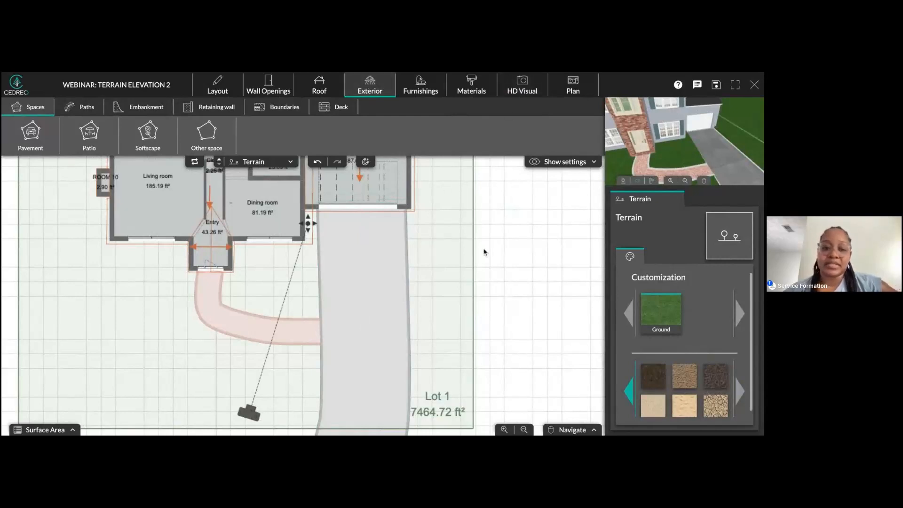
drag(478, 238, 478, 245)
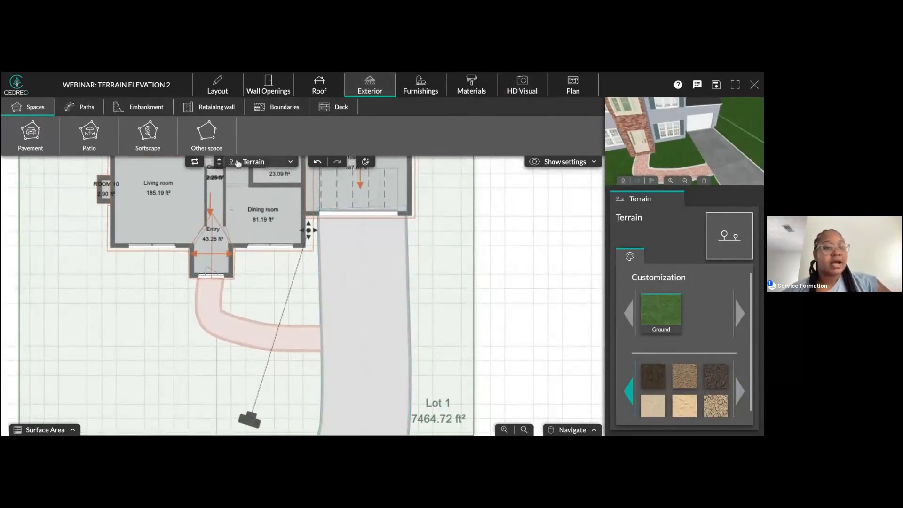
scroll(357, 306, up, 1)
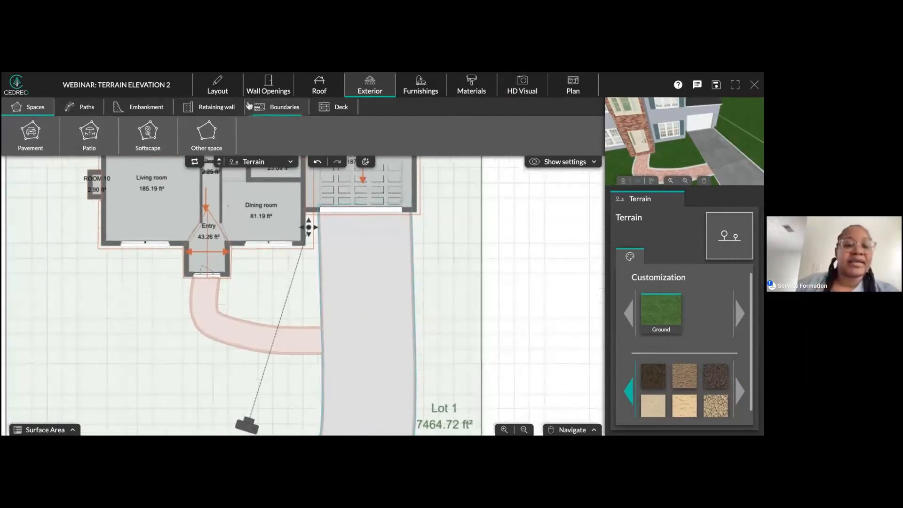
- Add an embankment along the driveway's outer edge on the garage side and extend embankments to all edges of the driveway
click(147, 108)
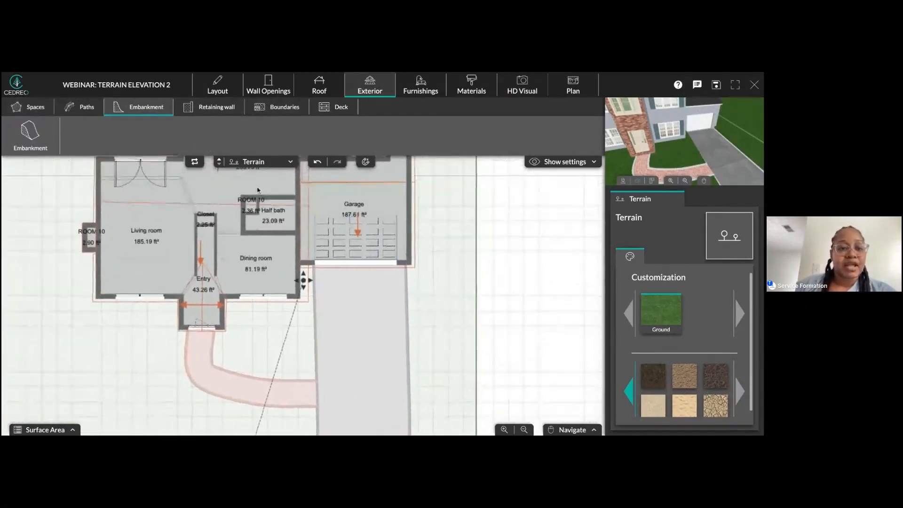
click(43, 136)
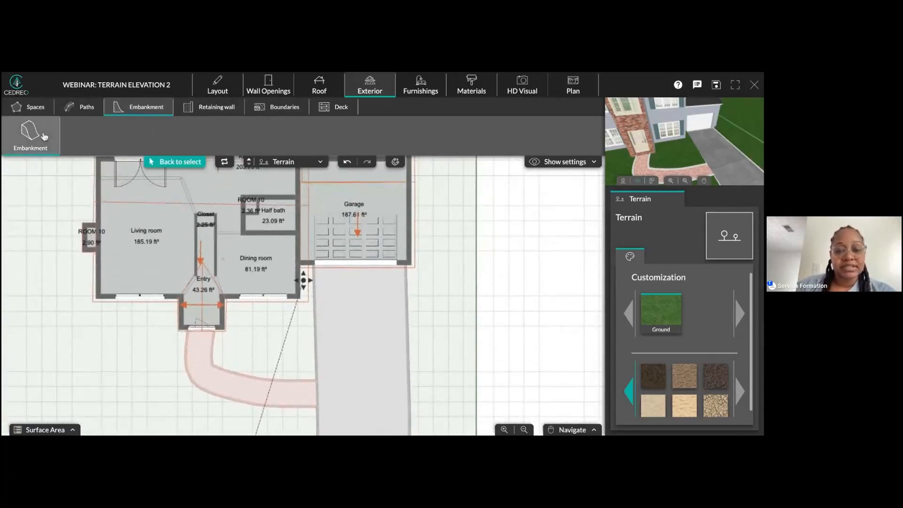
scroll(463, 318, up, 5)
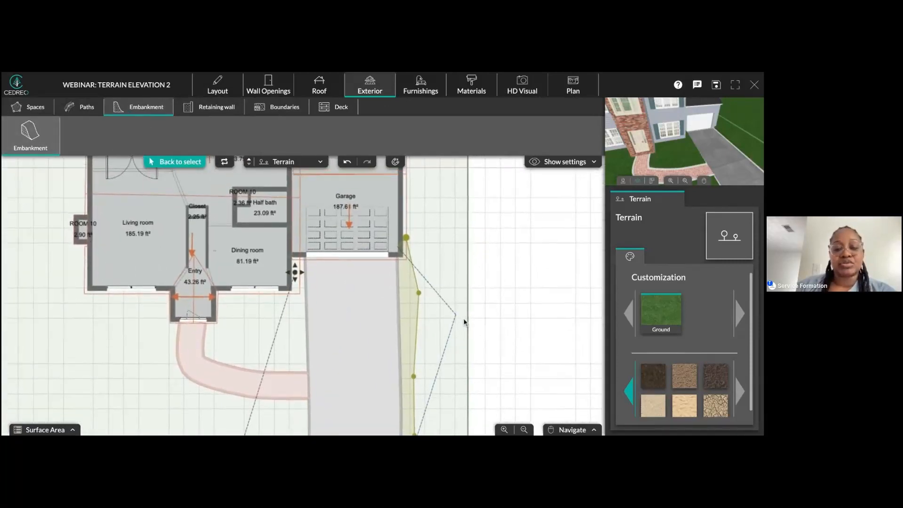
scroll(431, 214, down, 10)
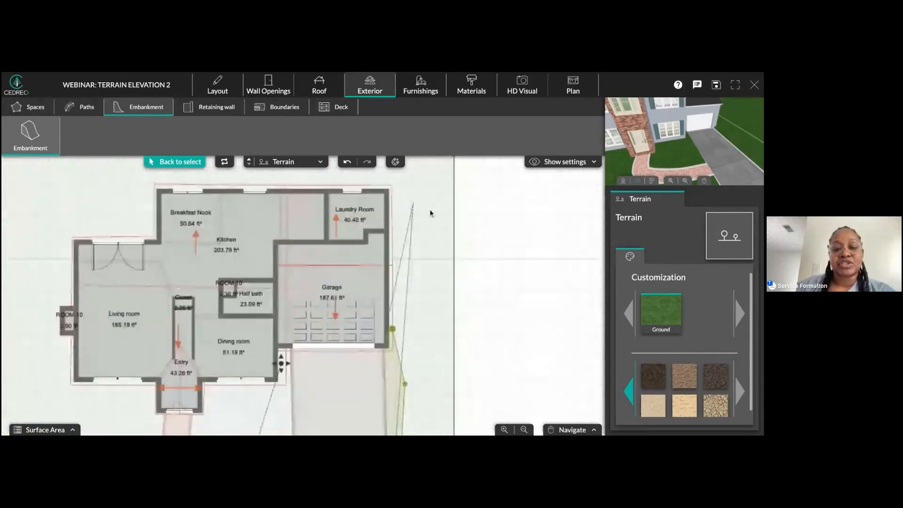
scroll(413, 245, up, 3)
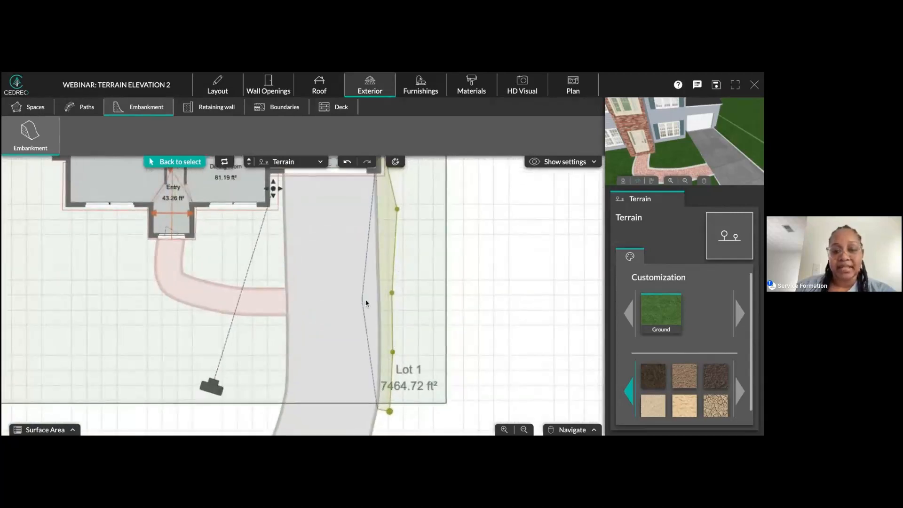
click(395, 297)
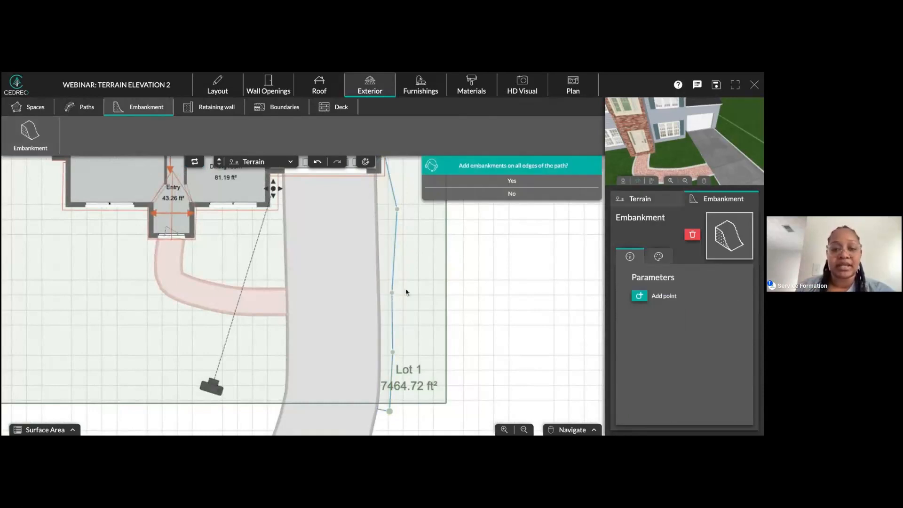
click(489, 182)
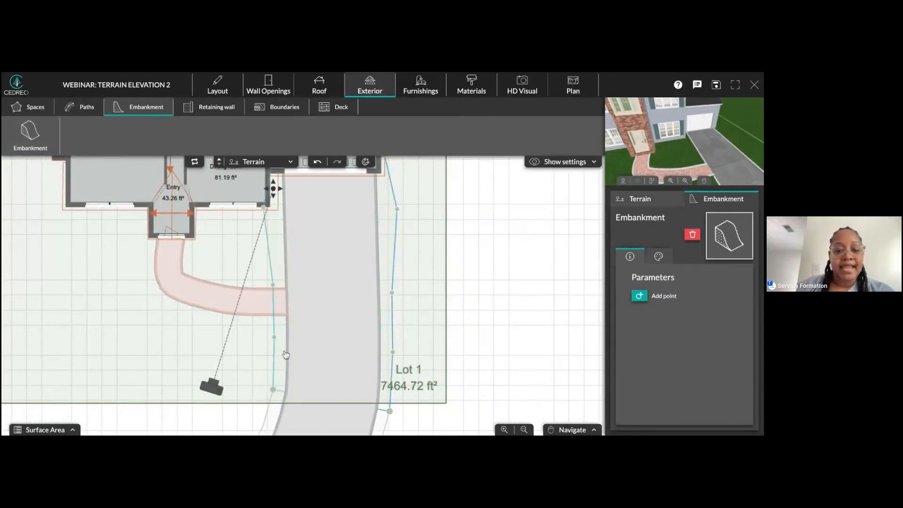
scroll(285, 357, down, 1)
scroll(322, 373, down, 2)
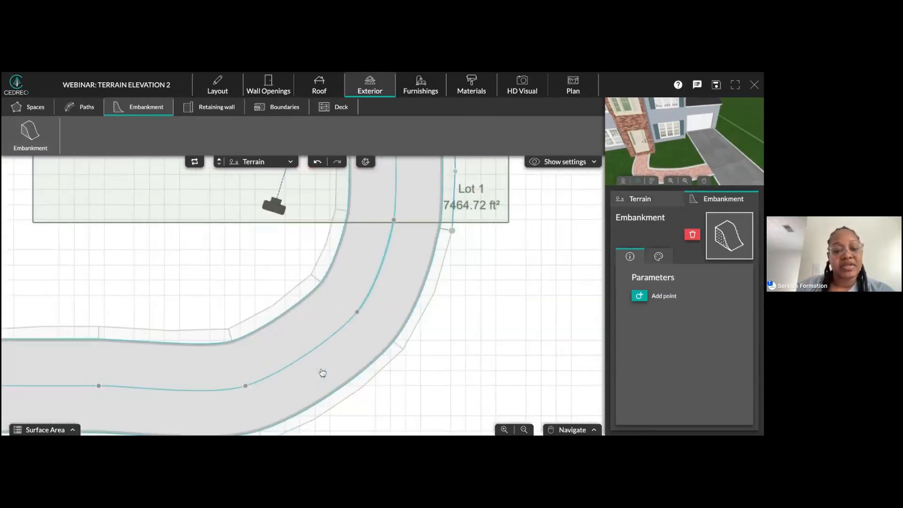
- Inspect the driveway and its embankments in the plan, and the sloped lawn beside the garage in the 3D view
scroll(323, 373, down, 3)
scroll(315, 383, left, 3)
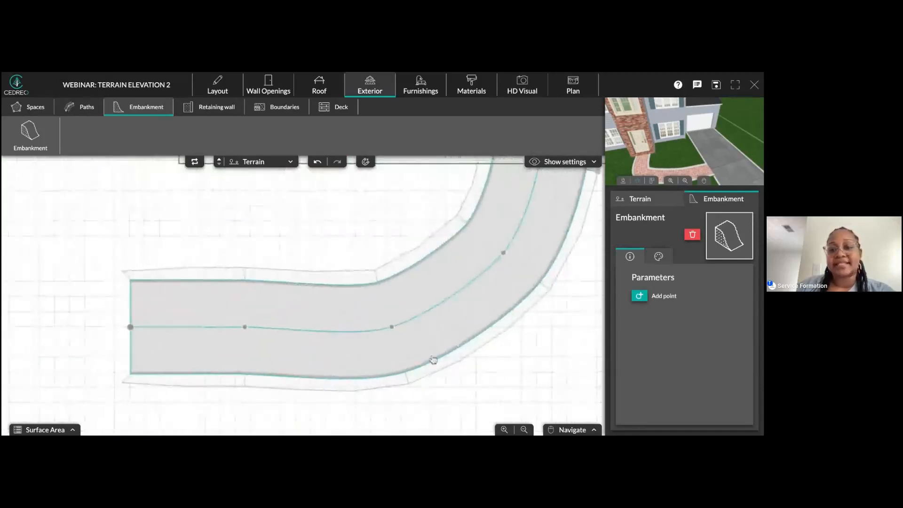
click(522, 87)
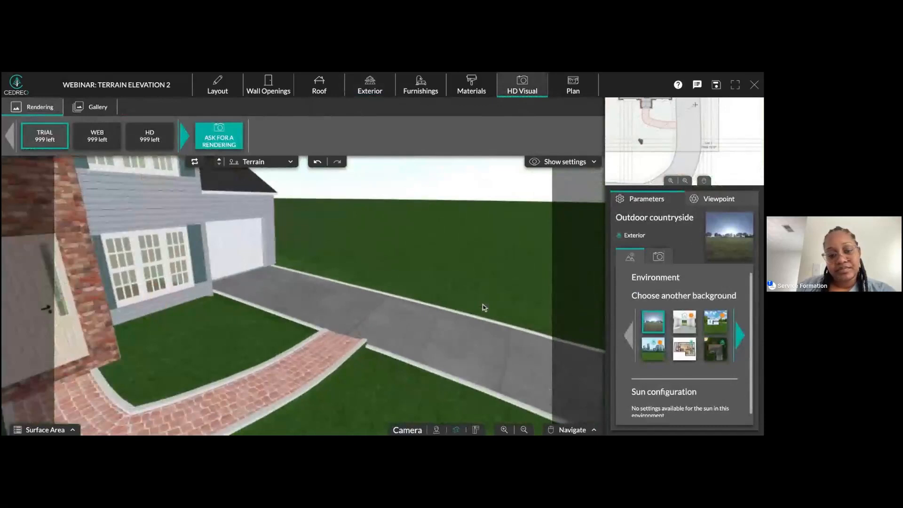
scroll(400, 323, up, 3)
scroll(323, 347, up, 3)
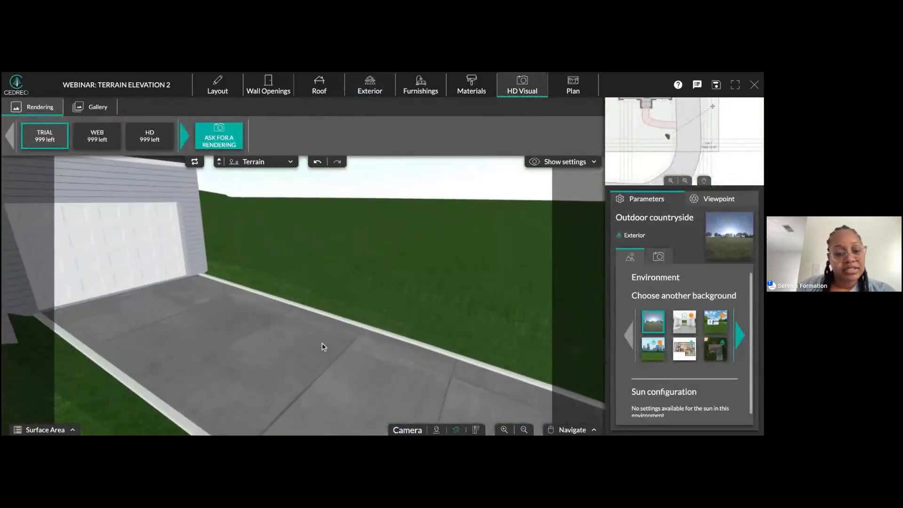
scroll(318, 314, up, 4)
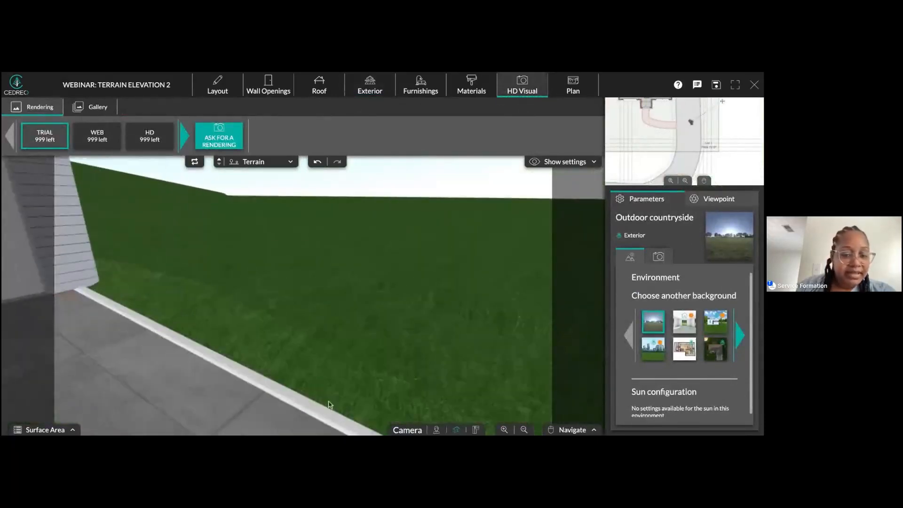
scroll(213, 297, up, 3)
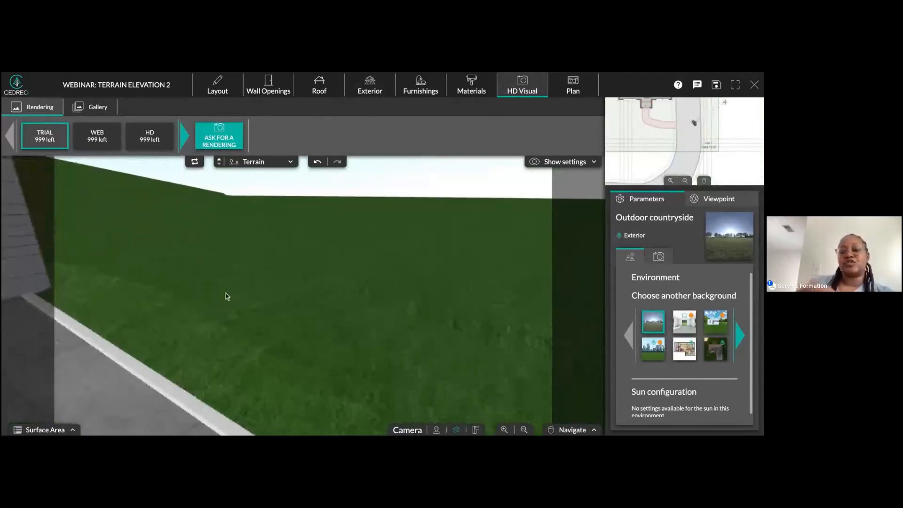
scroll(273, 289, down, 3)
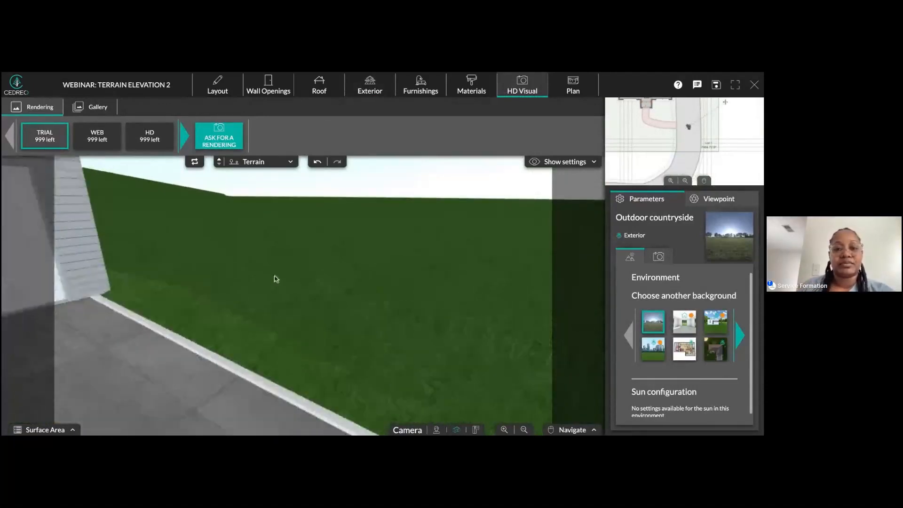
click(421, 88)
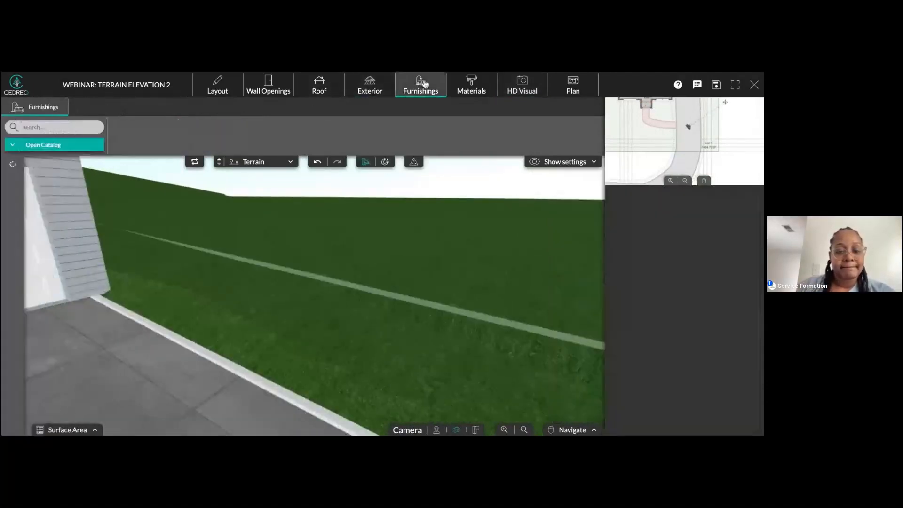
- Add retaining walls along both edges of the curved front walkway between the entry and the driveway
click(369, 87)
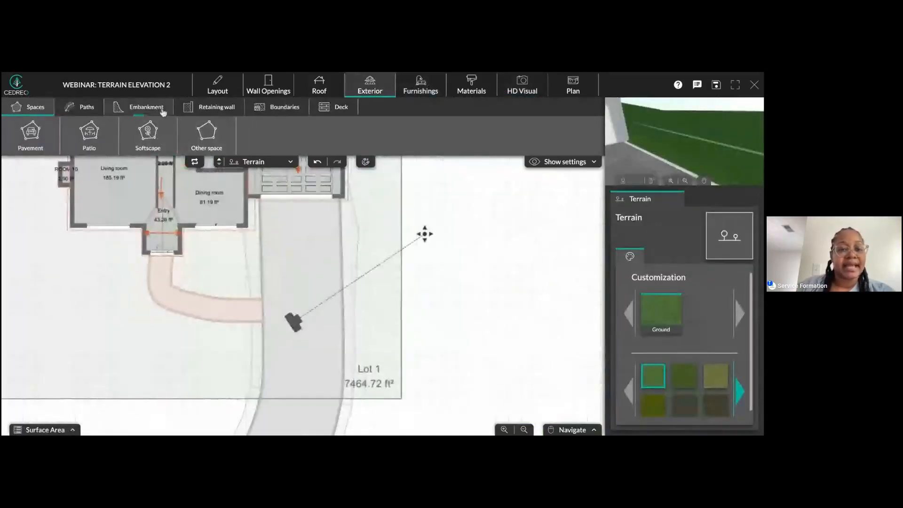
click(210, 106)
click(212, 298)
click(263, 297)
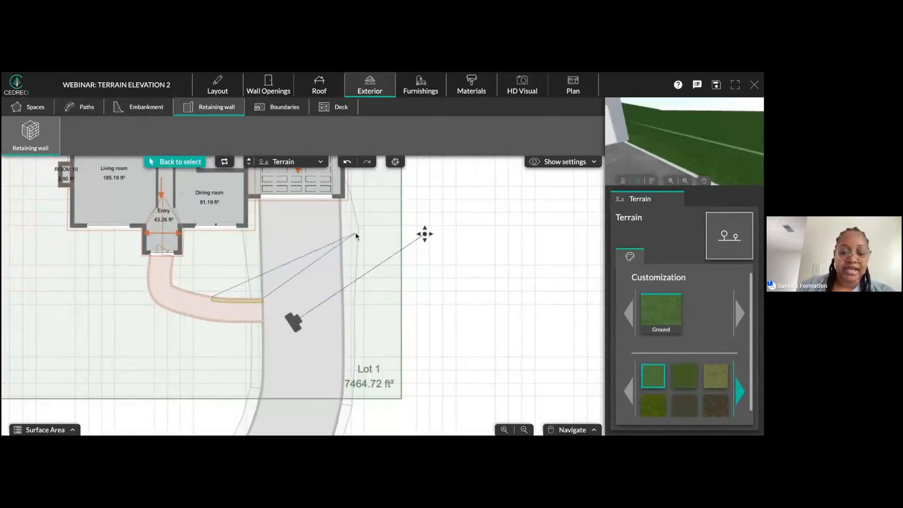
click(229, 297)
click(41, 136)
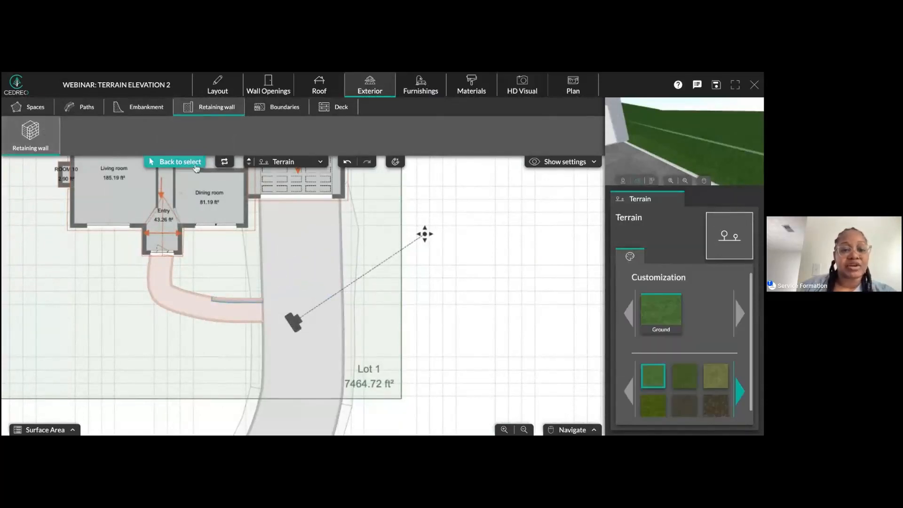
click(232, 162)
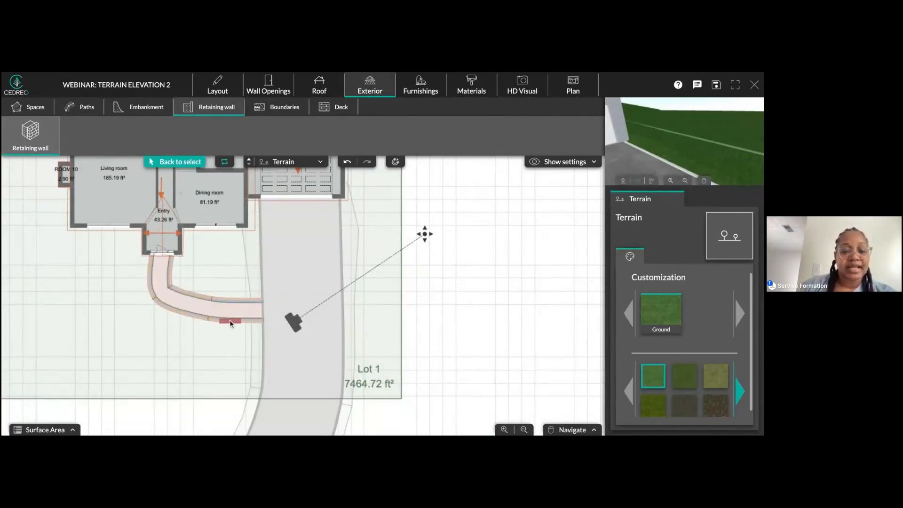
key(Escape)
- Examine the retaining walls along the front walkway in the 3D view, from across the driveway and from farther away
click(522, 84)
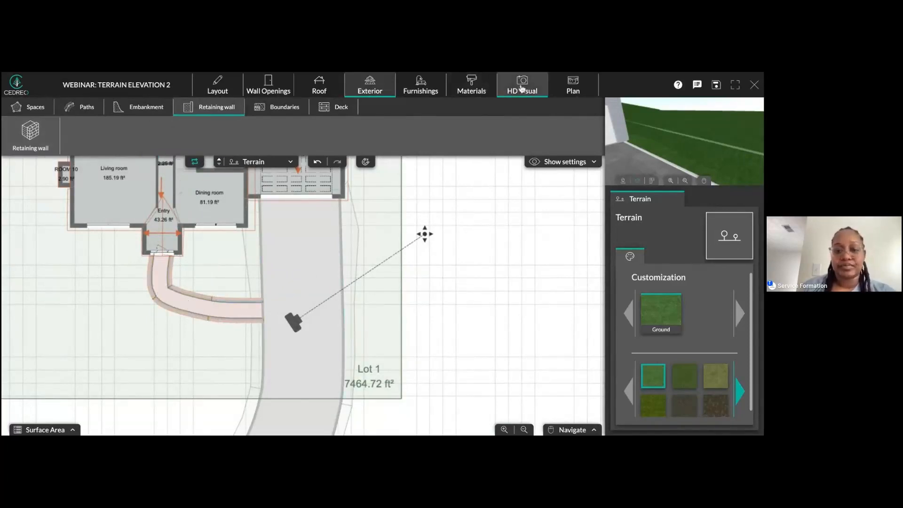
drag(357, 330, 240, 334)
scroll(368, 305, down, 3)
mouse_move(441, 338)
mouse_down()
mouse_move(401, 333)
mouse_move(527, 347)
mouse_up()
scroll(373, 319, down, 3)
scroll(364, 297, up, 3)
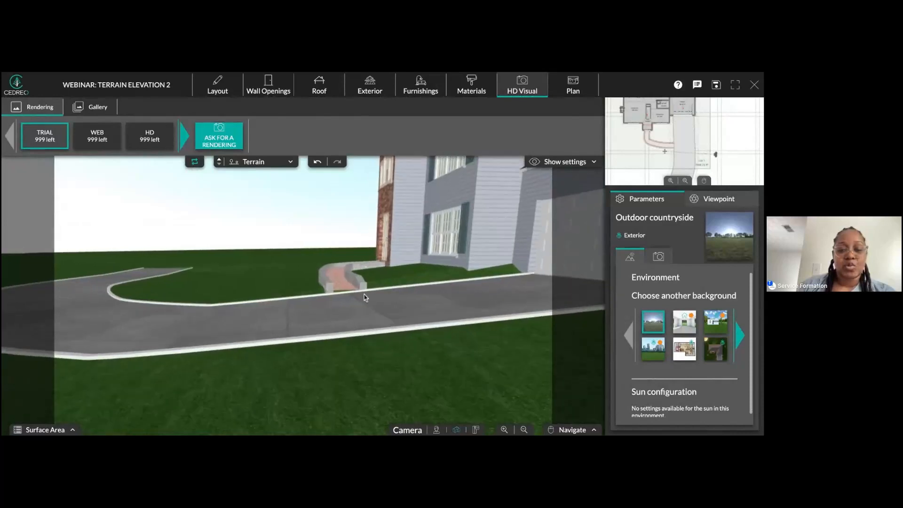
drag(362, 314, 432, 347)
scroll(425, 320, down, 3)
- Draw a pavement area behind the house, spanning nearly the lot's full width and following the rear walls around the Breakfast Nook and Laundry Room
click(362, 88)
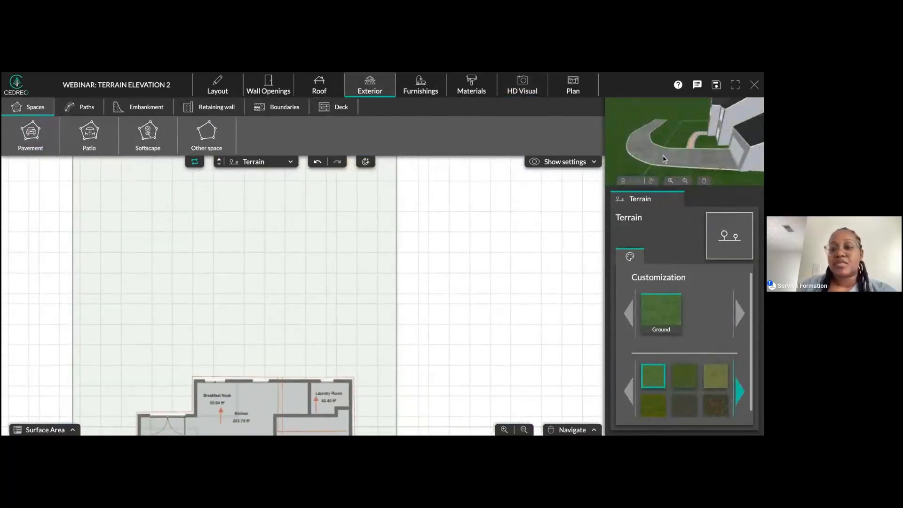
mouse_move(701, 135)
mouse_down()
mouse_move(733, 131)
mouse_move(680, 138)
mouse_move(703, 129)
mouse_up()
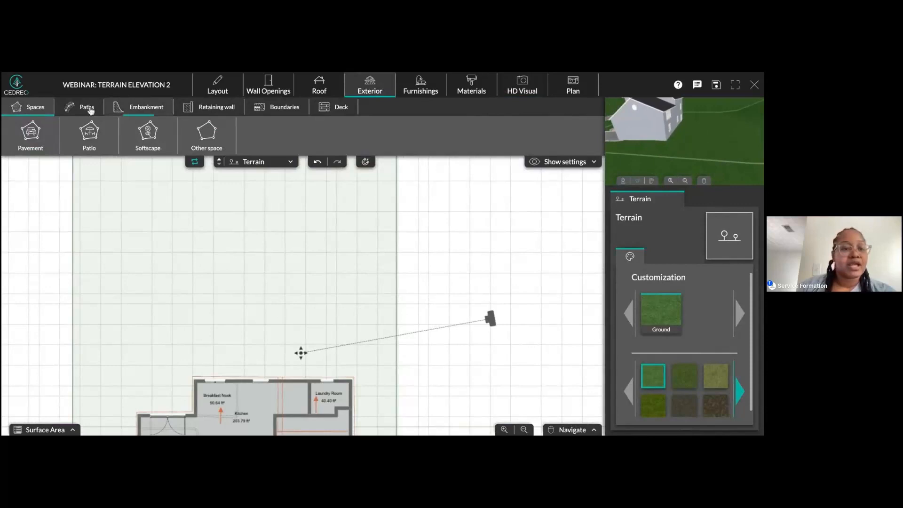
click(31, 141)
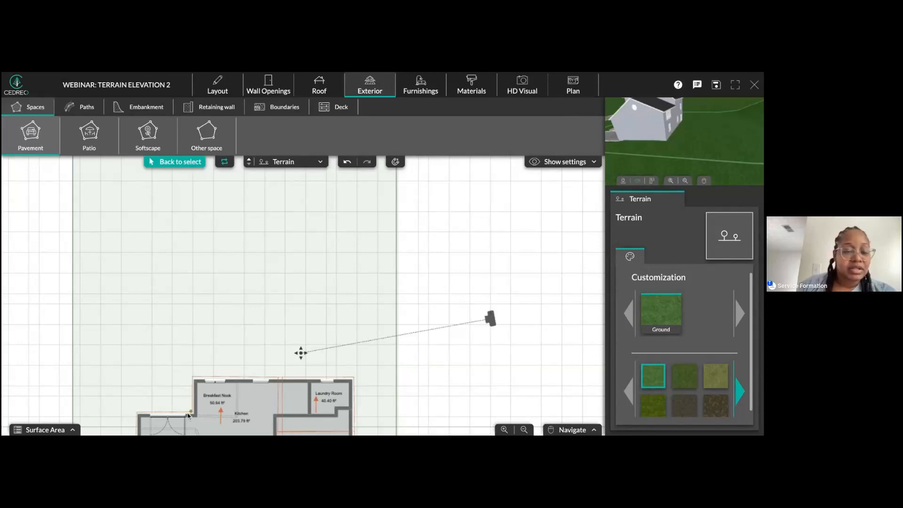
click(79, 413)
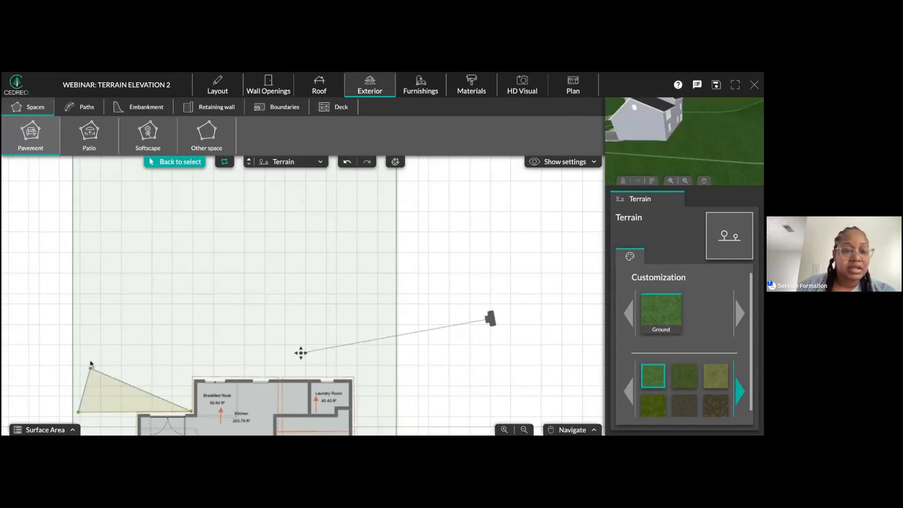
click(81, 231)
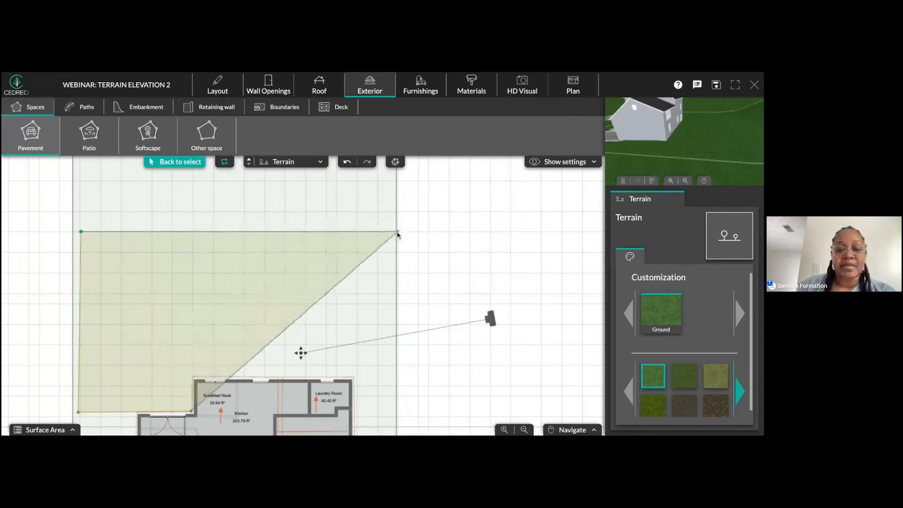
click(395, 232)
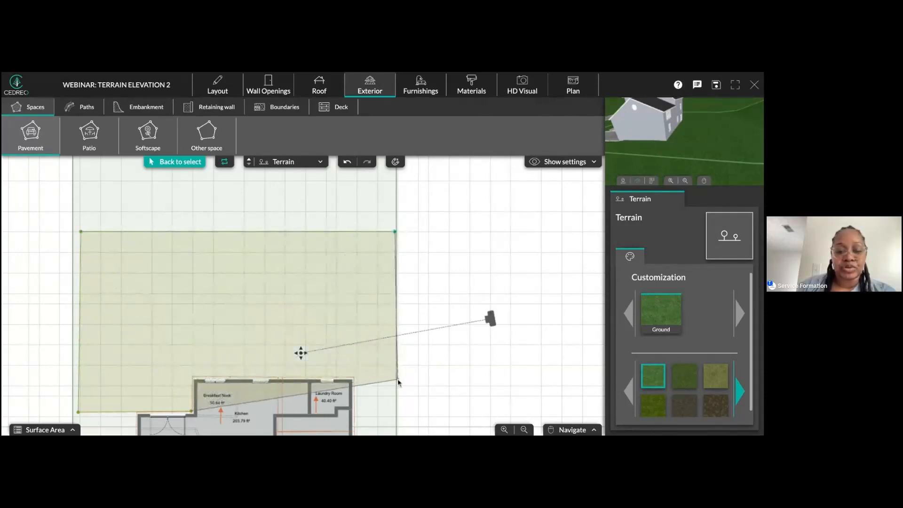
click(395, 412)
click(354, 412)
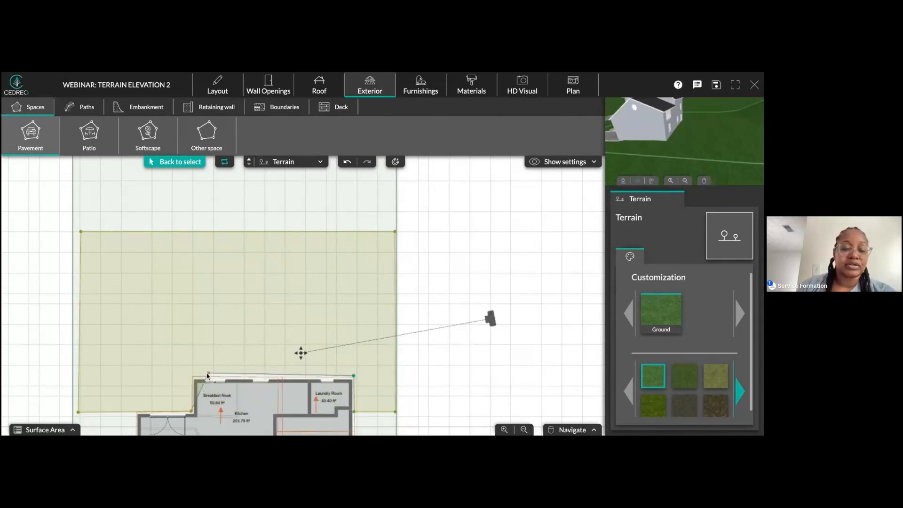
double_click(193, 378)
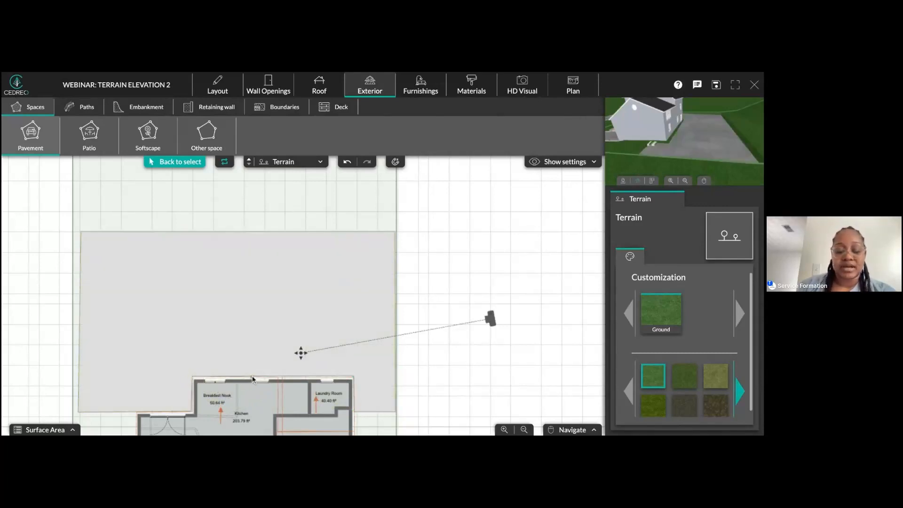
key(Escape)
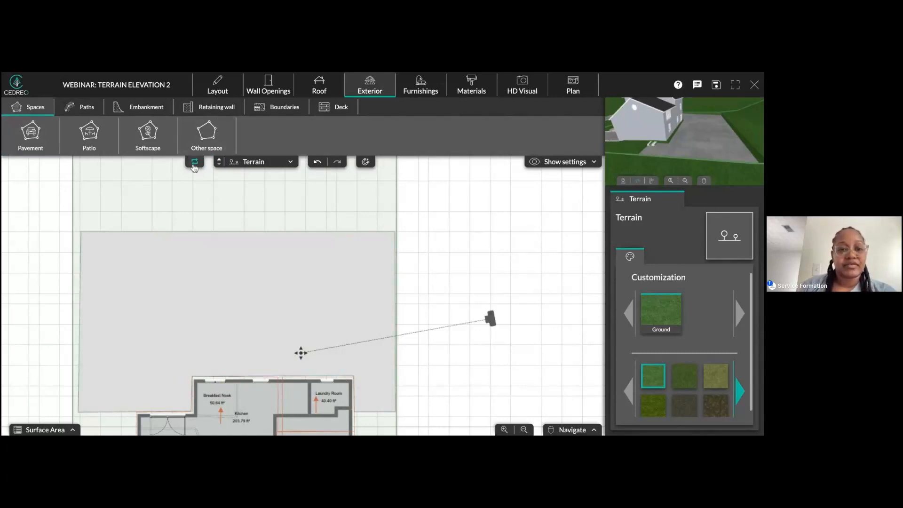
- Extend the rear pavement's outer edges to the side lot boundaries and check the paved backyard in the 3D view
click(265, 380)
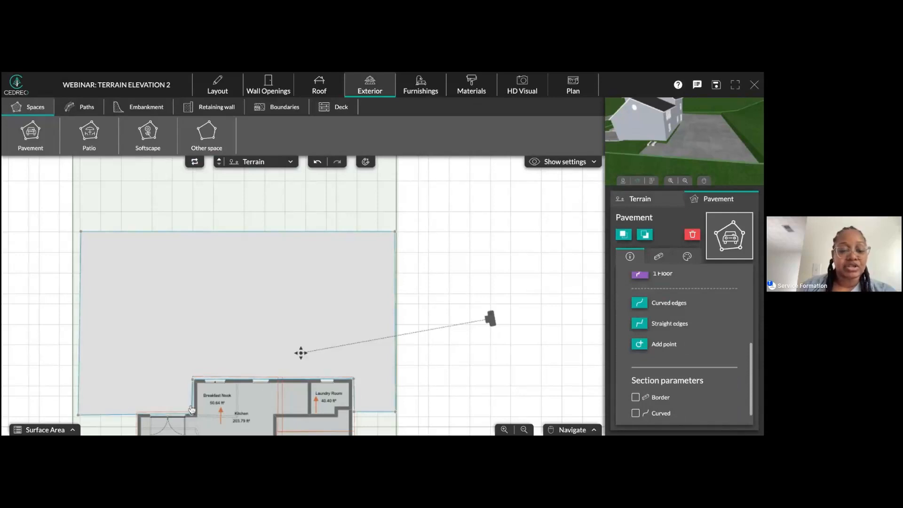
drag(80, 239, 77, 233)
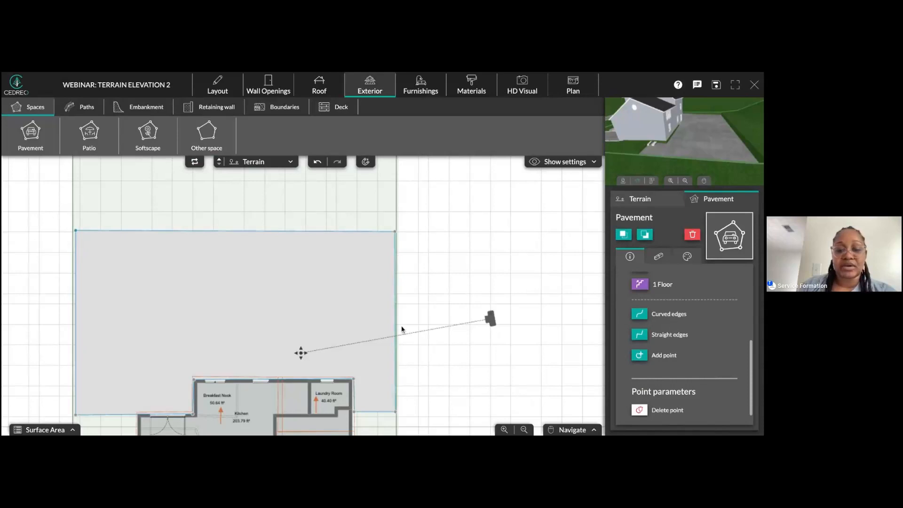
click(522, 86)
scroll(391, 294, down, 3)
drag(370, 307, 351, 343)
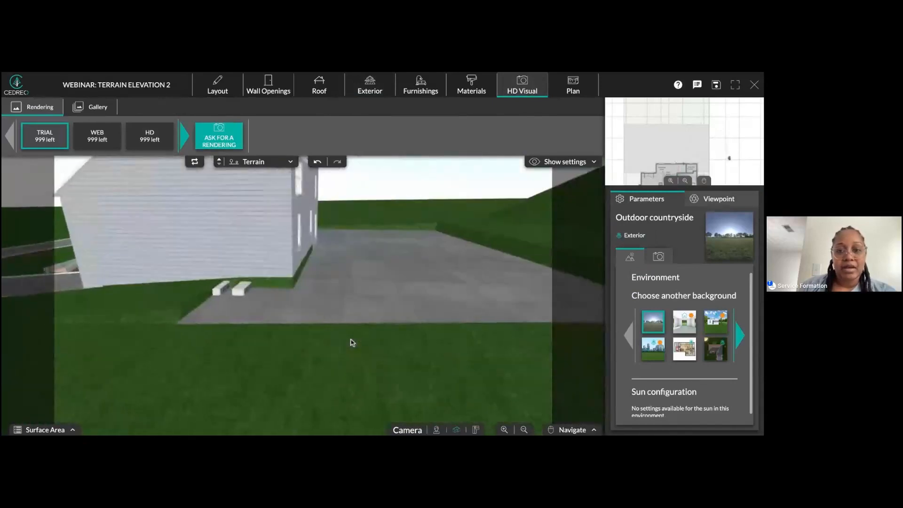
- Delete both outdoor air conditioner units standing beside the house
click(413, 79)
click(241, 291)
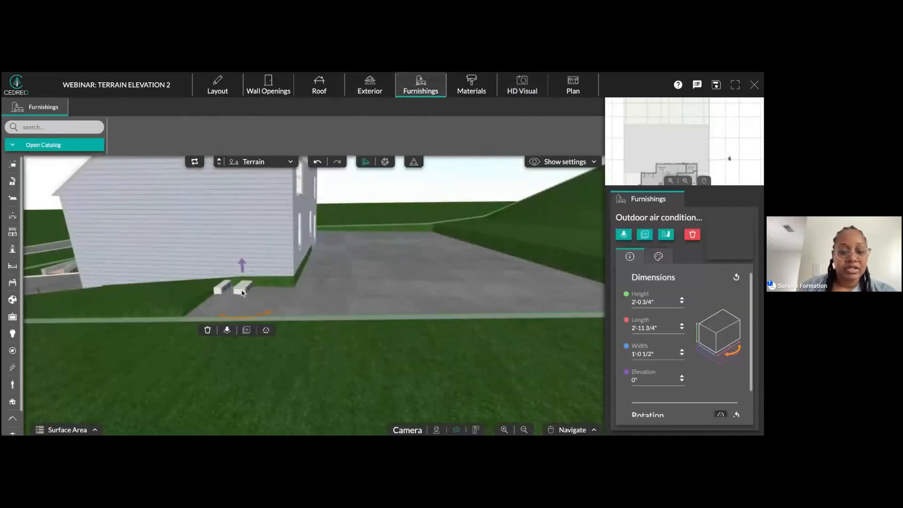
click(207, 330)
click(223, 290)
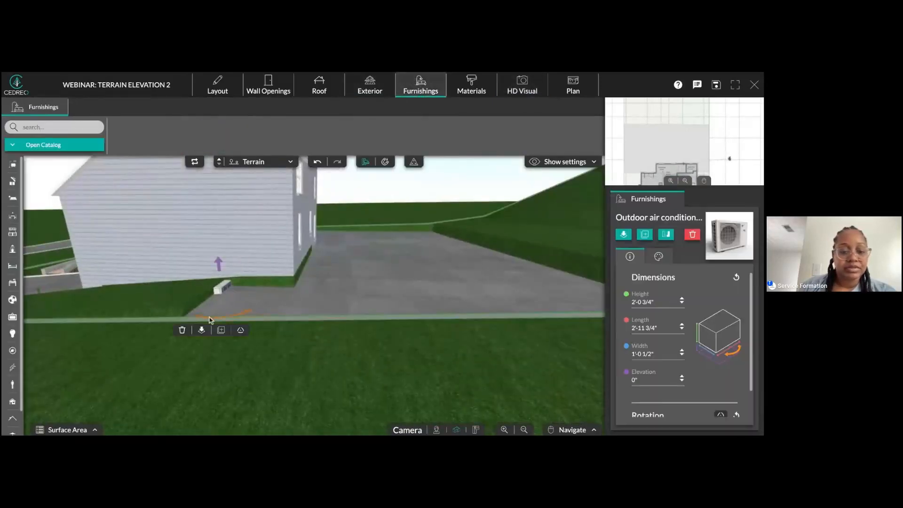
click(183, 331)
- Align the pavement's inner edges and corners with the outer walls of the Laundry Room and Breakfast Nook, and check the result in 3D
drag(351, 296, 372, 303)
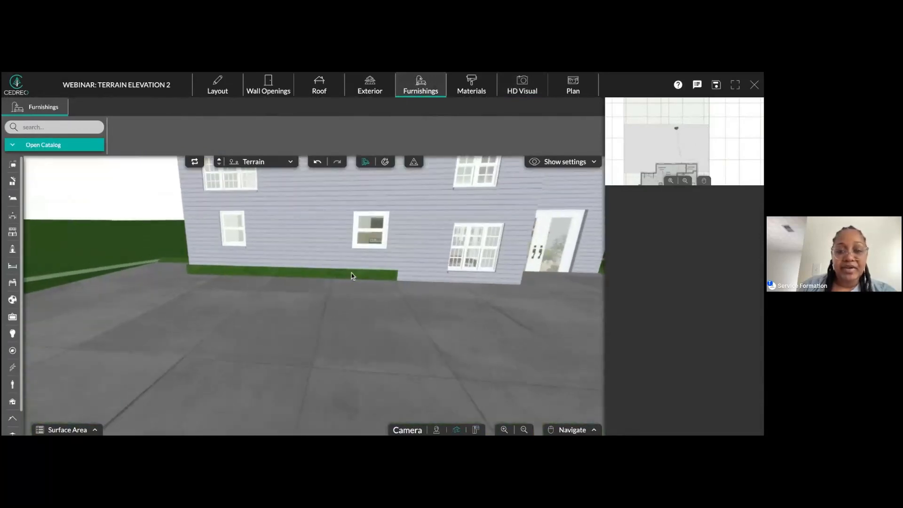
click(370, 87)
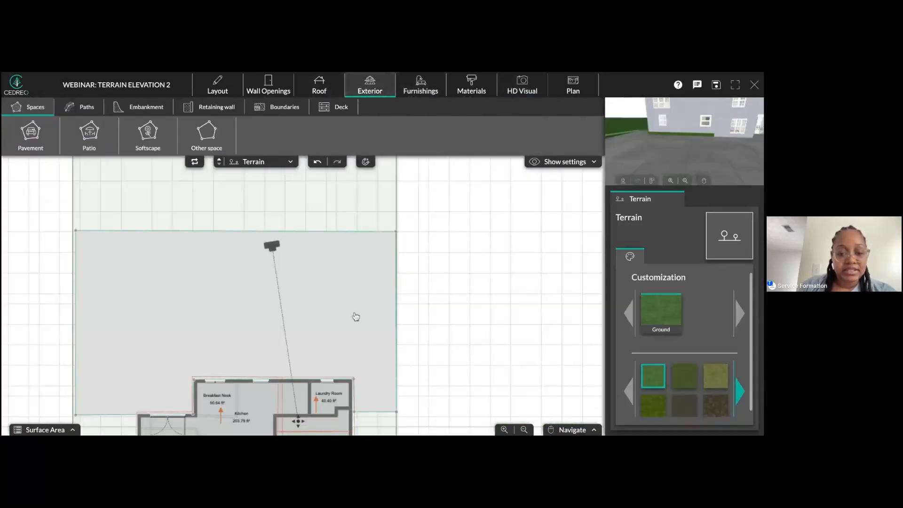
scroll(356, 316, up, 5)
scroll(317, 256, up, 1)
drag(395, 278, 360, 267)
click(376, 344)
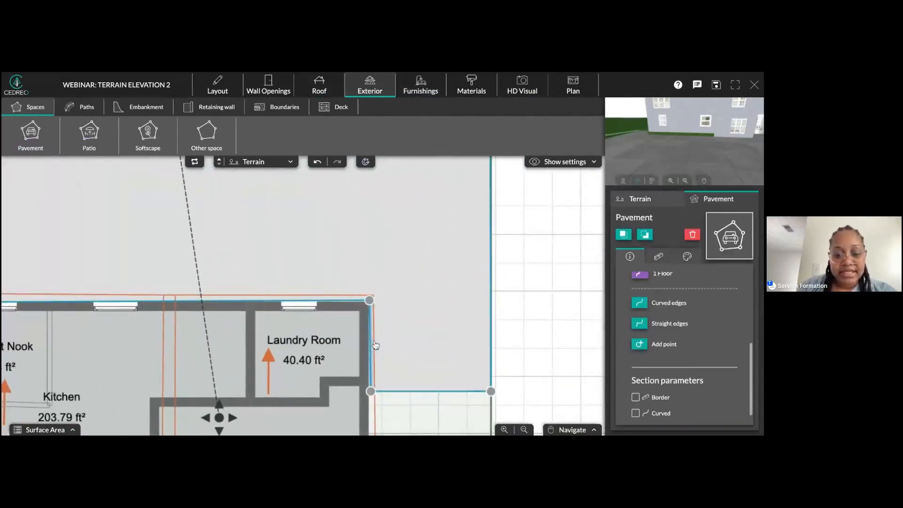
drag(318, 300, 318, 301)
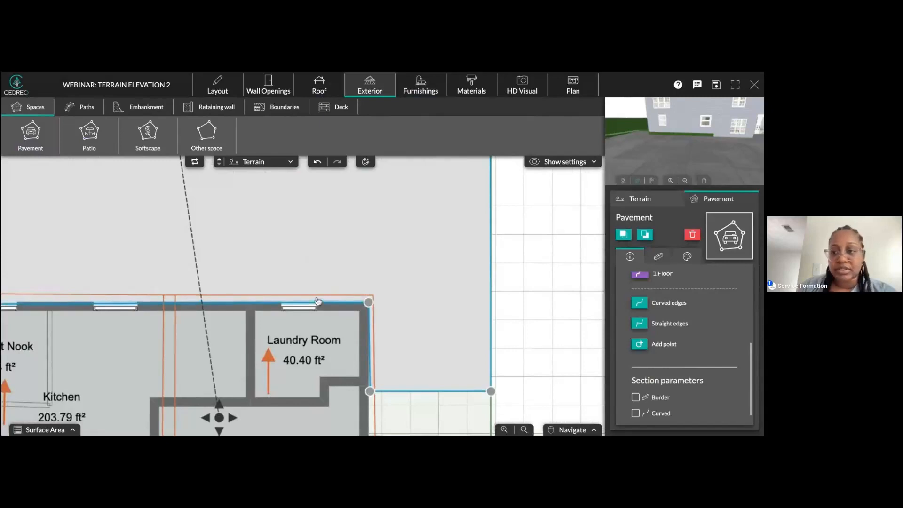
drag(119, 285, 333, 280)
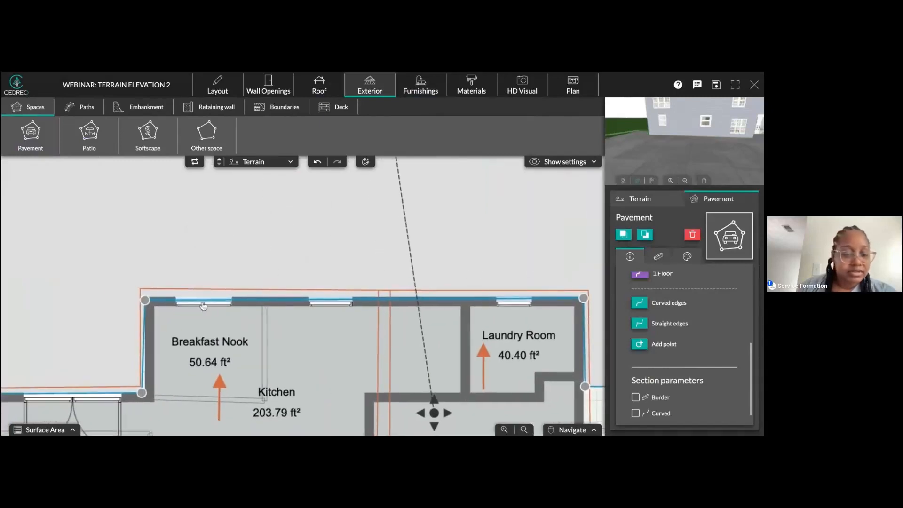
click(143, 393)
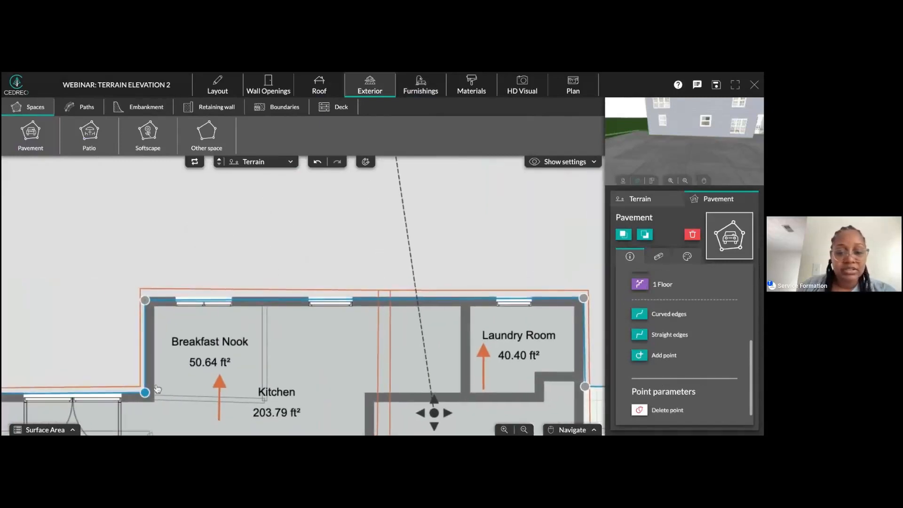
drag(174, 266, 327, 257)
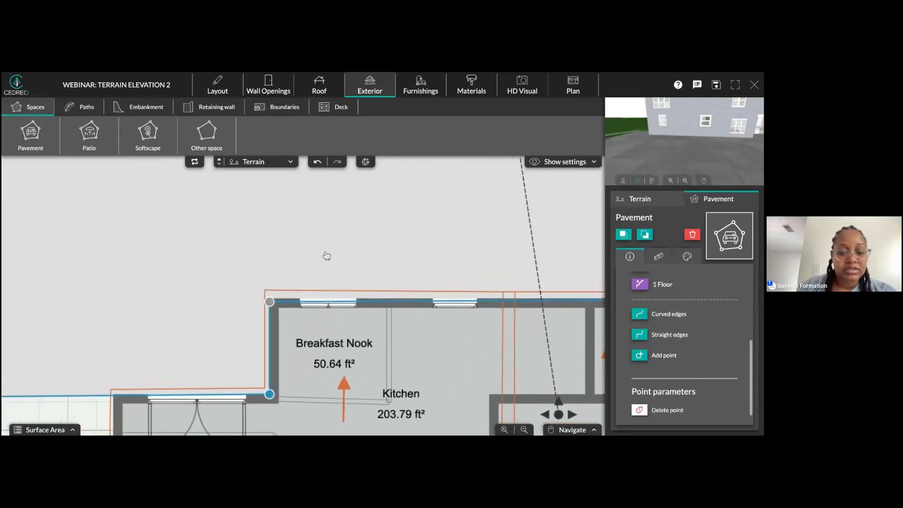
click(512, 88)
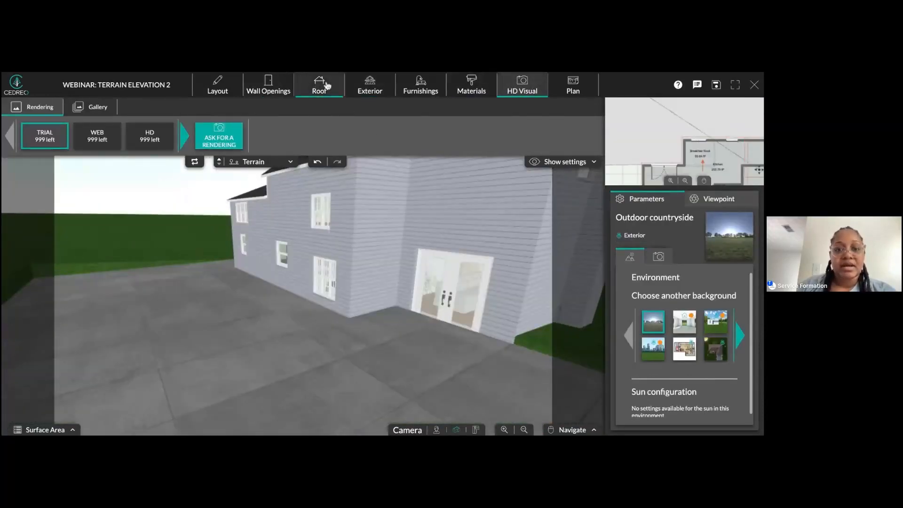
- Lower the horizontal pavement behind the house to ground level, at an elevation of -2'-4", and check its edge against the slope
click(370, 86)
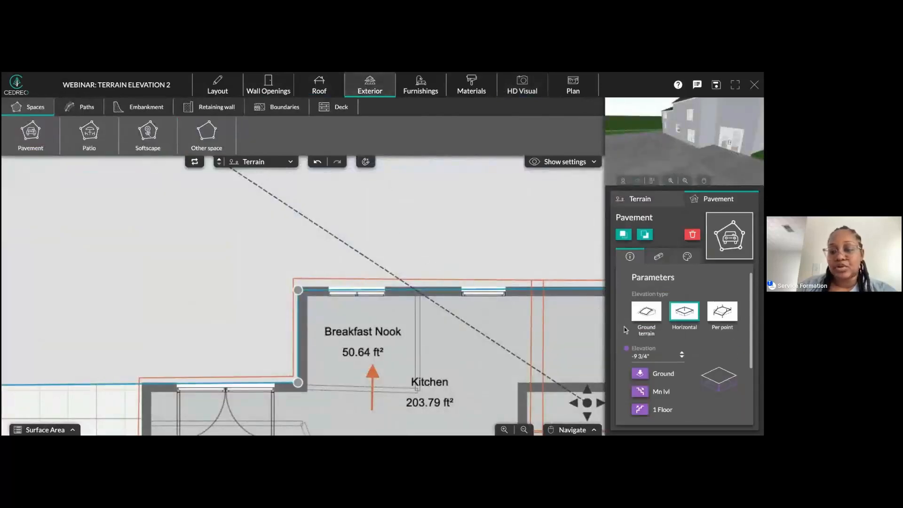
scroll(684, 356, down, 1)
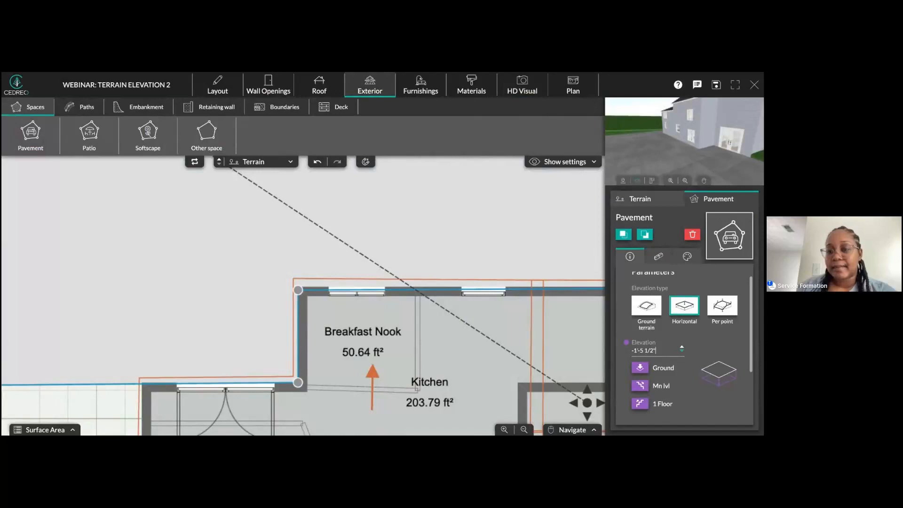
click(642, 371)
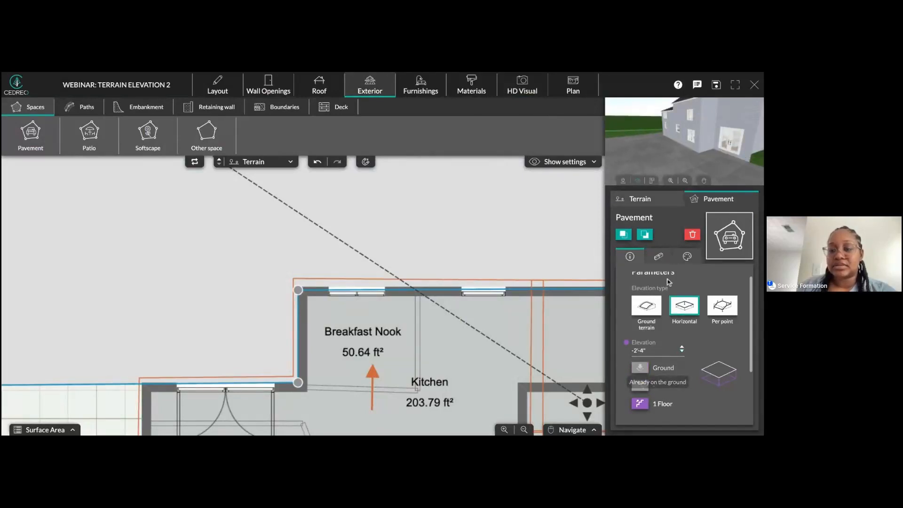
drag(692, 155, 659, 158)
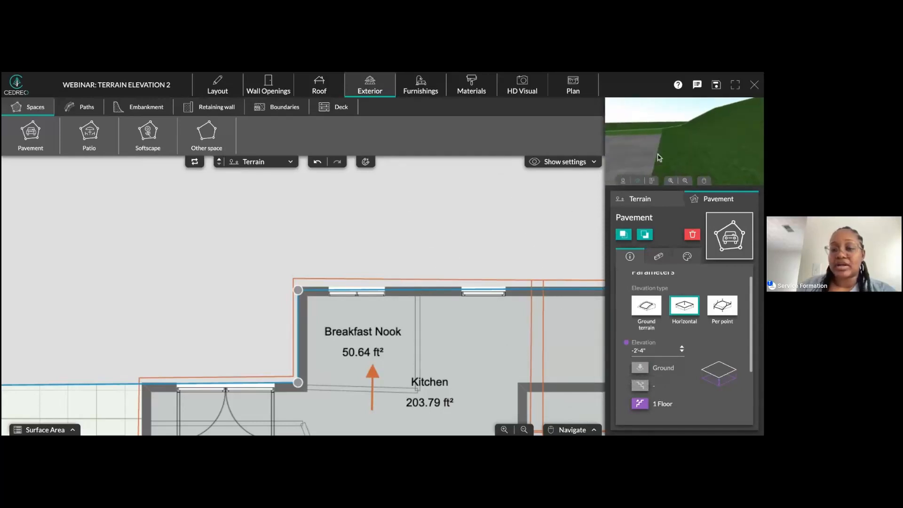
- Add retaining walls along the rear pavement's back edge and both side edges
scroll(365, 231, down, 2)
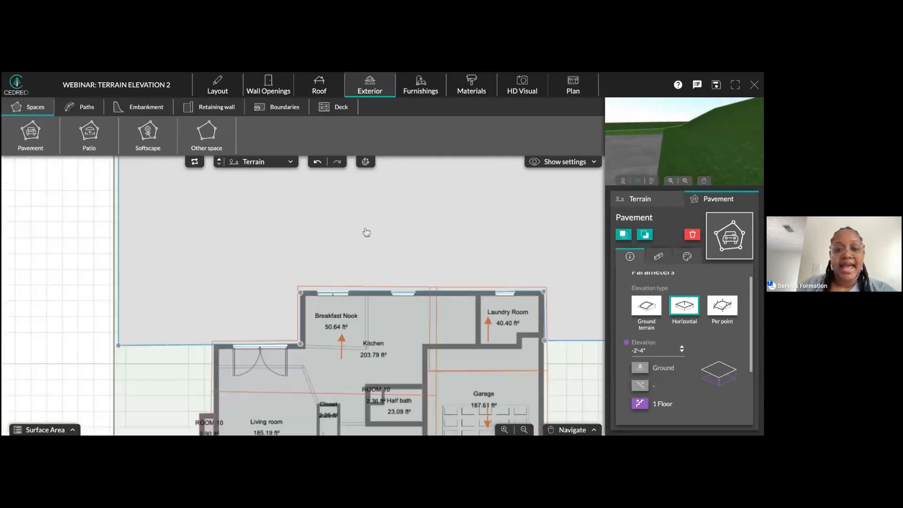
scroll(387, 195, up, 8)
right_drag(413, 298, 396, 373)
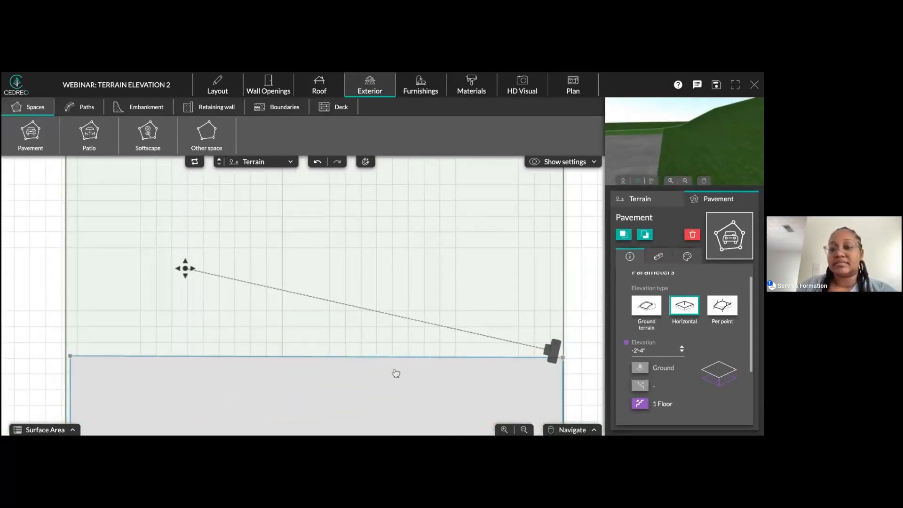
scroll(674, 133, down, 1)
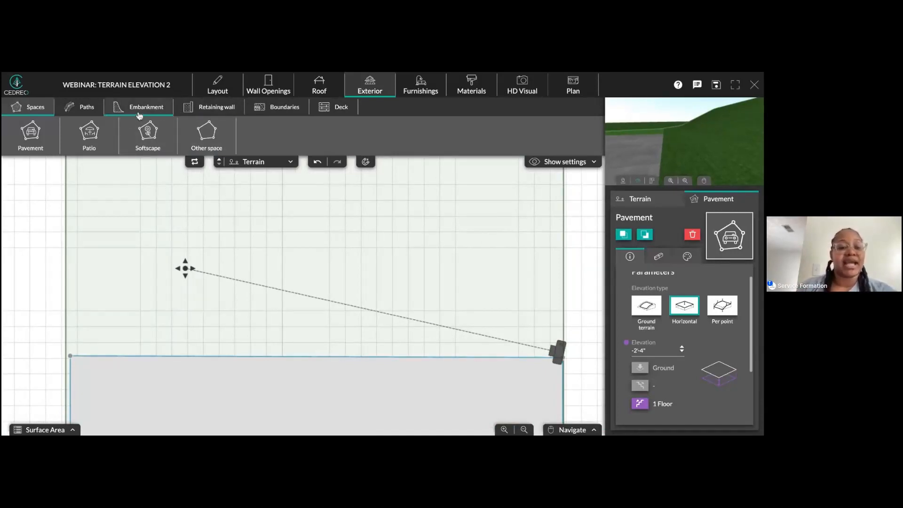
click(214, 108)
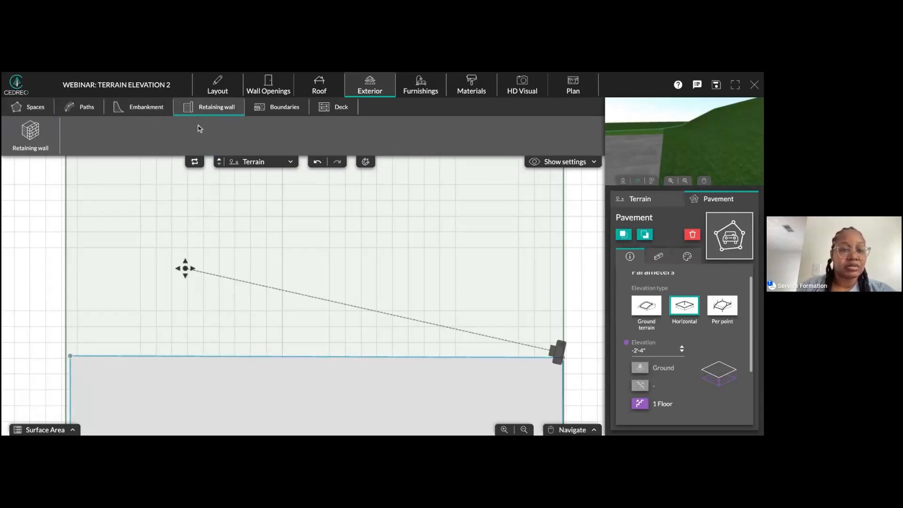
click(30, 134)
click(82, 362)
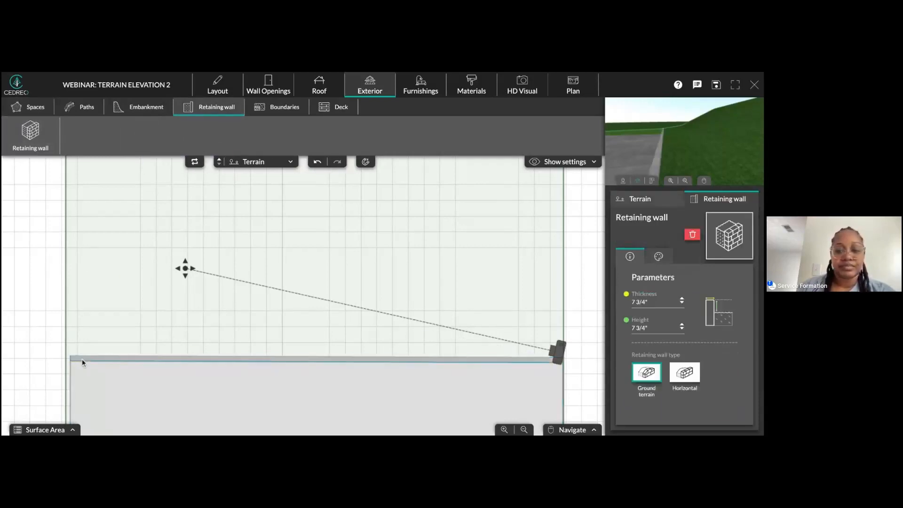
scroll(309, 341, down, 3)
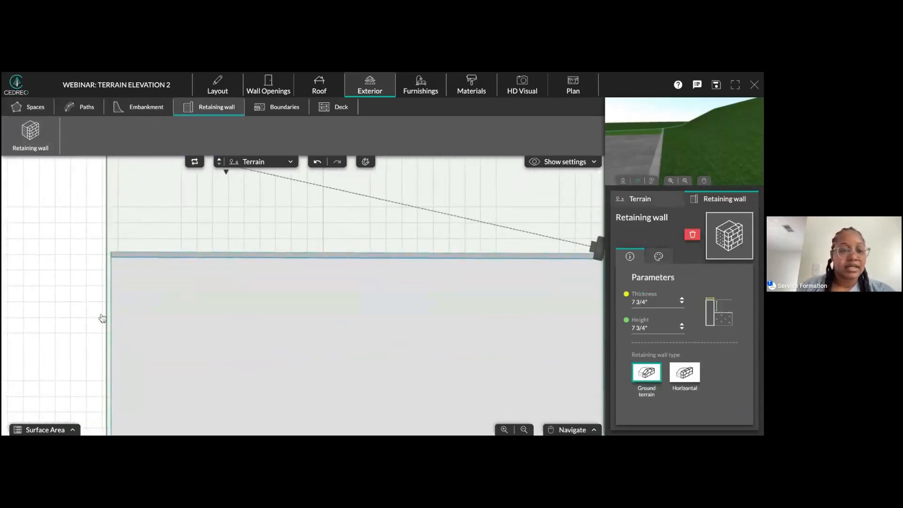
click(30, 134)
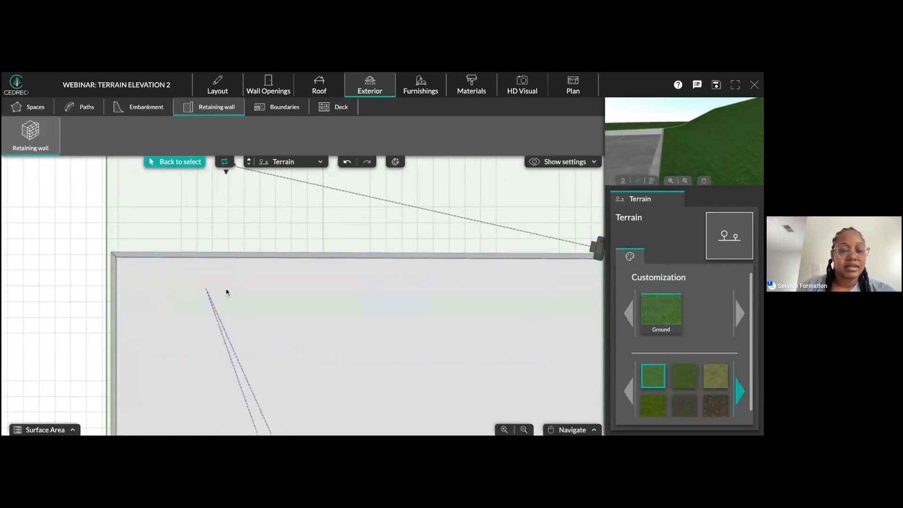
scroll(273, 294, right, 5)
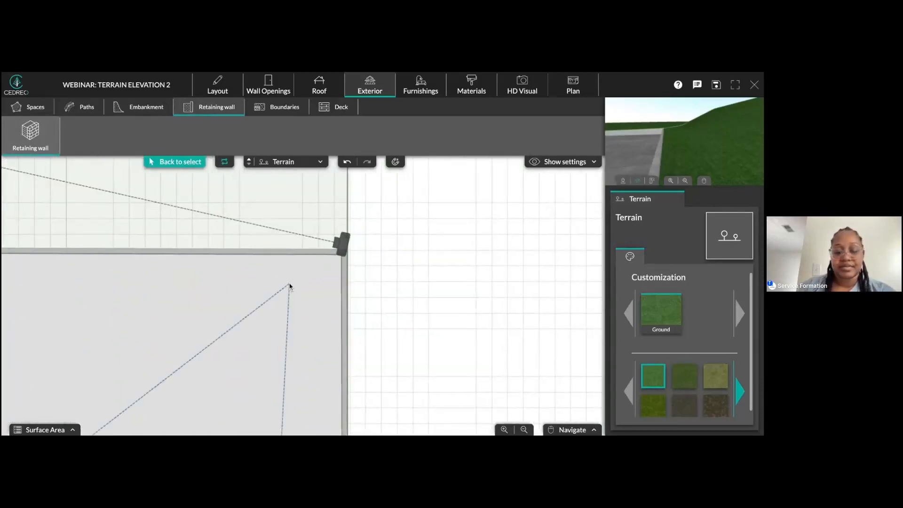
key(Escape)
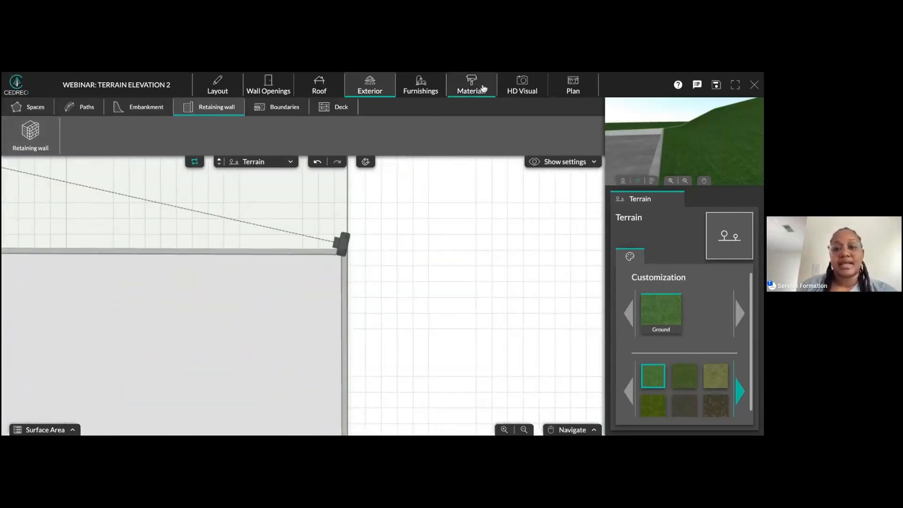
- Set the rear pavement's elevation to -2'-2" and check the pavement and its retaining walls in the 3D view
click(310, 249)
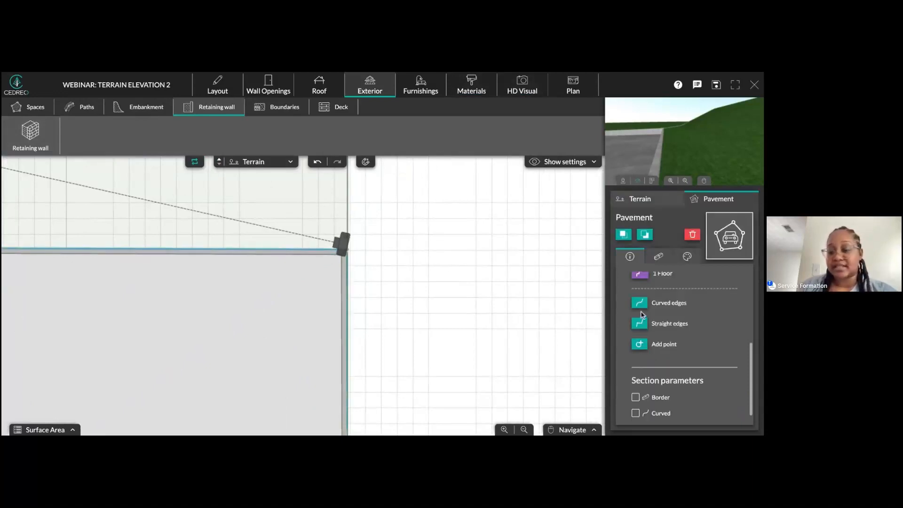
scroll(648, 371, up, 5)
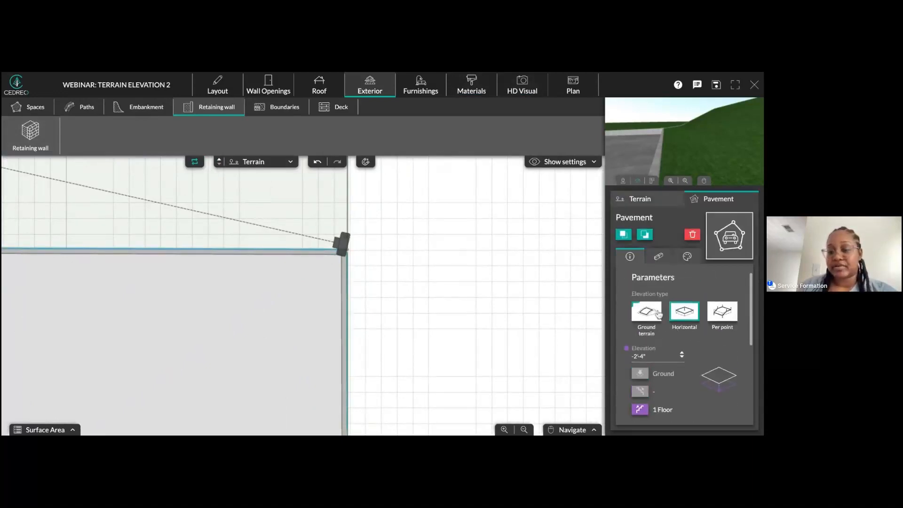
scroll(675, 367, down, 5)
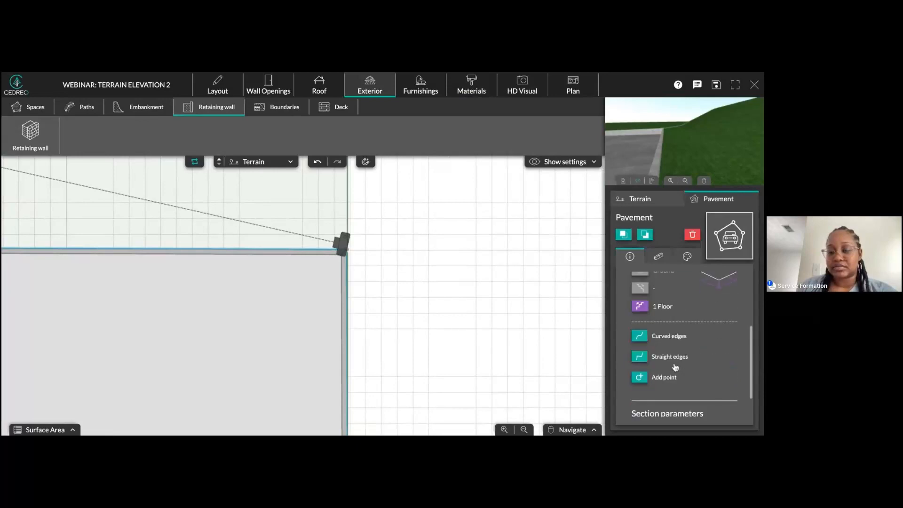
scroll(672, 362, up, 3)
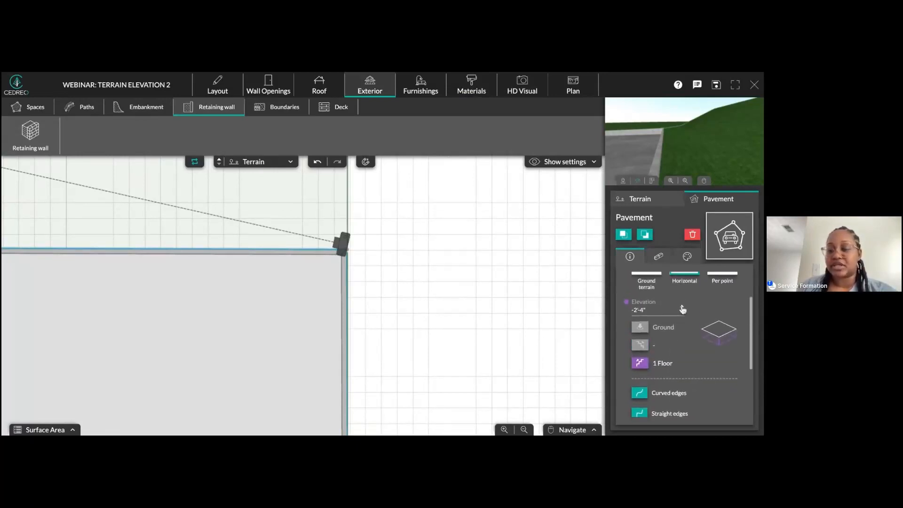
scroll(680, 309, up, 2)
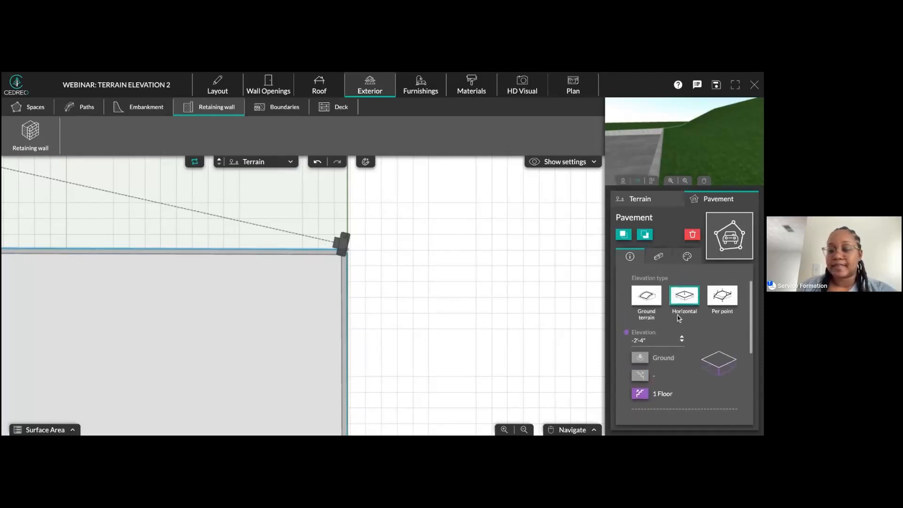
click(682, 338)
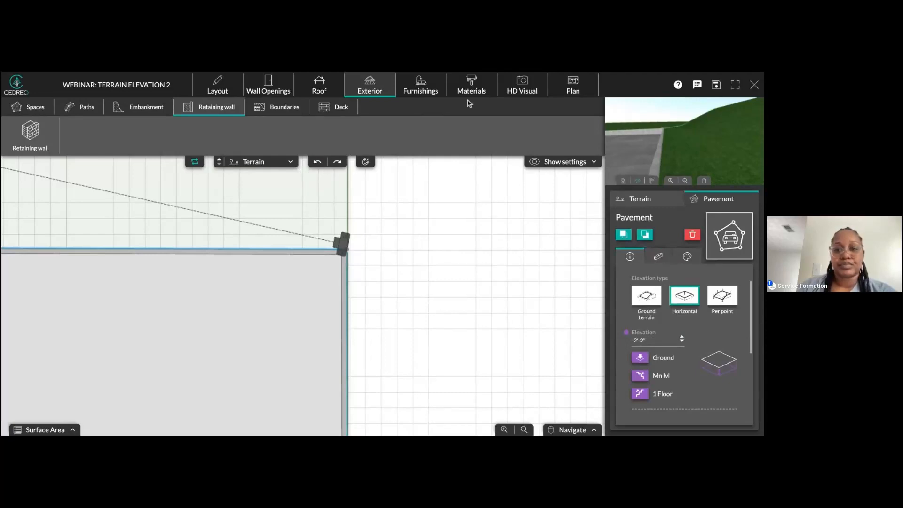
click(522, 87)
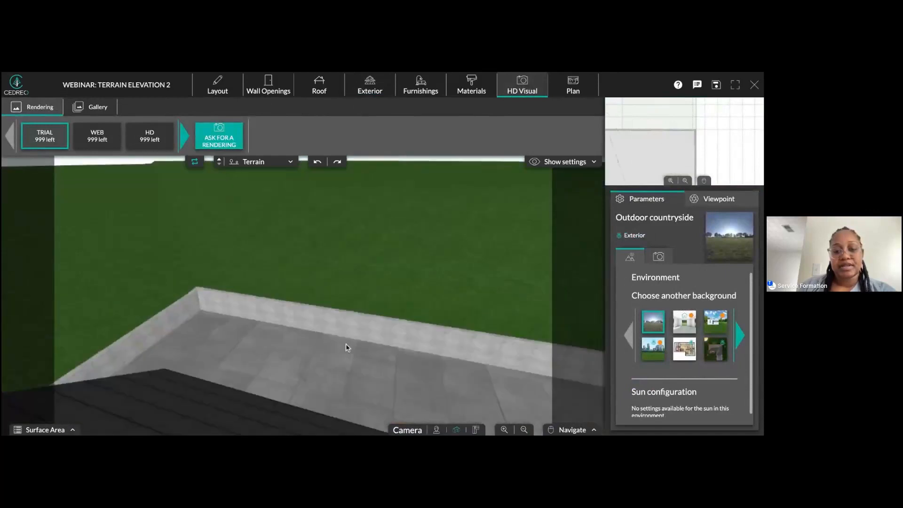
scroll(469, 344, up, 5)
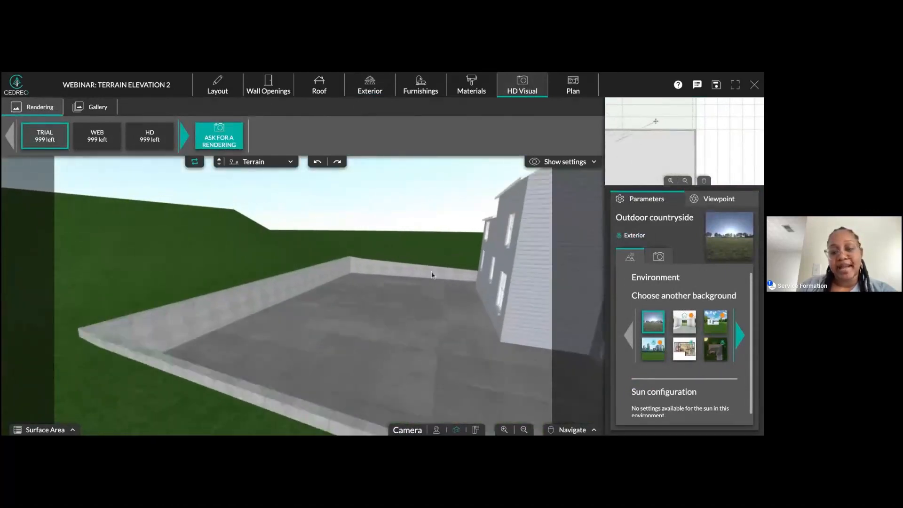
scroll(477, 357, down, 5)
scroll(457, 354, up, 4)
drag(457, 354, 454, 321)
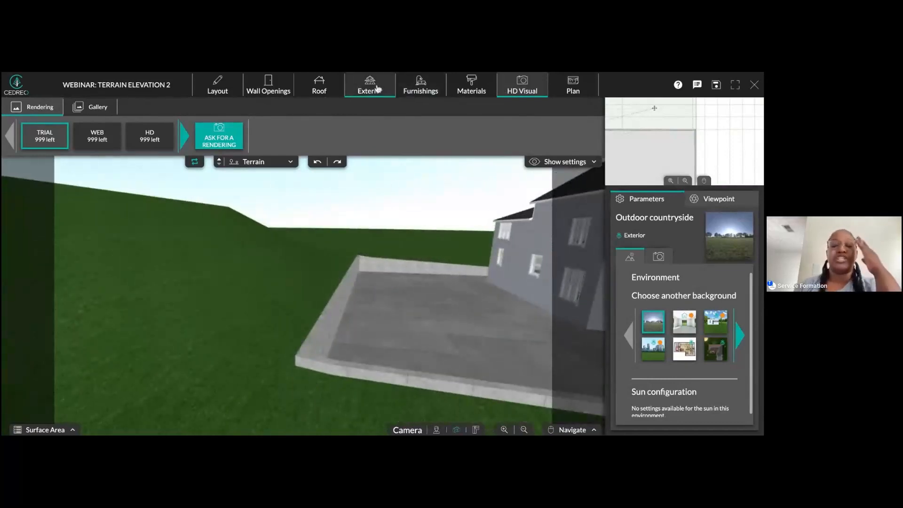
- Place several tall, narrow evergreen trees from the vegetation catalog on the slope behind the retaining wall
click(421, 87)
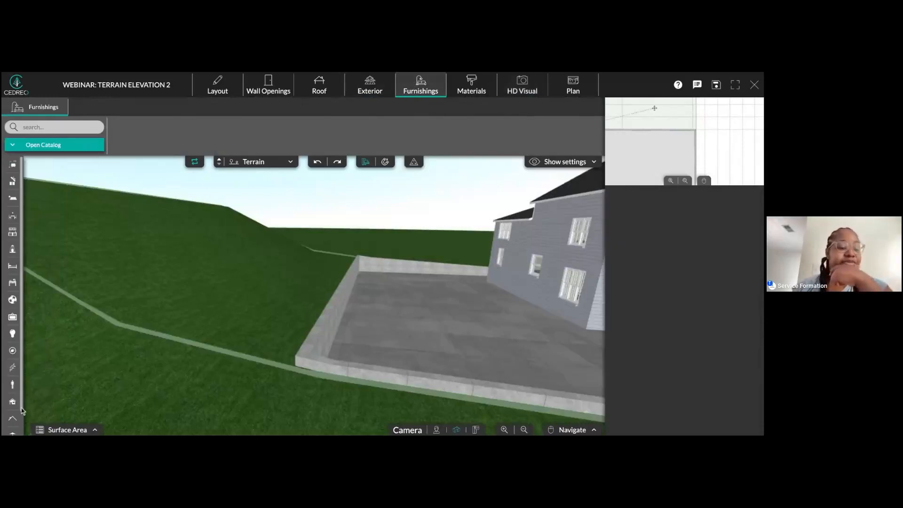
drag(22, 402, 21, 416)
click(12, 427)
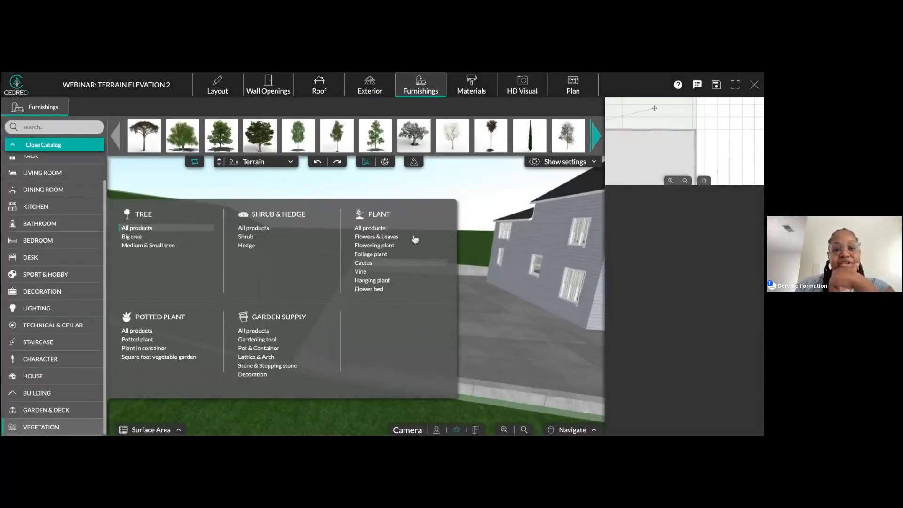
click(528, 144)
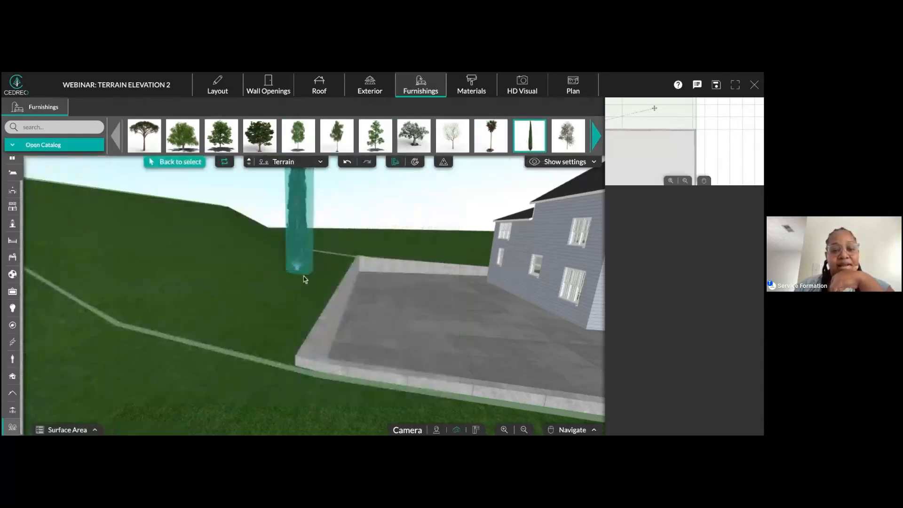
click(297, 268)
click(256, 299)
click(197, 236)
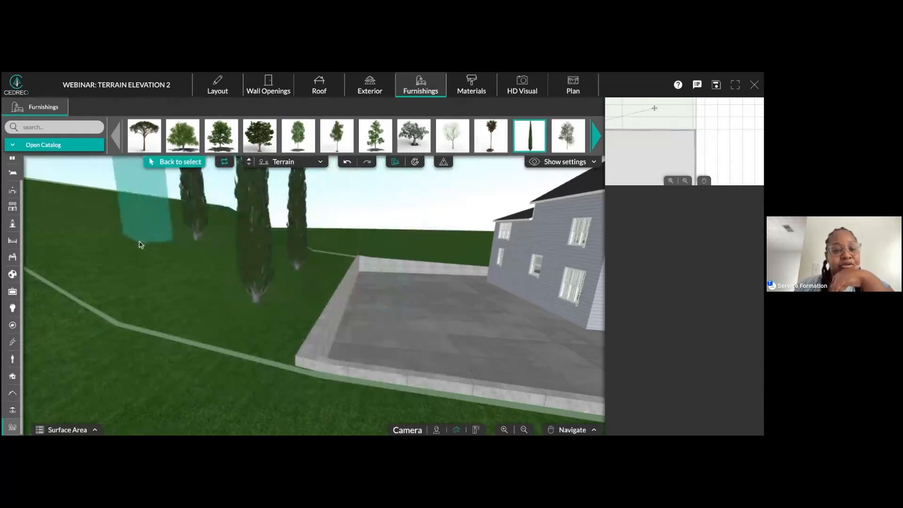
click(57, 237)
click(131, 267)
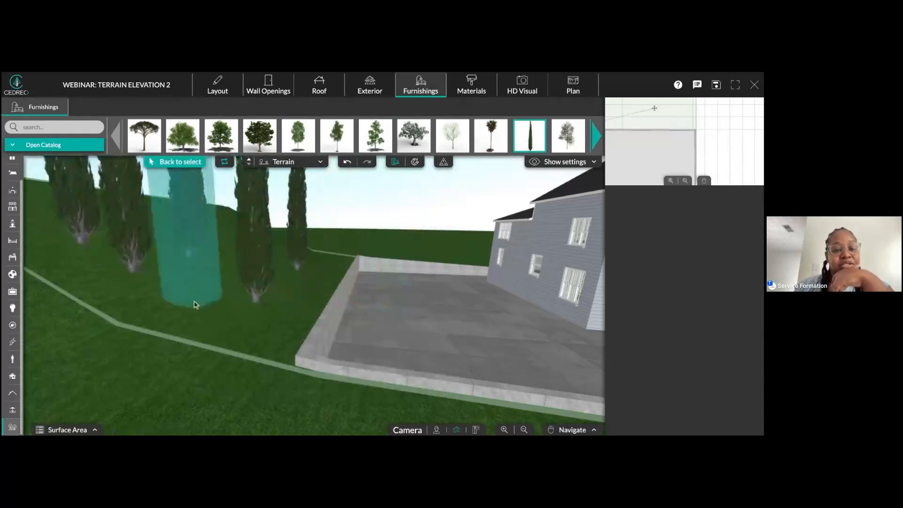
click(192, 295)
click(244, 320)
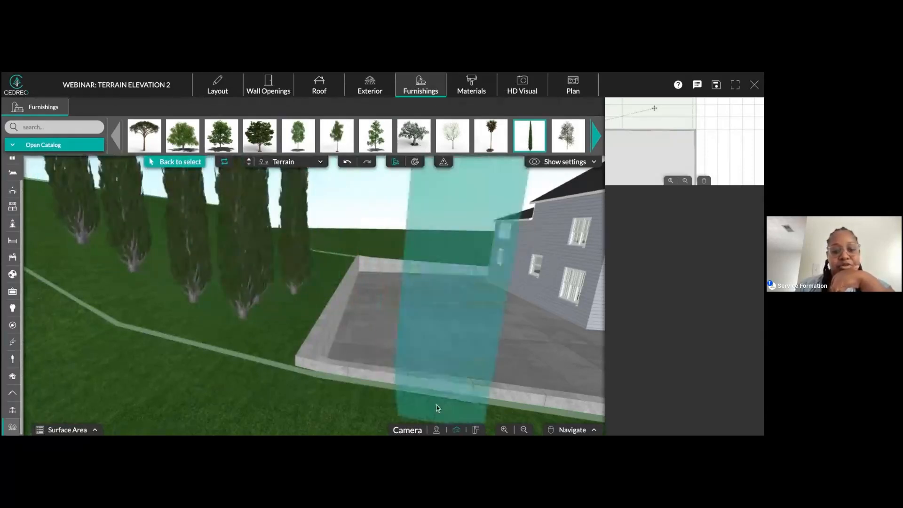
- Fill the strip behind the rear retaining wall with more of the narrow evergreens, scattered across the lot's full width in top view
click(476, 430)
right_drag(355, 258, 339, 414)
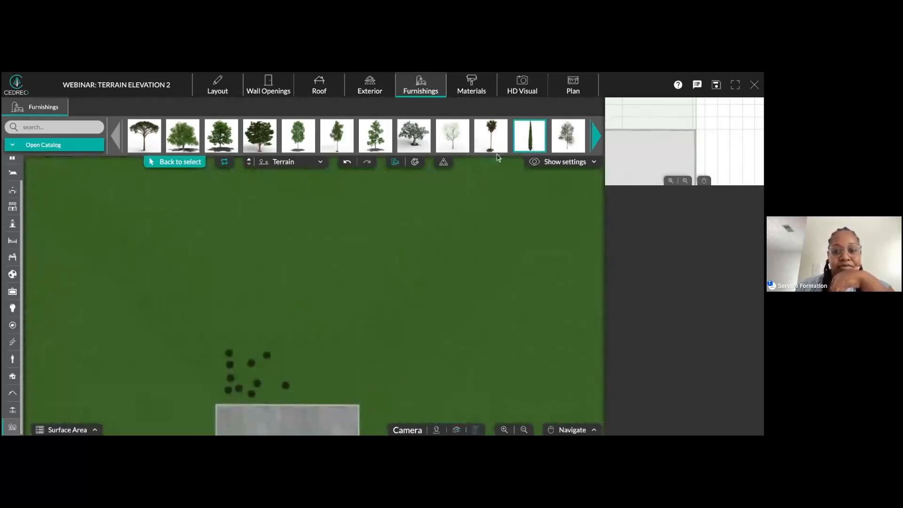
click(314, 380)
click(332, 387)
click(300, 395)
click(300, 359)
click(277, 373)
click(331, 367)
click(349, 372)
click(352, 397)
click(348, 344)
click(324, 346)
click(306, 345)
click(284, 346)
click(259, 345)
click(243, 344)
click(242, 370)
click(280, 368)
click(300, 376)
click(273, 394)
click(316, 365)
click(346, 360)
click(320, 395)
click(219, 392)
click(217, 376)
click(218, 352)
click(348, 386)
key(Escape)
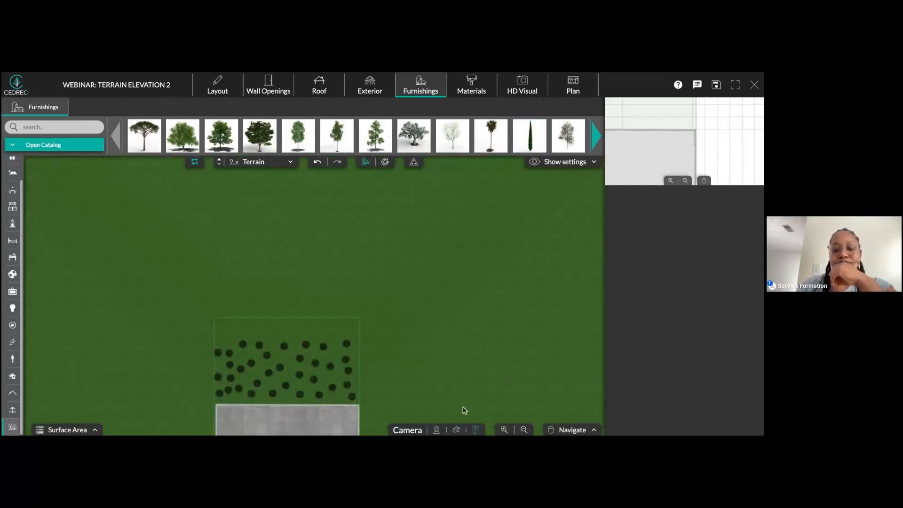
- Inspect the tree planting and walled backyard from several sides in 3D, and return to the exterior plan
click(457, 430)
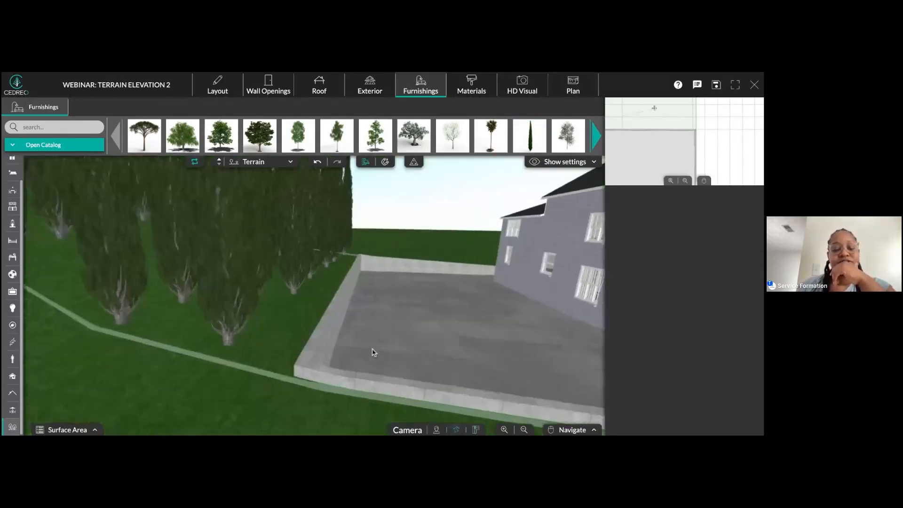
scroll(371, 349, down, 5)
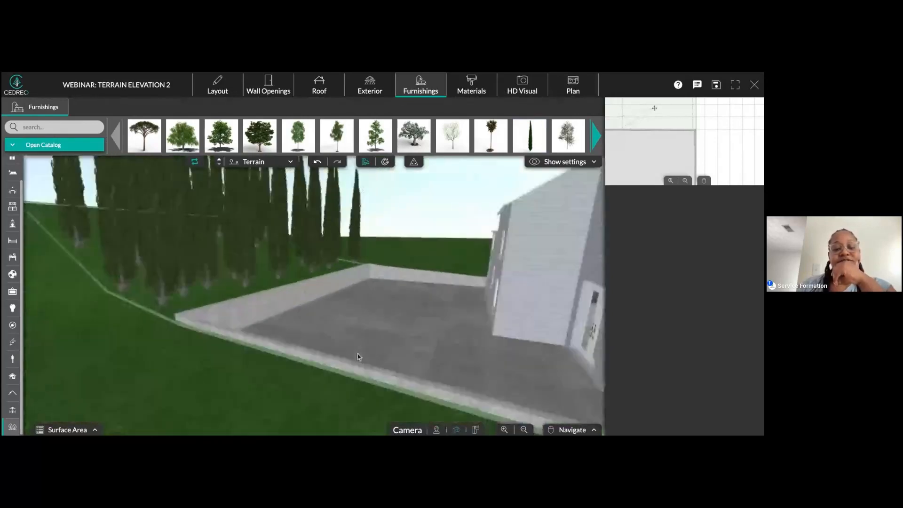
right_drag(367, 360, 508, 367)
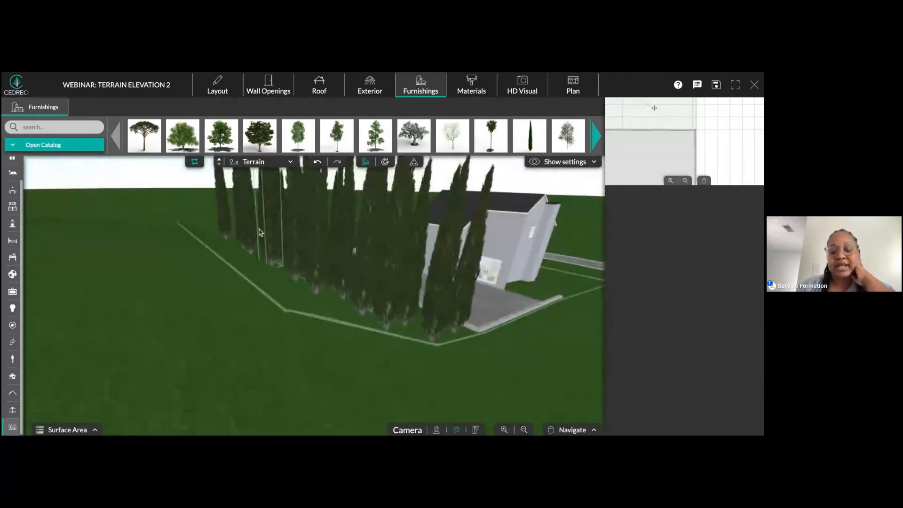
right_drag(342, 302, 385, 369)
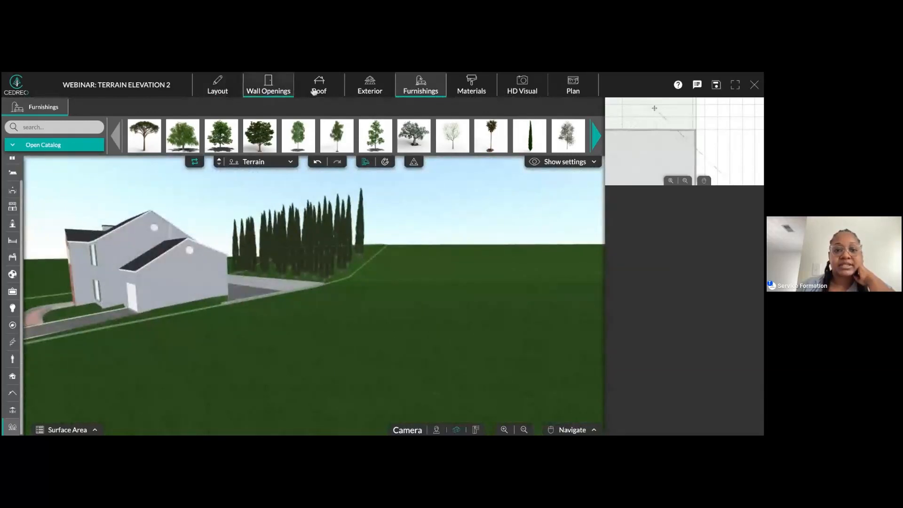
click(370, 87)
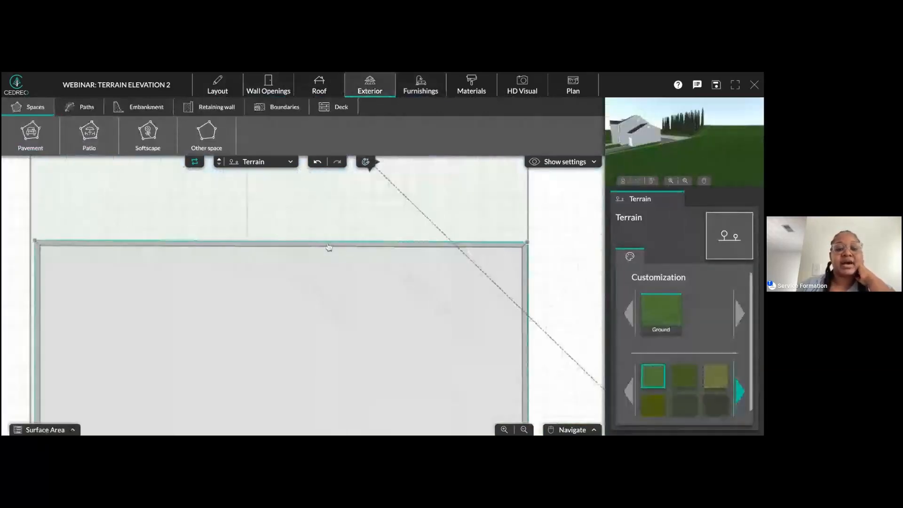
- Draw a roughly round softscape area on the front lawn, west of the curved entry path
scroll(328, 247, down, 3)
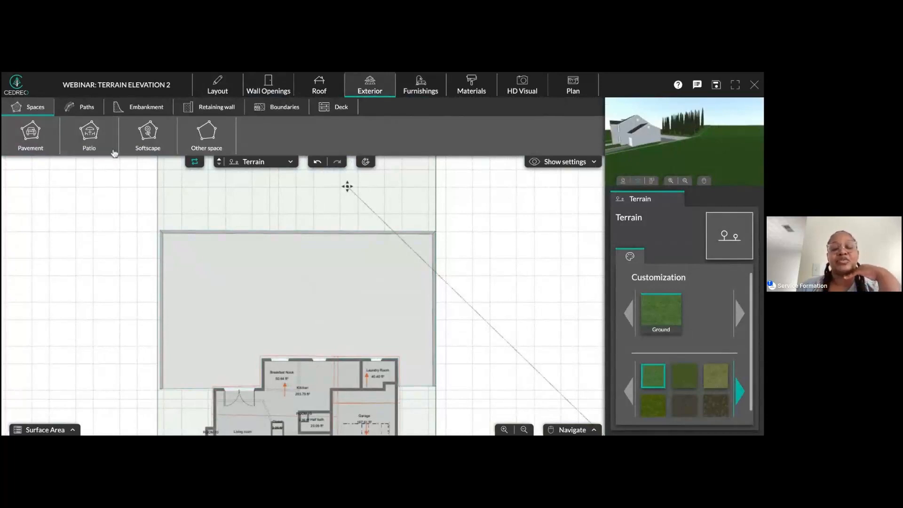
click(144, 136)
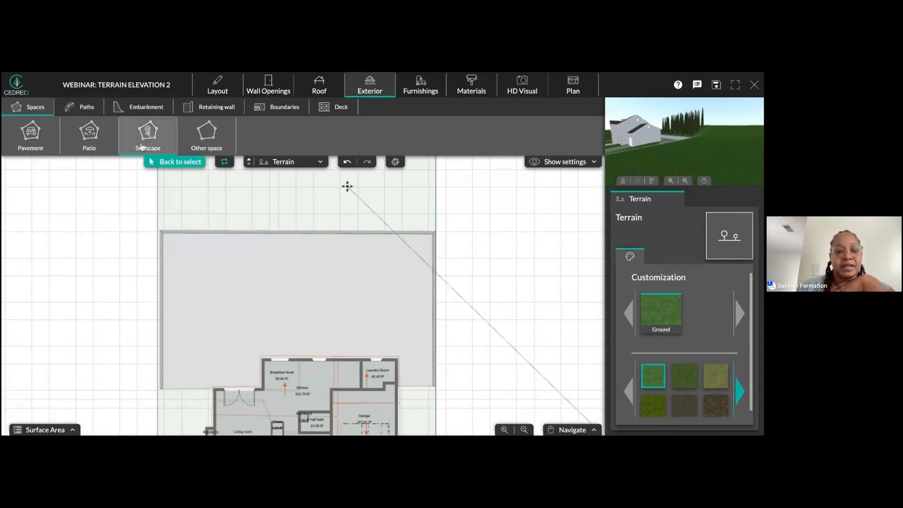
right_drag(402, 429, 367, 385)
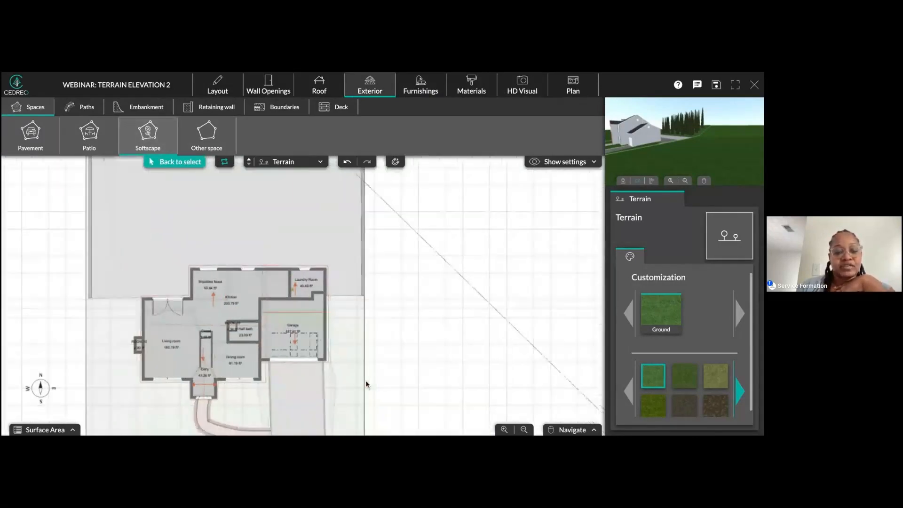
key(Right)
key(Right)
key(Right)
key(Right)
key(Down)
key(Down)
key(Left)
key(Left)
key(Left)
key(Left)
key(Left)
key(Left)
key(Left)
key(Down)
key(Down)
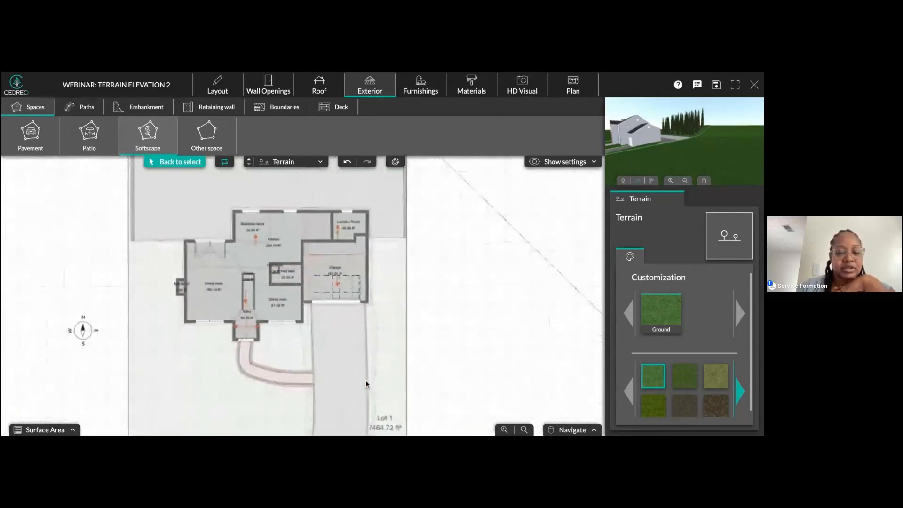
right_drag(367, 385, 375, 372)
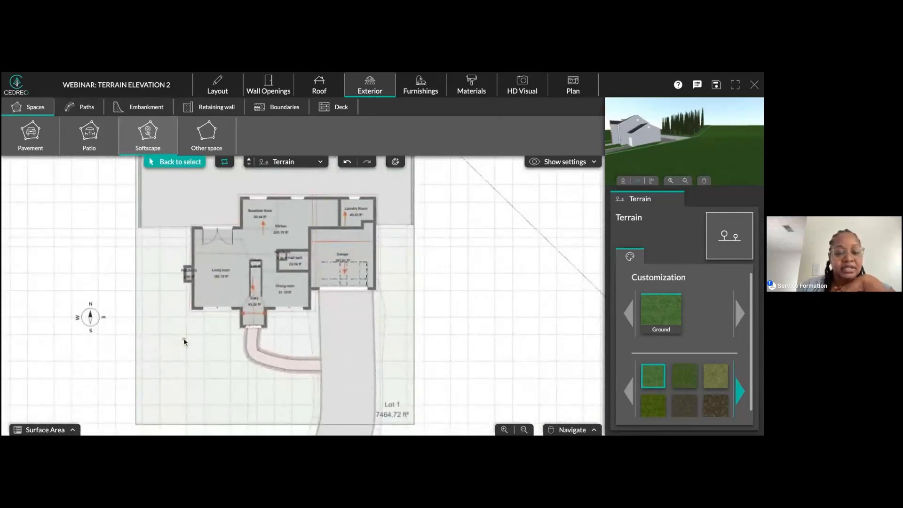
click(154, 361)
click(156, 392)
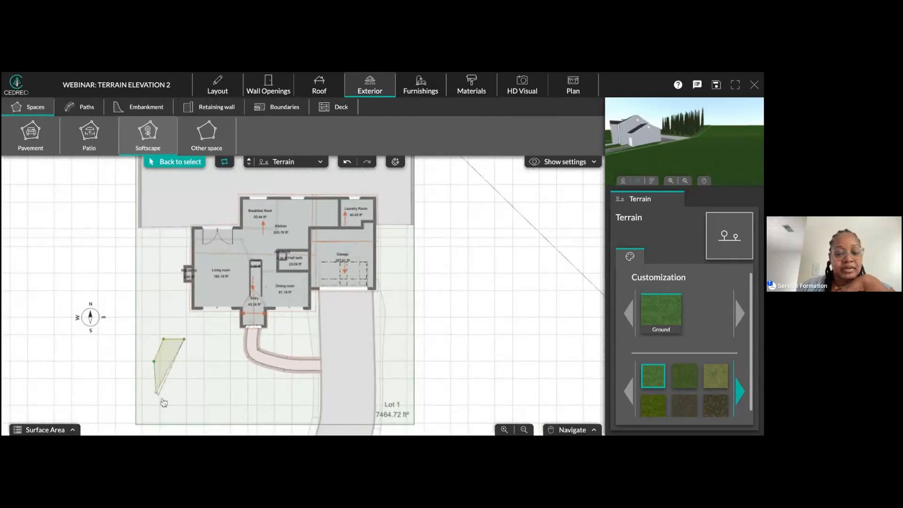
click(186, 406)
click(218, 407)
click(243, 386)
click(242, 366)
click(240, 343)
click(229, 330)
double_click(202, 331)
key(Escape)
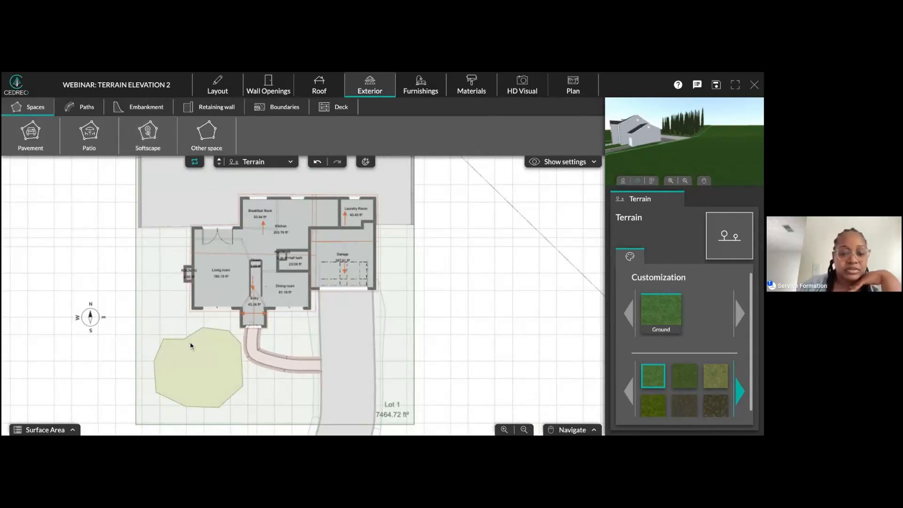
- Even out the softscape's outline by moving its north and southeast points, and view the front yard in 3D
click(185, 344)
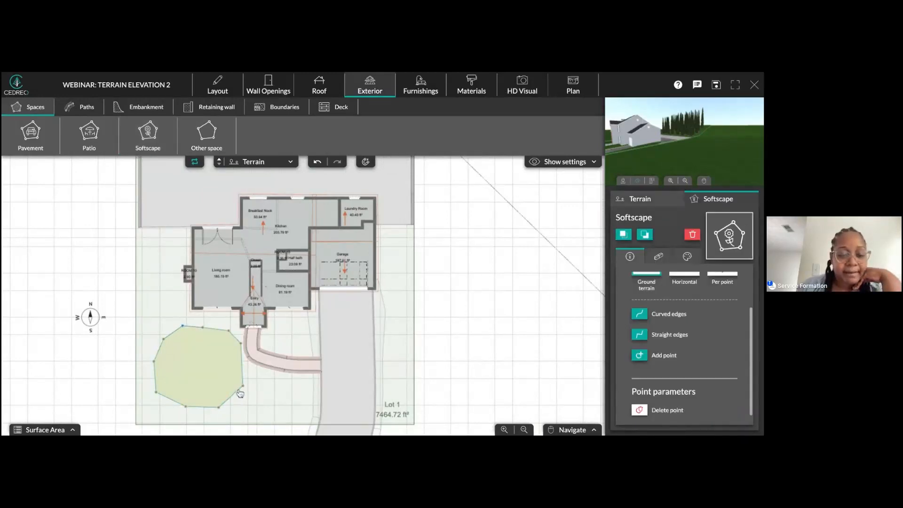
drag(244, 386, 218, 404)
click(209, 383)
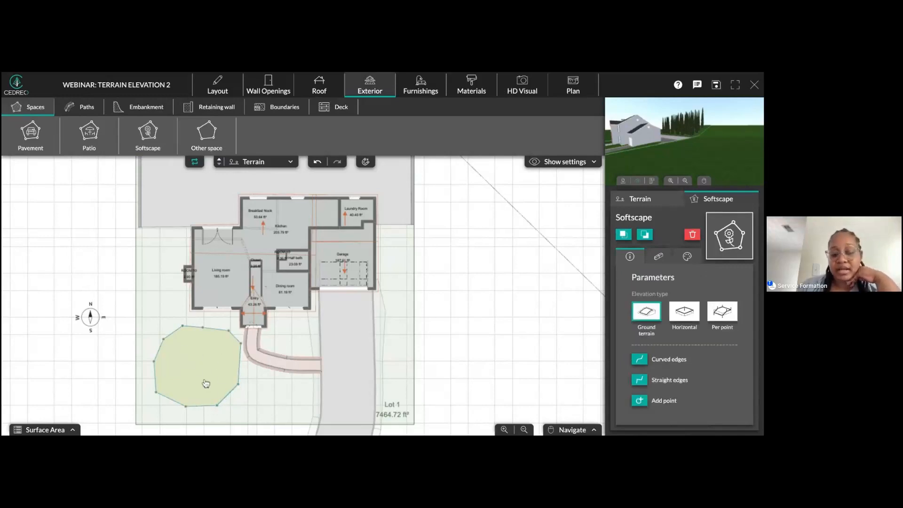
drag(677, 135, 714, 150)
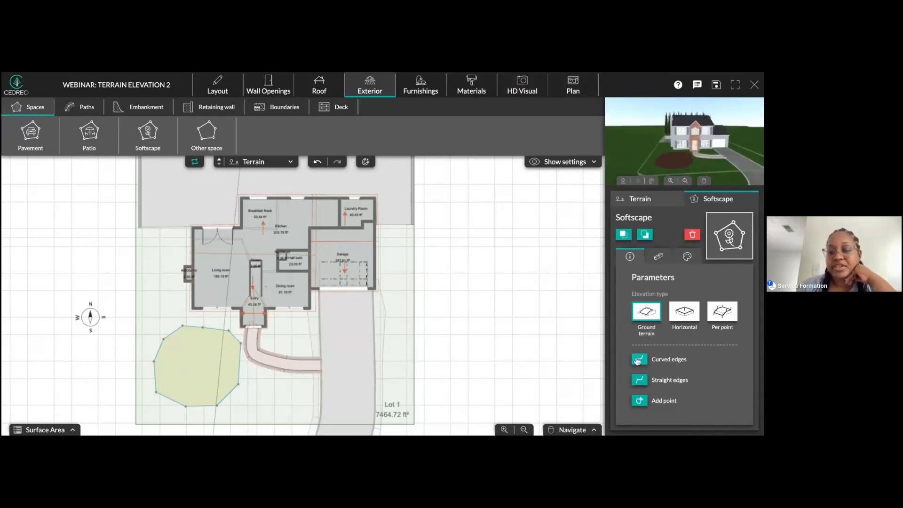
- Give the softscape curved edges and adjust its north and east points for a rounder outline
click(637, 361)
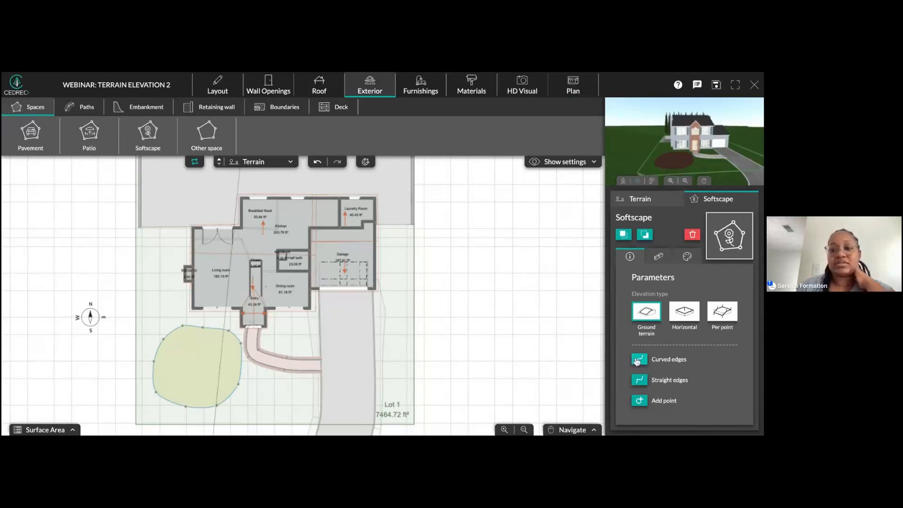
click(203, 330)
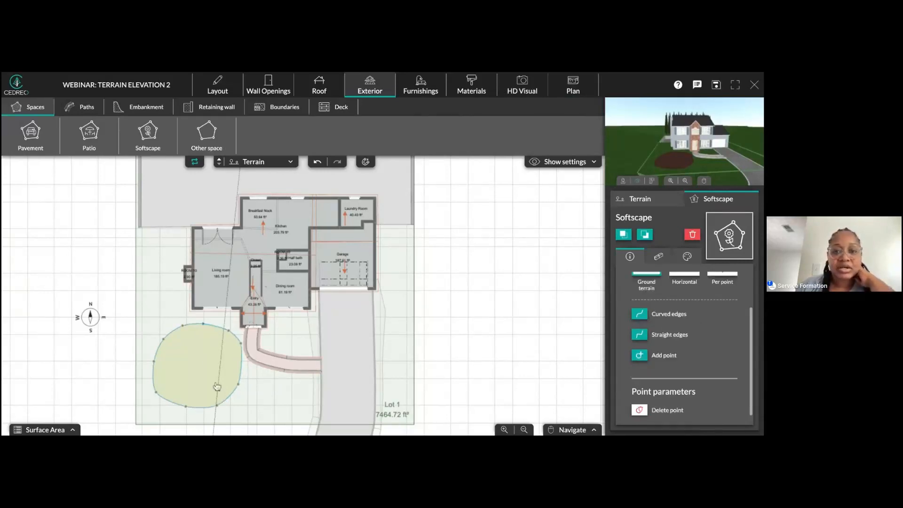
drag(238, 385, 240, 383)
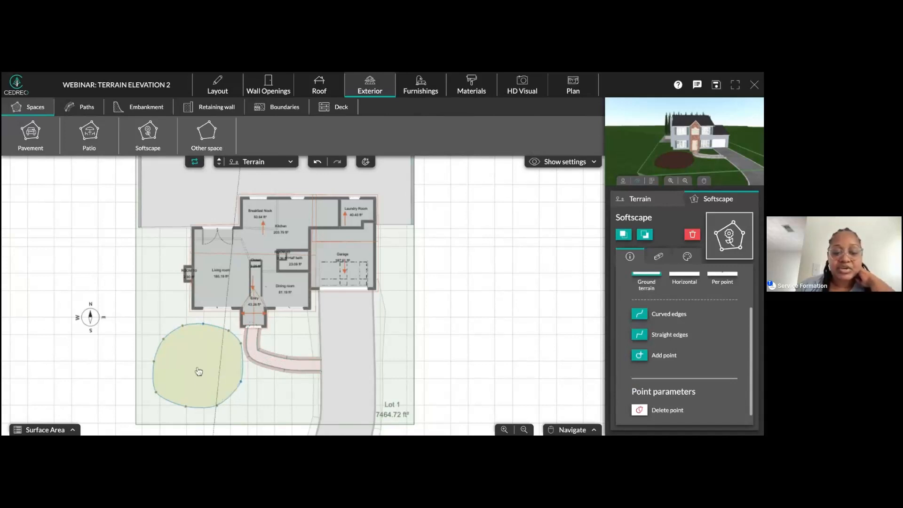
click(639, 358)
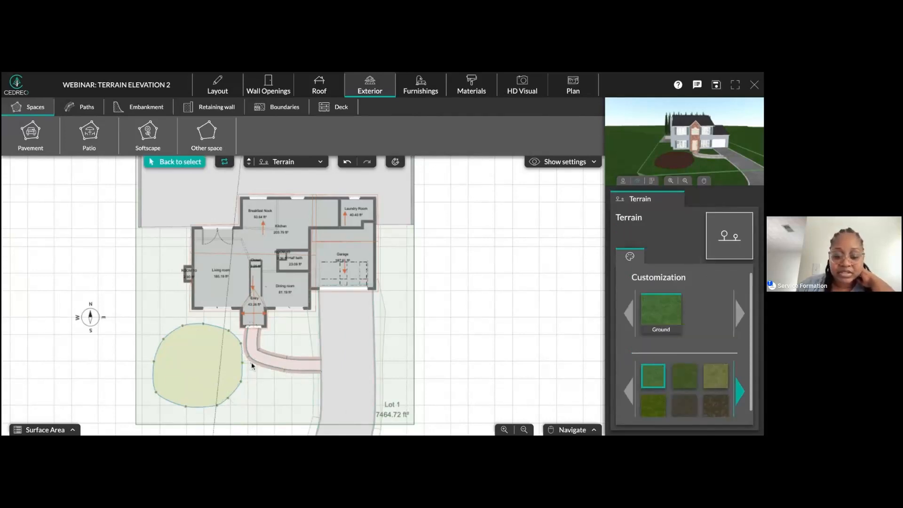
key(Escape)
scroll(252, 364, down, 4)
scroll(222, 367, up, 3)
scroll(319, 348, up, 1)
mouse_move(332, 333)
mouse_down()
mouse_move(275, 338)
mouse_move(336, 337)
mouse_up()
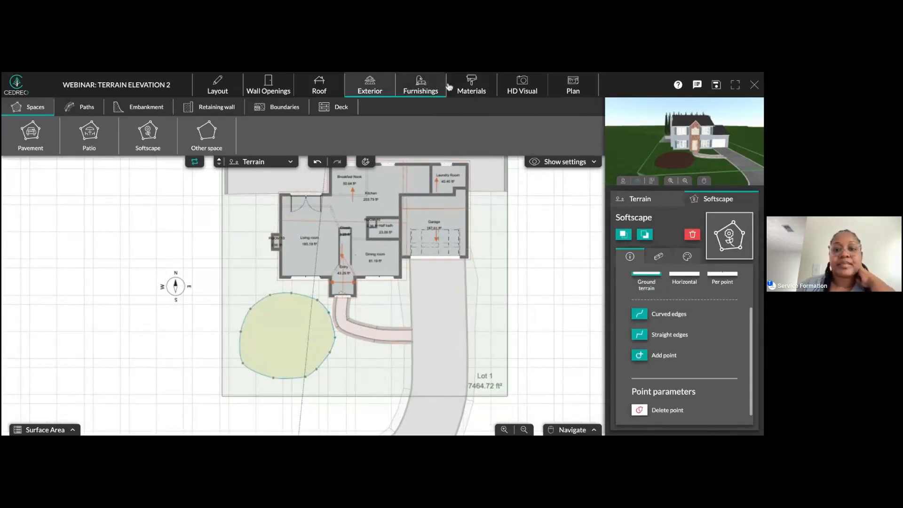
- Scatter blue flowering plants from the vegetation catalog's plant category over the whole softscape bed and check the planting in 3D
click(420, 87)
scroll(302, 352, up, 2)
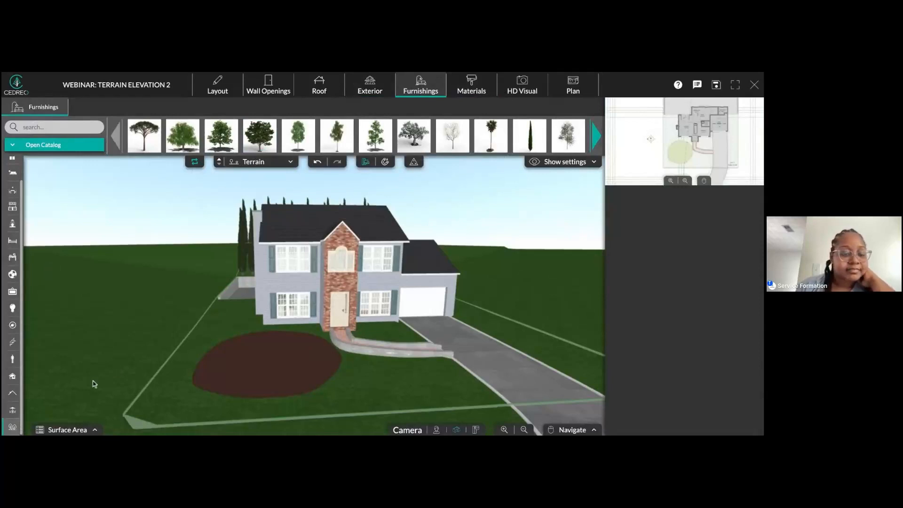
click(13, 427)
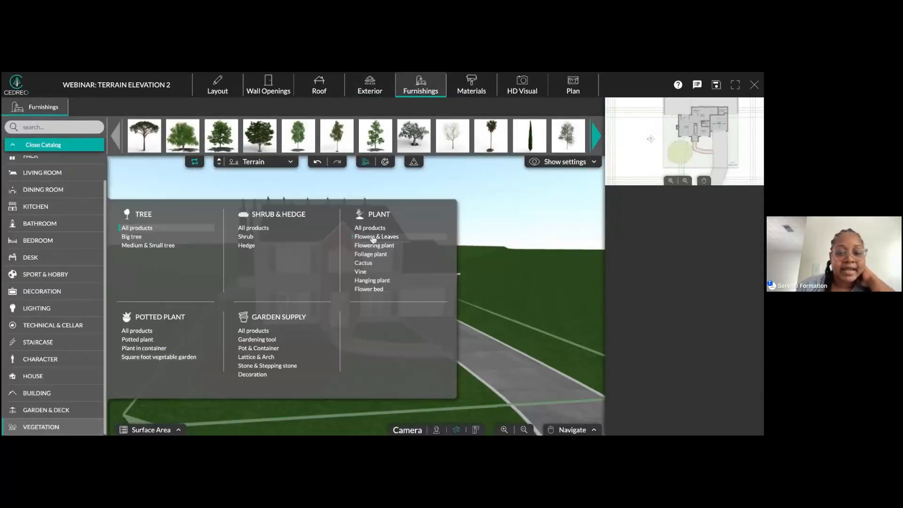
click(374, 229)
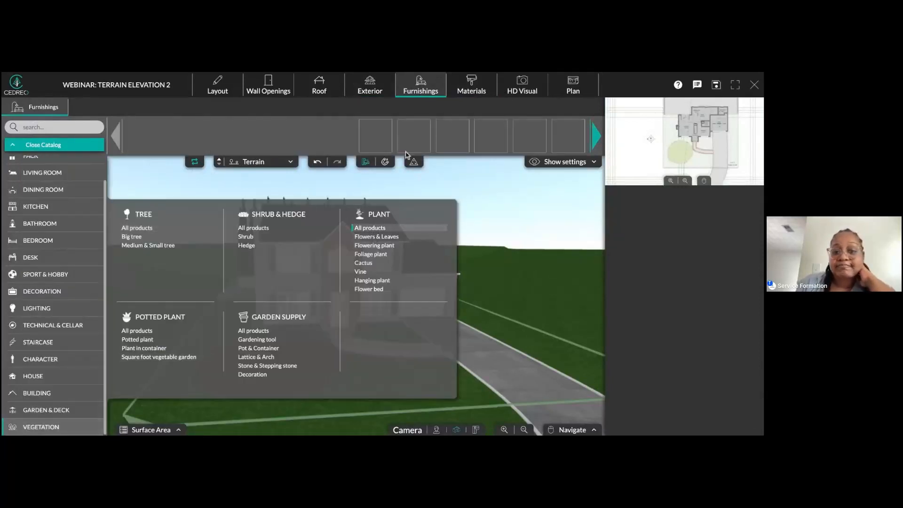
click(491, 136)
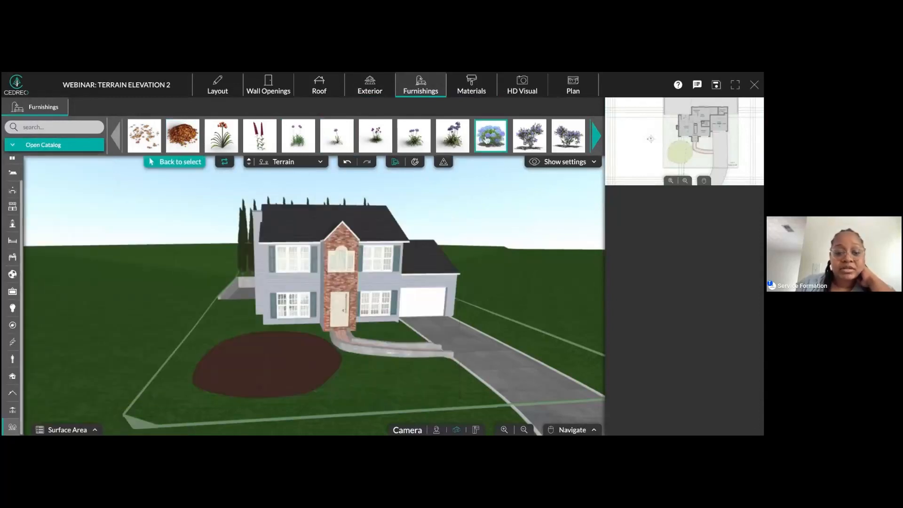
click(240, 356)
click(247, 375)
click(299, 373)
click(297, 342)
click(265, 347)
click(217, 362)
click(229, 383)
click(279, 383)
click(277, 361)
click(311, 355)
click(317, 362)
click(257, 382)
click(207, 368)
click(227, 338)
click(270, 367)
click(308, 356)
click(295, 343)
click(281, 340)
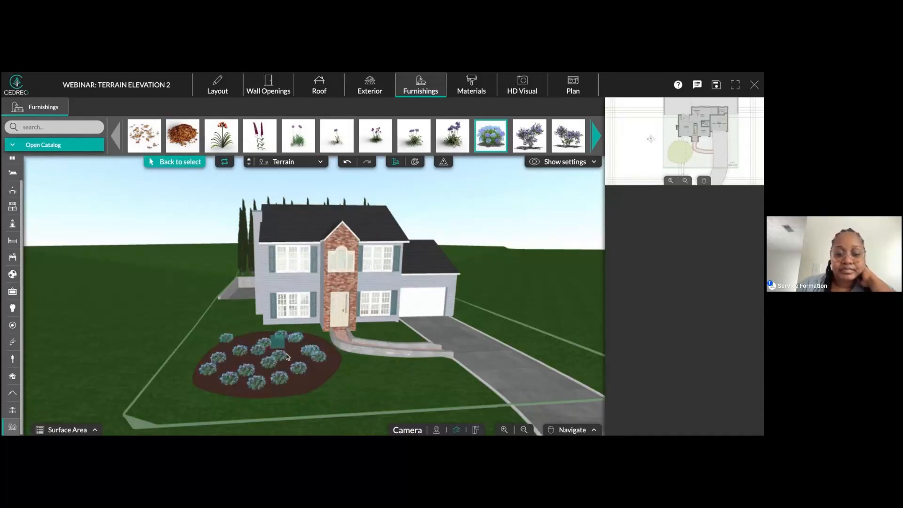
key(Escape)
scroll(411, 344, down, 3)
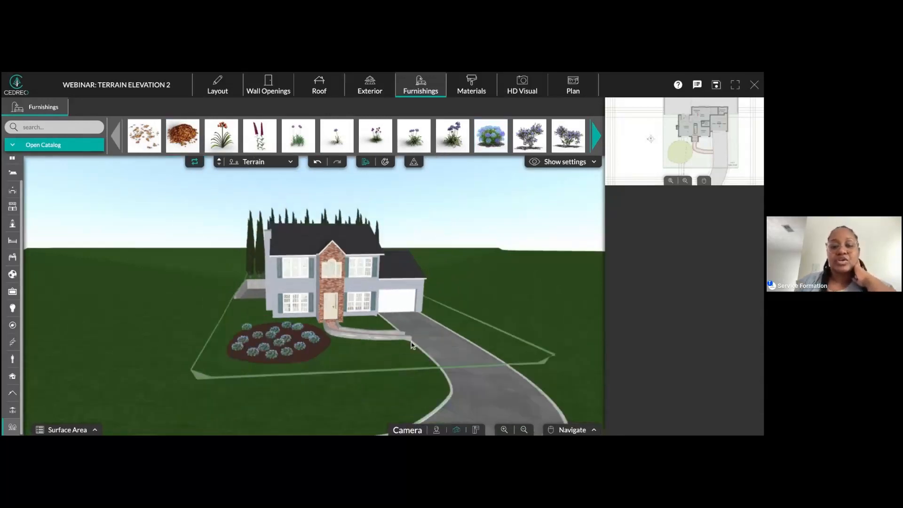
right_drag(503, 308, 506, 309)
- Draw a rectangular deck in the middle of the paved backyard, behind the house and parallel to the rear retaining wall
click(370, 87)
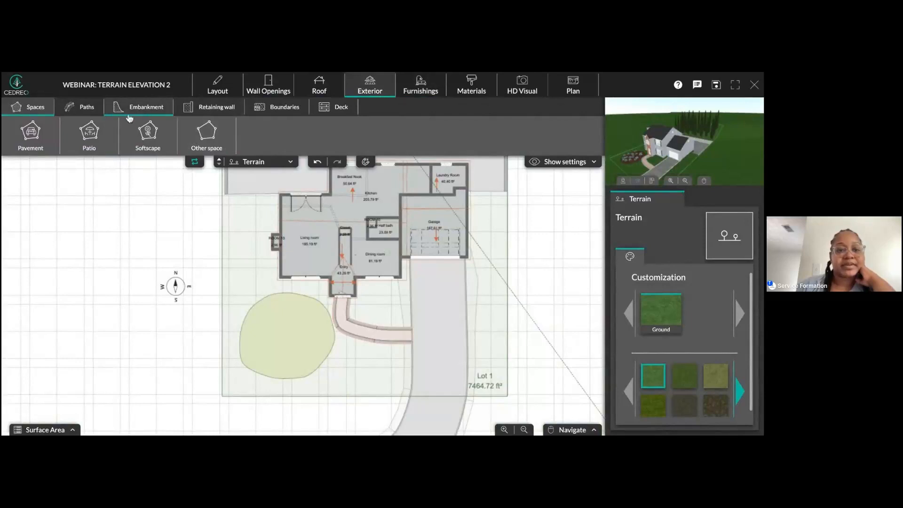
right_drag(540, 237, 492, 383)
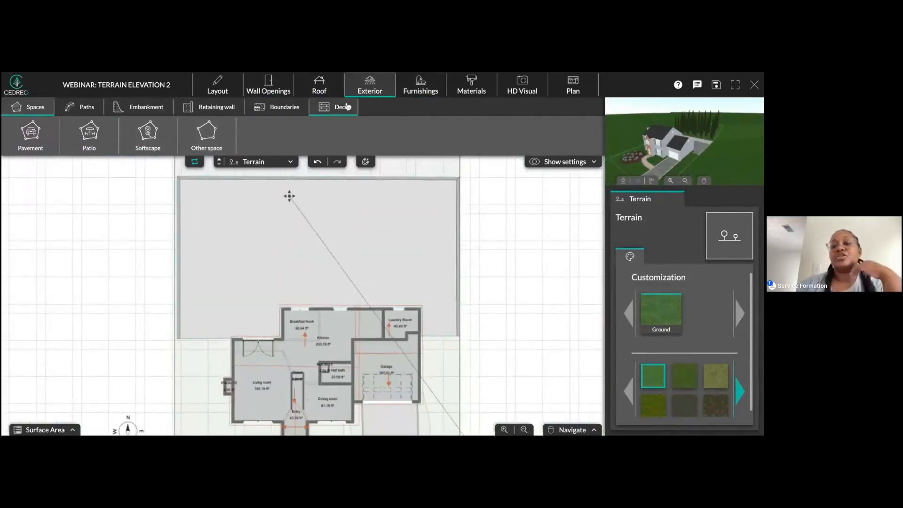
scroll(717, 147, up, 5)
drag(728, 158, 700, 159)
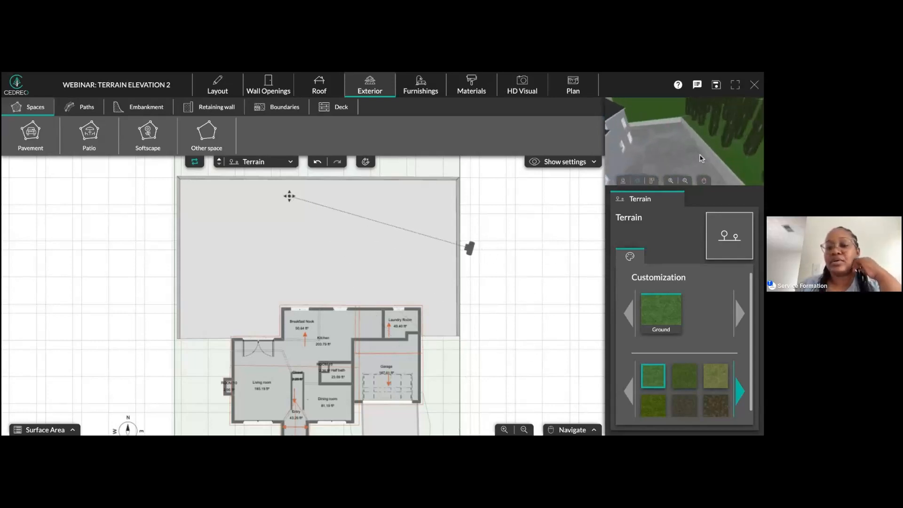
click(332, 111)
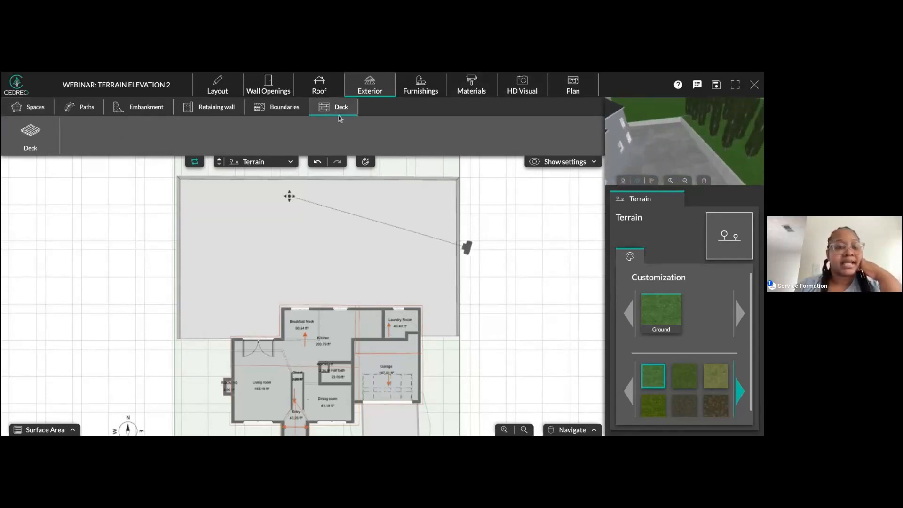
click(29, 141)
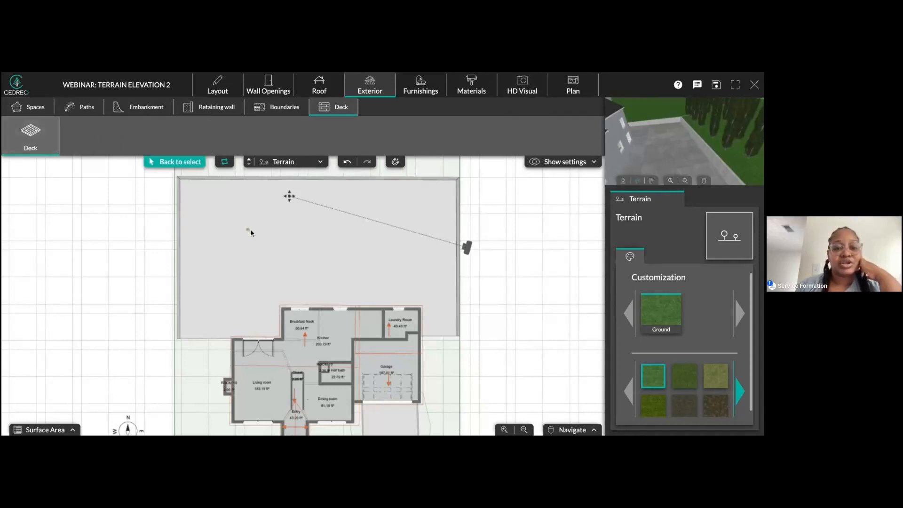
click(386, 217)
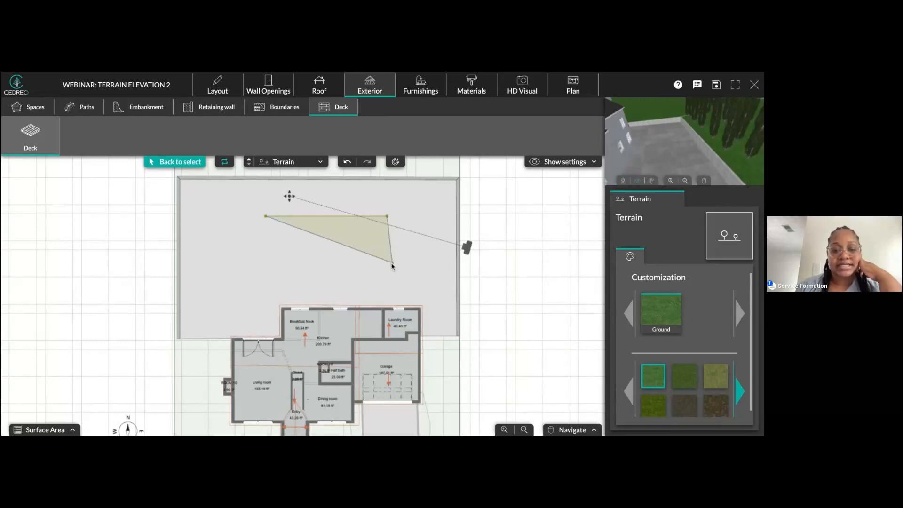
click(386, 273)
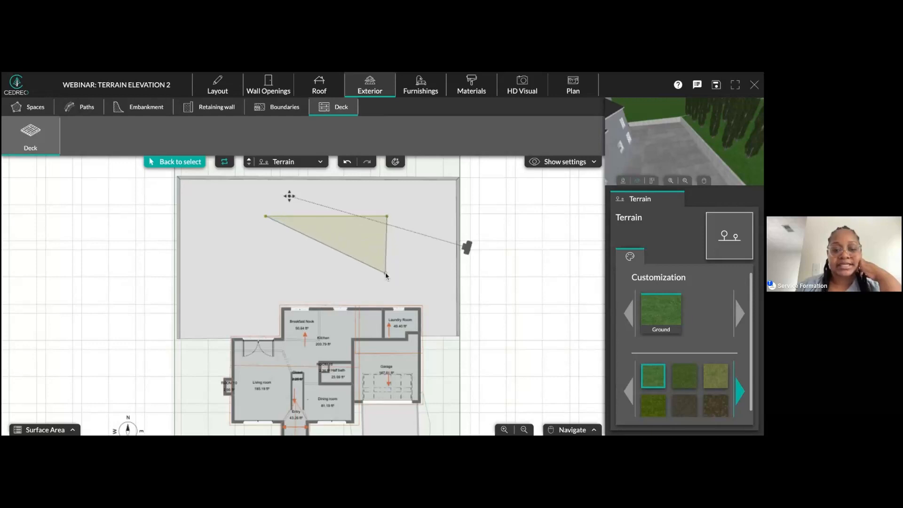
click(265, 275)
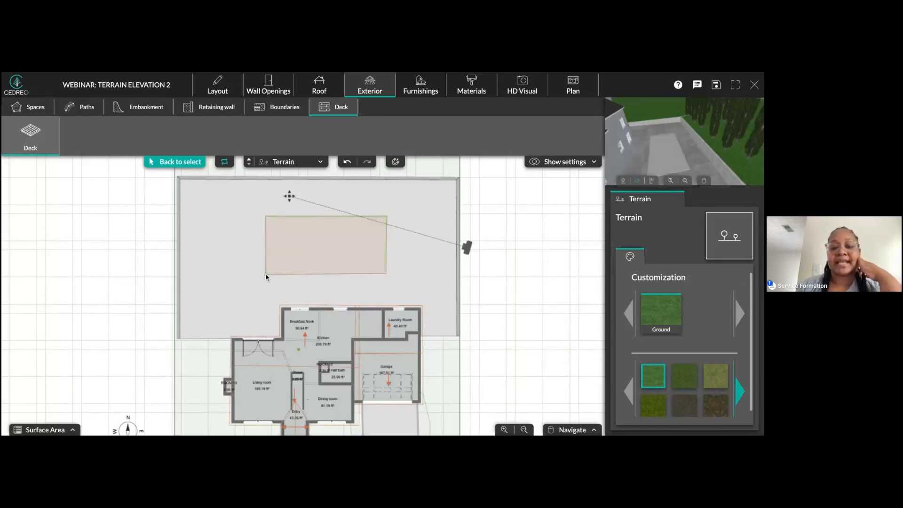
- Inspect the backyard deck from a low viewpoint in the large 3D view, and return to the exterior plan
drag(689, 156, 711, 150)
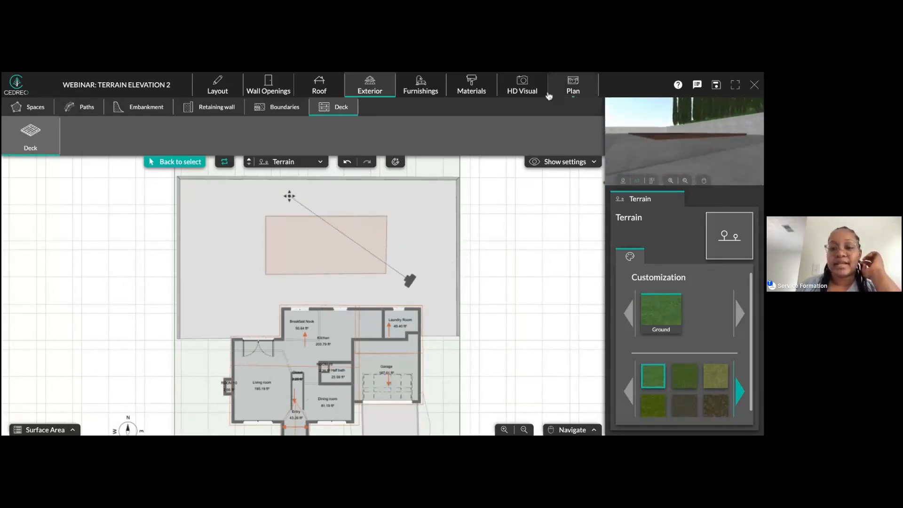
click(526, 89)
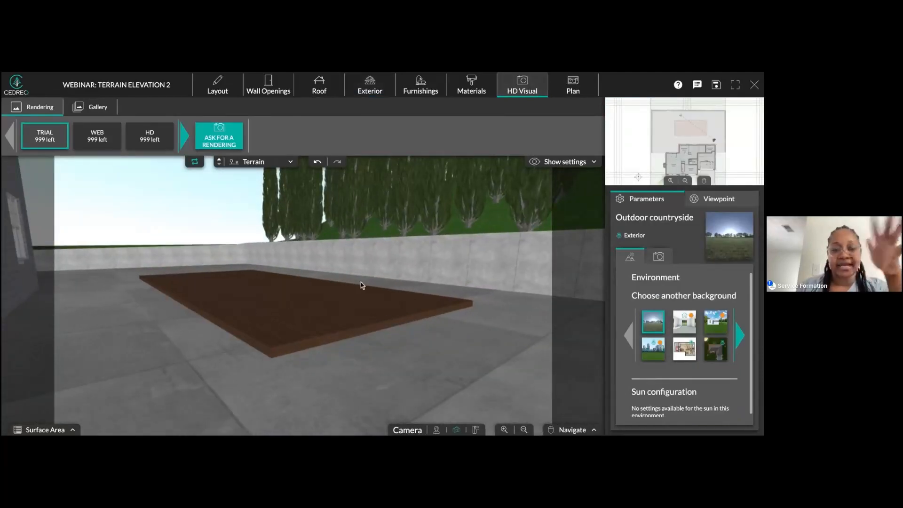
click(373, 89)
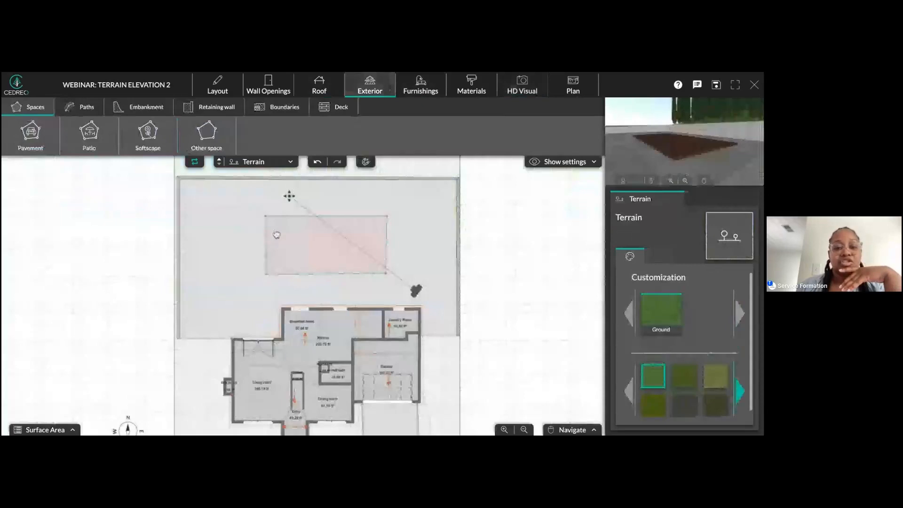
- Raise the backyard deck's elevation to 1'-3 1/4"
click(299, 259)
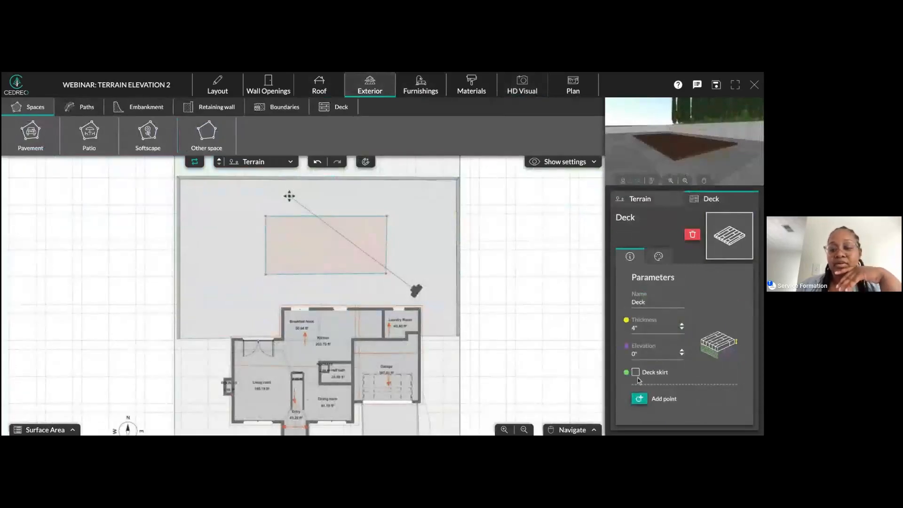
click(683, 351)
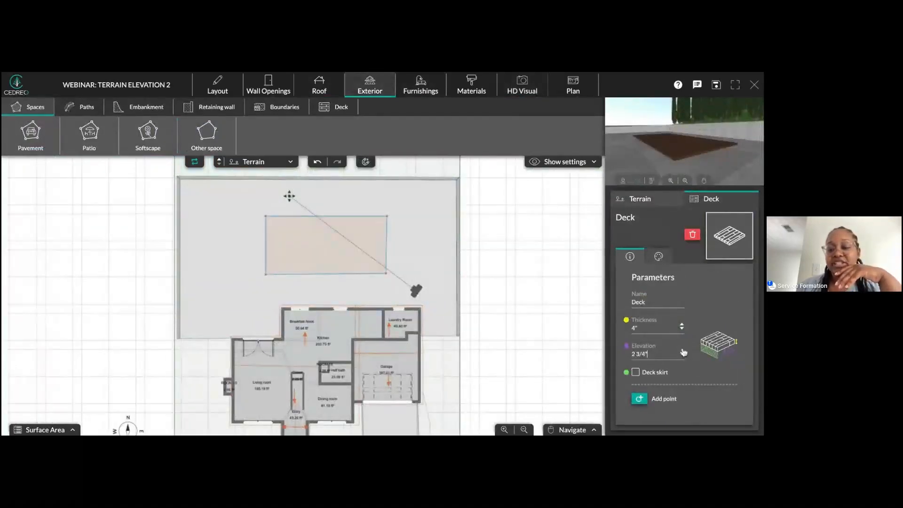
click(683, 351)
click(682, 350)
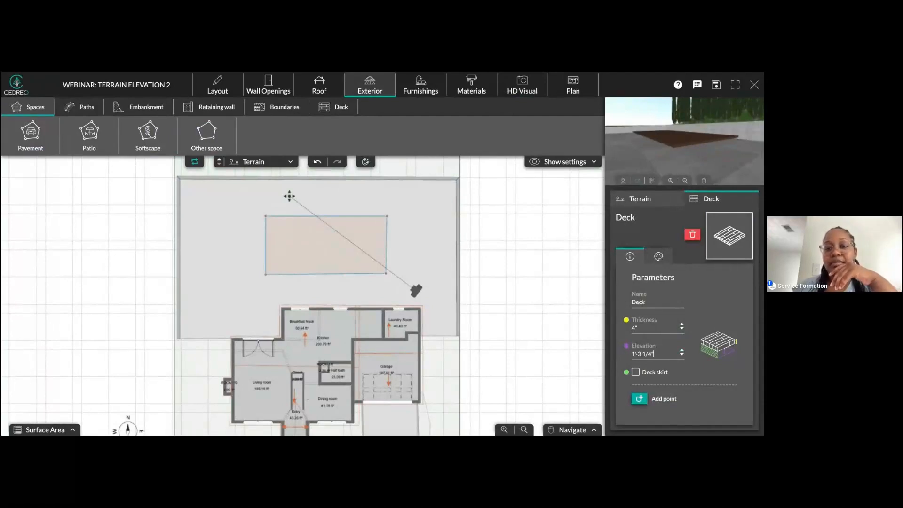
- Add a deck skirt to the backyard deck and raise the deck's elevation to 3'-6"
click(682, 350)
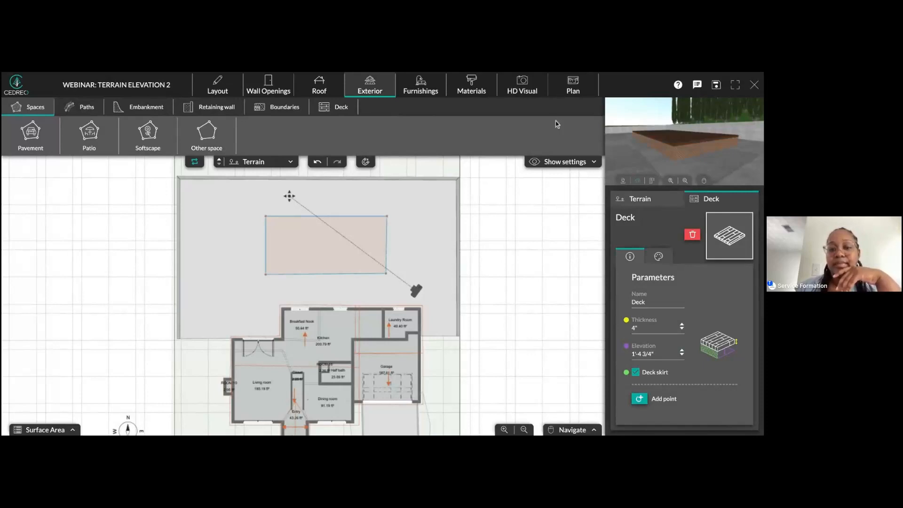
click(529, 91)
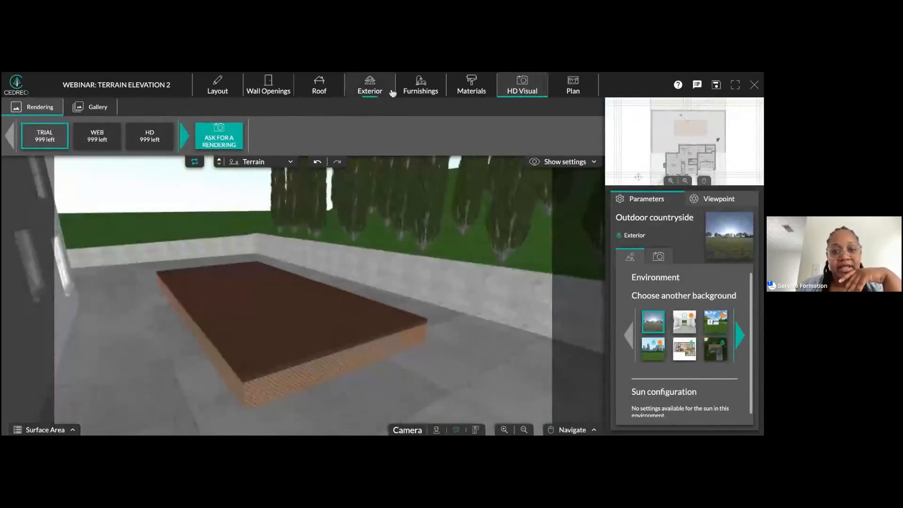
click(379, 92)
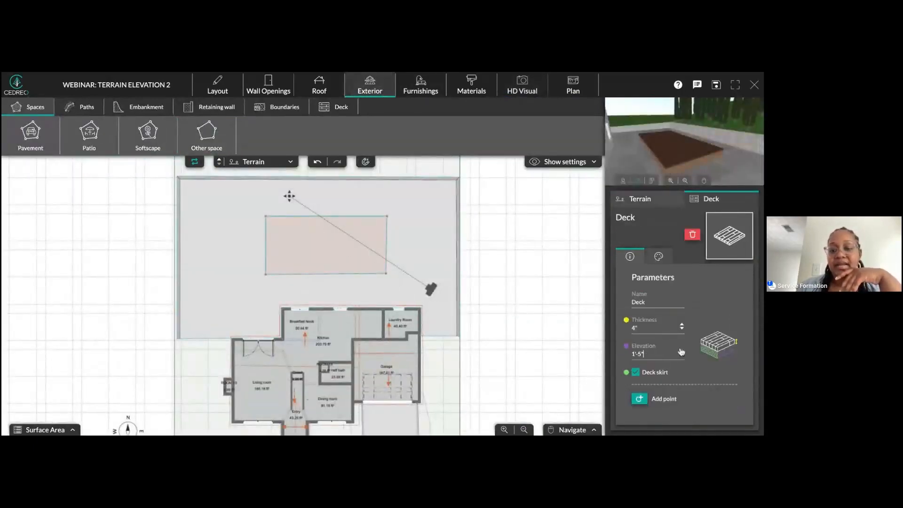
click(681, 351)
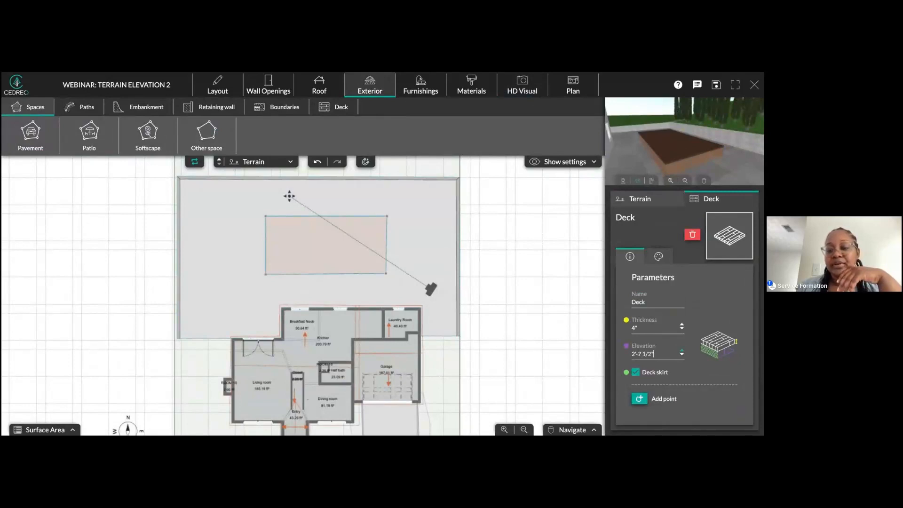
click(681, 350)
click(681, 350)
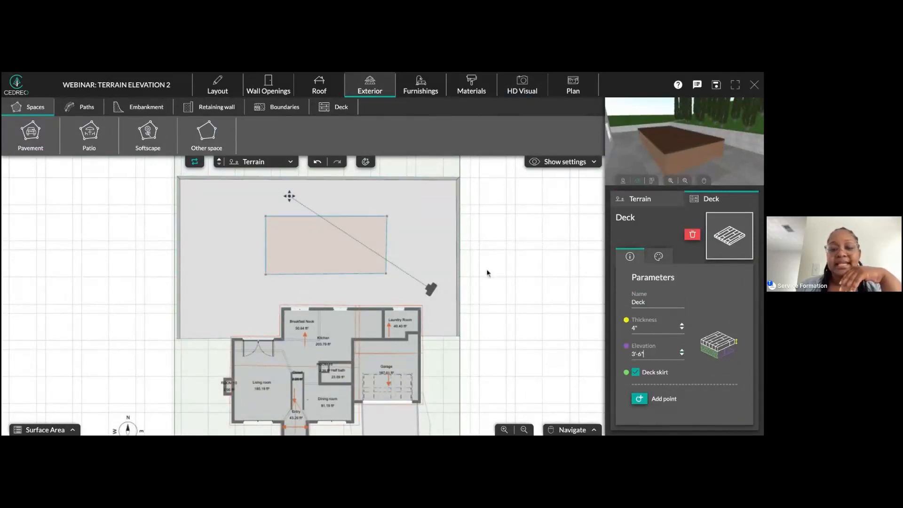
- Finish the backyard deck's surface with the dark brown wood planks, after trying the charcoal planks
click(659, 256)
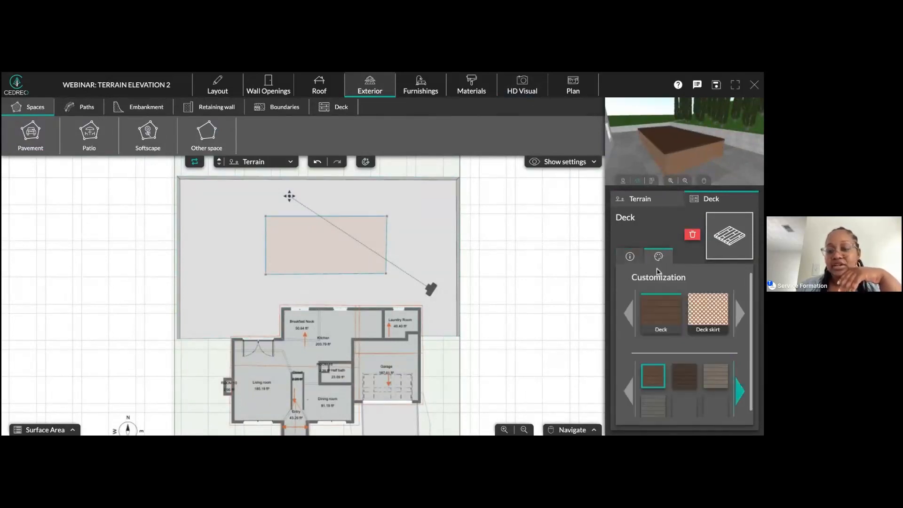
scroll(694, 397, right, 5)
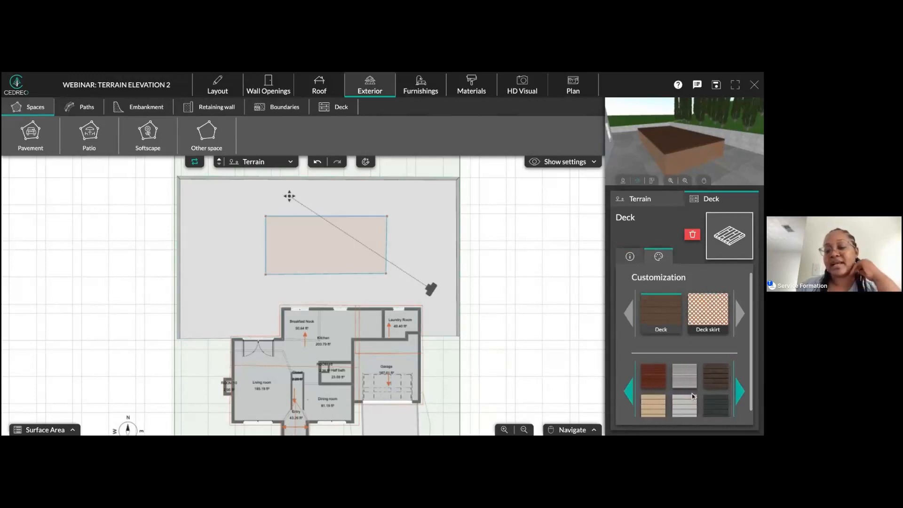
scroll(695, 396, left, 2)
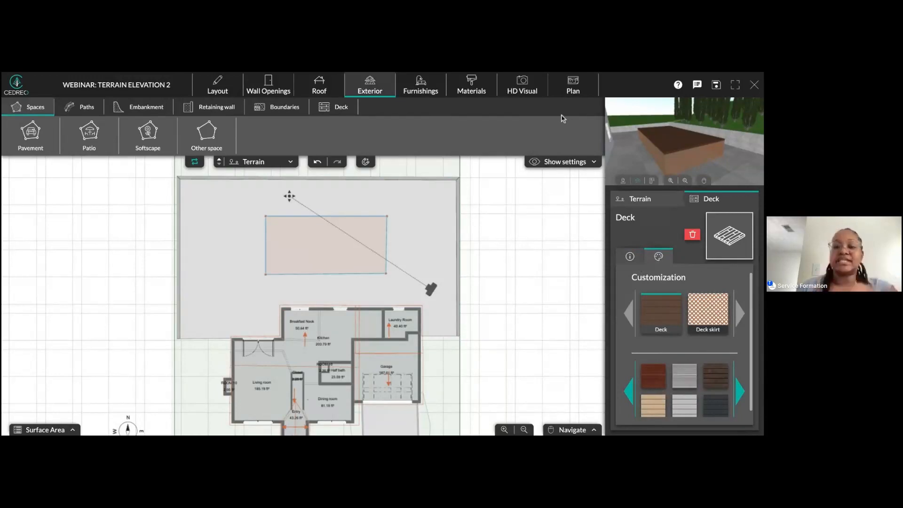
click(707, 408)
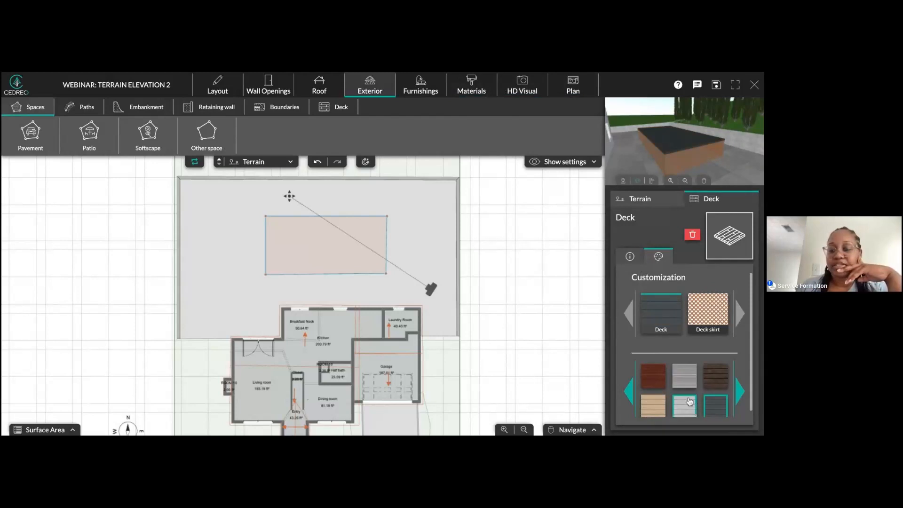
click(716, 376)
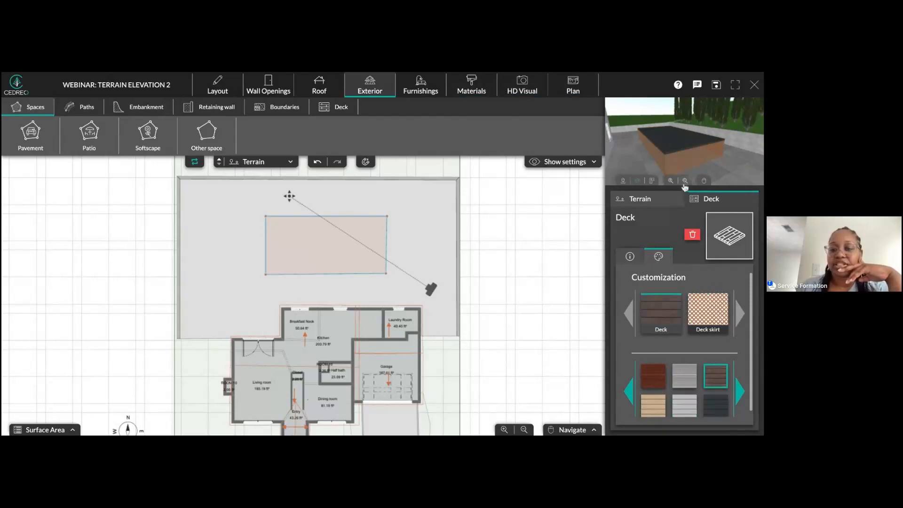
- Change the backyard deck's skirt to the white lattice finish, check it in the large 3D view, and return to the exterior plan
click(708, 308)
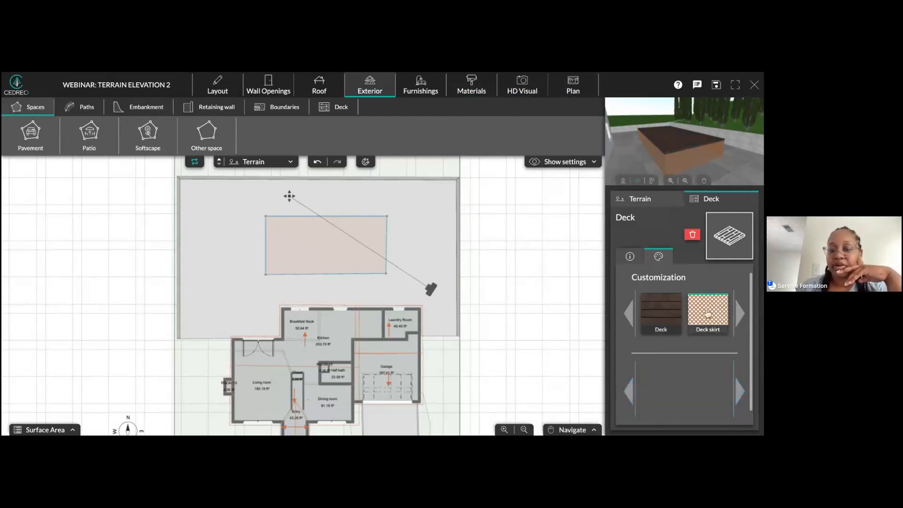
click(741, 394)
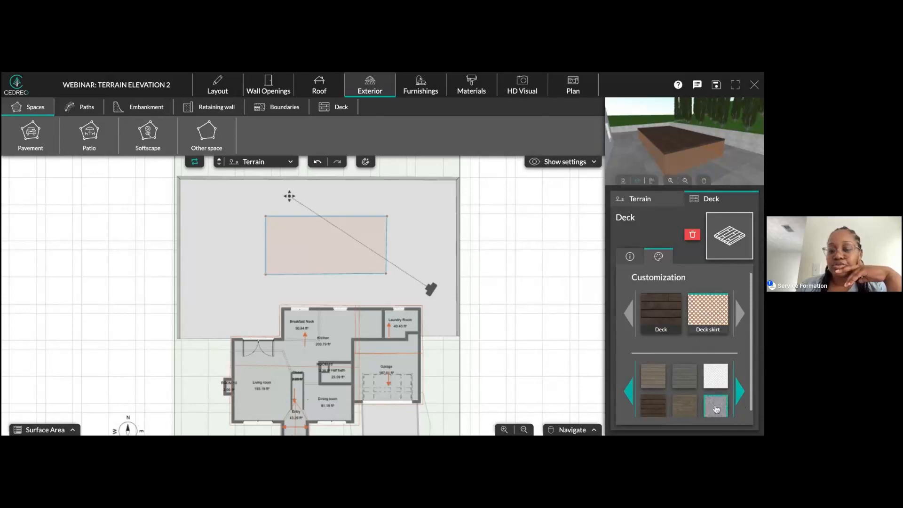
click(710, 381)
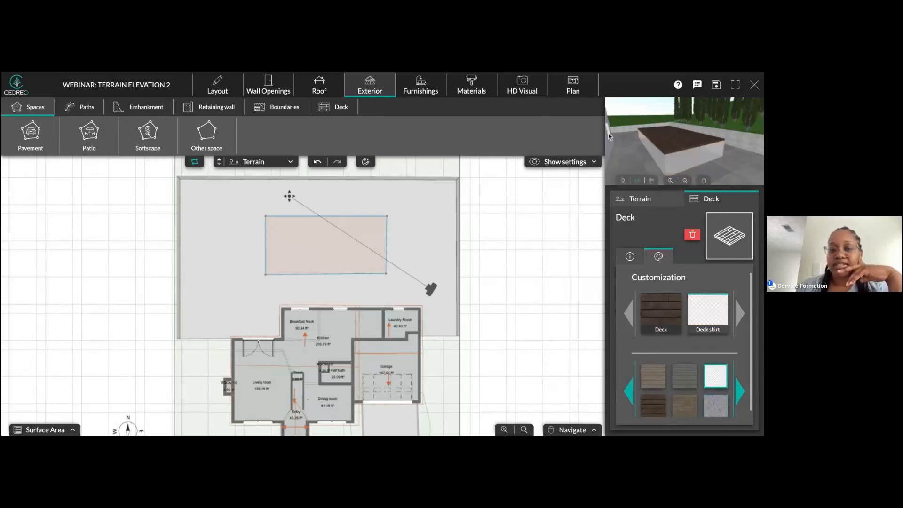
click(522, 87)
right_drag(422, 321, 391, 298)
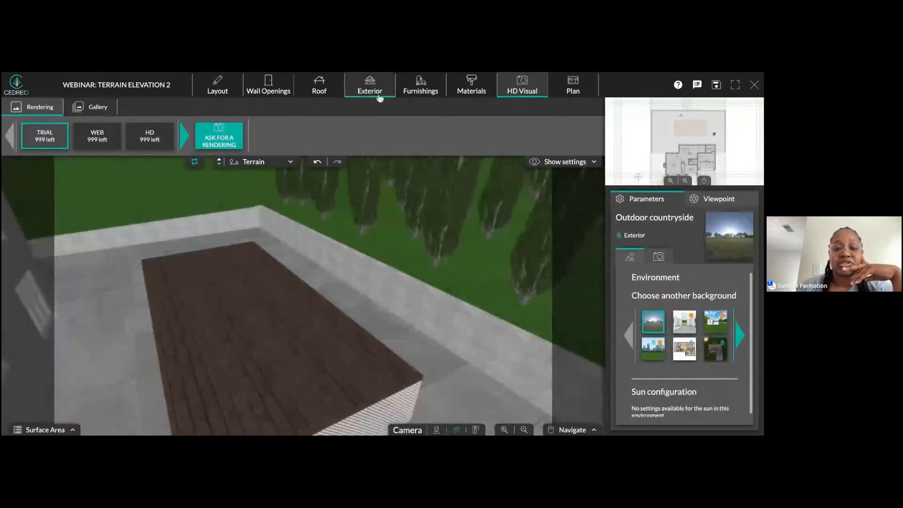
click(379, 96)
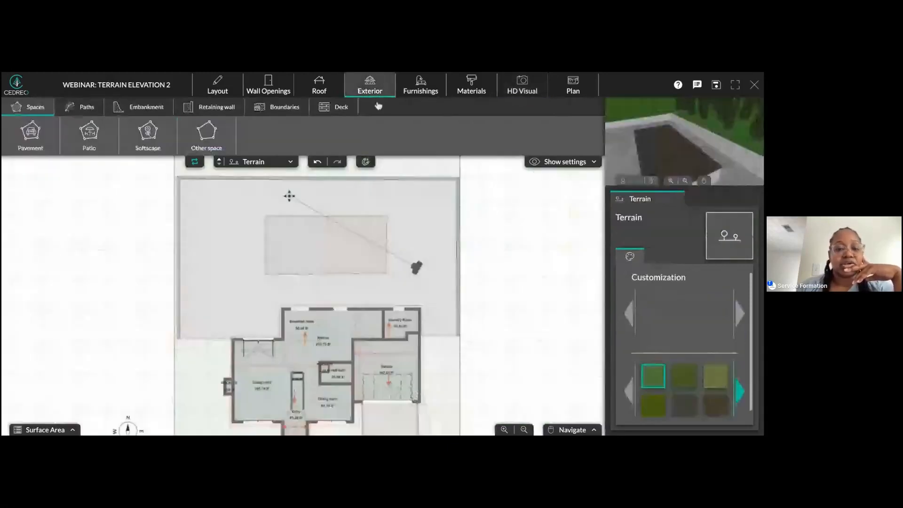
- Draw a smaller rectangular deck against the west side of the main backyard deck
click(324, 110)
click(7, 136)
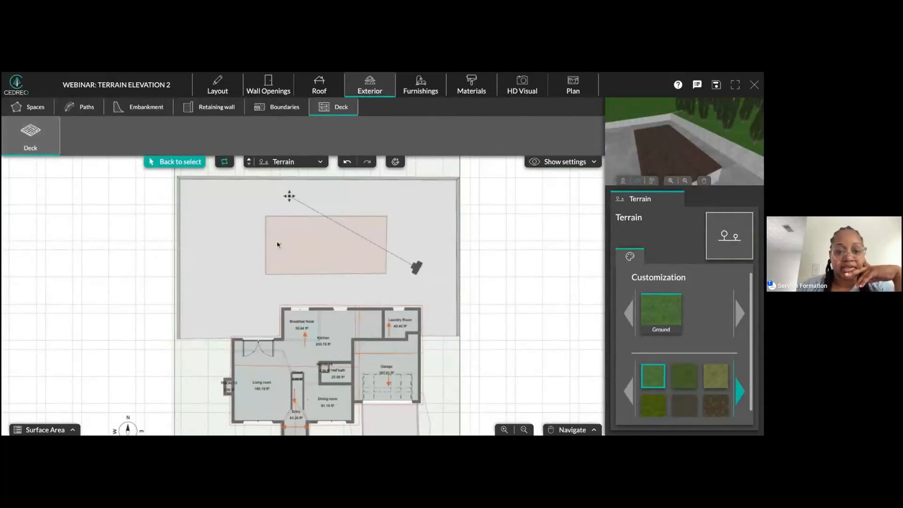
click(216, 230)
click(217, 268)
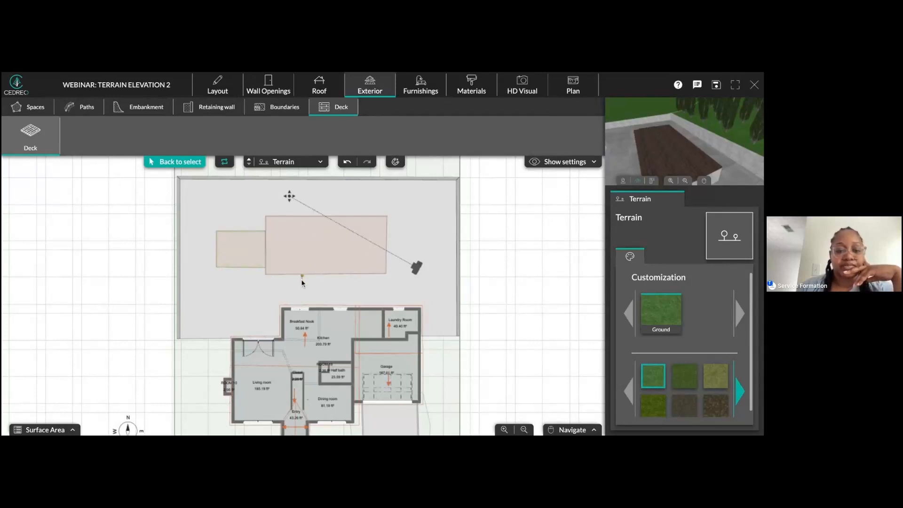
- Draw a small rectangular deck against the house-facing side of the main deck, and end deck drawing
click(302, 291)
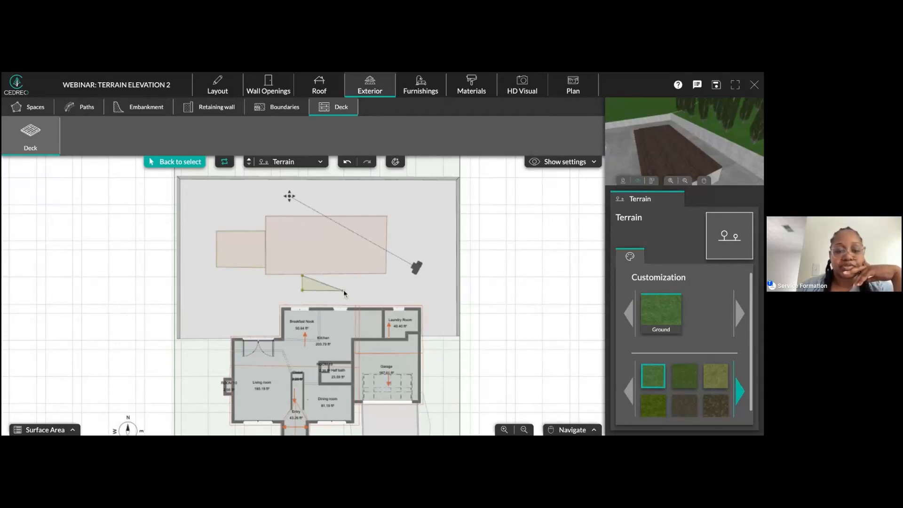
click(346, 291)
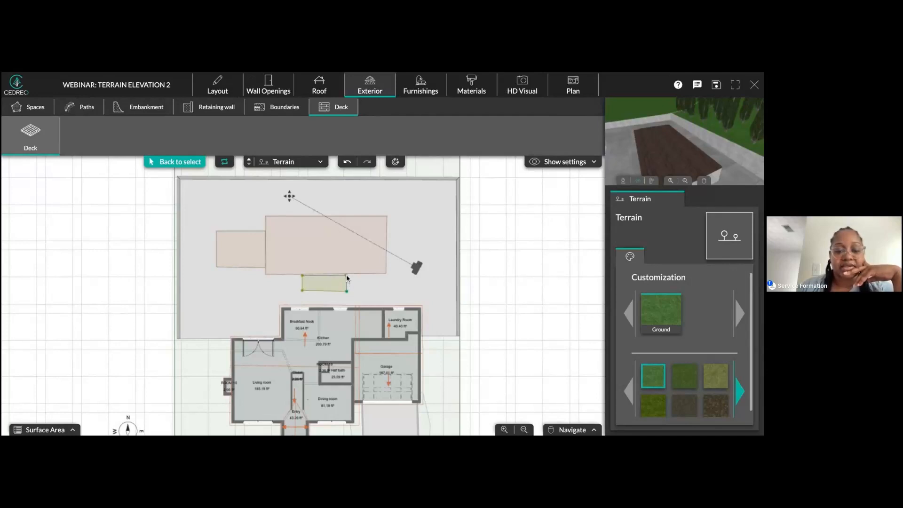
click(347, 278)
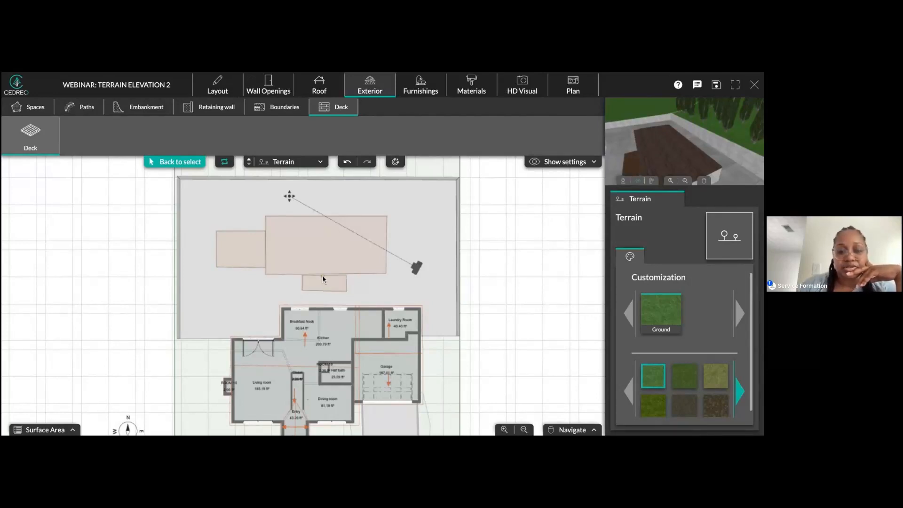
key(Escape)
- Set the small house-side deck's elevation to 11", add a deck skirt, and check it in the 3D preview
click(324, 280)
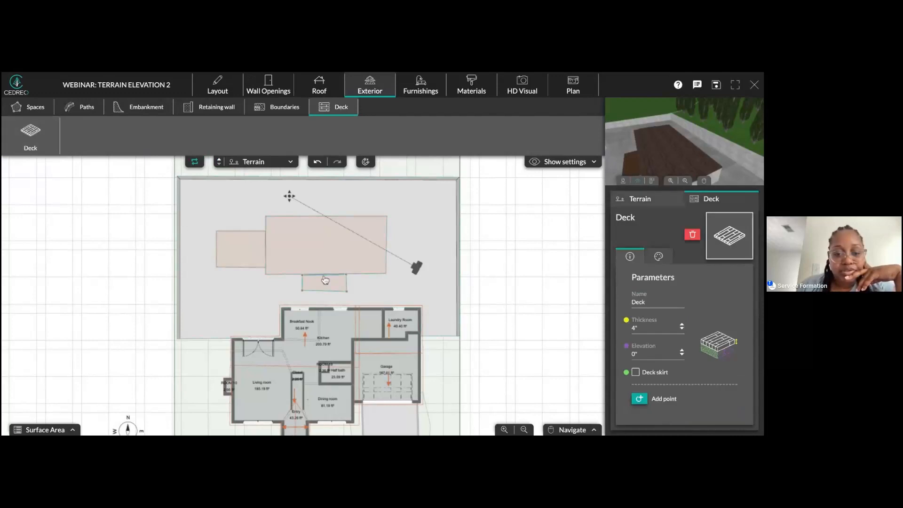
drag(684, 150, 668, 156)
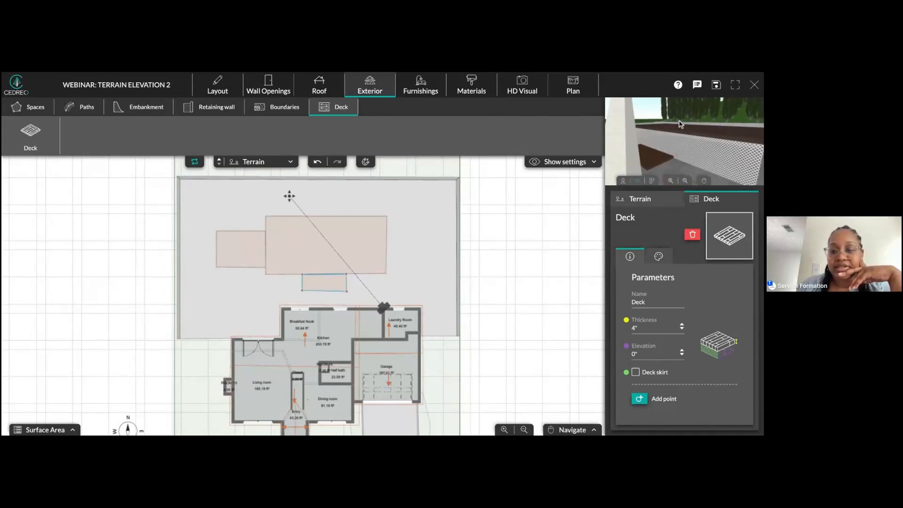
drag(672, 123, 654, 125)
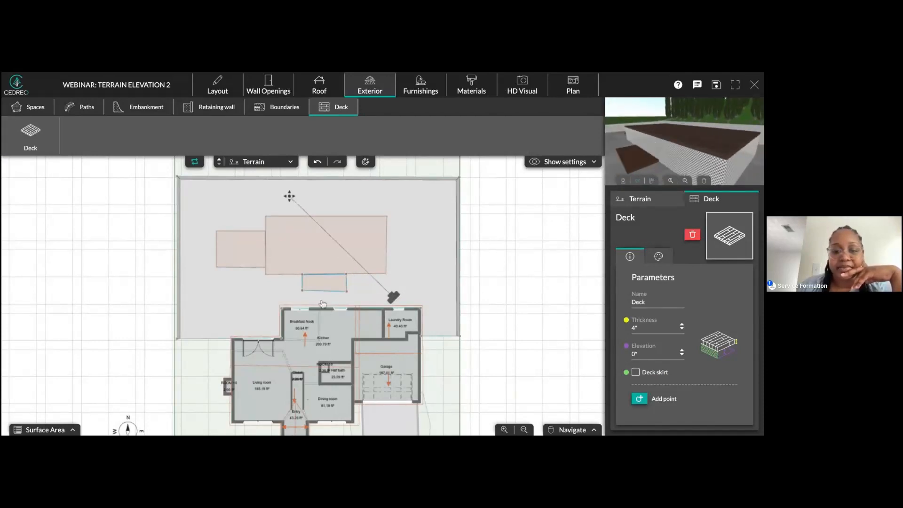
click(680, 352)
click(681, 352)
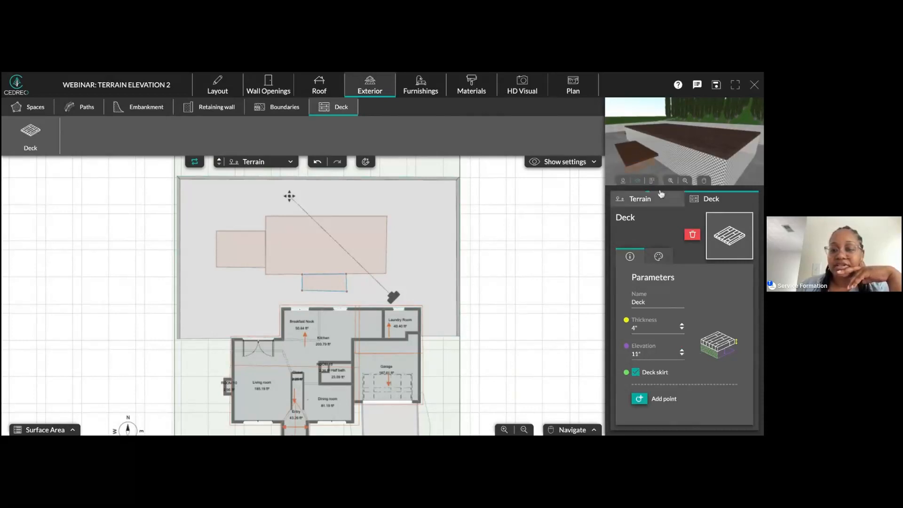
scroll(661, 171, up, 4)
drag(660, 170, 682, 165)
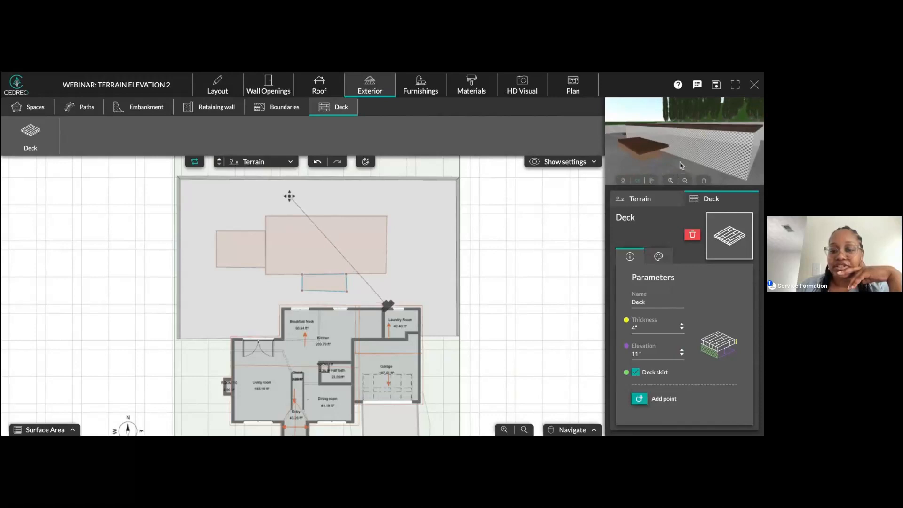
- Give the small house-side deck a white lattice skirt and a weathered brown wood plank surface
click(659, 256)
click(711, 320)
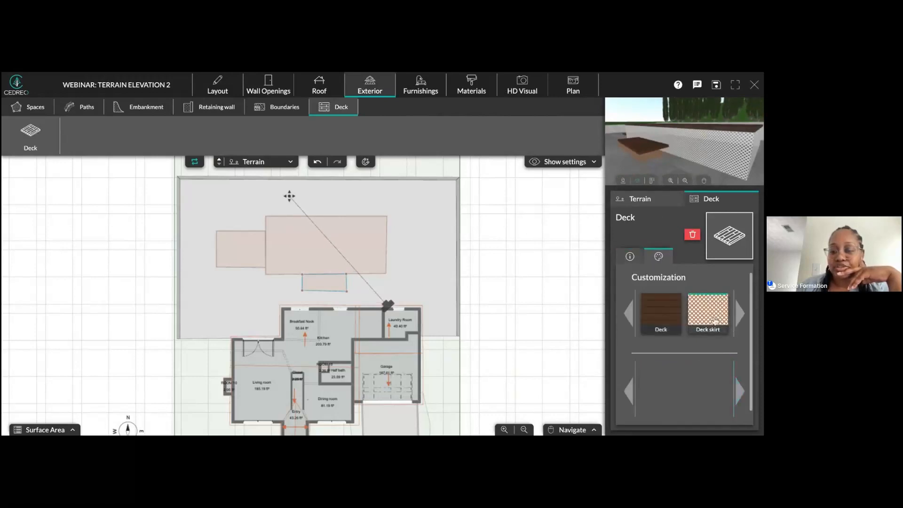
click(738, 392)
click(630, 400)
click(631, 401)
click(631, 401)
click(739, 397)
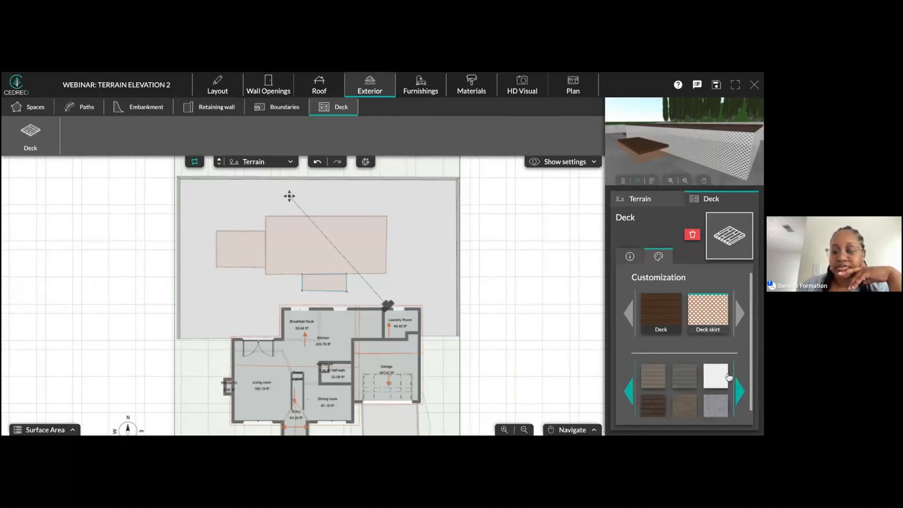
click(724, 378)
click(659, 311)
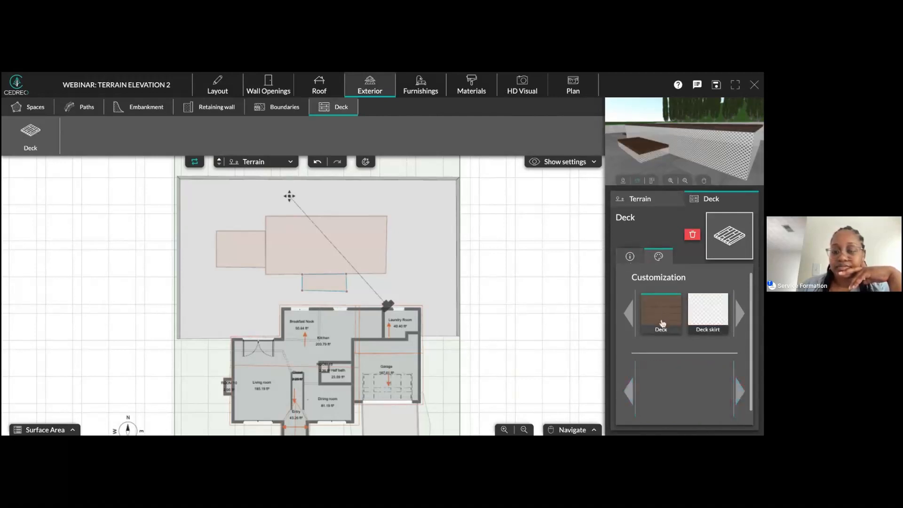
- Set the west side deck's elevation to 1'-6 1/2" and add a deck skirt to it
drag(630, 131, 762, 148)
scroll(690, 149, up, 3)
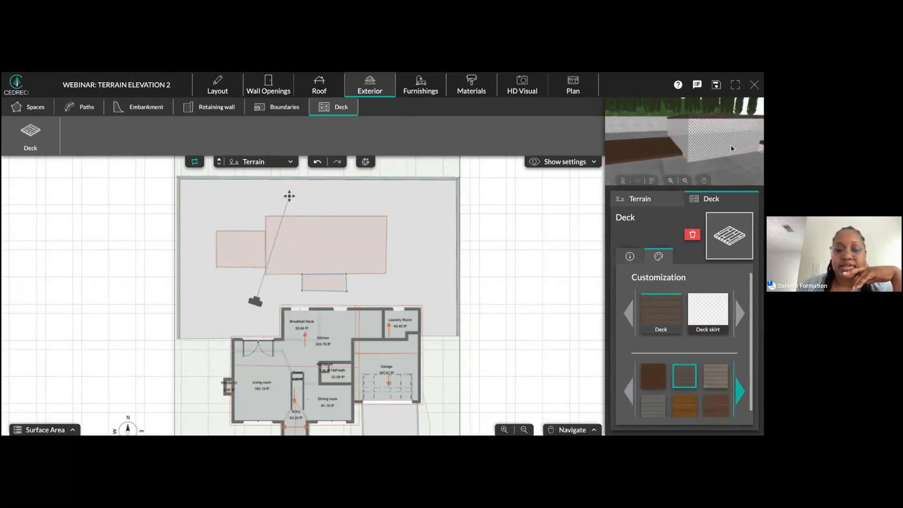
click(262, 243)
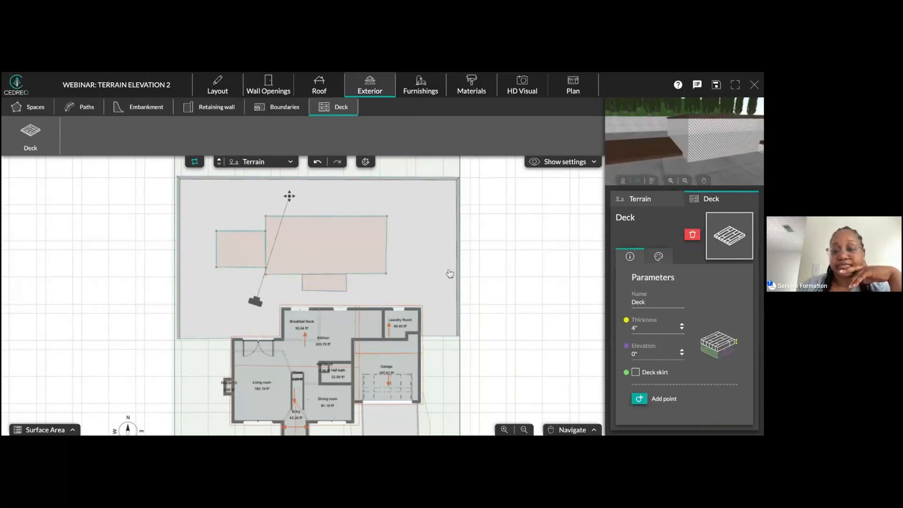
click(682, 351)
click(682, 351)
click(682, 351)
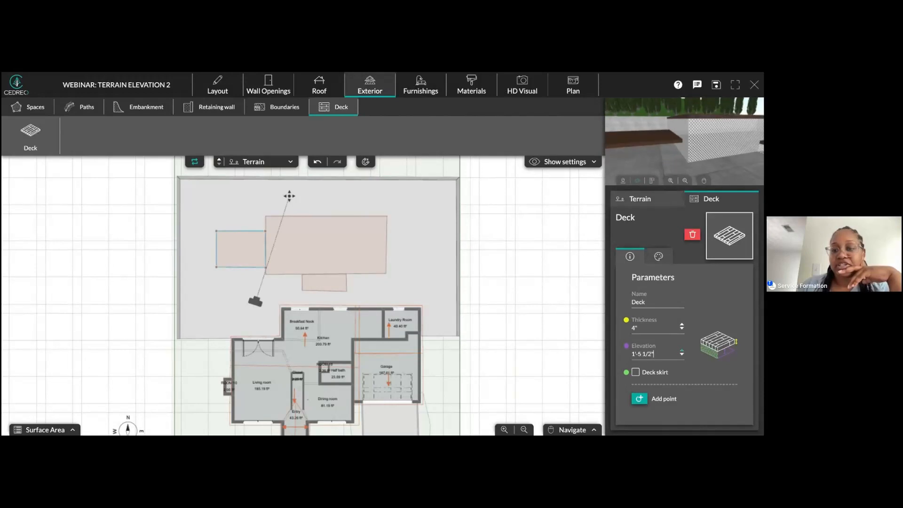
click(682, 354)
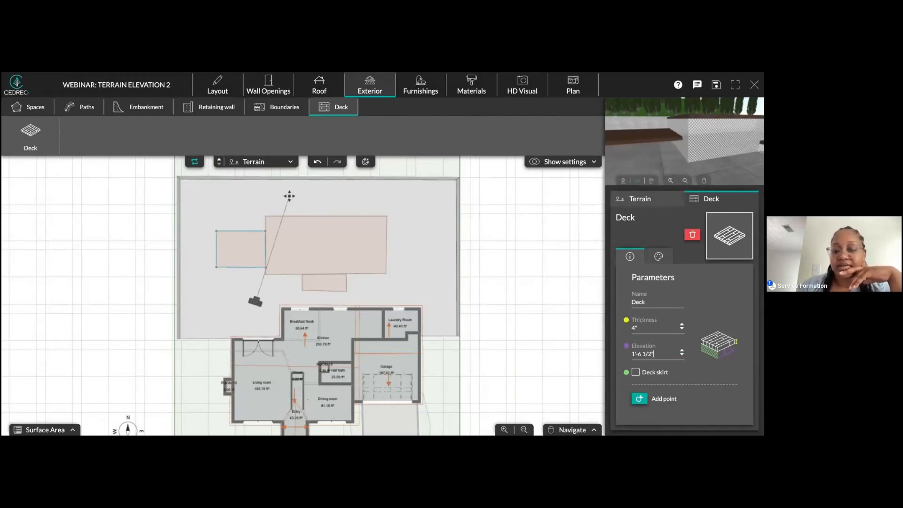
- Apply the white lattice finish to the west deck's skirt and the weathered brown wood planks to its surface
click(658, 256)
click(718, 317)
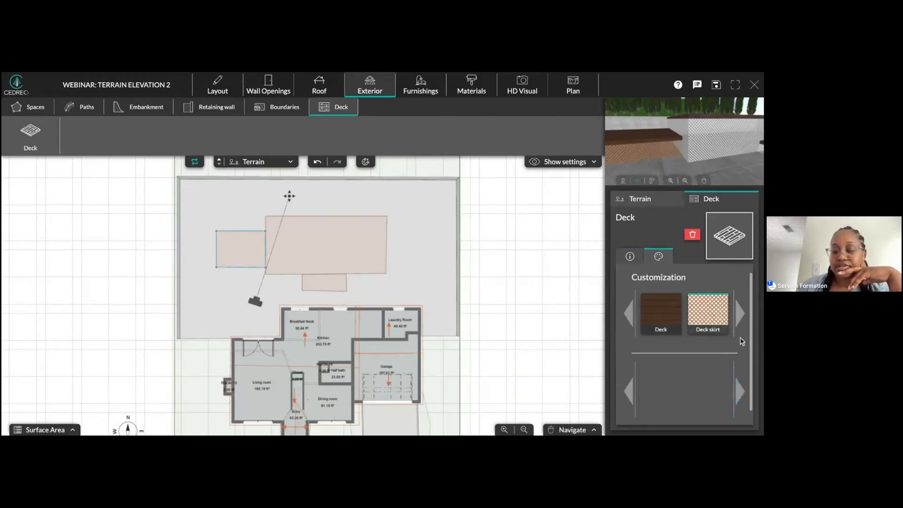
click(742, 394)
click(716, 376)
click(661, 312)
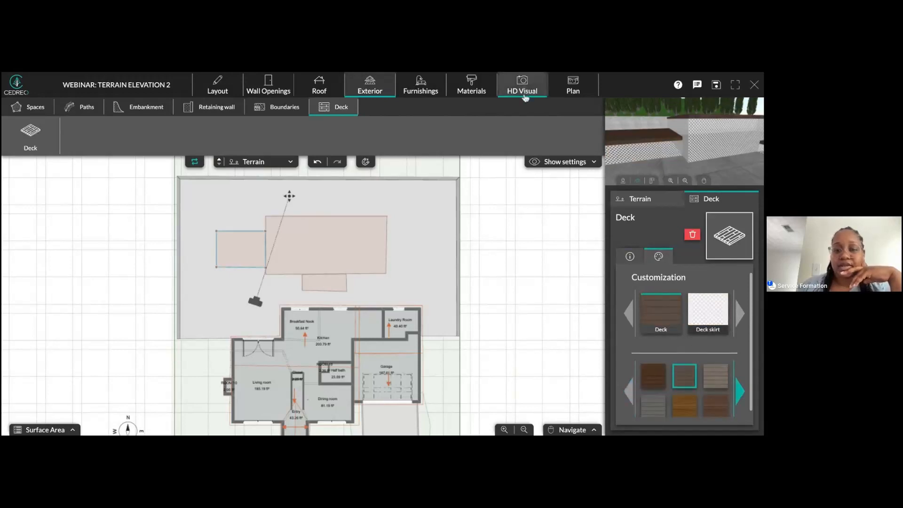
- Inspect the three stepped decks in the large 3D view, and open the furnishings catalog
click(522, 84)
mouse_move(437, 318)
mouse_down()
mouse_move(389, 327)
mouse_move(443, 327)
mouse_up()
scroll(389, 328, down, 3)
scroll(389, 328, up, 3)
click(420, 89)
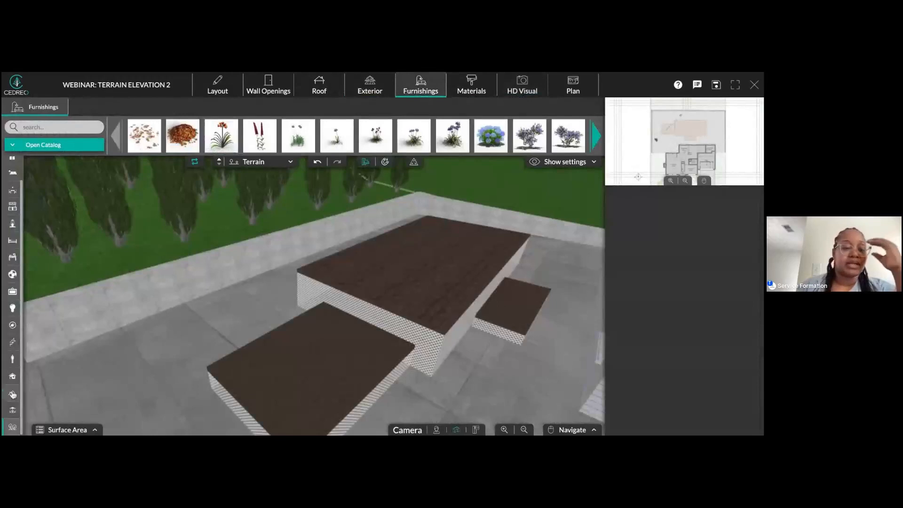
- Place the outdoor straight 4-step tiling staircase from the furnishings catalog on the house side of the west deck
click(14, 343)
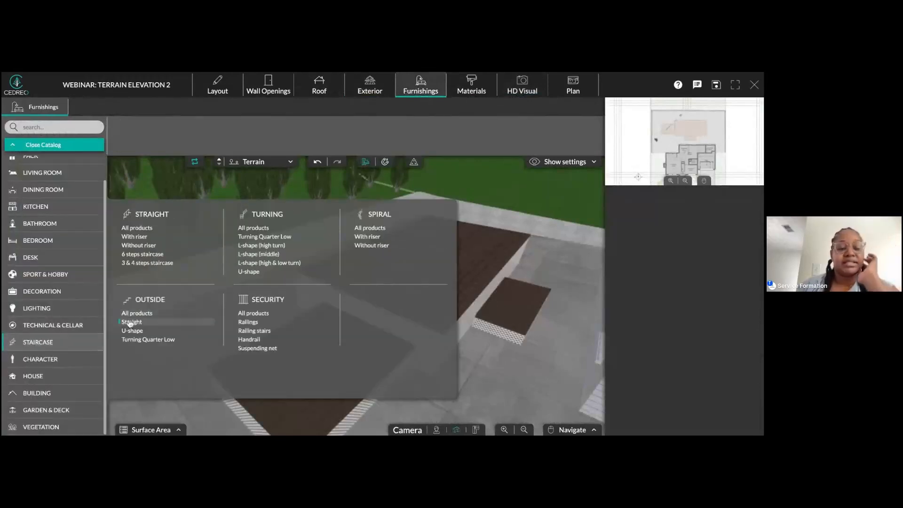
click(132, 322)
click(181, 136)
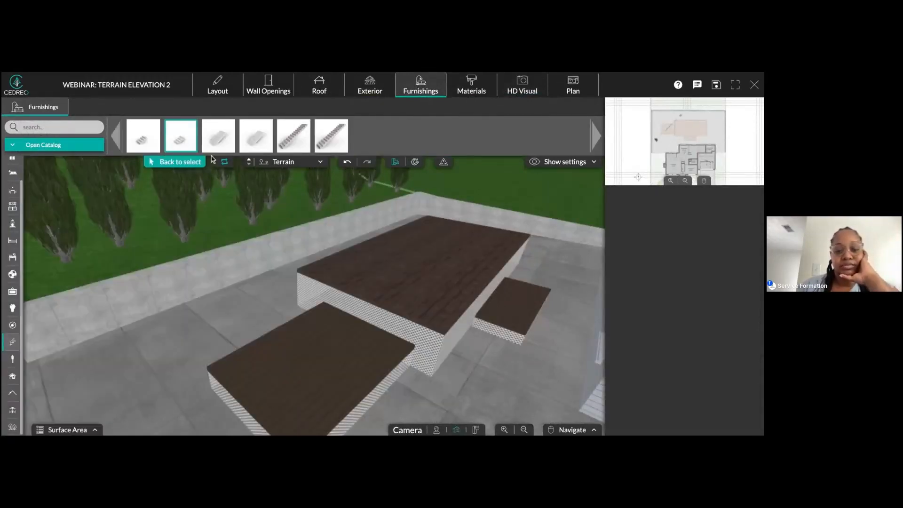
click(417, 421)
scroll(469, 390, down, 3)
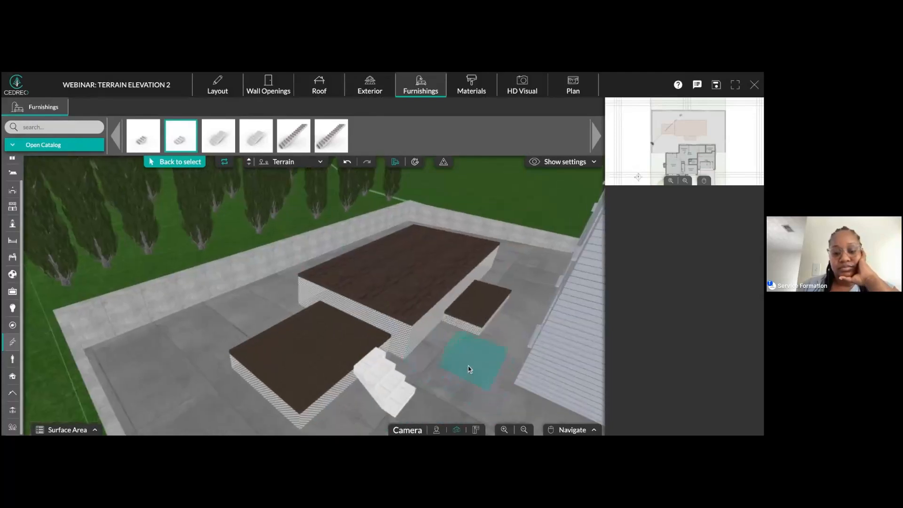
- Place a second 4-step tiling staircase on the pavement at the east end of the main deck
scroll(446, 366, up, 5)
right_drag(446, 366, 286, 304)
scroll(324, 350, down, 1)
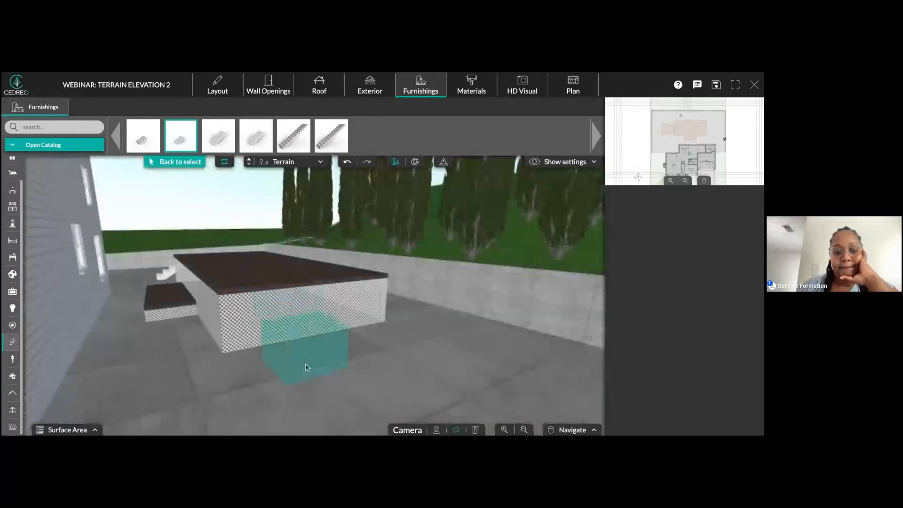
click(313, 365)
key(Escape)
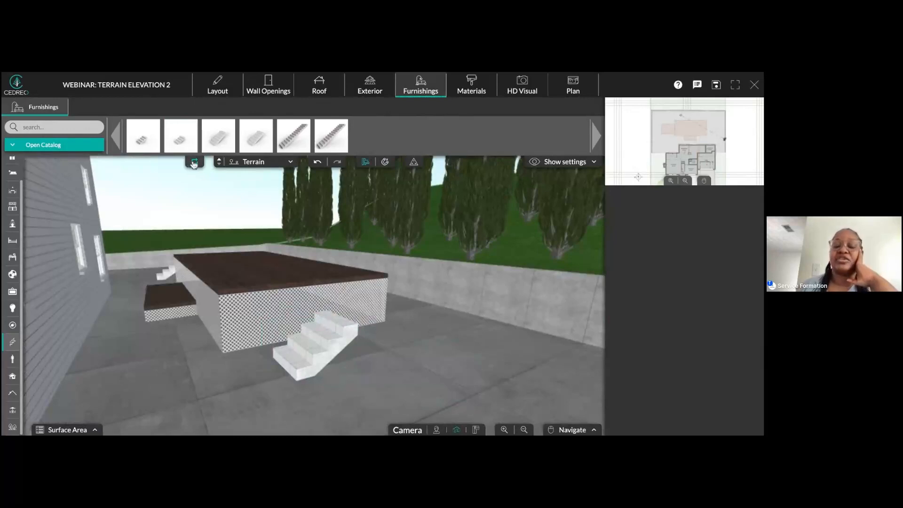
- Rotate the east staircase to lead up to the main deck and move it against the deck's east end
click(296, 363)
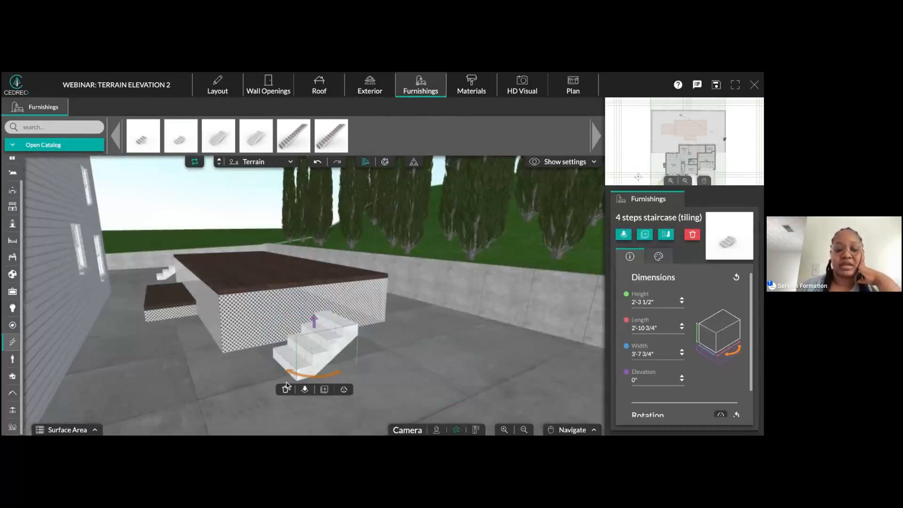
drag(289, 375, 291, 375)
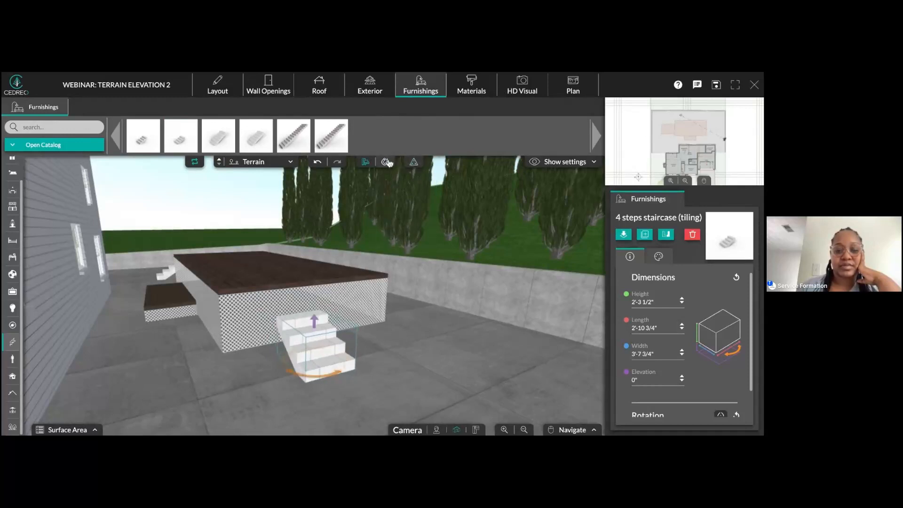
drag(306, 336, 312, 341)
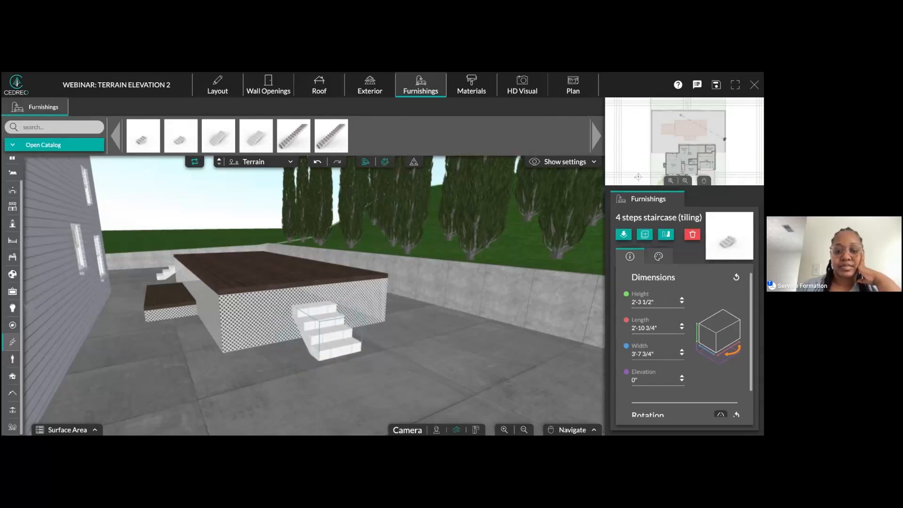
- Resize the main deck's east staircase to a height of 3'-6 3/4" and a length of 6'-2"
click(682, 299)
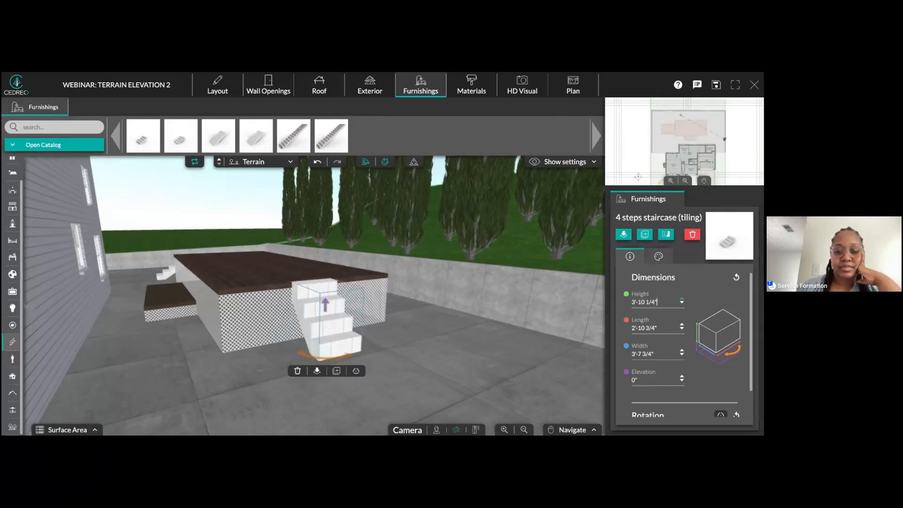
click(682, 325)
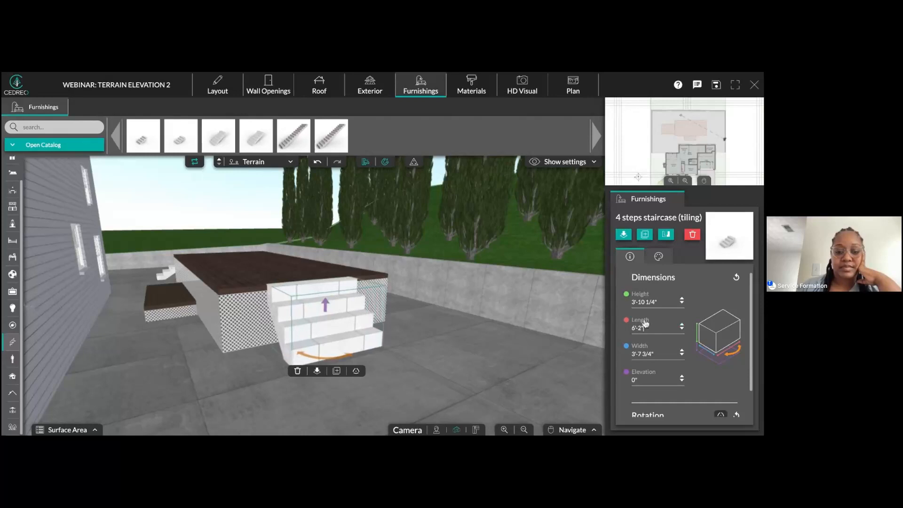
click(409, 345)
drag(409, 345, 234, 368)
click(235, 368)
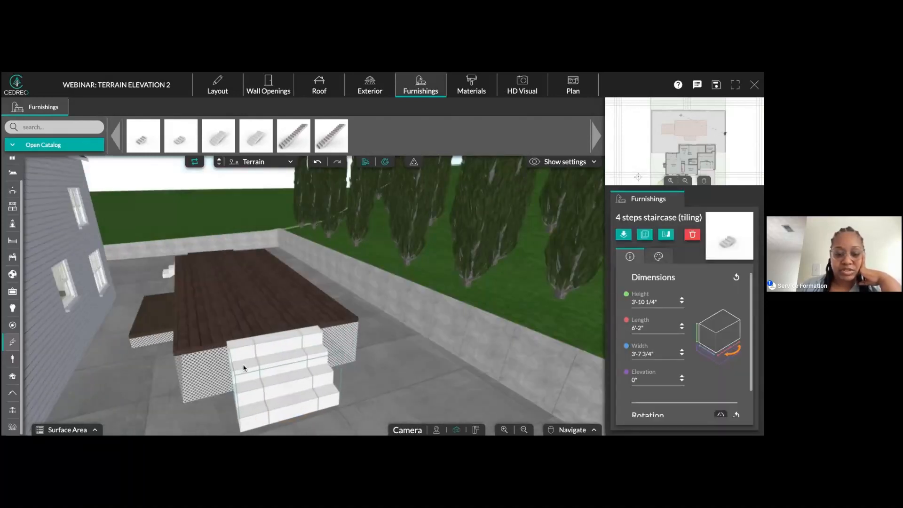
click(683, 304)
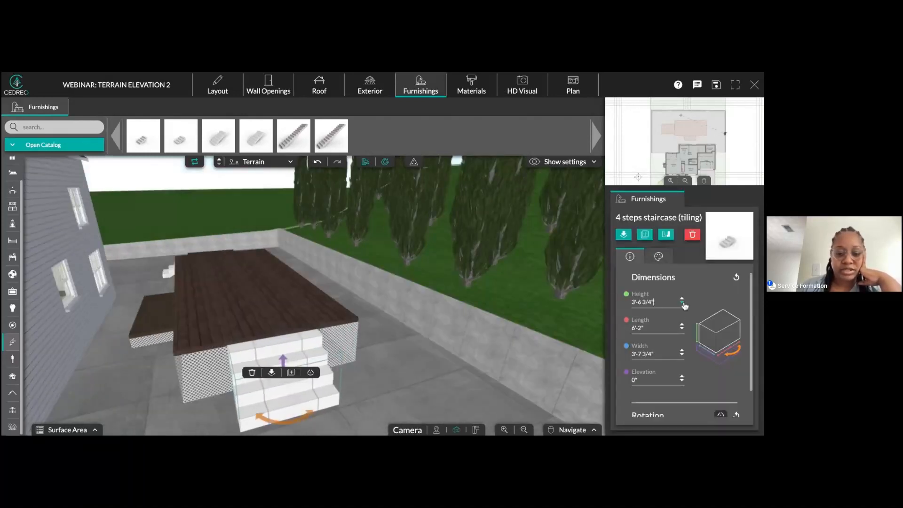
- Give the Staircase part of the east stairs a dark grey finish and apply it to all similar exterior products
click(658, 256)
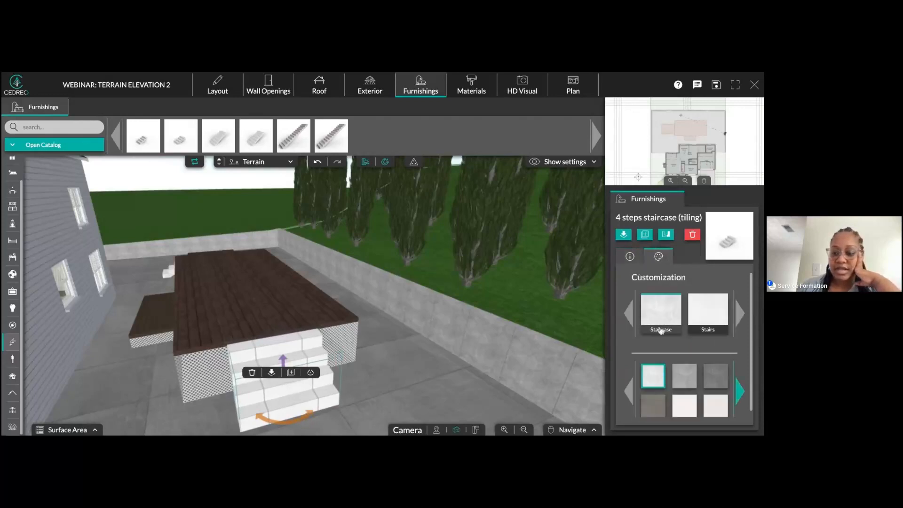
click(740, 394)
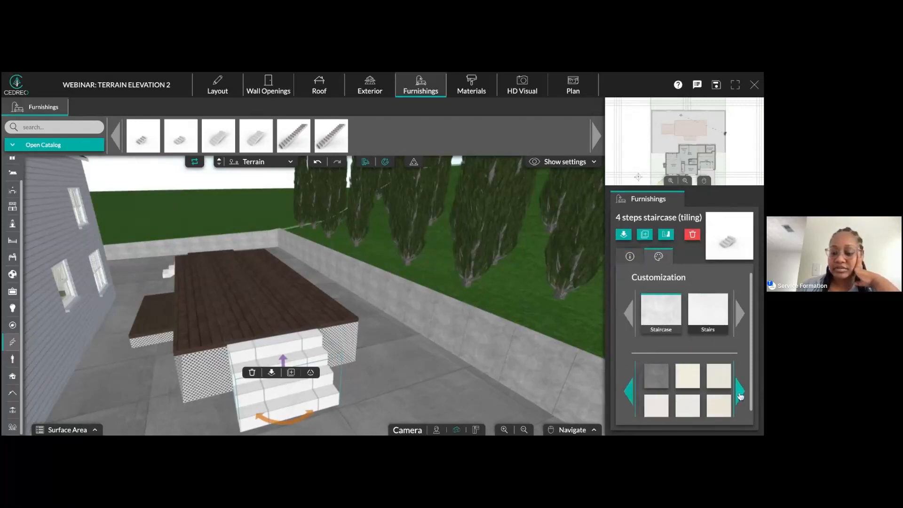
click(740, 393)
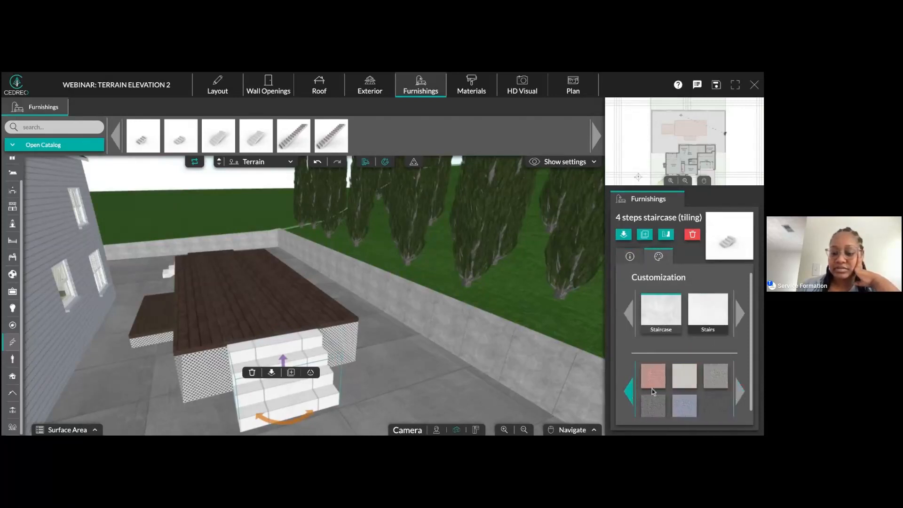
click(630, 394)
click(630, 394)
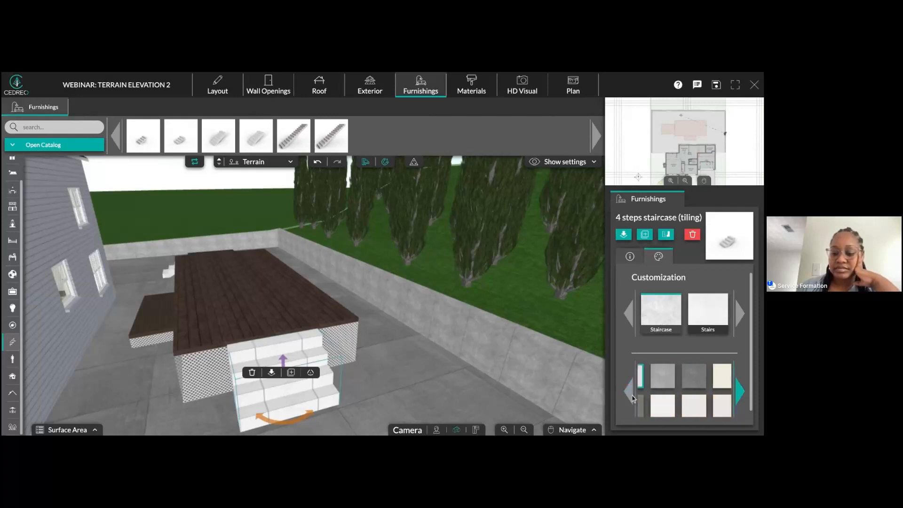
click(715, 376)
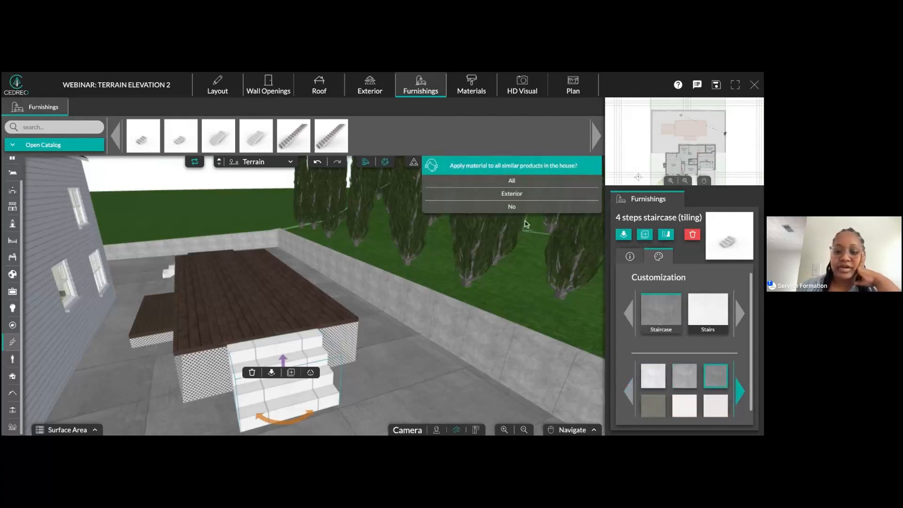
click(527, 193)
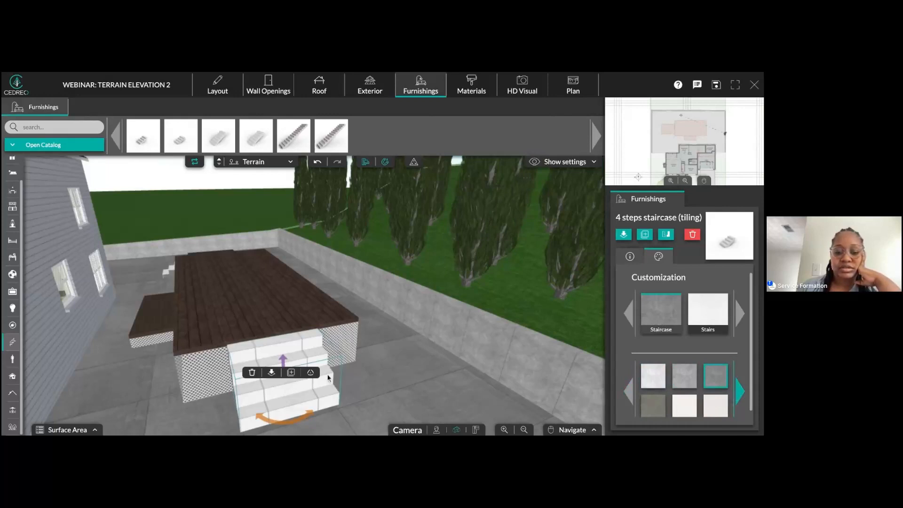
- Give the Stairs part of the staircase a grey finish and apply it to all similar products
click(708, 320)
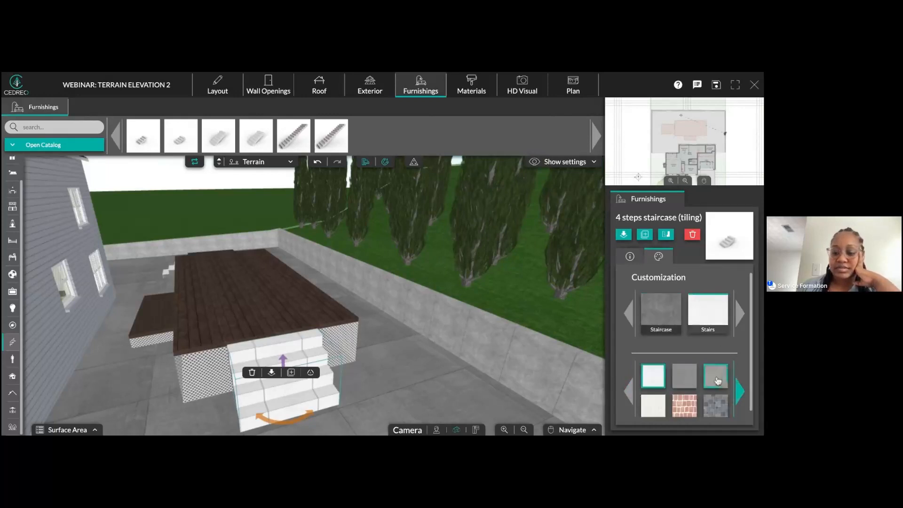
click(717, 378)
click(504, 183)
- Set the west deck staircase's height to 1'-11" and lengthen it
drag(383, 367, 426, 363)
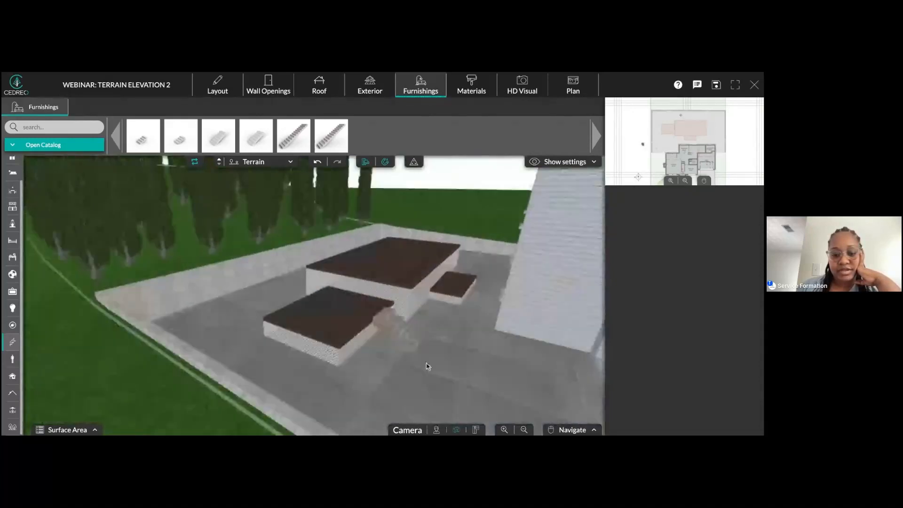
click(402, 332)
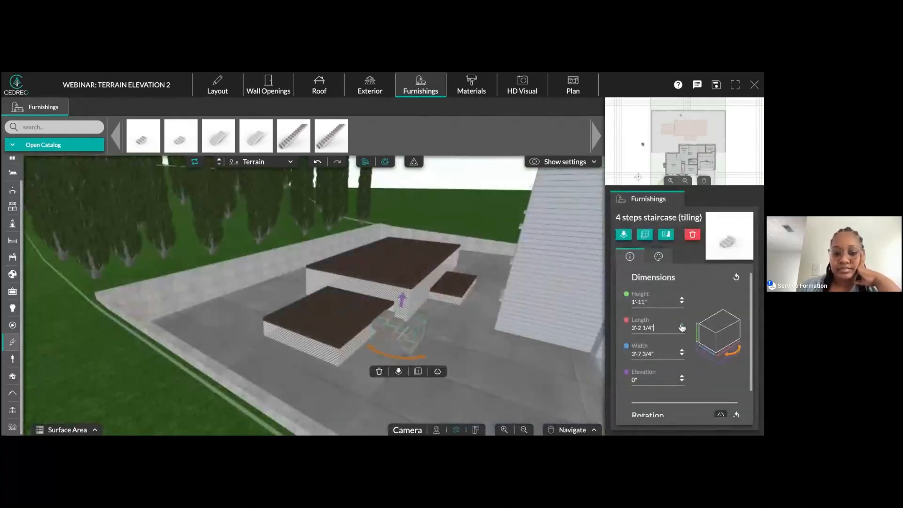
click(500, 362)
drag(487, 362, 451, 367)
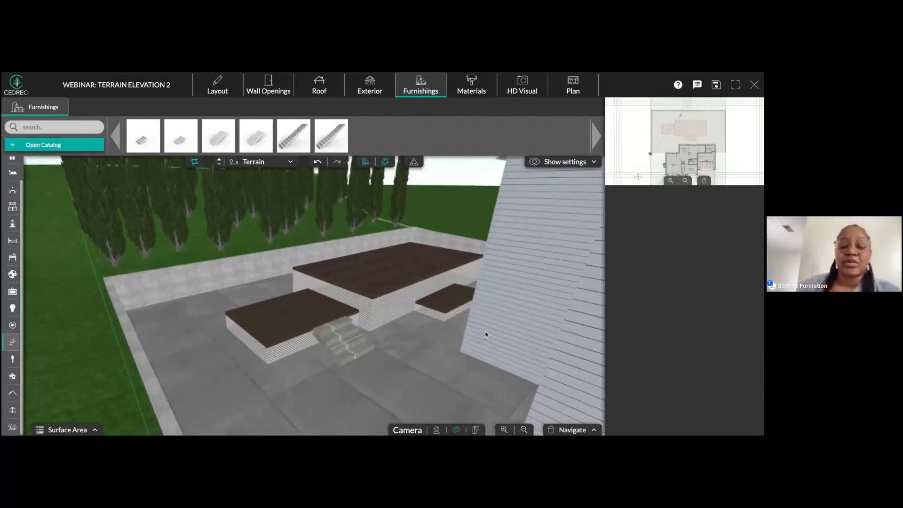
- Open the site plan and examine the annotation settings of the retaining wall and the main deck
click(377, 86)
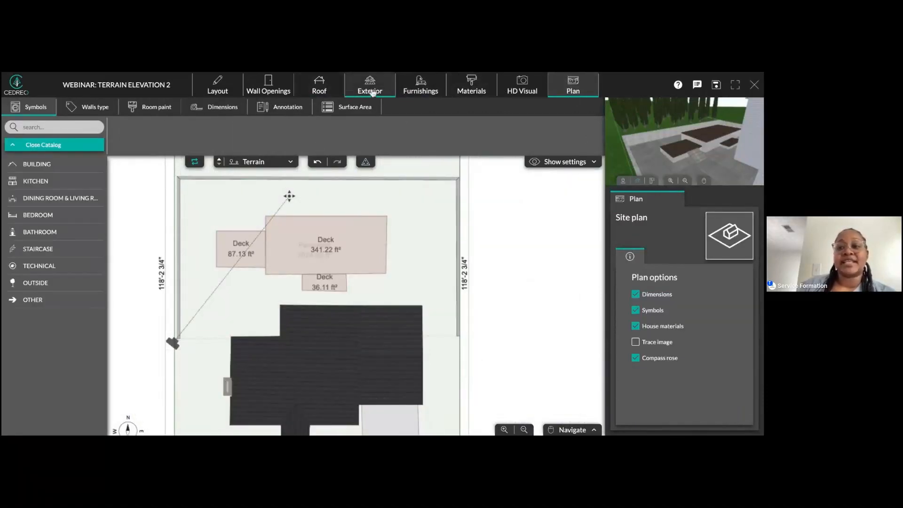
scroll(521, 303, down, 2)
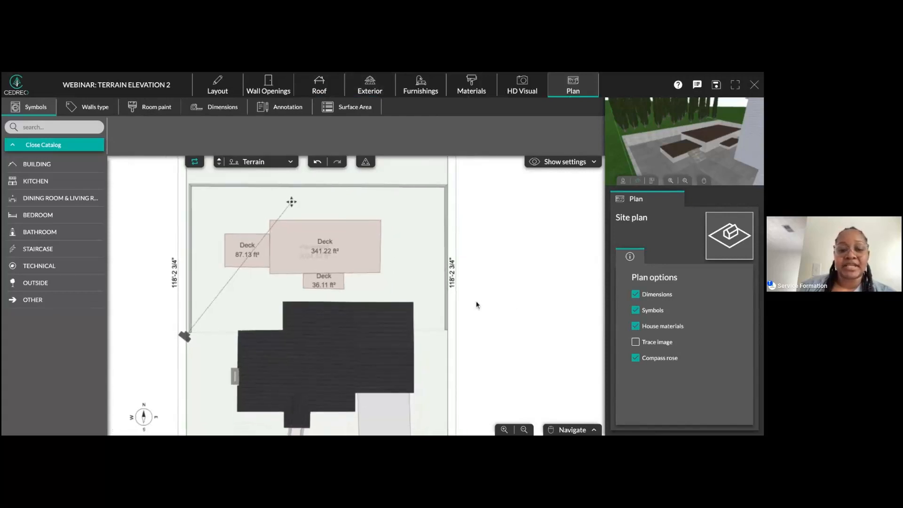
drag(489, 368, 477, 304)
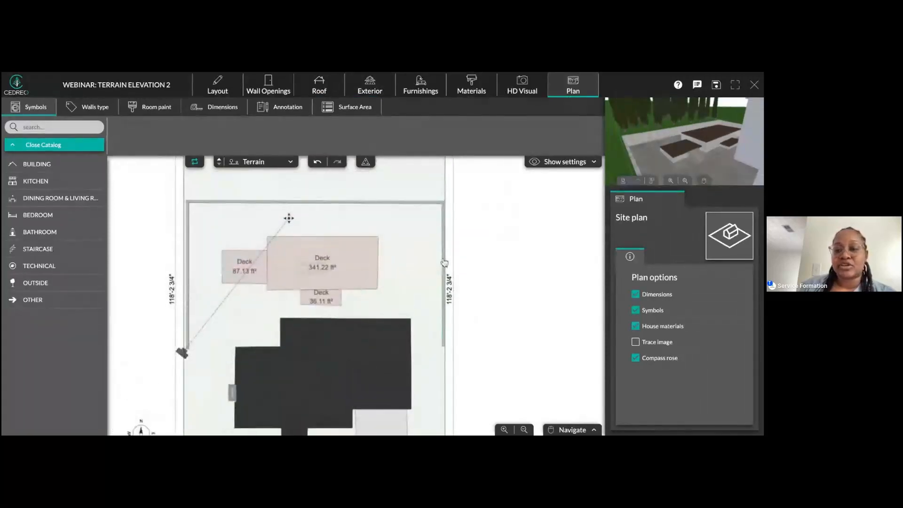
click(447, 262)
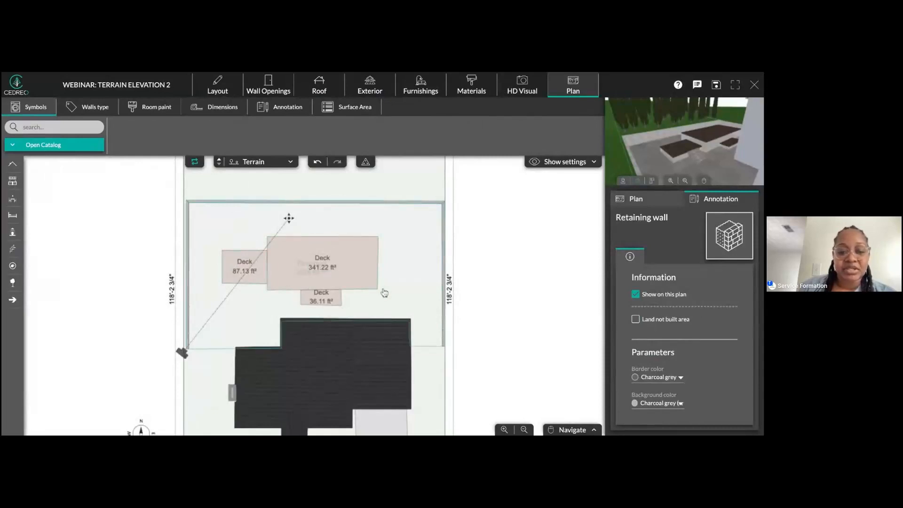
click(357, 261)
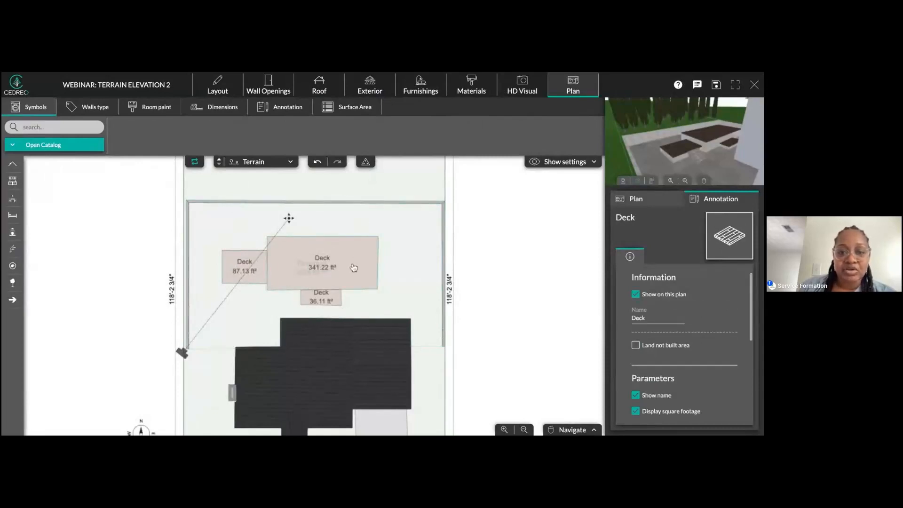
scroll(372, 260, up, 3)
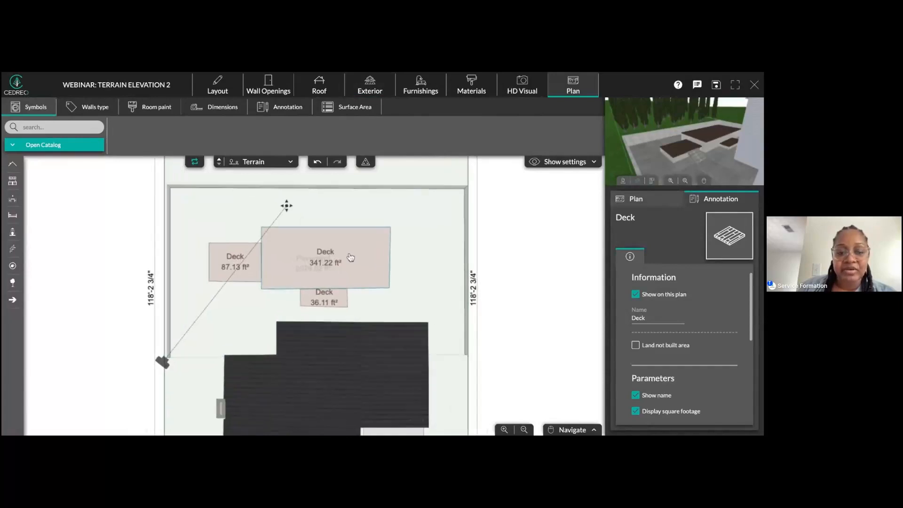
scroll(379, 260, up, 4)
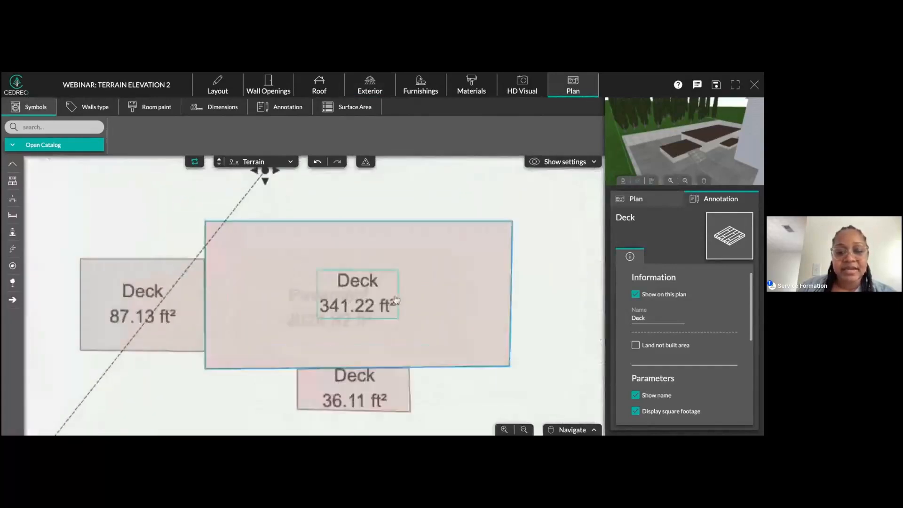
- Remove the pavement label overlapping the main deck by clearing its name and turning off its square footage display
click(295, 307)
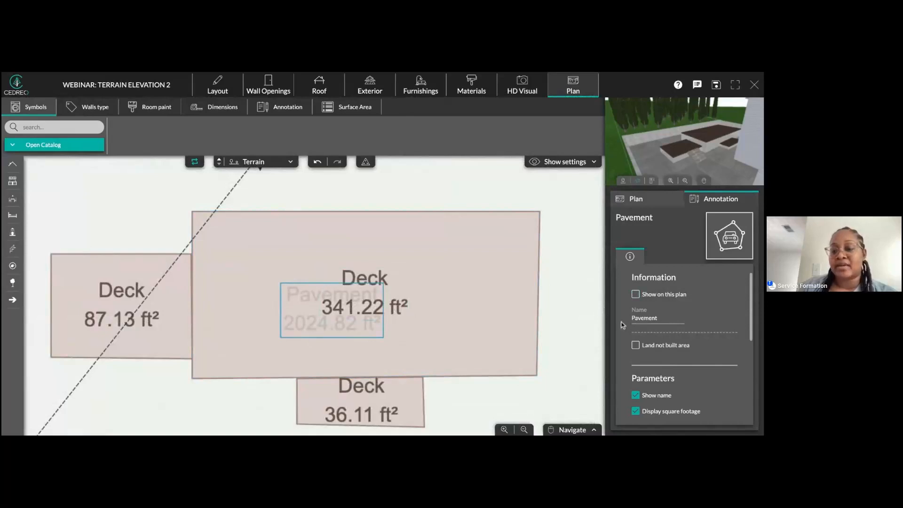
click(635, 295)
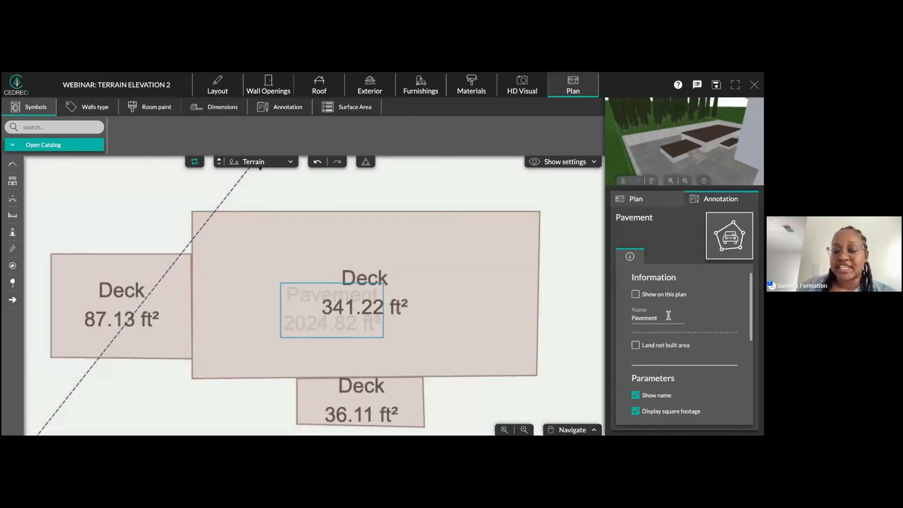
drag(667, 316, 637, 319)
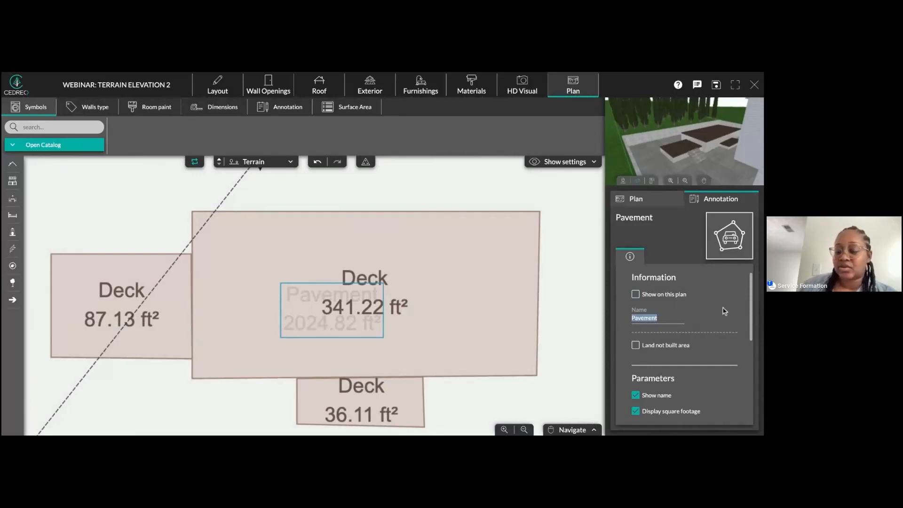
key(BackSpace)
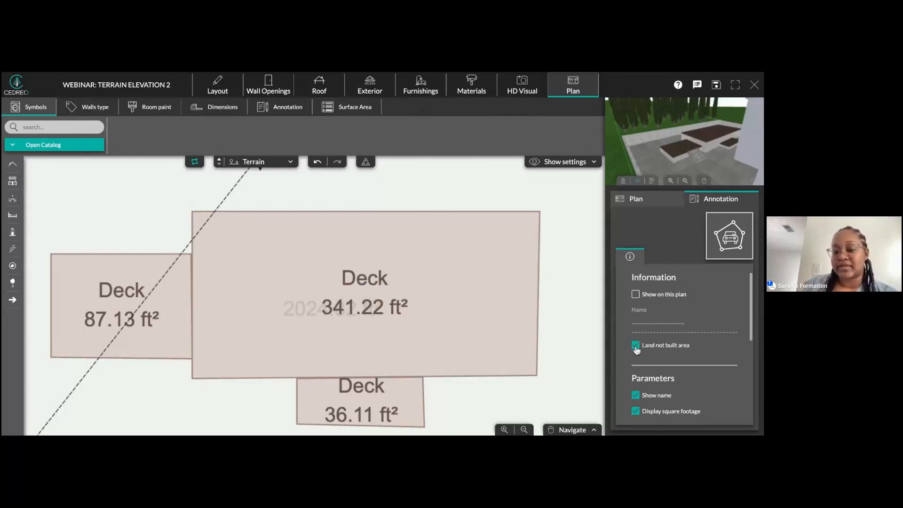
scroll(702, 372, down, 3)
scroll(701, 373, up, 4)
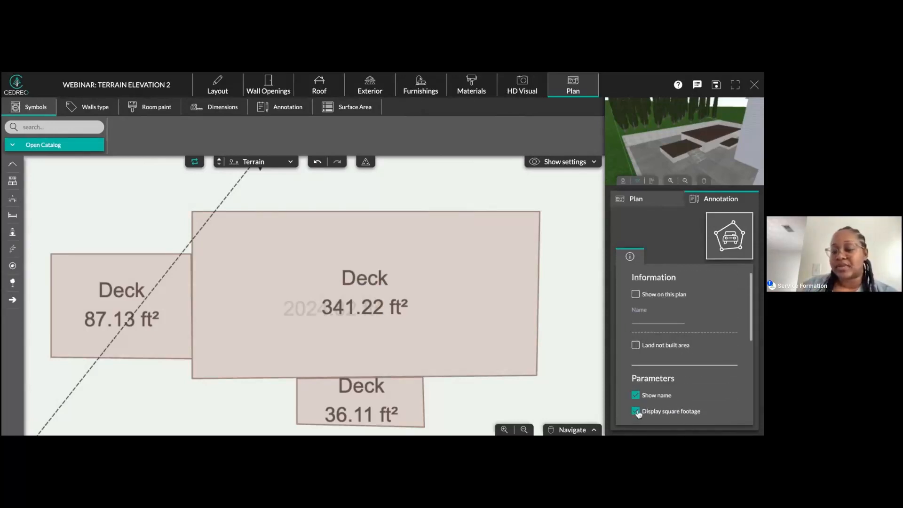
click(636, 412)
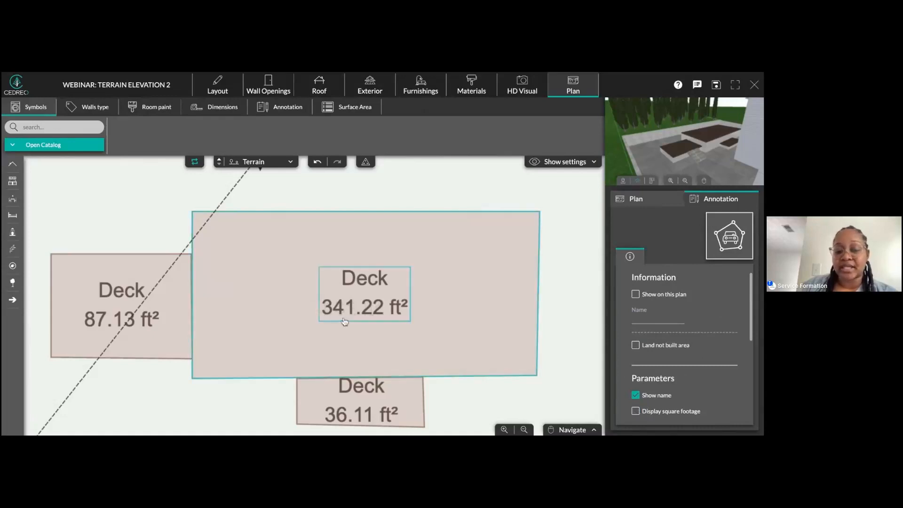
- Undo the changes to the pavement annotation's name, square footage display and visibility on the plan
click(317, 163)
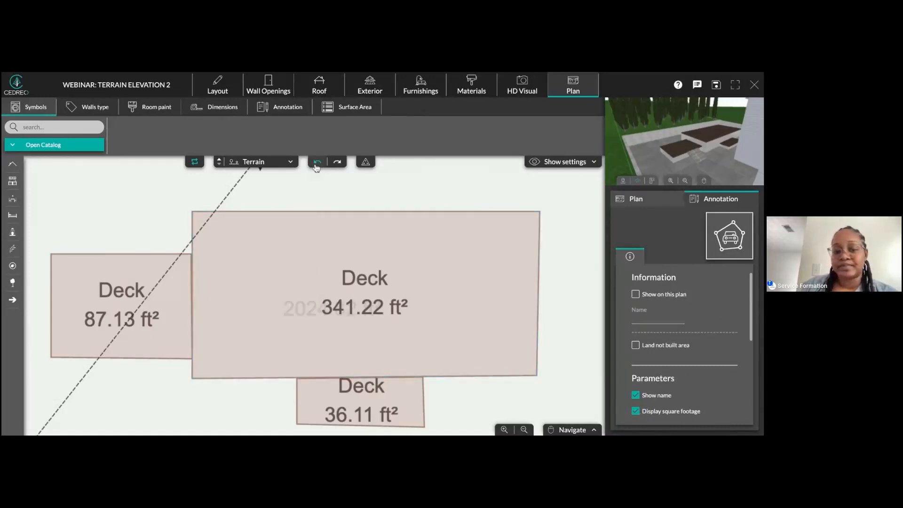
click(317, 163)
click(316, 166)
- Show the front yard softscape area on the site plan, and hide it again
scroll(442, 305, down, 5)
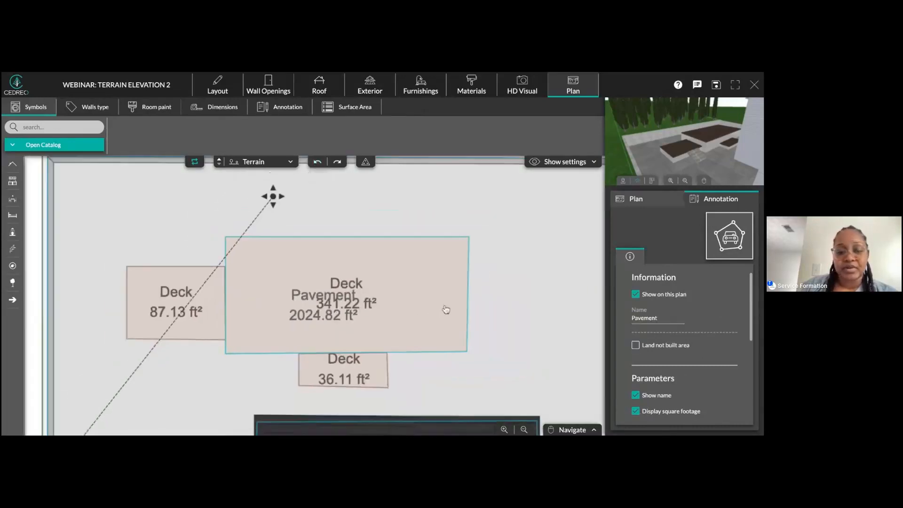
drag(494, 362, 485, 238)
drag(497, 381, 508, 232)
scroll(508, 232, down, 3)
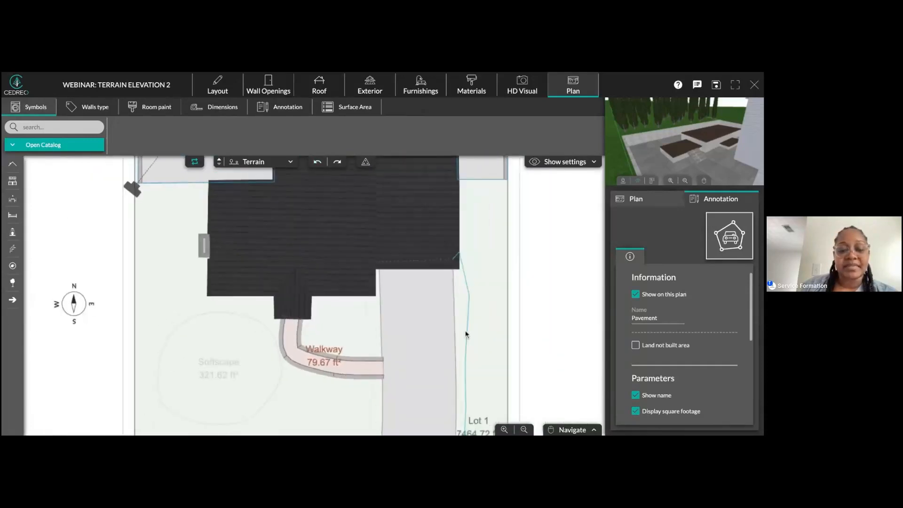
drag(466, 335, 437, 249)
drag(403, 330, 431, 296)
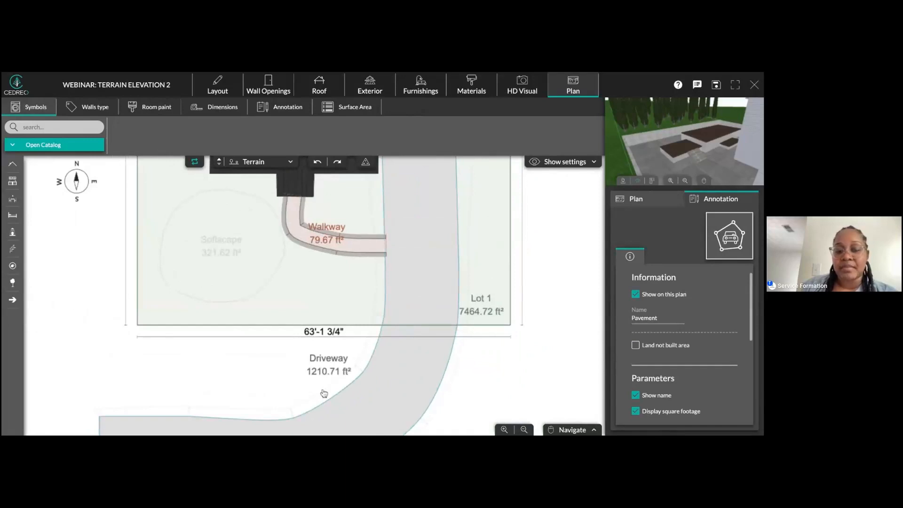
click(227, 248)
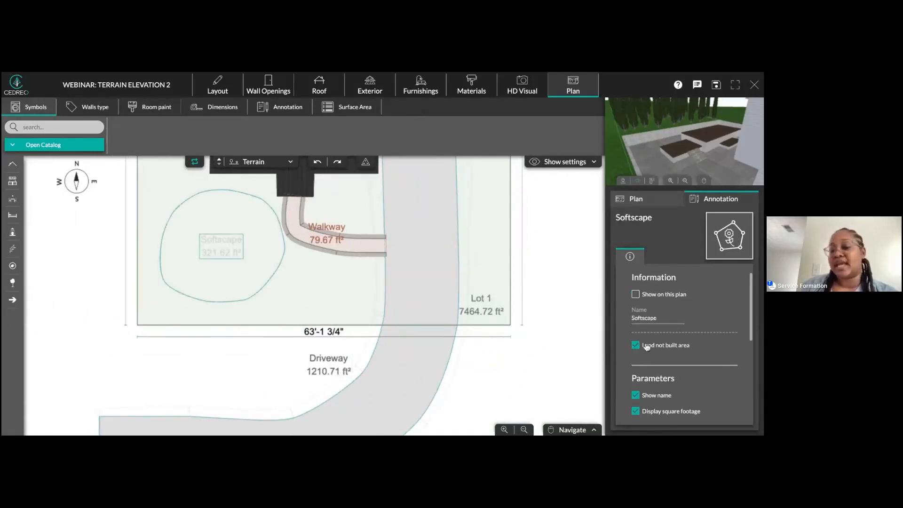
scroll(650, 306, down, 1)
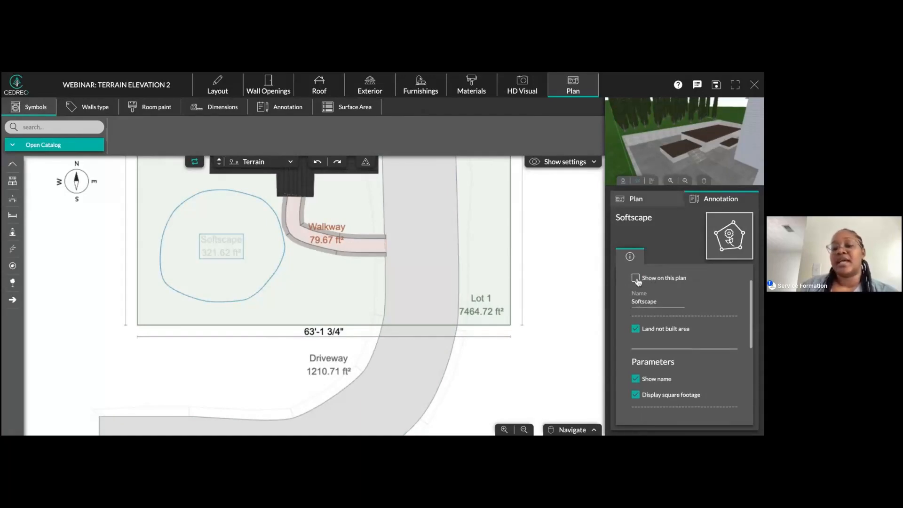
click(636, 276)
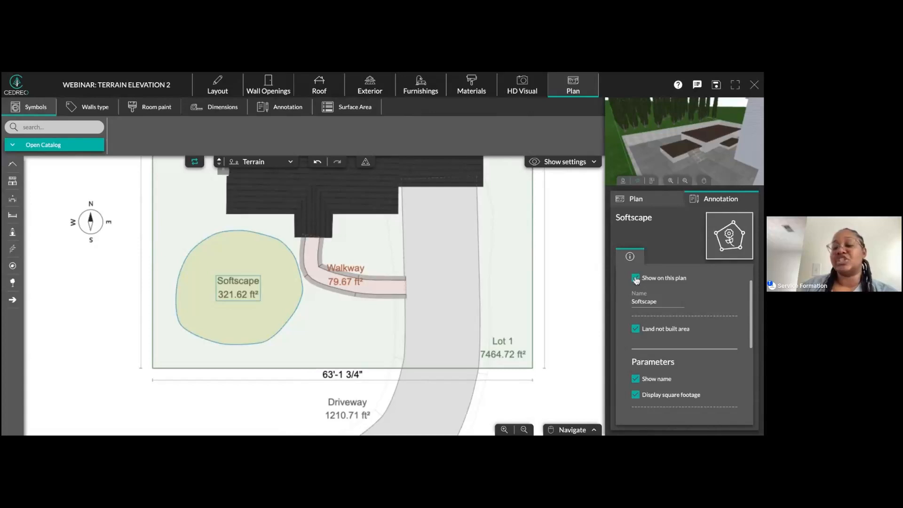
click(635, 278)
click(314, 347)
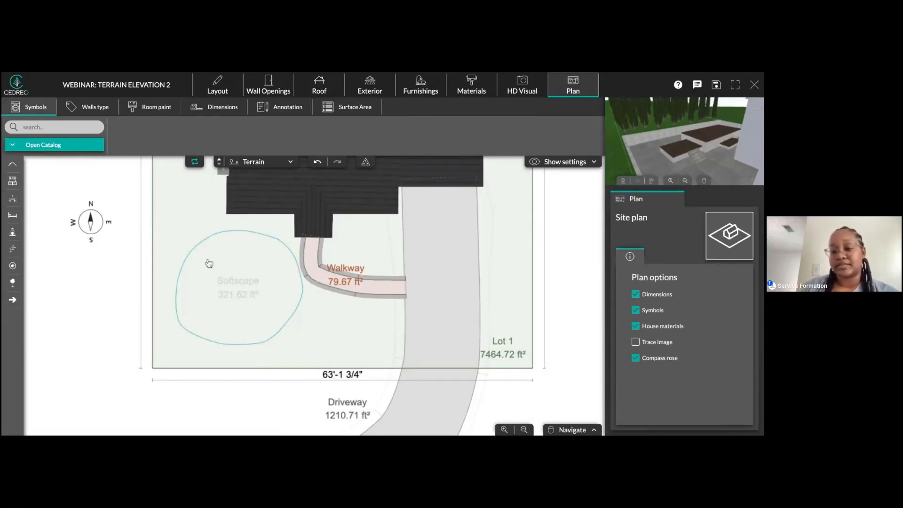
- Save and close the Webinar: Terrain Elevation 2 project
scroll(498, 289, down, 1)
scroll(498, 289, down, 2)
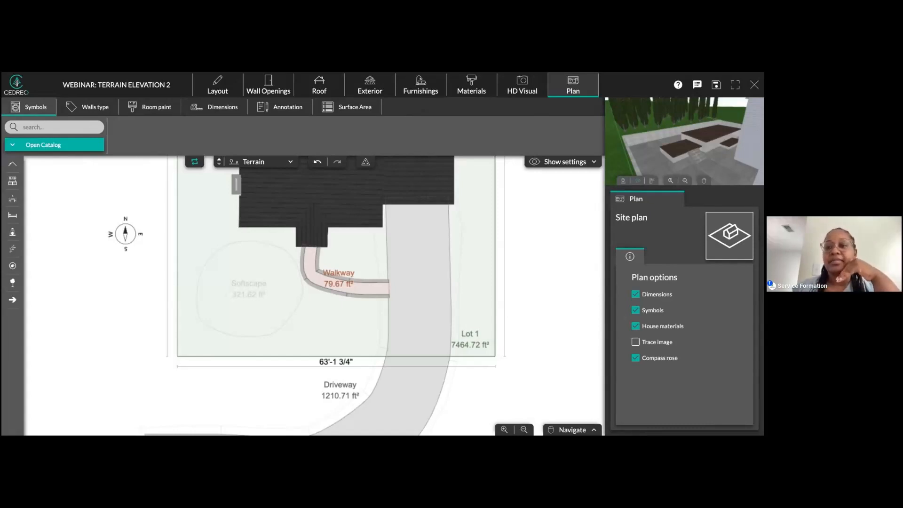
click(754, 85)
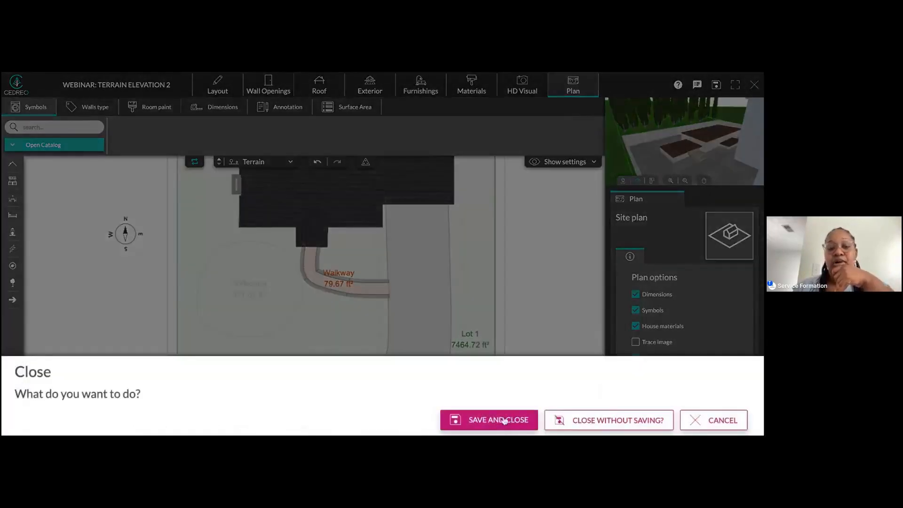
click(503, 419)
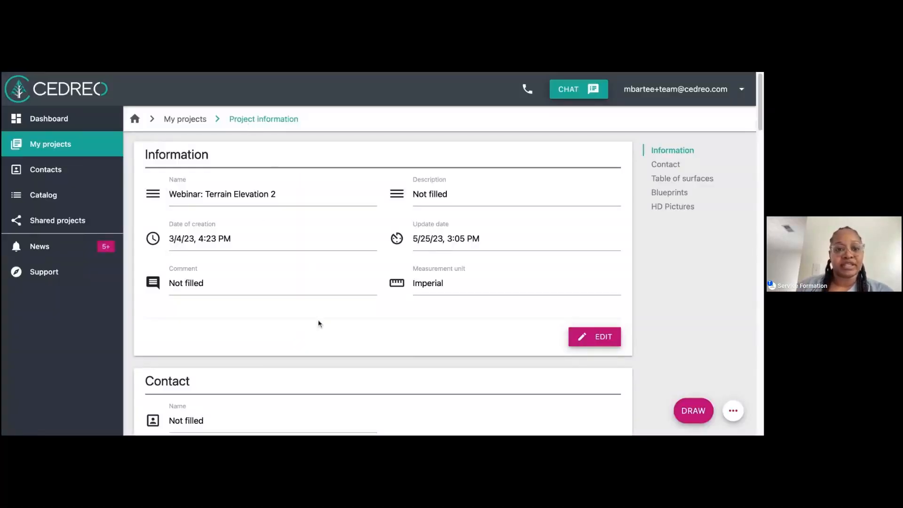
- Open the Home project from the second page of the project list for drawing and activate its new terrain elevation features
scroll(320, 337, down, 1)
click(181, 123)
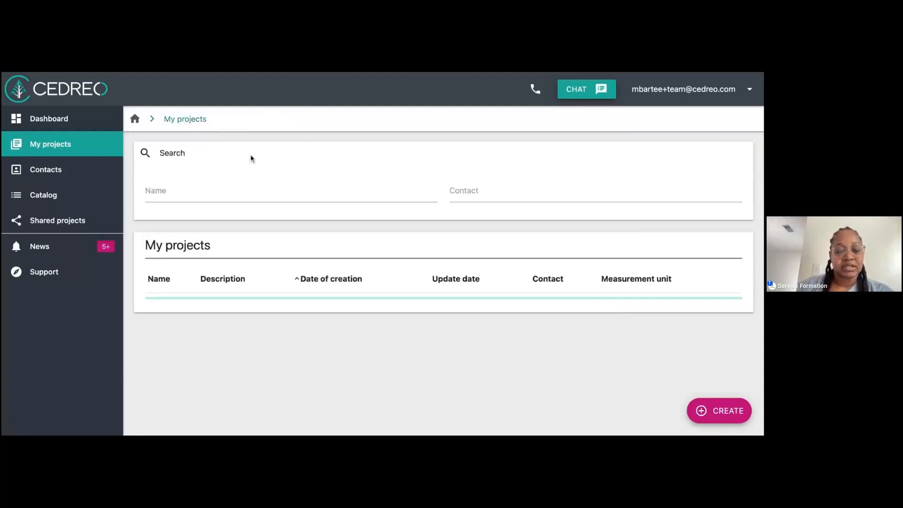
scroll(302, 344, down, 5)
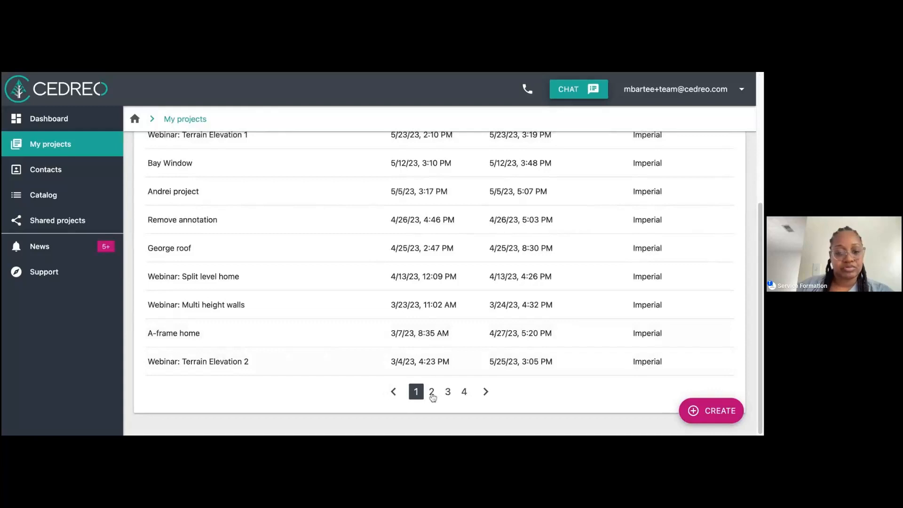
click(432, 394)
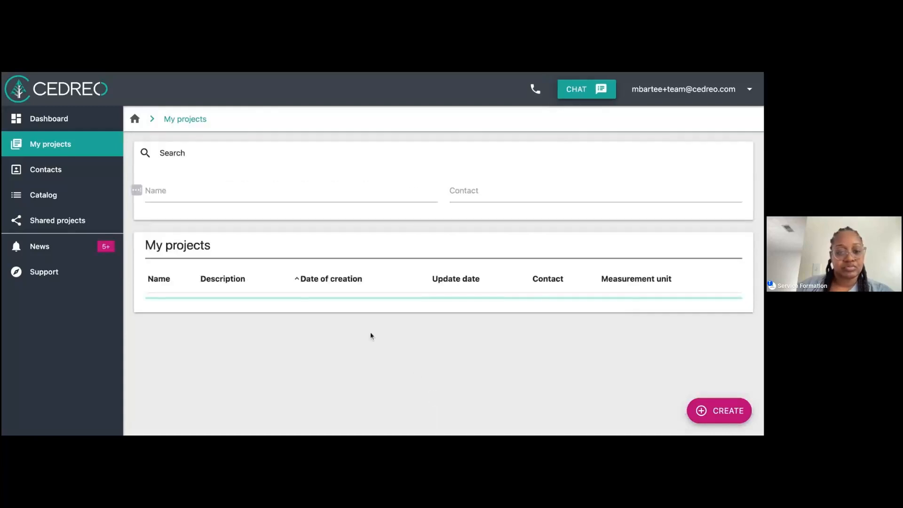
scroll(260, 316, down, 5)
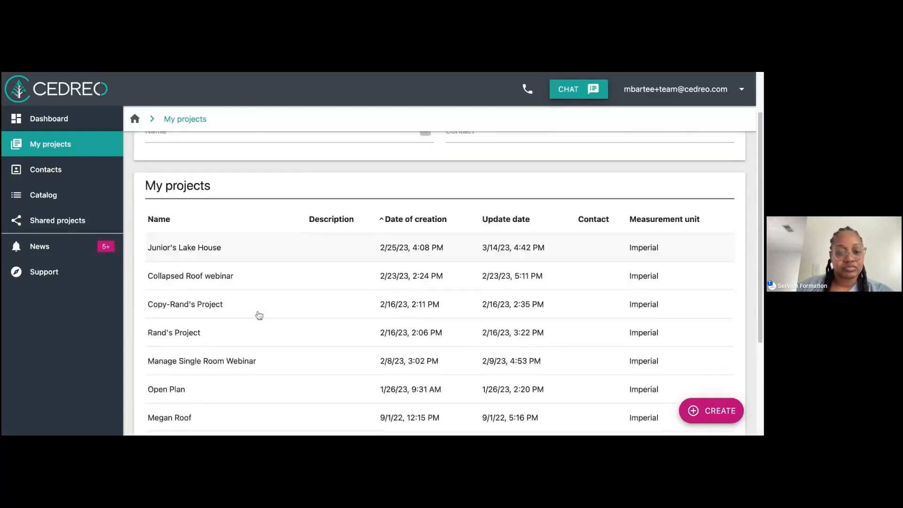
click(276, 372)
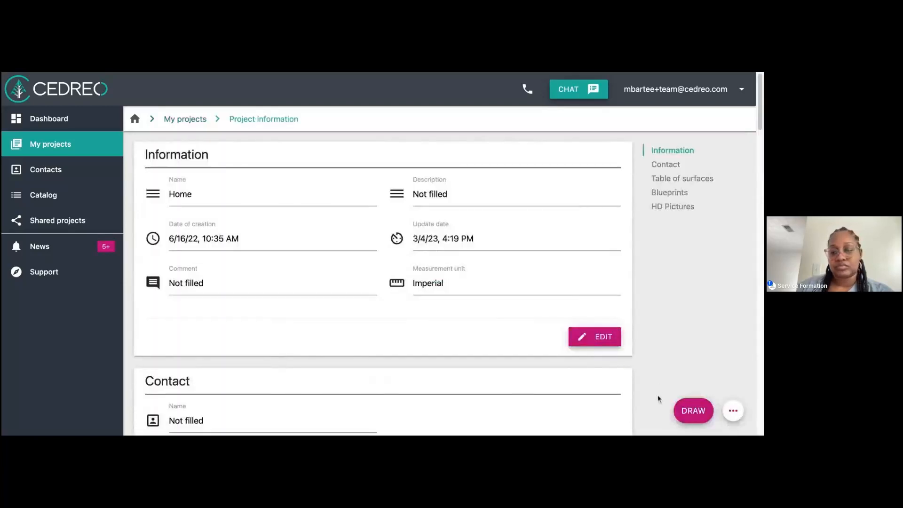
click(684, 413)
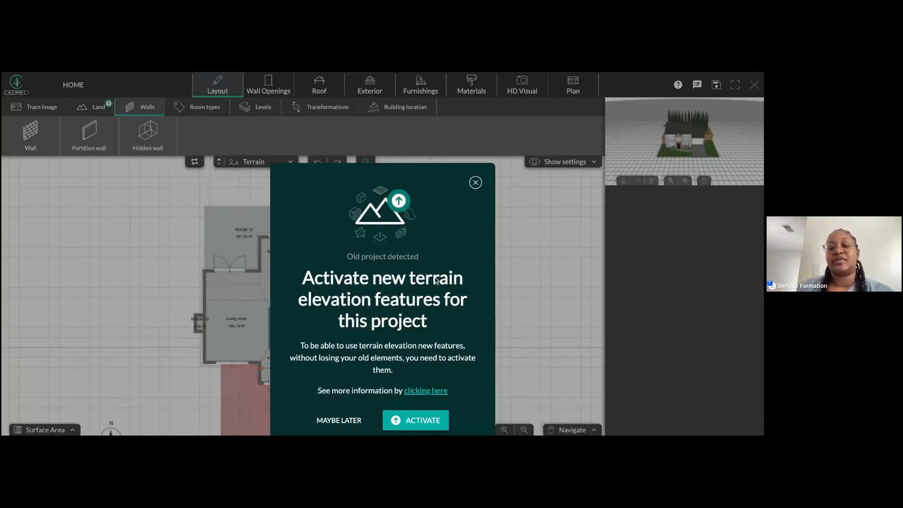
click(407, 425)
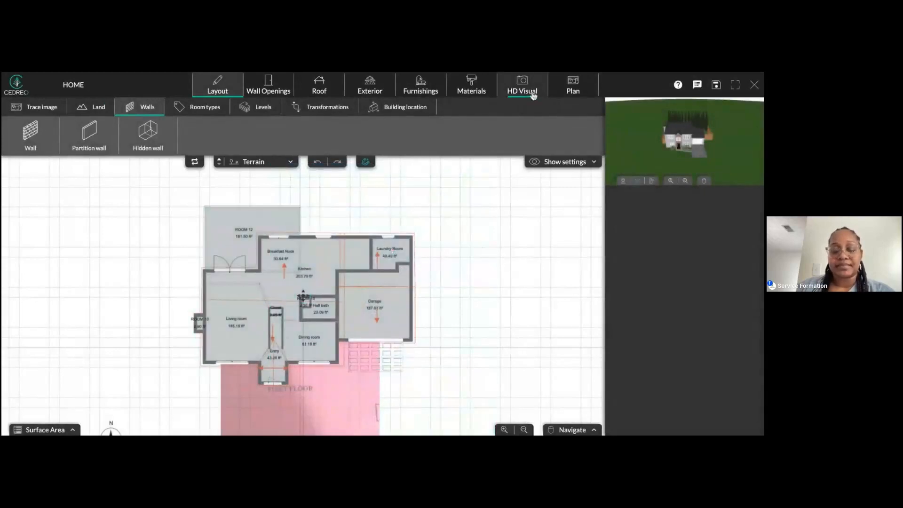
- Delete the two grass-textured shapes covering the outer side of the backyard fence
click(533, 94)
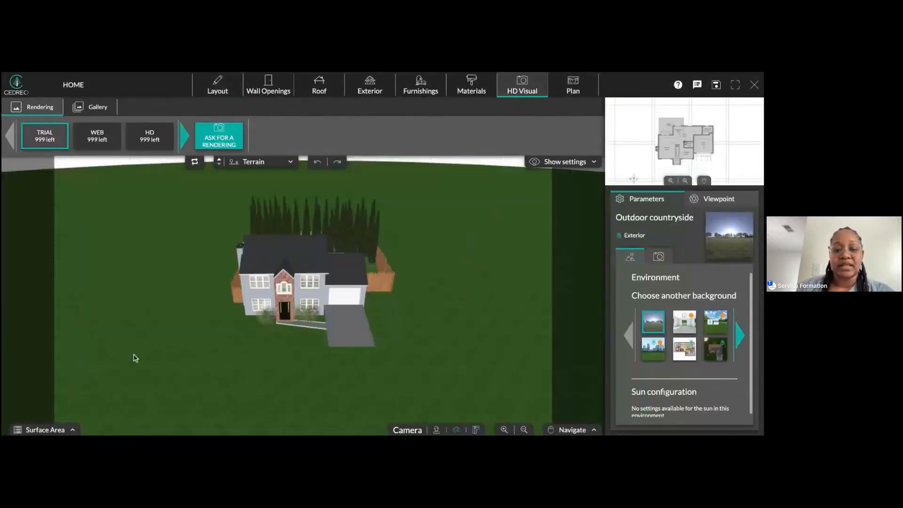
drag(349, 362, 298, 376)
scroll(401, 336, up, 5)
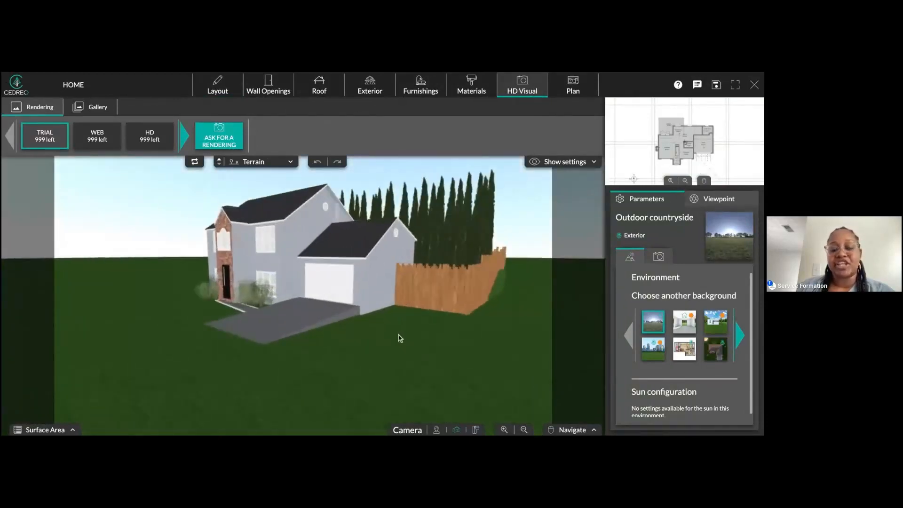
drag(492, 337, 409, 353)
scroll(411, 354, up, 5)
scroll(411, 354, down, 4)
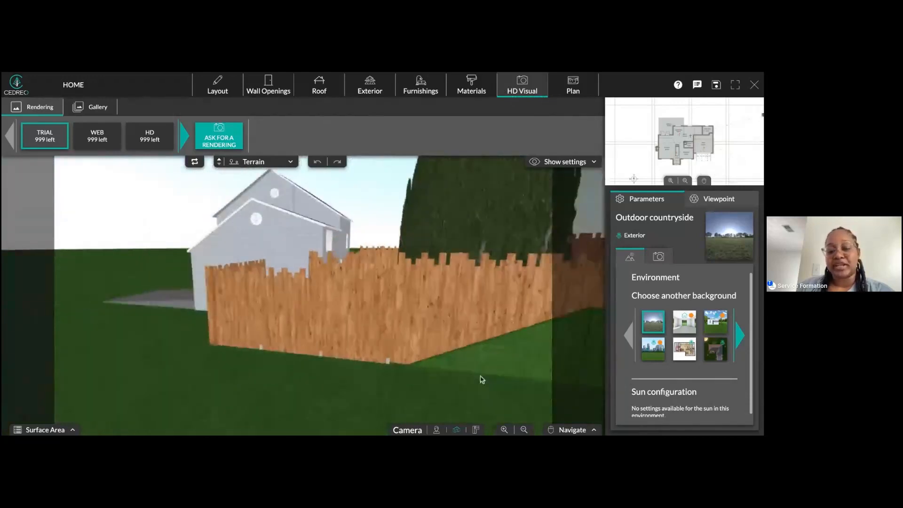
drag(480, 377, 356, 368)
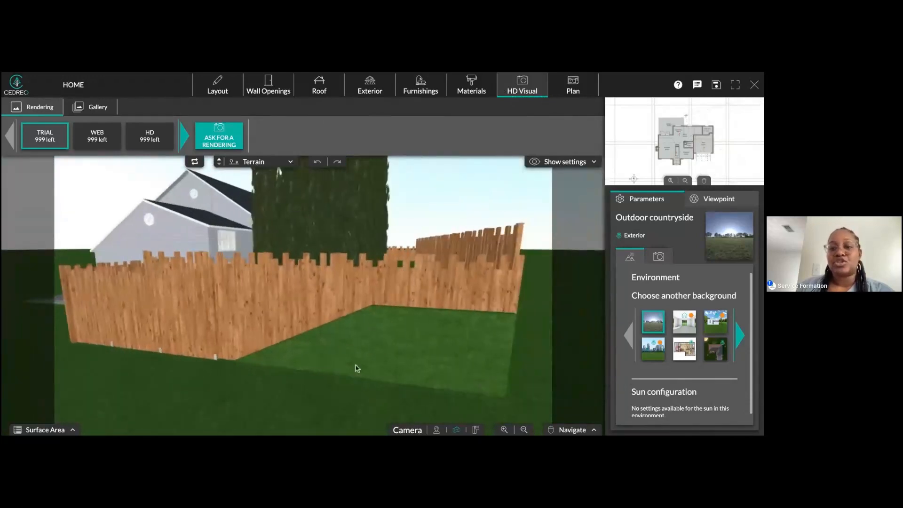
click(461, 89)
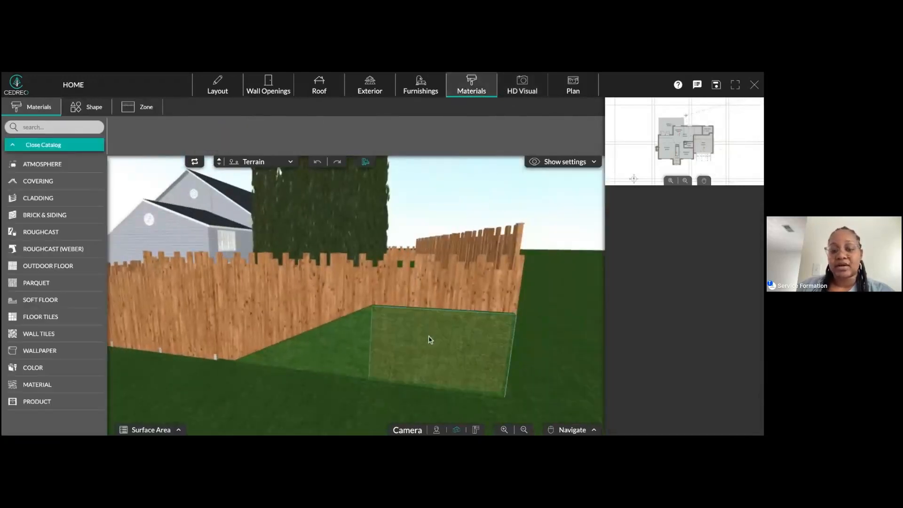
click(430, 340)
click(694, 245)
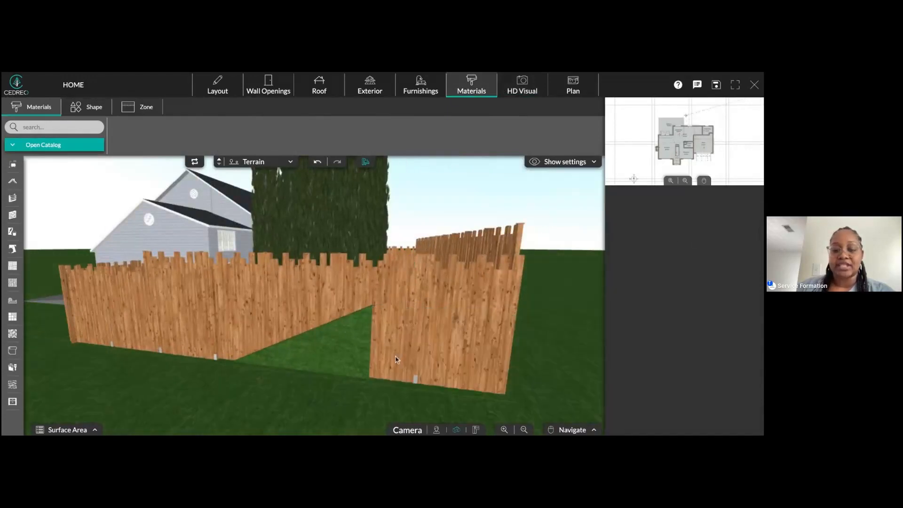
click(348, 343)
click(694, 239)
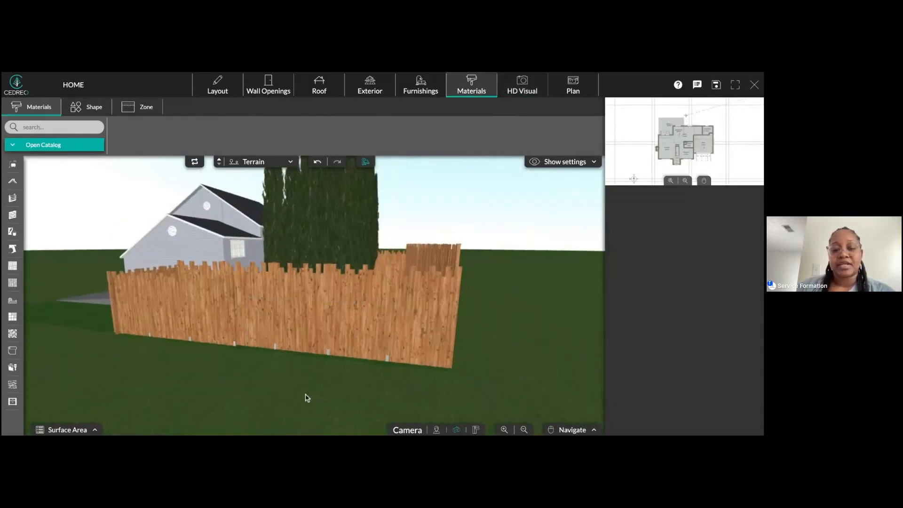
- Delete the driveway ramp and the cube shape in front of the garage
click(284, 355)
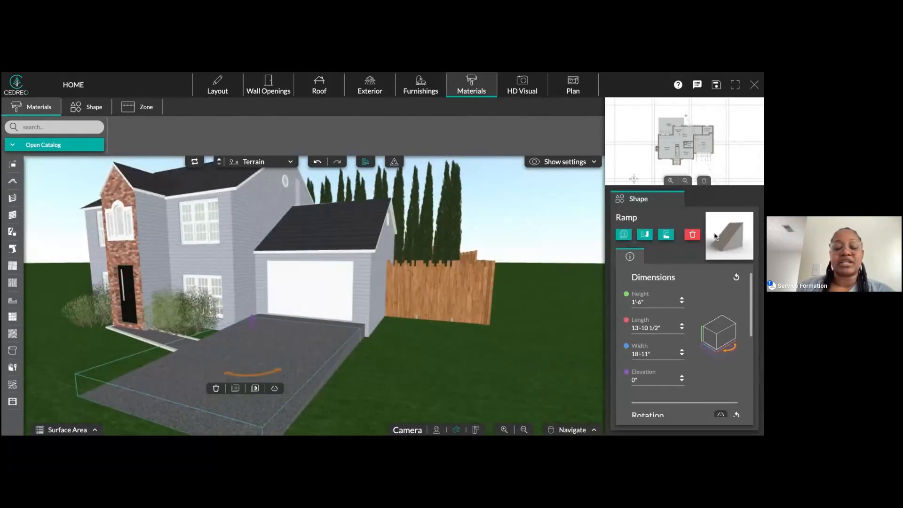
click(693, 236)
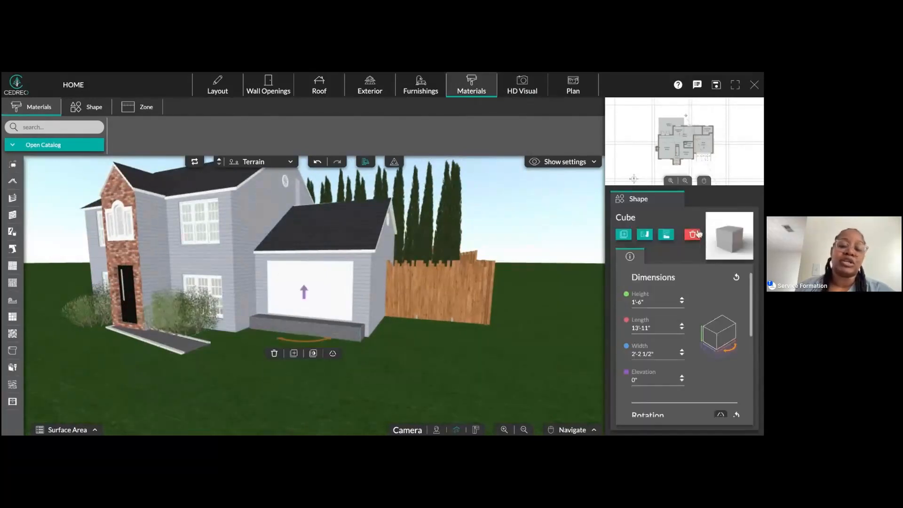
click(699, 233)
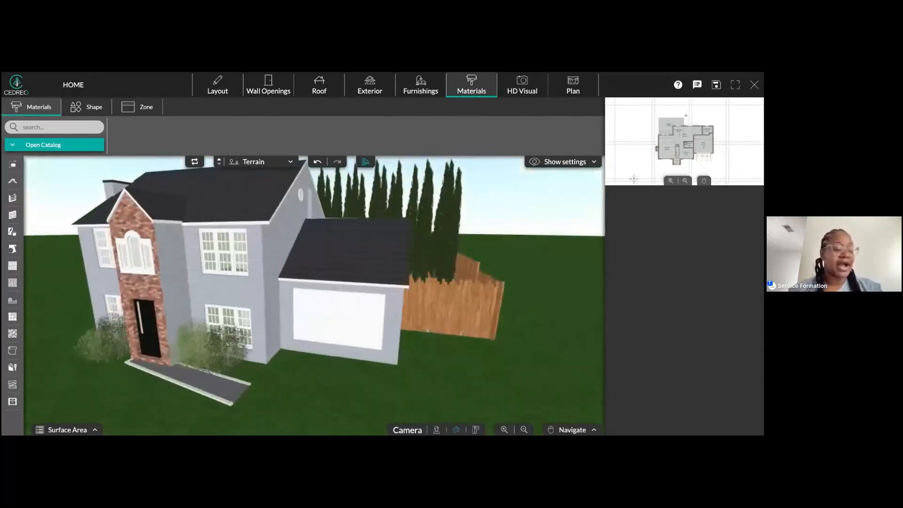
- Switch to the exterior tools and hide the trace image in the 2D display
click(368, 88)
click(572, 160)
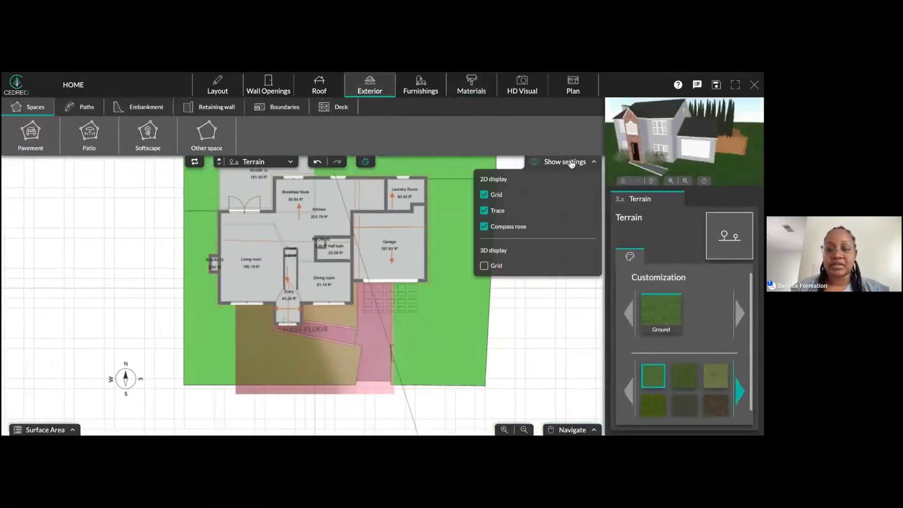
click(484, 210)
- Delete the bitumen driveway and the border along the south side of the front walkway
scroll(347, 363, up, 3)
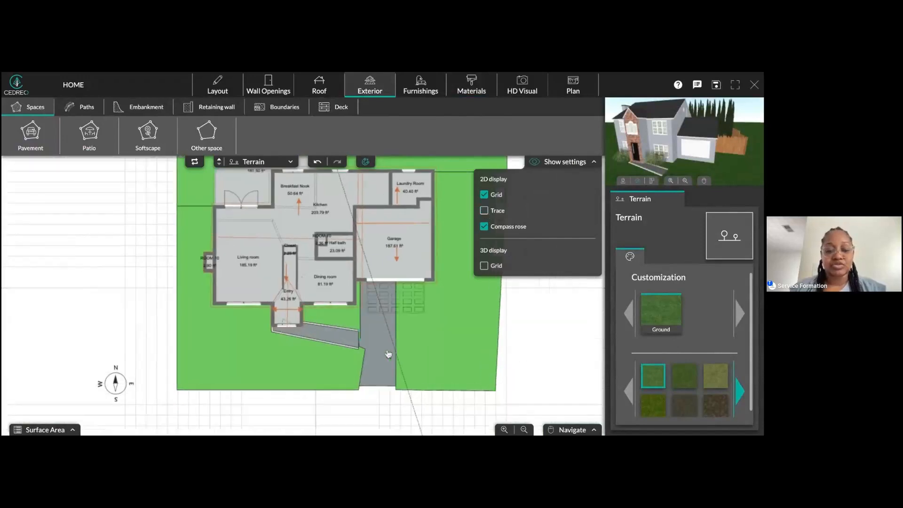
click(384, 359)
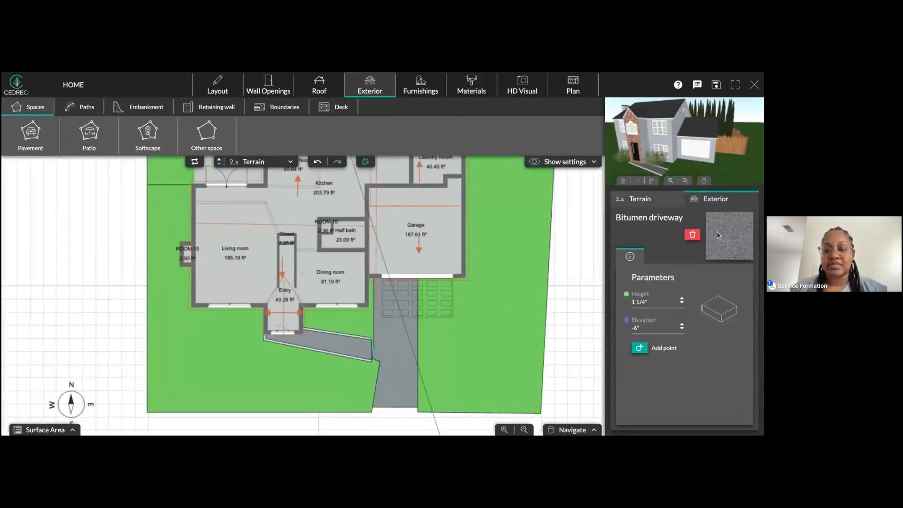
click(693, 234)
click(328, 356)
click(692, 234)
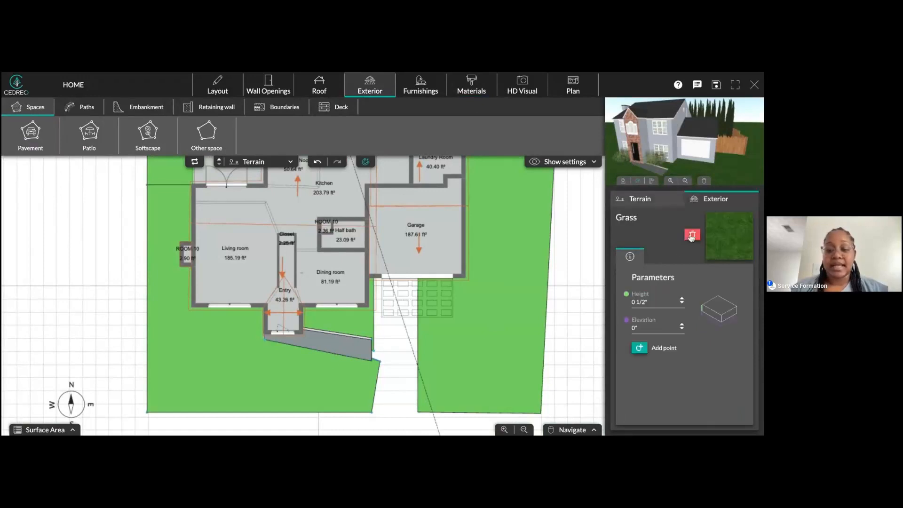
- Delete the grass areas in front of and beside the house
click(692, 235)
click(695, 238)
click(355, 331)
click(696, 236)
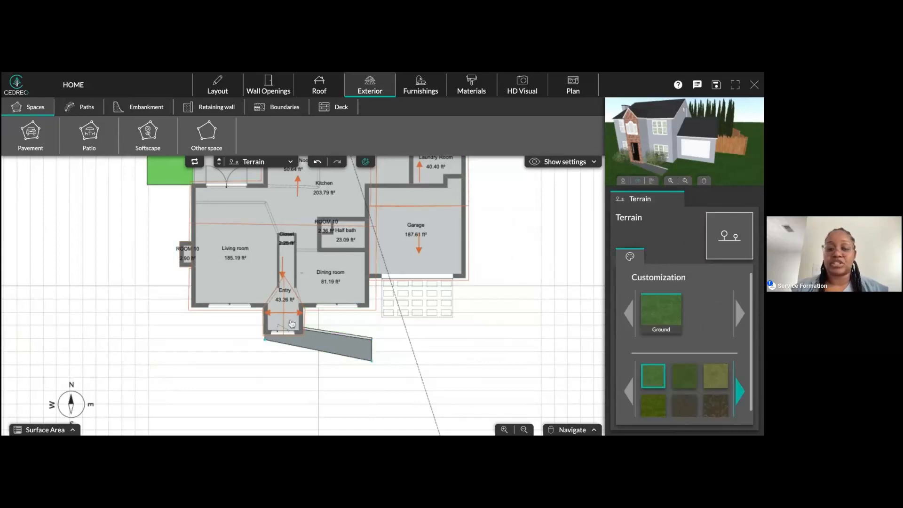
- Delete the front walkway surface and its remaining border
click(319, 343)
click(694, 236)
click(362, 337)
click(693, 239)
- Delete the large grass area in the backyard
drag(562, 214, 508, 389)
click(475, 292)
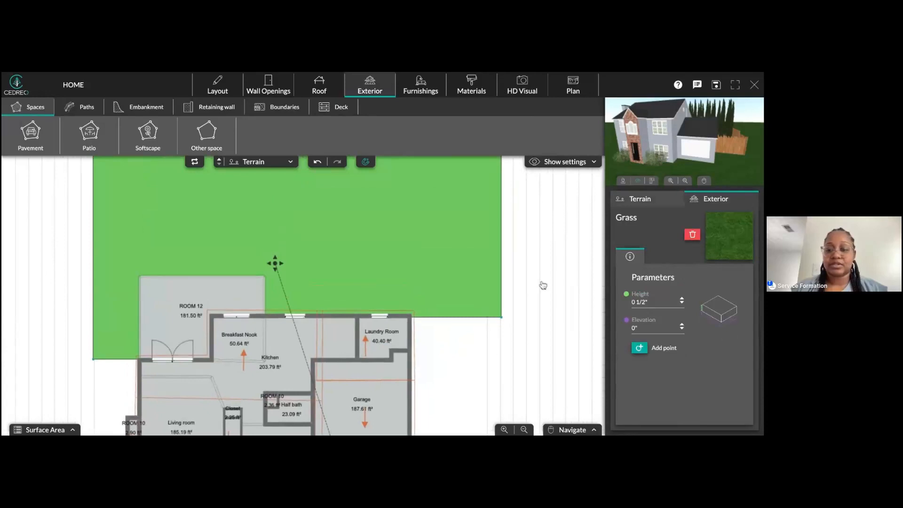
click(691, 239)
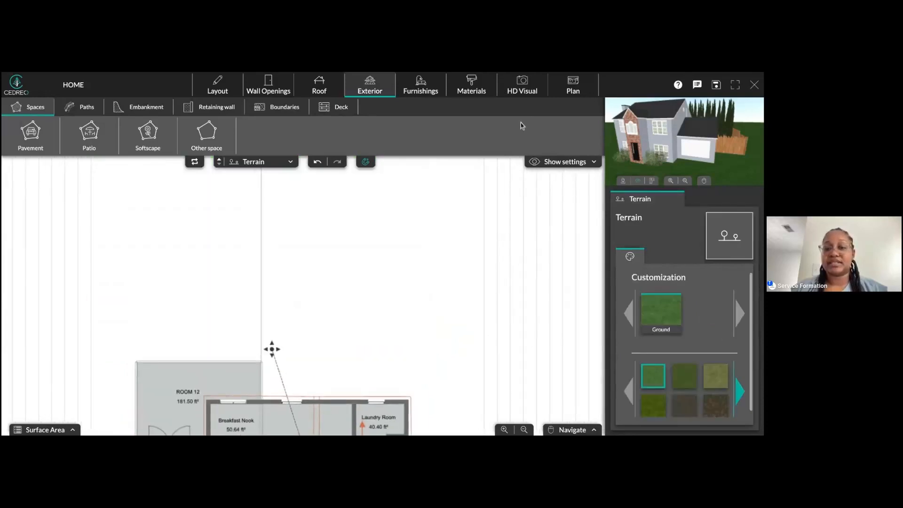
- Delete the three wooden fence panels on the garage side of the backyard
click(423, 91)
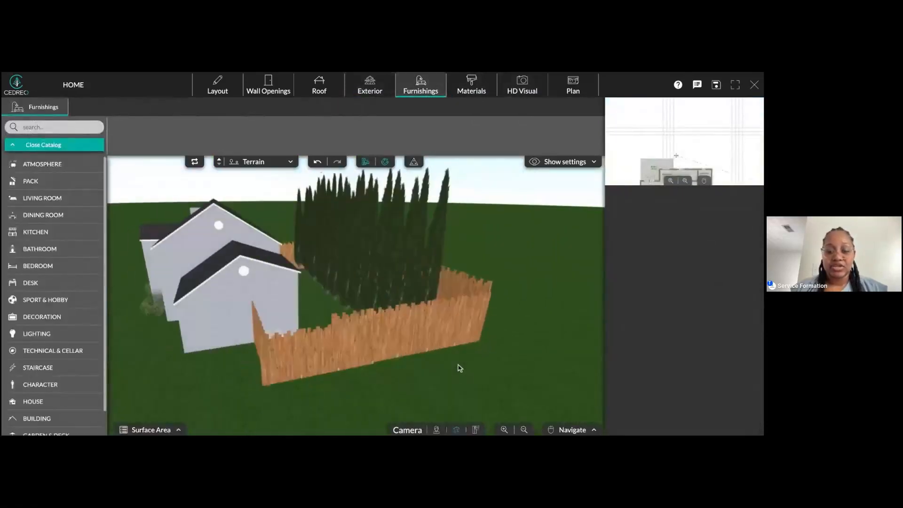
click(393, 357)
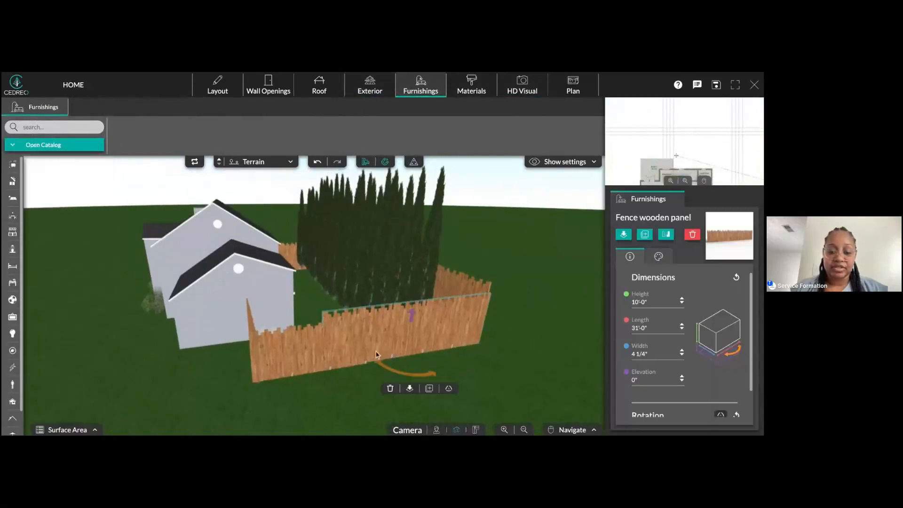
click(390, 389)
click(332, 364)
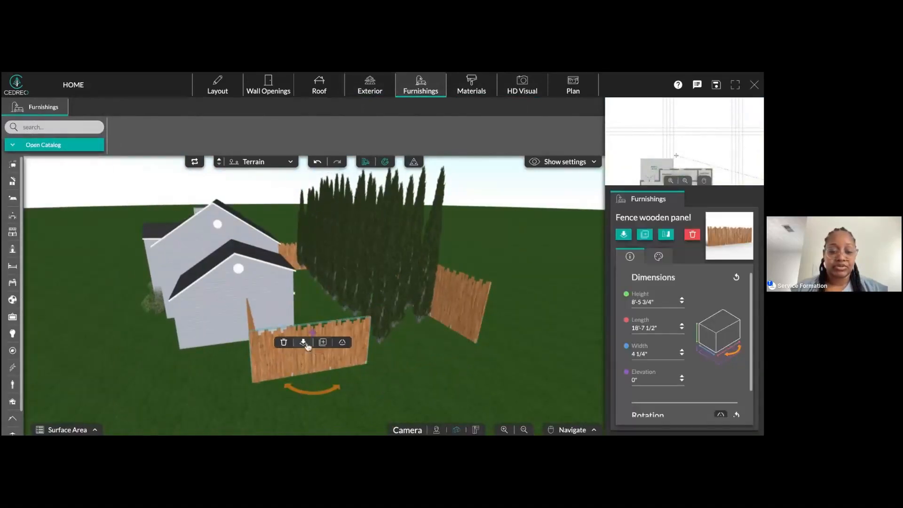
click(284, 347)
click(258, 348)
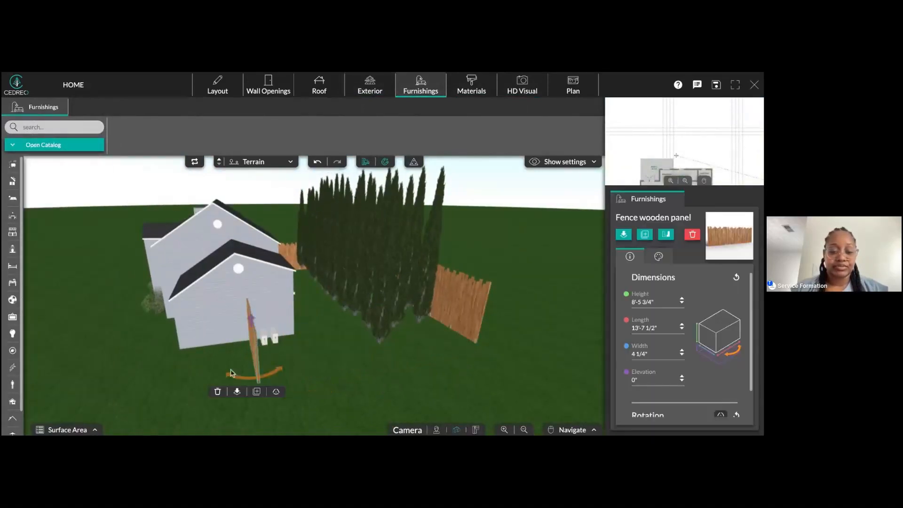
click(218, 392)
- Save and close the Home project
right_drag(260, 365, 290, 350)
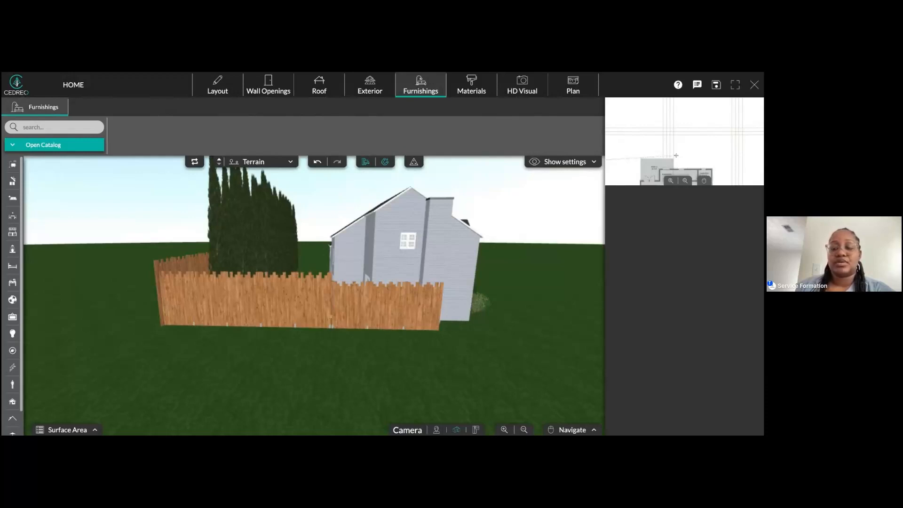
click(752, 86)
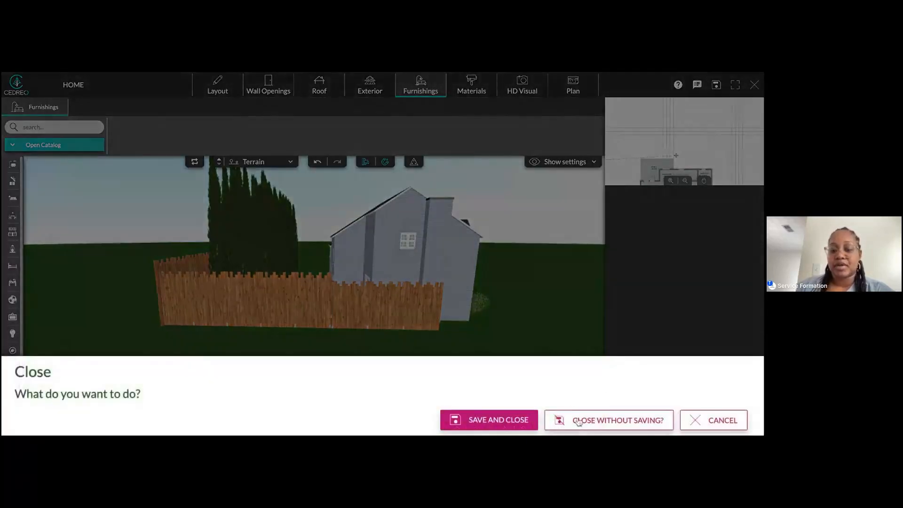
click(507, 420)
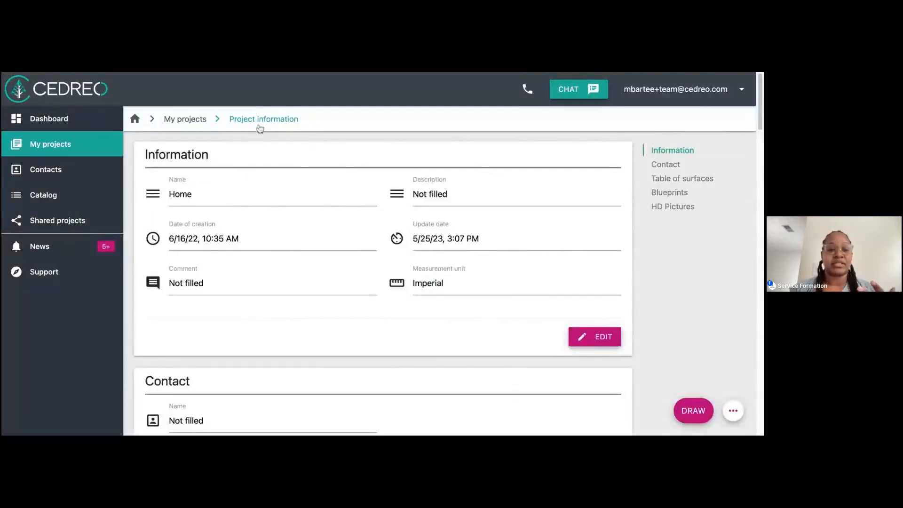
- Find the project "Webinar: Terrain Elevation 2" on the first page of the project list and open its drawing
click(188, 124)
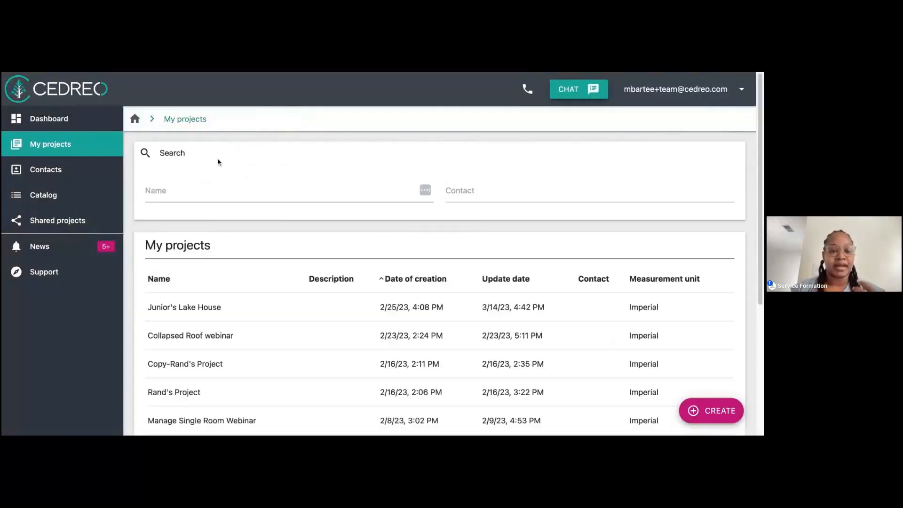
scroll(264, 374, down, 5)
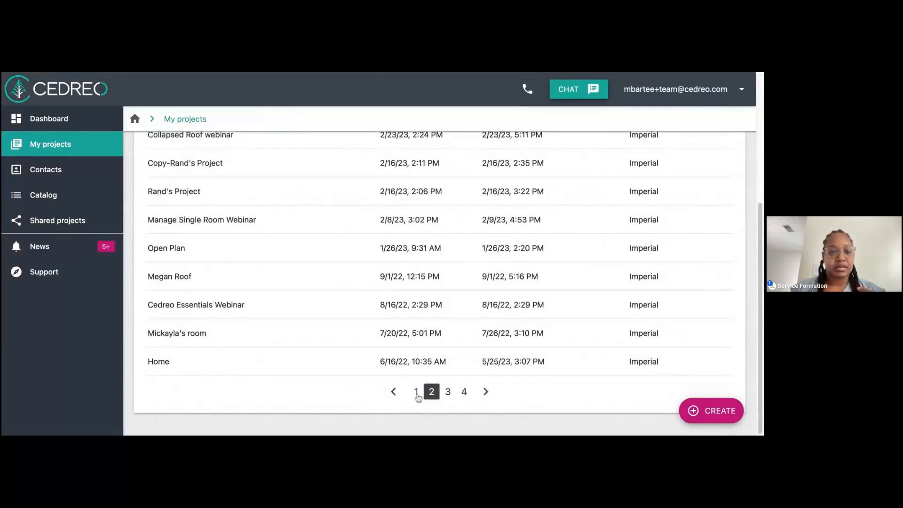
click(417, 394)
scroll(276, 348, down, 5)
scroll(272, 306, up, 1)
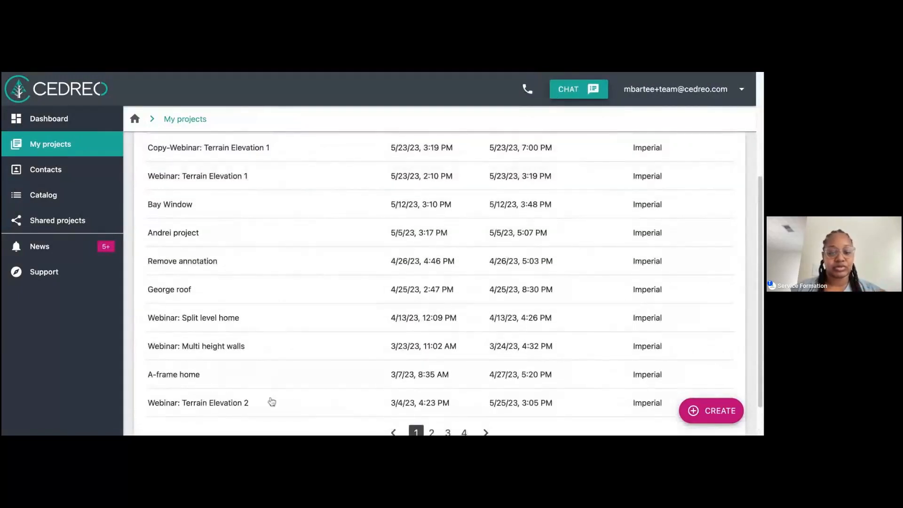
click(272, 402)
click(689, 411)
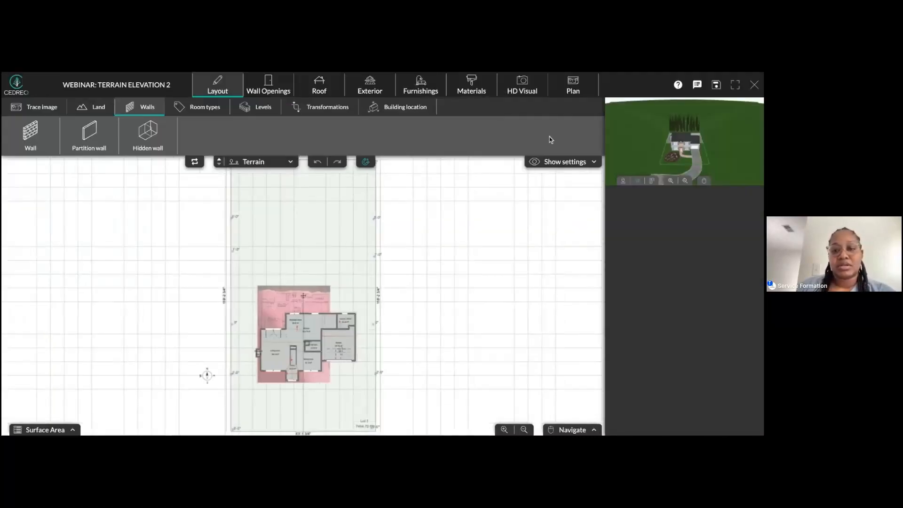
- Hide the trace image in the 2D plan and select the embankment along the east side of the driveway
click(567, 162)
click(484, 244)
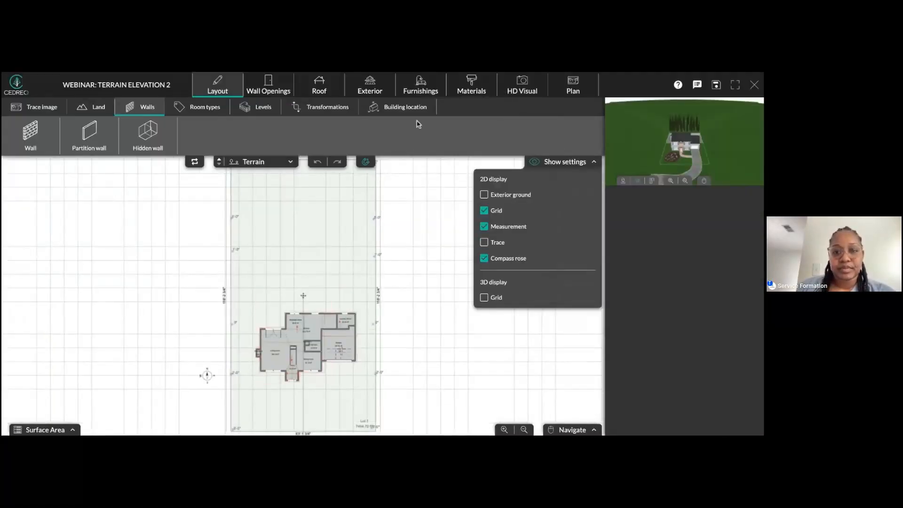
click(370, 86)
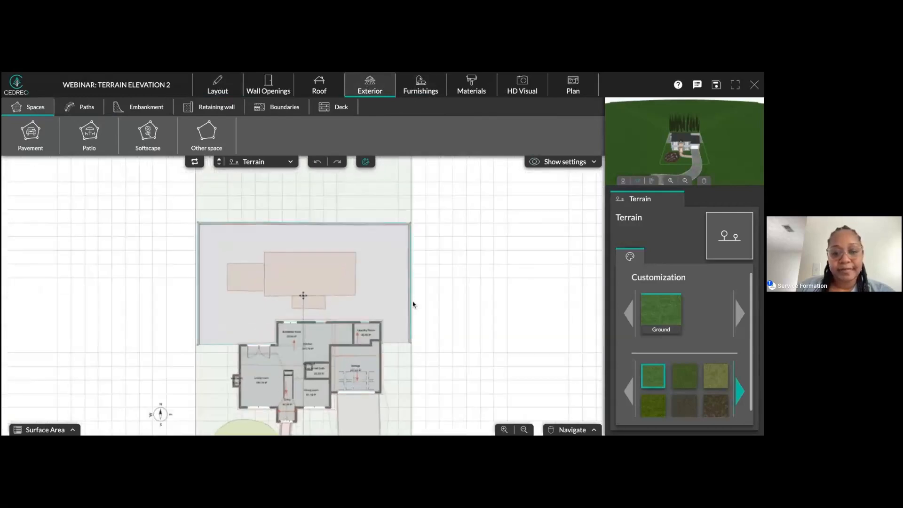
scroll(414, 304, up, 3)
drag(408, 408, 416, 304)
scroll(411, 208, up, 3)
scroll(499, 234, down, 3)
drag(522, 393, 399, 236)
scroll(429, 241, up, 2)
click(373, 223)
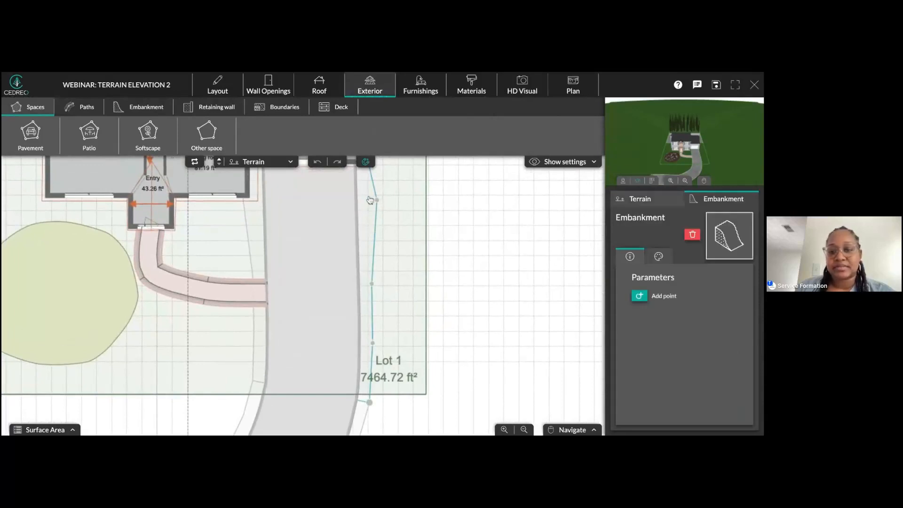
- Examine how the driveway embankment meets the surrounding ground in the 3D preview
scroll(720, 149, up, 5)
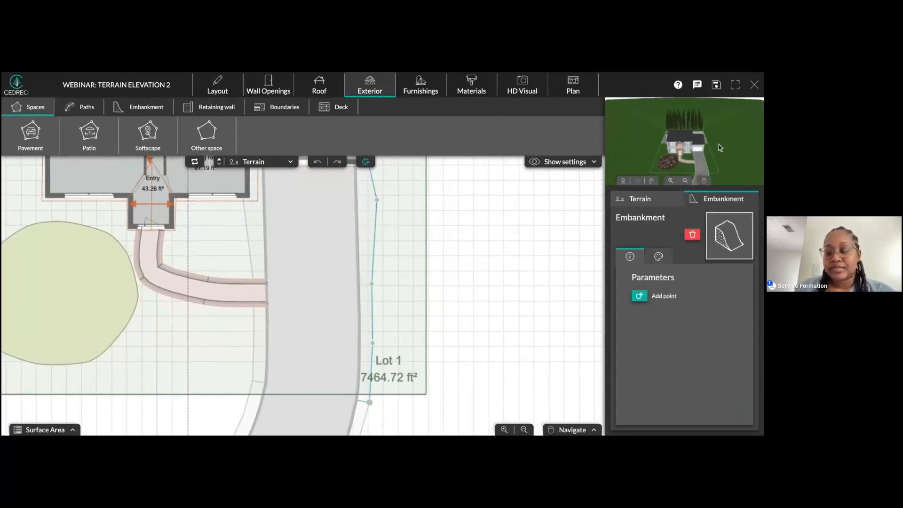
double_click(721, 148)
drag(719, 147, 736, 108)
scroll(698, 158, up, 3)
drag(505, 209, 474, 309)
drag(379, 190, 407, 369)
drag(415, 194, 475, 372)
scroll(443, 268, down, 1)
scroll(454, 258, down, 1)
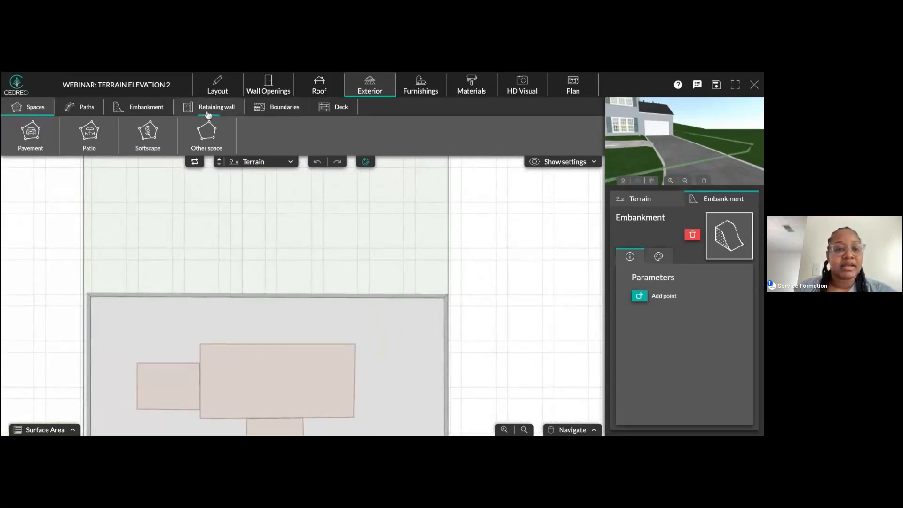
- Add embankments on all edges of the large backyard space behind the house
click(146, 106)
click(21, 137)
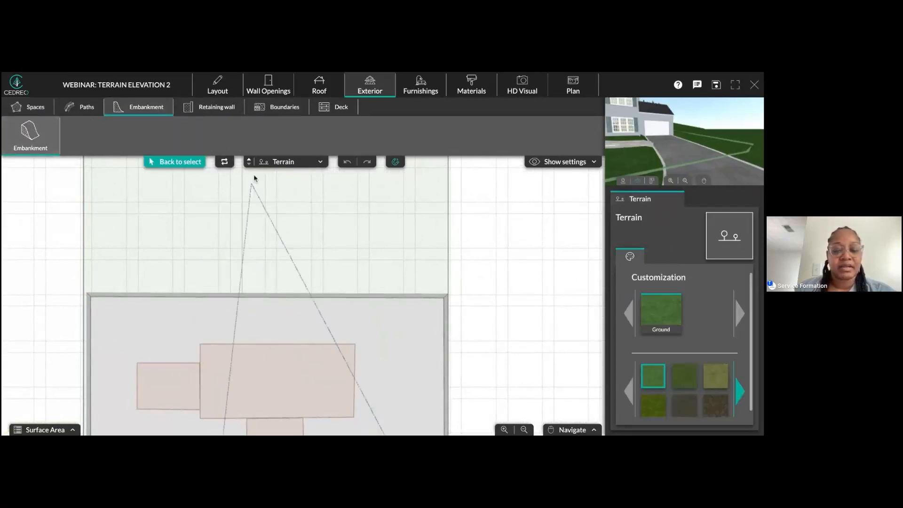
drag(375, 330, 375, 180)
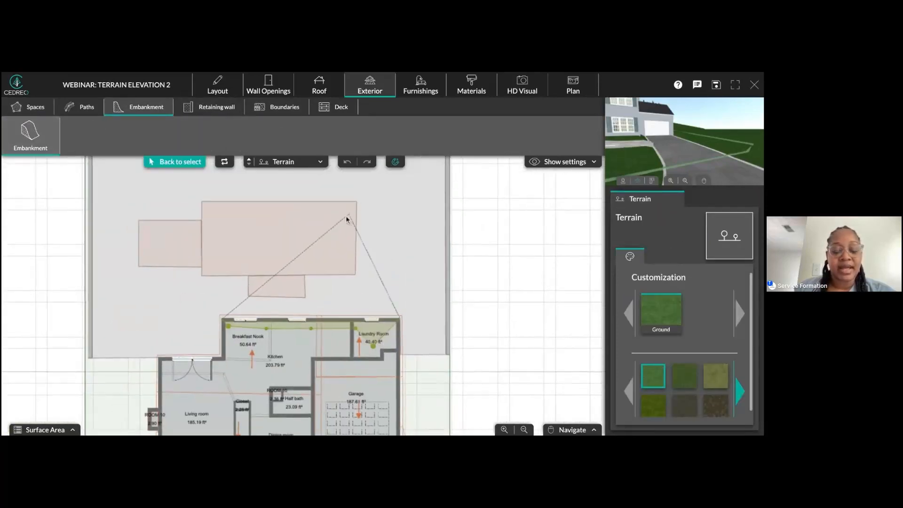
click(98, 306)
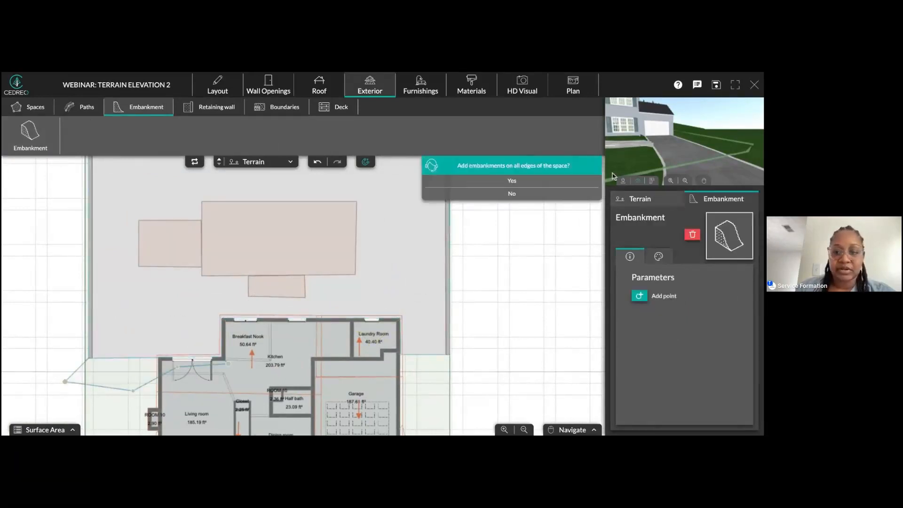
click(556, 185)
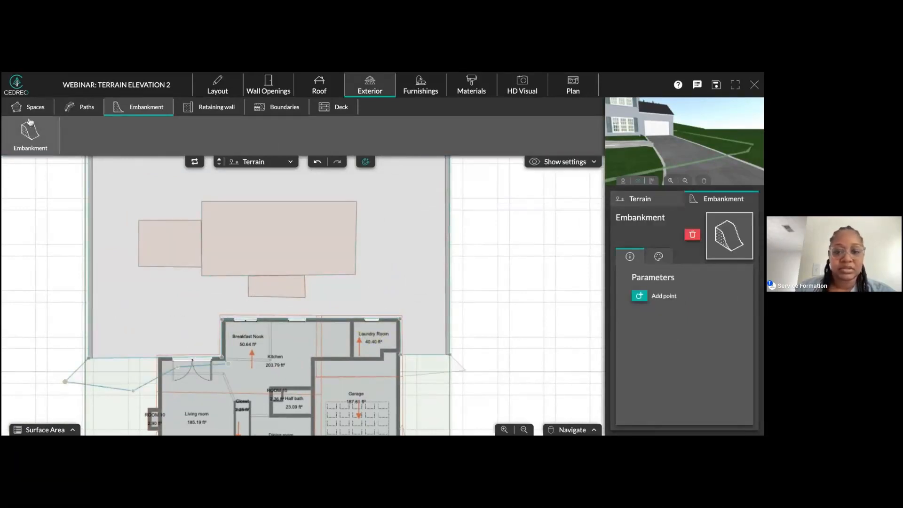
- Add embankments on all edges of the rounded planting bed in the front yard
click(30, 135)
mouse_move(470, 316)
right_down()
mouse_move(480, 162)
mouse_move(489, 187)
right_up()
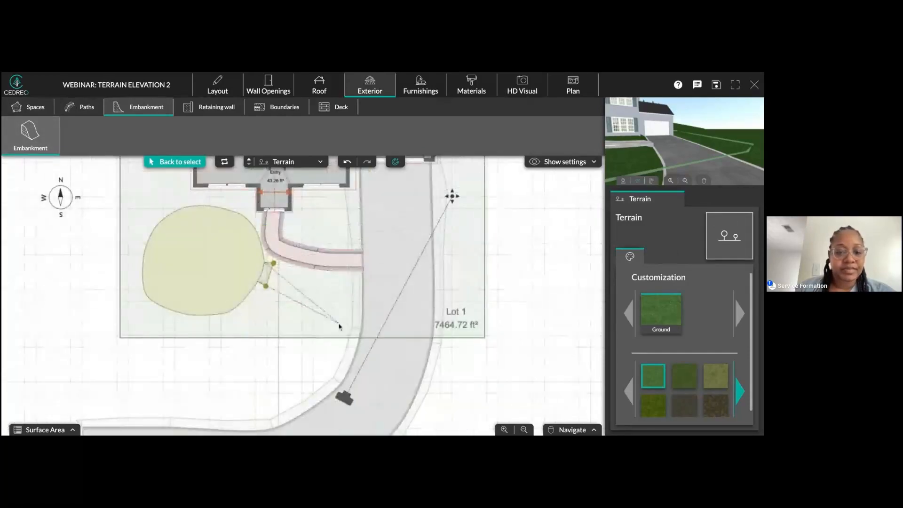
click(256, 297)
click(529, 183)
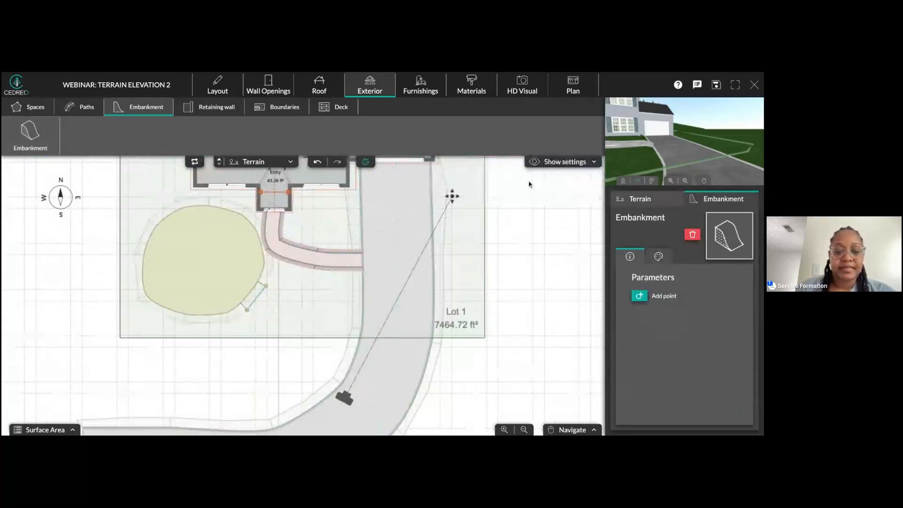
- Examine the embankments around the front planting bed in the HD Visual 3D view
click(512, 89)
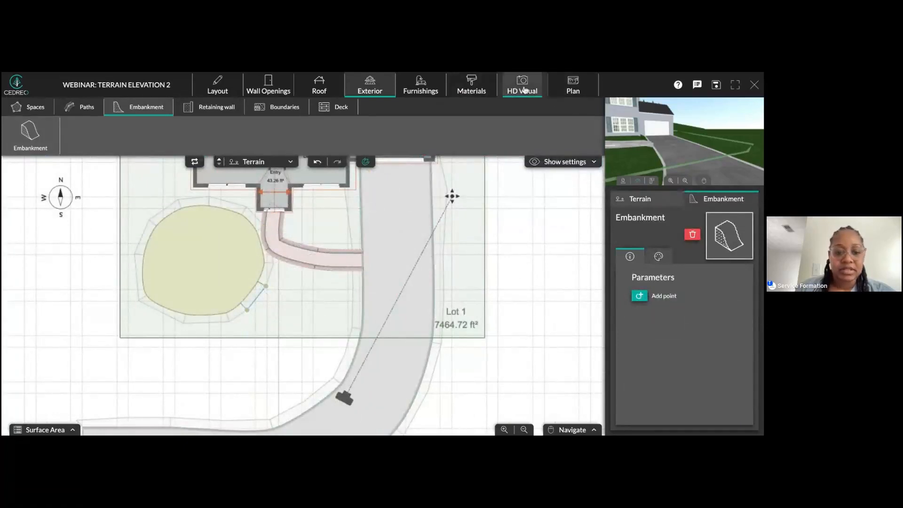
key(Left)
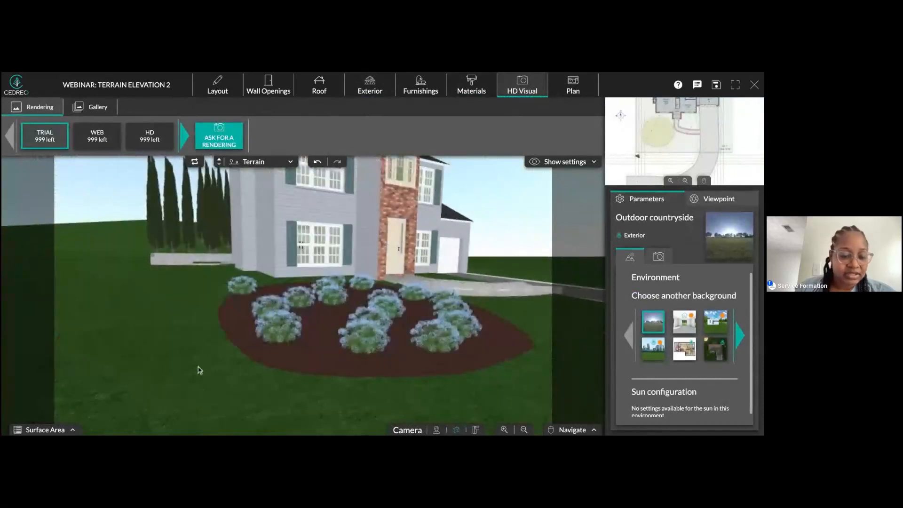
scroll(204, 365, down, 3)
scroll(205, 365, up, 2)
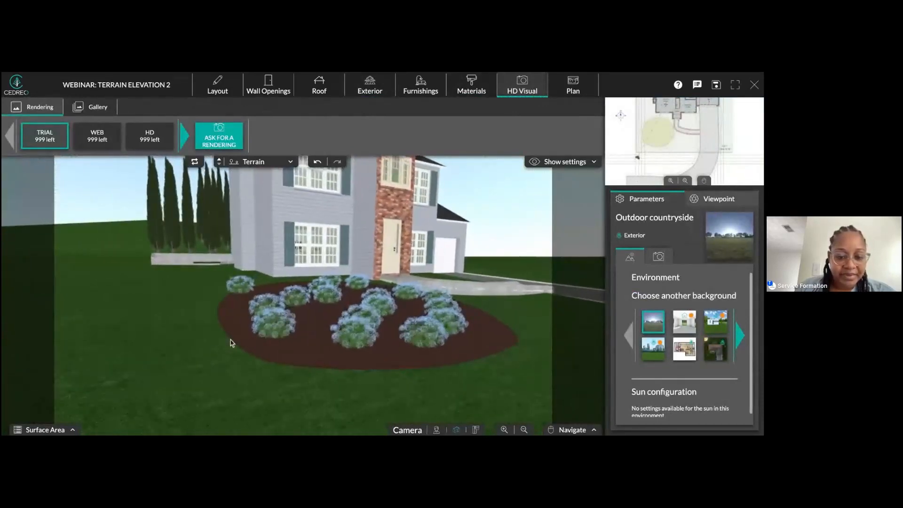
scroll(231, 342, down, 4)
scroll(231, 341, up, 3)
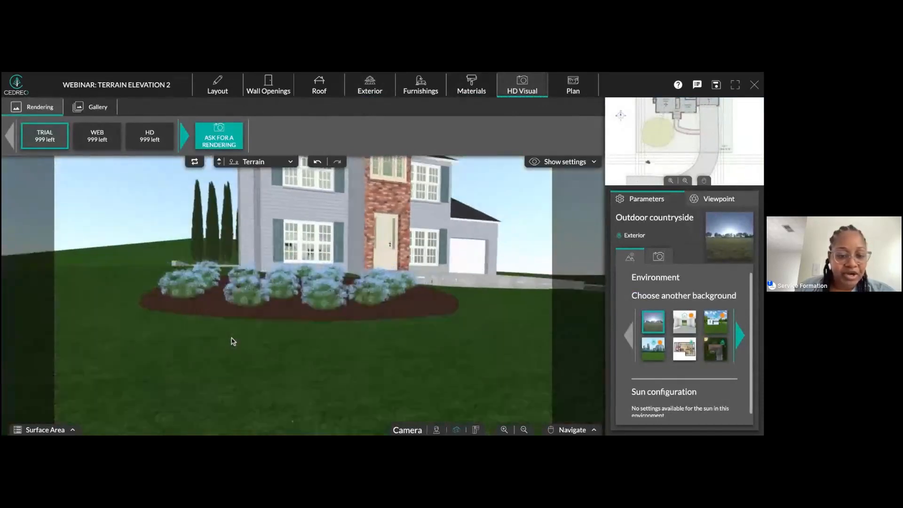
scroll(194, 315, up, 3)
scroll(193, 313, down, 3)
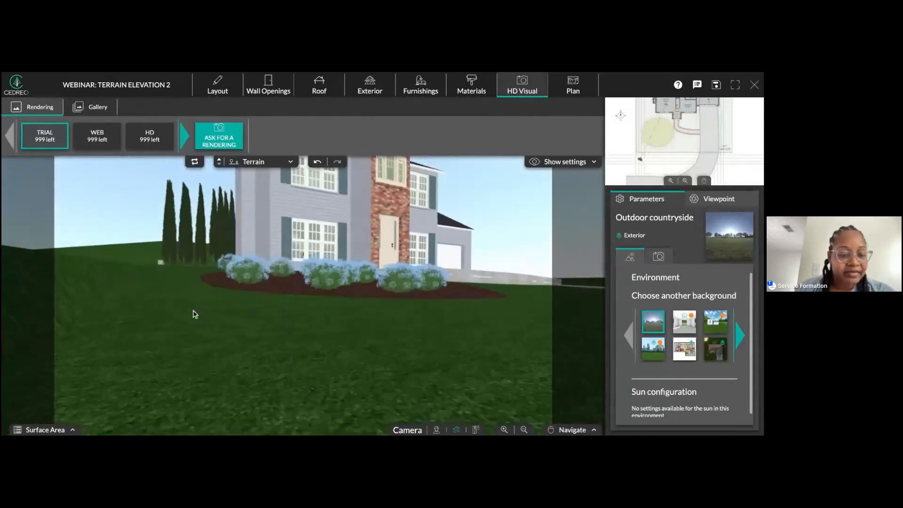
- Inspect the slopes beside the patio at the side of the house and along the driveway in 3D
drag(166, 269, 268, 350)
scroll(303, 347, up, 3)
scroll(298, 364, up, 3)
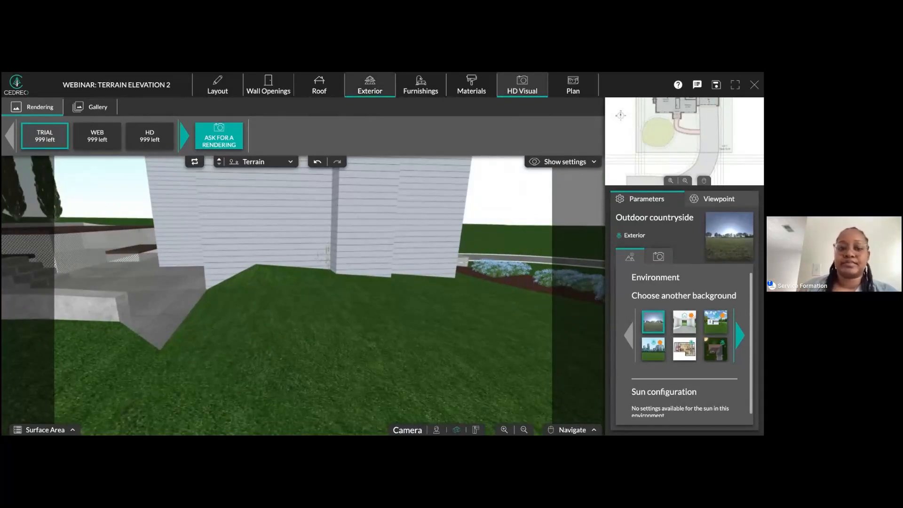
scroll(375, 183, down, 4)
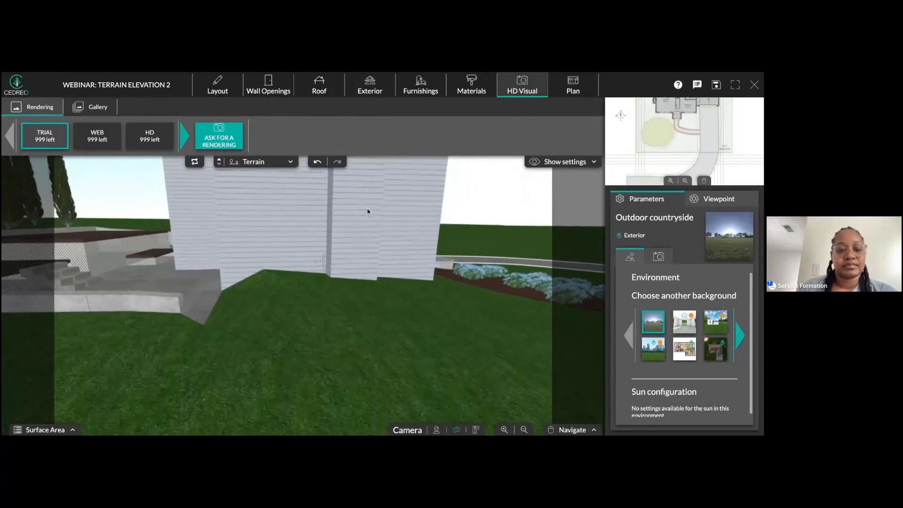
drag(363, 233, 138, 294)
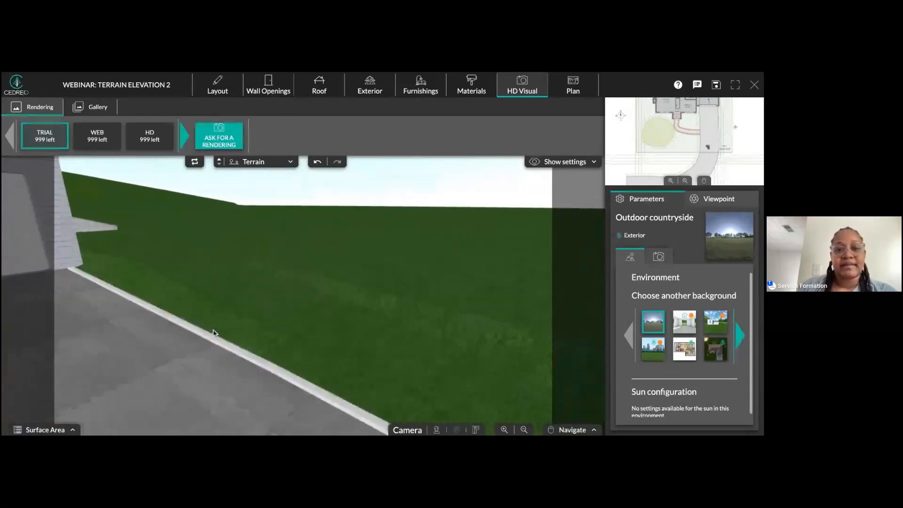
right_drag(264, 316, 392, 263)
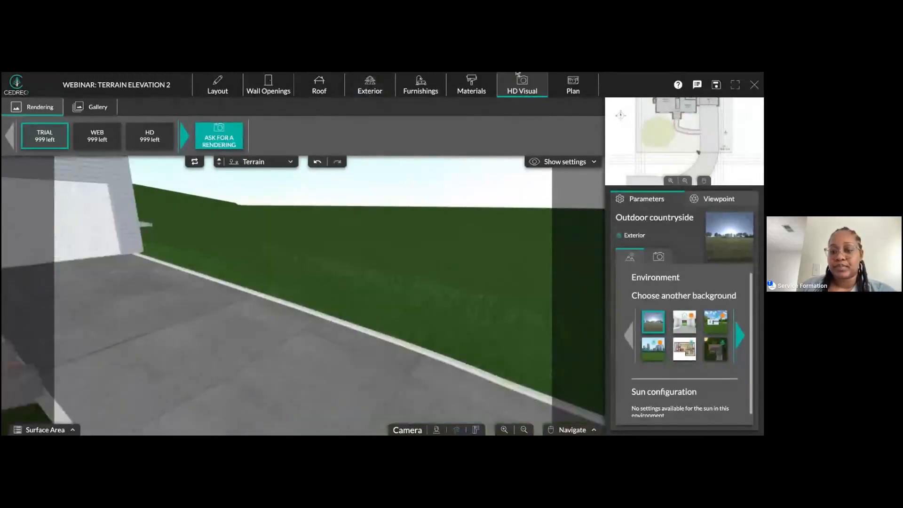